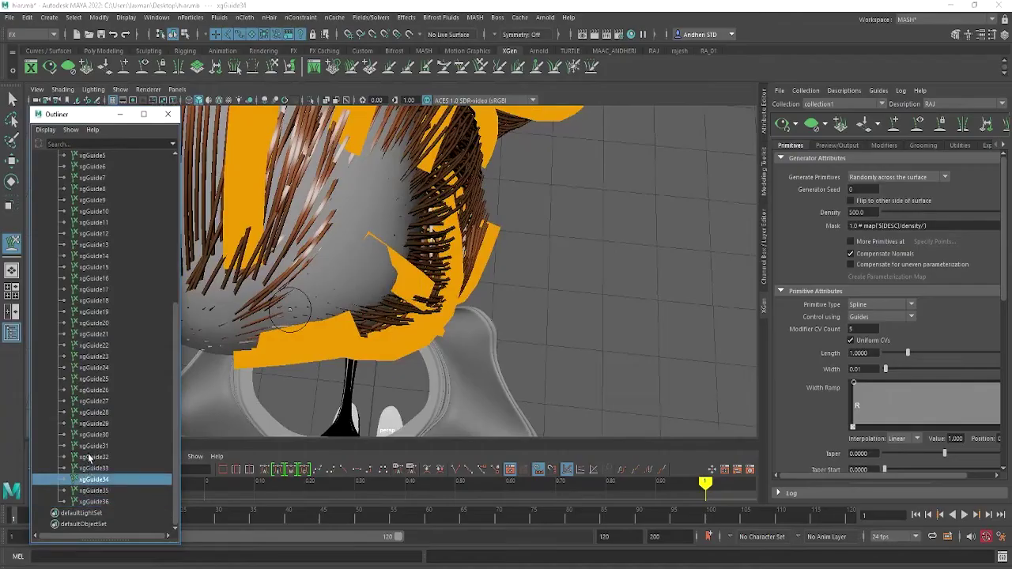
Step through hair guides xgGuide9 to xgGuide3, orbiting the head, and select xgGuide1.
{"action": "left_click", "coordinate": [92, 200]}
{"action": "left_click", "coordinate": [94, 189]}
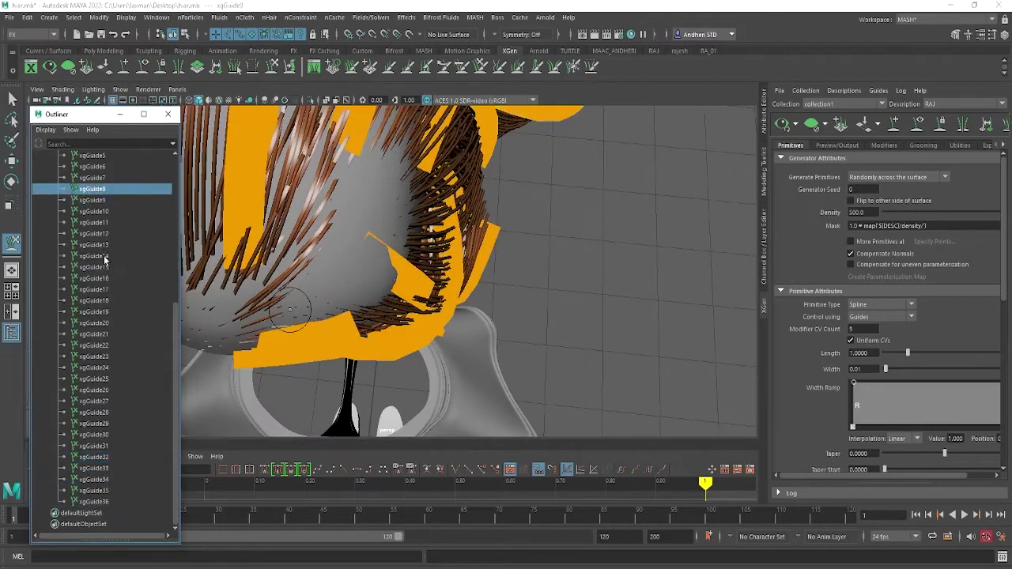
{"action": "scroll", "coordinate": [104, 259], "scroll_direction": "up", "scroll_amount": 5}
{"action": "left_click", "coordinate": [93, 347]}
{"action": "left_click", "coordinate": [93, 334]}
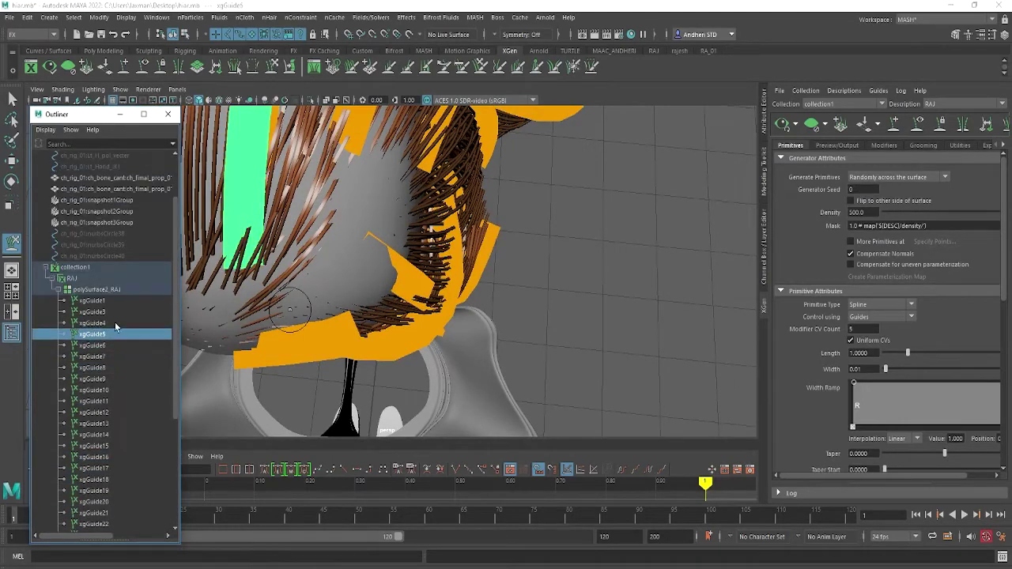
{"action": "mouse_move", "coordinate": [333, 214]}
{"action": "left_mouse_down", "text": "alt"}
{"action": "mouse_move", "coordinate": [350, 198]}
{"action": "mouse_move", "coordinate": [339, 199]}
{"action": "mouse_move", "coordinate": [481, 248]}
{"action": "mouse_move", "coordinate": [614, 250]}
{"action": "left_mouse_up", "text": "alt"}
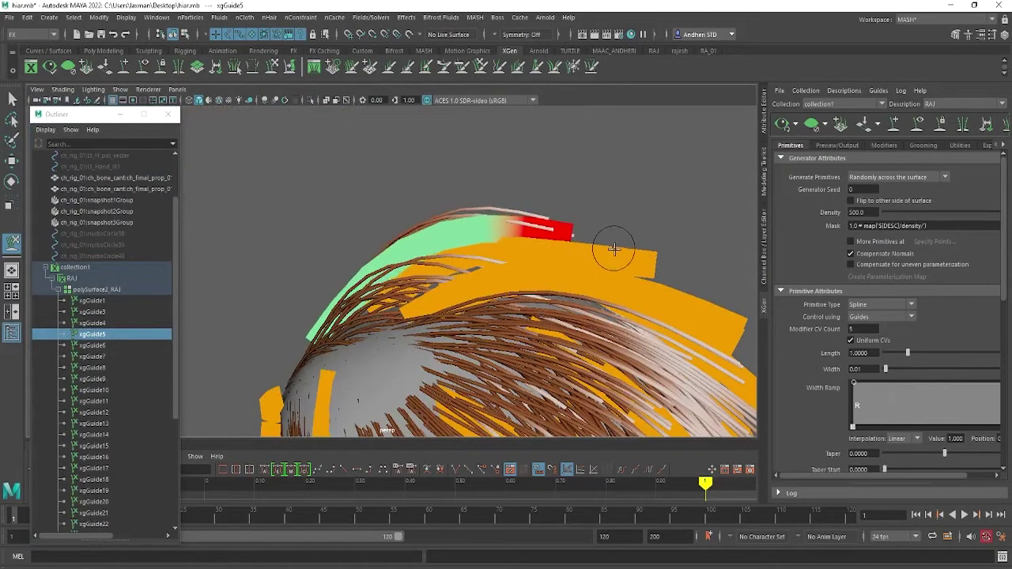
{"action": "left_click", "coordinate": [93, 322]}
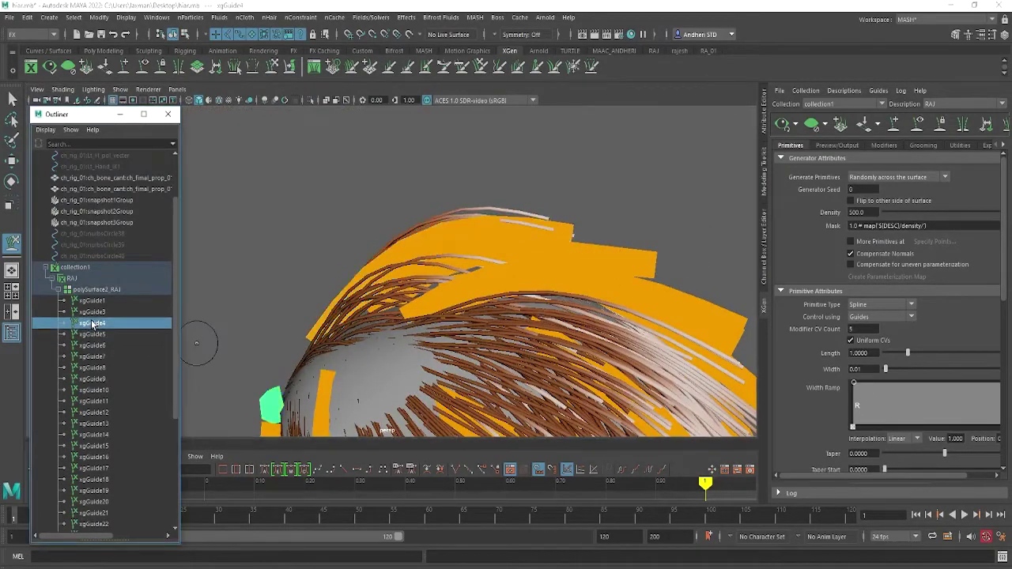
{"action": "left_click_drag", "start_coordinate": [238, 340], "coordinate": [443, 323], "text": "alt"}
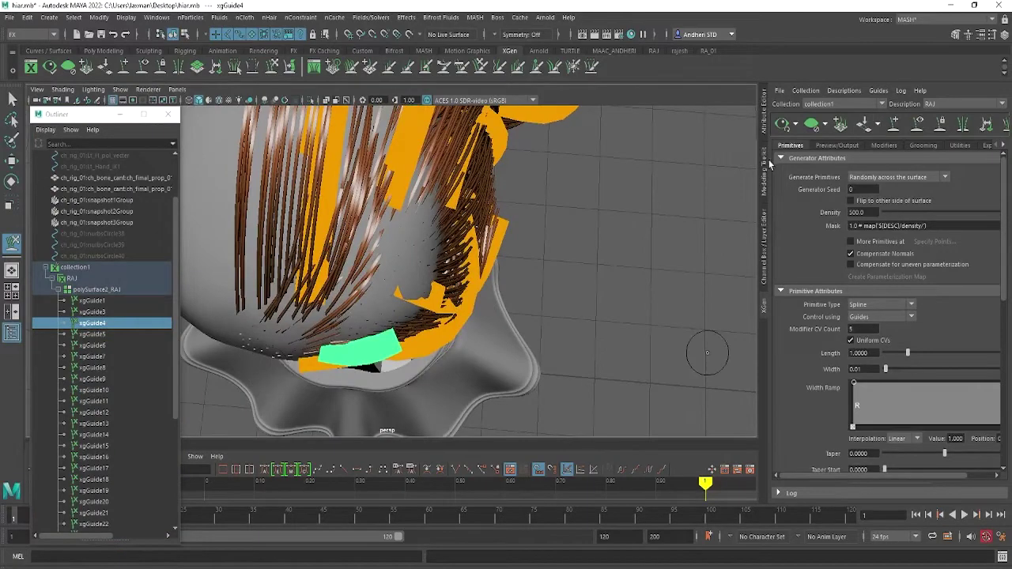
{"action": "mouse_move", "coordinate": [707, 353]}
{"action": "left_mouse_down", "text": "alt"}
{"action": "mouse_move", "coordinate": [324, 312]}
{"action": "mouse_move", "coordinate": [336, 250]}
{"action": "mouse_move", "coordinate": [234, 298]}
{"action": "left_mouse_up", "text": "alt"}
{"action": "left_click", "coordinate": [93, 311]}
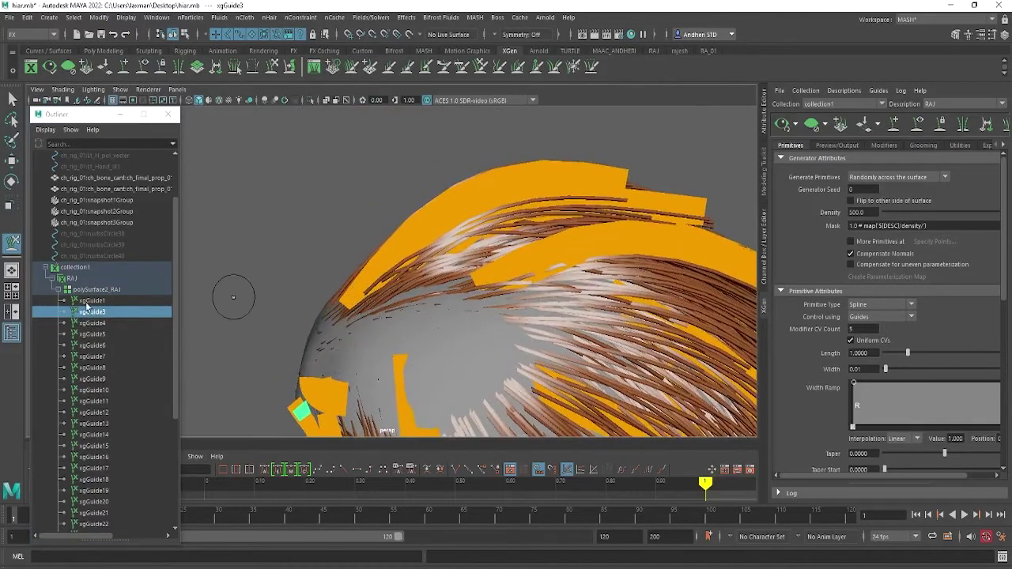
{"action": "left_click", "coordinate": [91, 301]}
Comb guide xgGuide1 with the sculpt brush so it follows the curve of the head.
{"action": "mouse_move", "coordinate": [430, 344]}
{"action": "left_mouse_down", "text": "alt"}
{"action": "mouse_move", "coordinate": [516, 222]}
{"action": "mouse_move", "coordinate": [222, 292]}
{"action": "left_mouse_up", "text": "alt"}
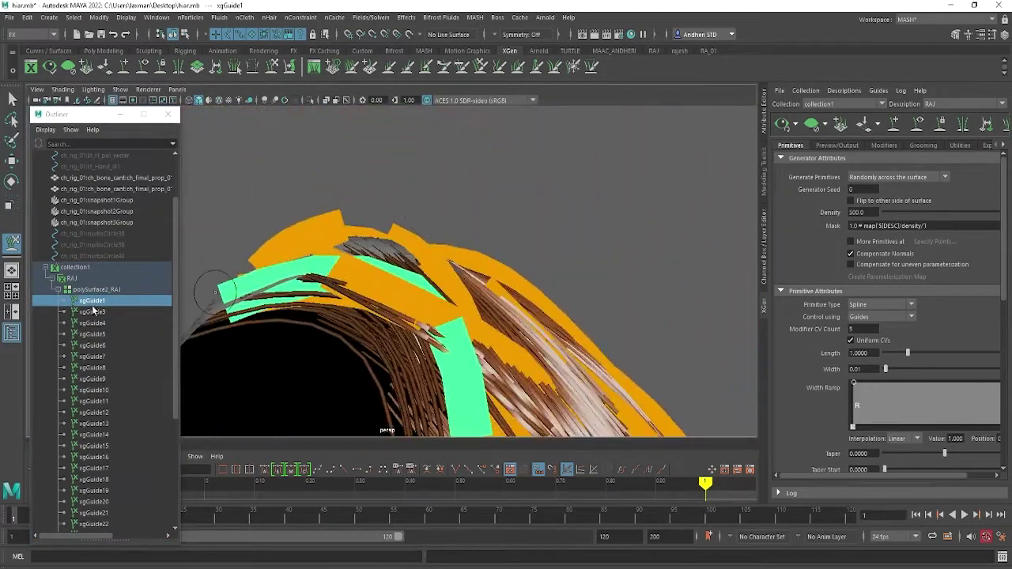
{"action": "mouse_move", "coordinate": [364, 261]}
{"action": "left_mouse_down"}
{"action": "mouse_move", "coordinate": [320, 271]}
{"action": "mouse_move", "coordinate": [322, 243]}
{"action": "mouse_move", "coordinate": [341, 281]}
{"action": "left_mouse_up"}
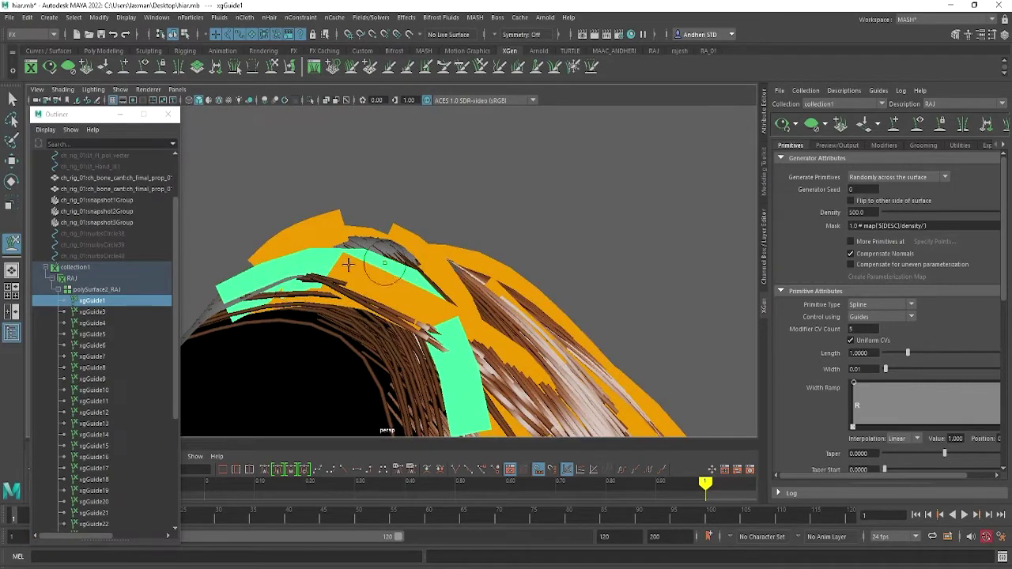
{"action": "left_click_drag", "start_coordinate": [348, 265], "coordinate": [335, 261]}
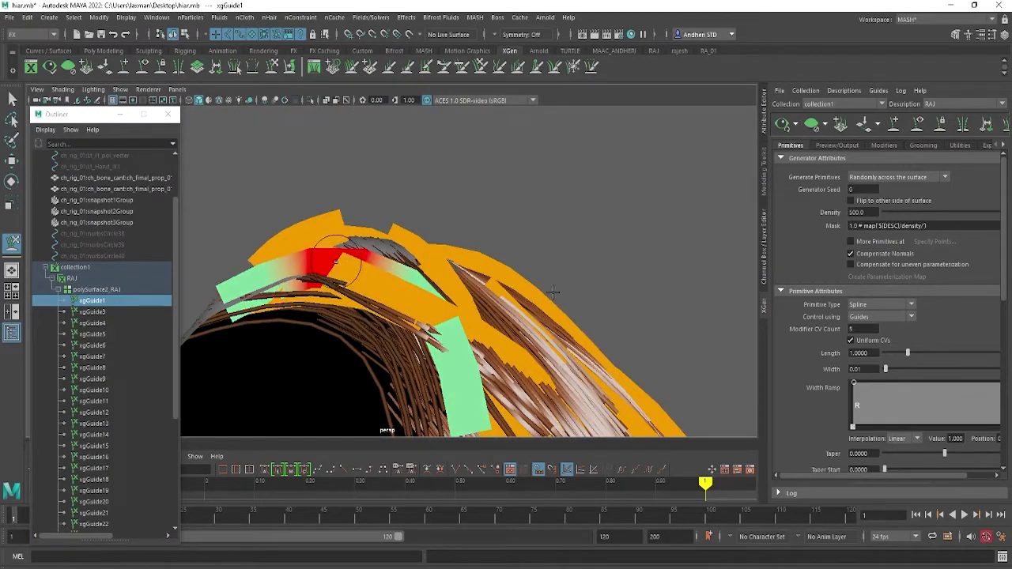
{"action": "mouse_move", "coordinate": [336, 261]}
{"action": "left_mouse_down"}
{"action": "mouse_move", "coordinate": [371, 348]}
{"action": "mouse_move", "coordinate": [366, 308]}
{"action": "mouse_move", "coordinate": [340, 317]}
{"action": "mouse_move", "coordinate": [316, 249]}
{"action": "mouse_move", "coordinate": [380, 229]}
{"action": "mouse_move", "coordinate": [486, 242]}
{"action": "mouse_move", "coordinate": [441, 208]}
{"action": "mouse_move", "coordinate": [398, 208]}
{"action": "mouse_move", "coordinate": [430, 238]}
{"action": "mouse_move", "coordinate": [430, 362]}
{"action": "left_mouse_up"}
Select xgGuide5 and brush it along the crown, then check it from the side and front.
{"action": "scroll", "coordinate": [402, 218], "scroll_direction": "up", "scroll_amount": 5}
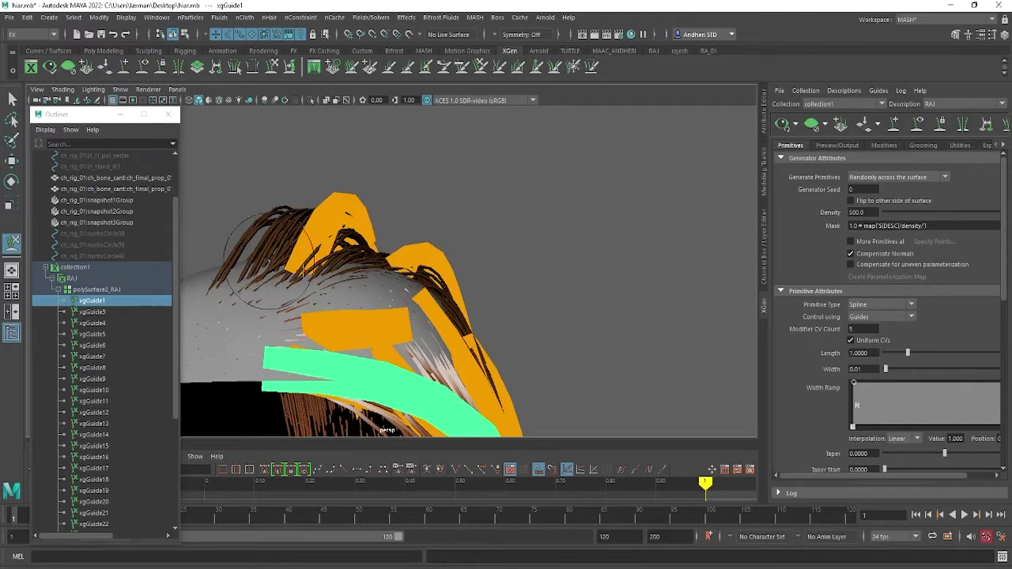
{"action": "mouse_move", "coordinate": [237, 273]}
{"action": "left_mouse_down", "text": "alt"}
{"action": "mouse_move", "coordinate": [254, 242]}
{"action": "mouse_move", "coordinate": [342, 299]}
{"action": "mouse_move", "coordinate": [362, 198]}
{"action": "left_mouse_up", "text": "alt"}
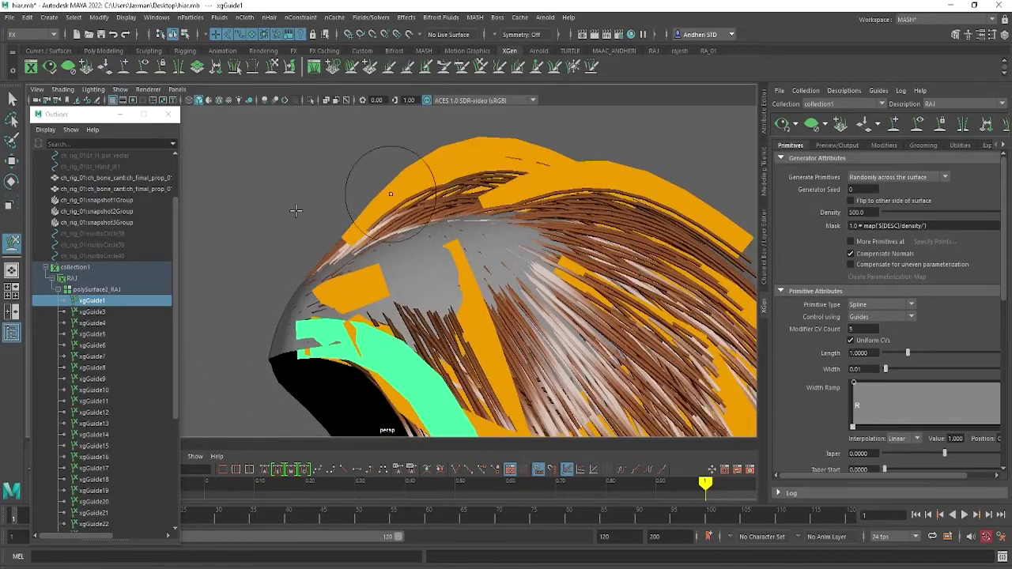
{"action": "left_click", "coordinate": [91, 313]}
{"action": "left_click", "coordinate": [91, 322]}
{"action": "left_click", "coordinate": [91, 334]}
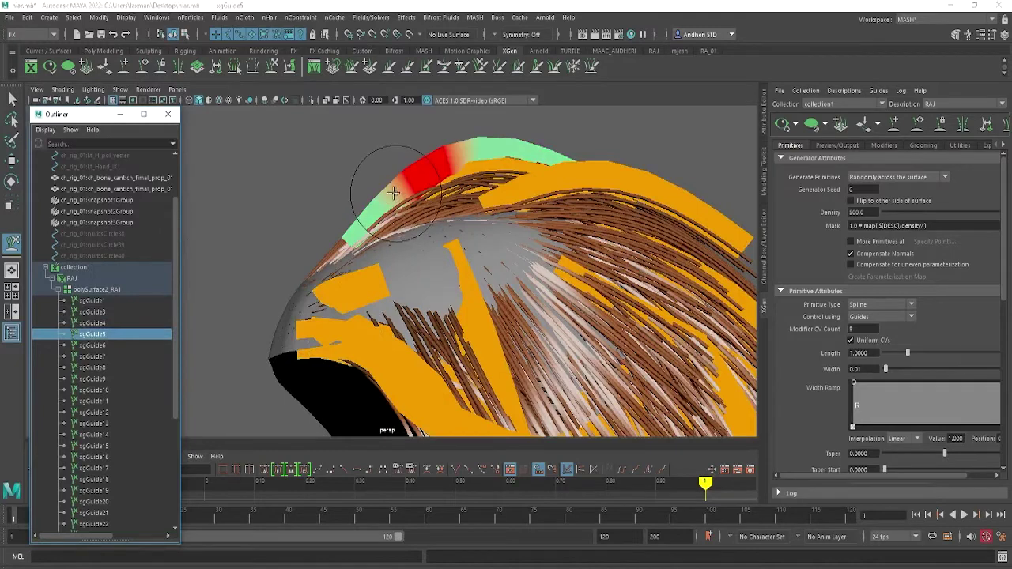
{"action": "left_click_drag", "start_coordinate": [388, 181], "coordinate": [229, 145]}
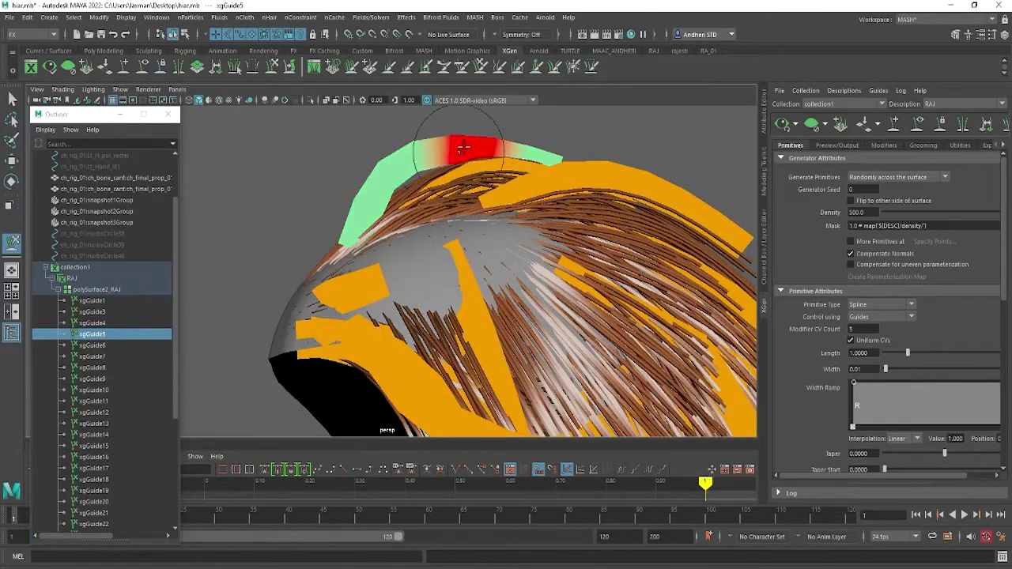
{"action": "mouse_move", "coordinate": [473, 158]}
{"action": "left_mouse_down", "text": "alt"}
{"action": "mouse_move", "coordinate": [314, 332]}
{"action": "mouse_move", "coordinate": [378, 239]}
{"action": "left_mouse_up", "text": "alt"}
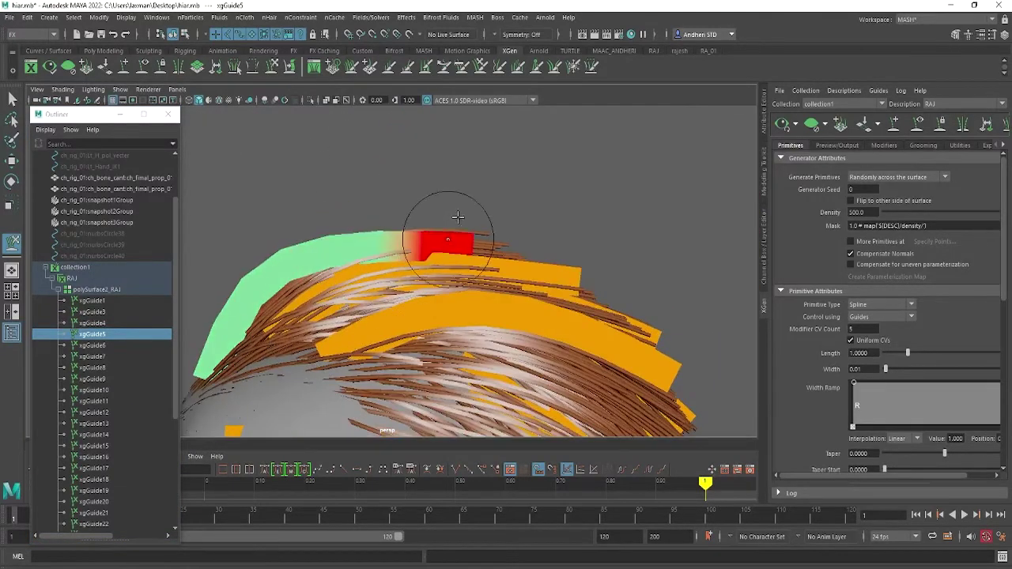
{"action": "mouse_move", "coordinate": [373, 193]}
{"action": "left_mouse_down", "text": "alt"}
{"action": "mouse_move", "coordinate": [441, 318]}
{"action": "mouse_move", "coordinate": [193, 267]}
{"action": "left_mouse_up", "text": "alt"}
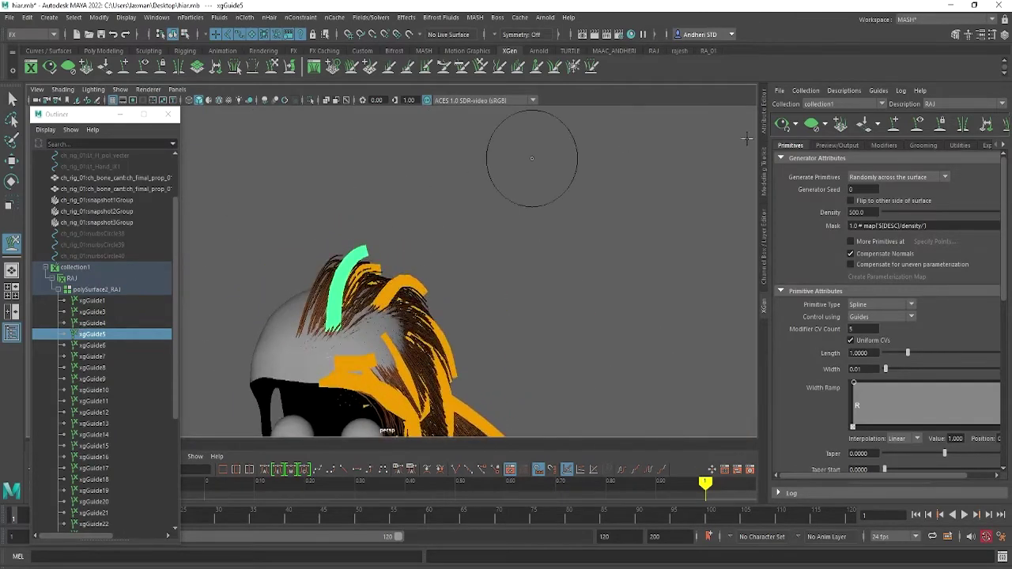
Raise the hair primitive Length to 1.19 and inspect the longer strands.
{"action": "left_click_drag", "start_coordinate": [452, 266], "coordinate": [471, 270], "text": "alt"}
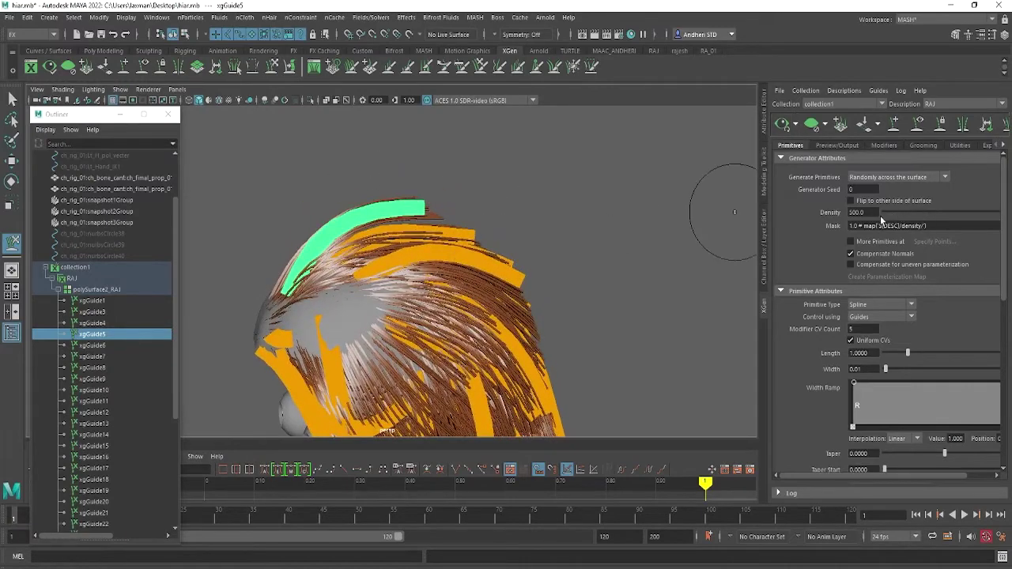
{"action": "mouse_move", "coordinate": [907, 353]}
{"action": "left_mouse_down"}
{"action": "mouse_move", "coordinate": [923, 352]}
{"action": "mouse_move", "coordinate": [912, 352]}
{"action": "left_mouse_up"}
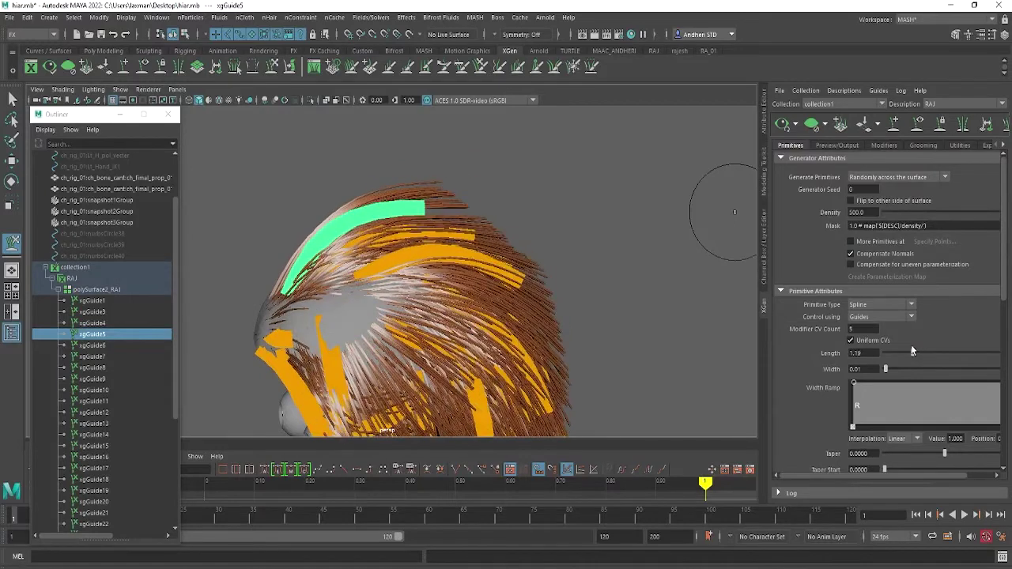
{"action": "mouse_move", "coordinate": [514, 301]}
{"action": "left_mouse_down", "text": "alt"}
{"action": "mouse_move", "coordinate": [443, 206]}
{"action": "mouse_move", "coordinate": [322, 283]}
{"action": "mouse_move", "coordinate": [271, 260]}
{"action": "mouse_move", "coordinate": [508, 217]}
{"action": "mouse_move", "coordinate": [481, 194]}
{"action": "left_mouse_up", "text": "alt"}
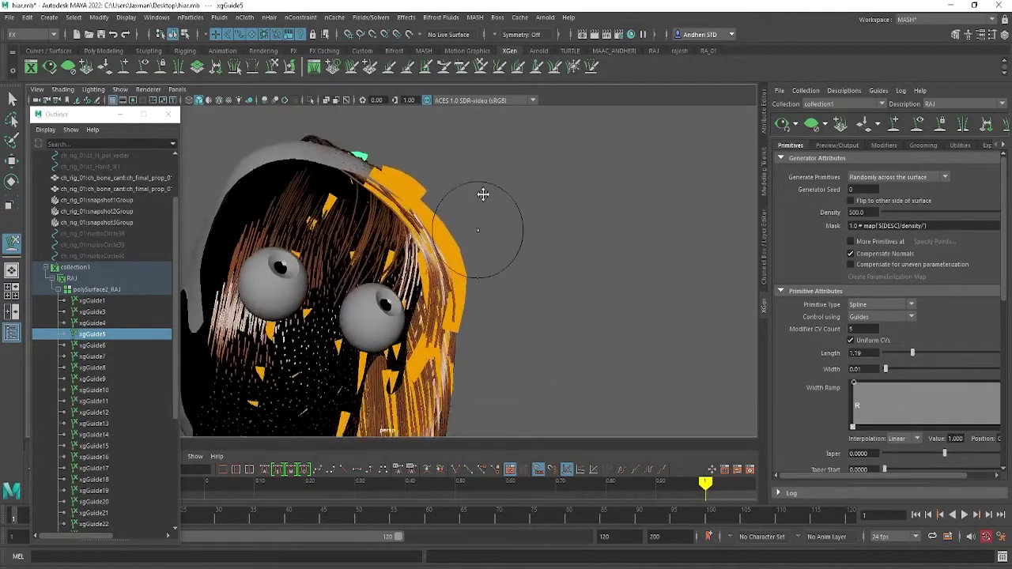
Step through guides xgGuide6 to xgGuide16 while orbiting toward the back of the hair.
{"action": "right_click_drag", "start_coordinate": [482, 195], "coordinate": [531, 269], "text": "alt"}
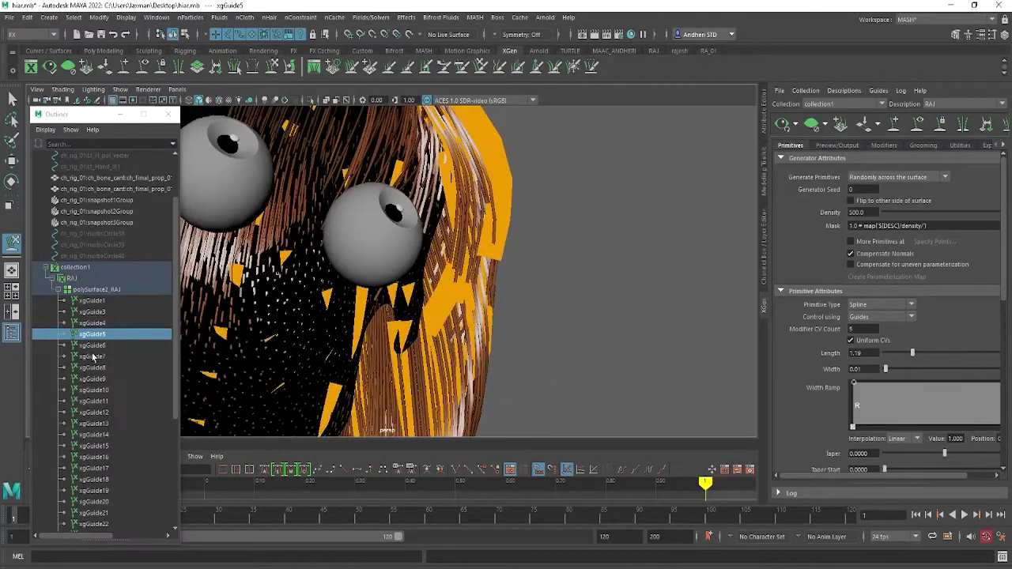
{"action": "left_click", "coordinate": [92, 345]}
{"action": "left_click", "coordinate": [93, 357]}
{"action": "left_click", "coordinate": [92, 379]}
{"action": "left_click", "coordinate": [93, 401]}
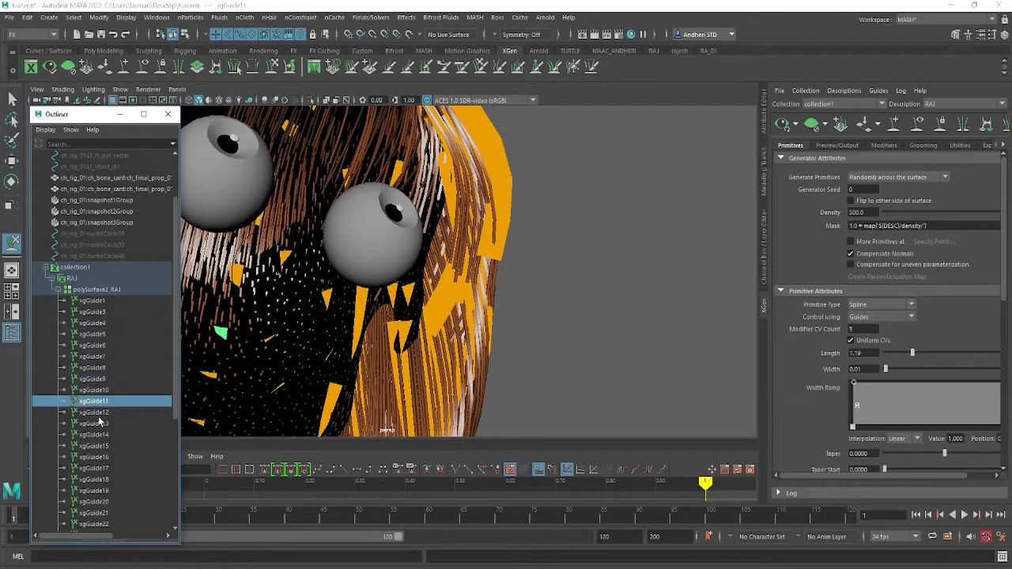
{"action": "left_click", "coordinate": [98, 423]}
{"action": "left_click", "coordinate": [99, 434]}
{"action": "scroll", "coordinate": [107, 429], "scroll_direction": "down", "scroll_amount": 5}
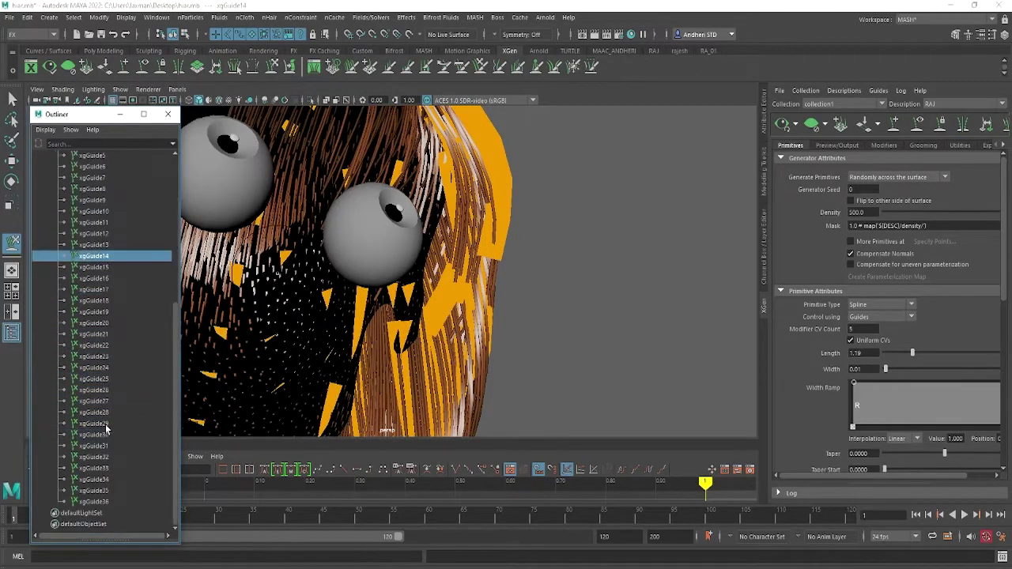
{"action": "left_click", "coordinate": [96, 268]}
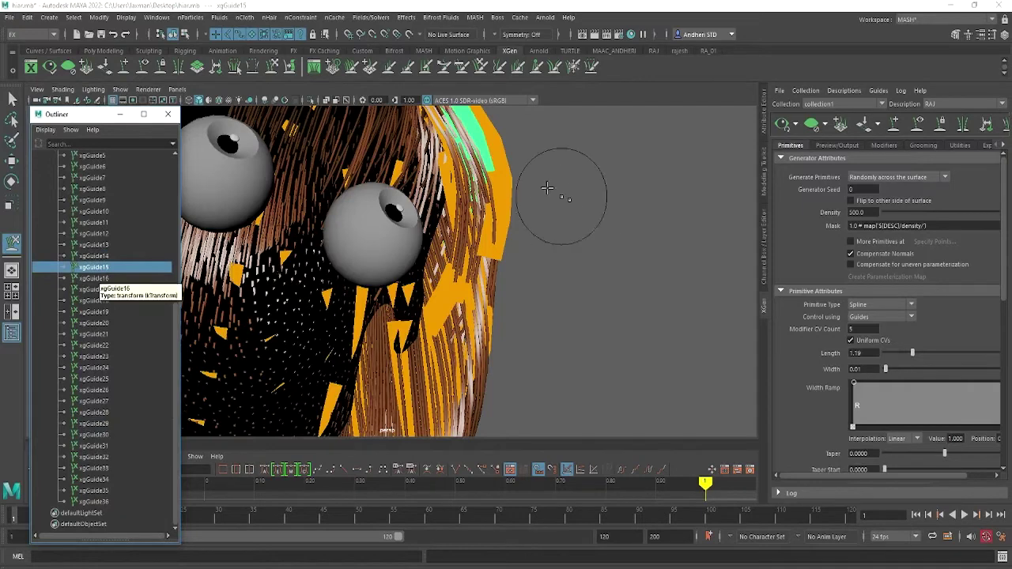
{"action": "mouse_move", "coordinate": [560, 198]}
{"action": "left_mouse_down", "text": "alt"}
{"action": "mouse_move", "coordinate": [585, 172]}
{"action": "mouse_move", "coordinate": [536, 267]}
{"action": "left_mouse_up", "text": "alt"}
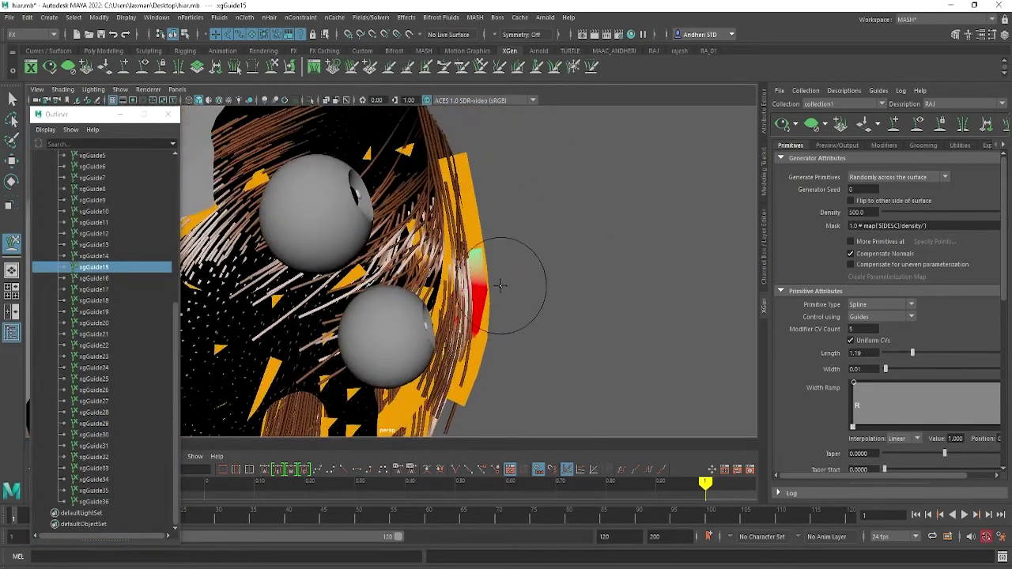
{"action": "left_click", "coordinate": [88, 280]}
{"action": "mouse_move", "coordinate": [520, 375]}
{"action": "left_mouse_down", "text": "alt"}
{"action": "mouse_move", "coordinate": [458, 275]}
{"action": "mouse_move", "coordinate": [468, 346]}
{"action": "mouse_move", "coordinate": [520, 390]}
{"action": "mouse_move", "coordinate": [402, 322]}
{"action": "mouse_move", "coordinate": [501, 276]}
{"action": "left_mouse_up", "text": "alt"}
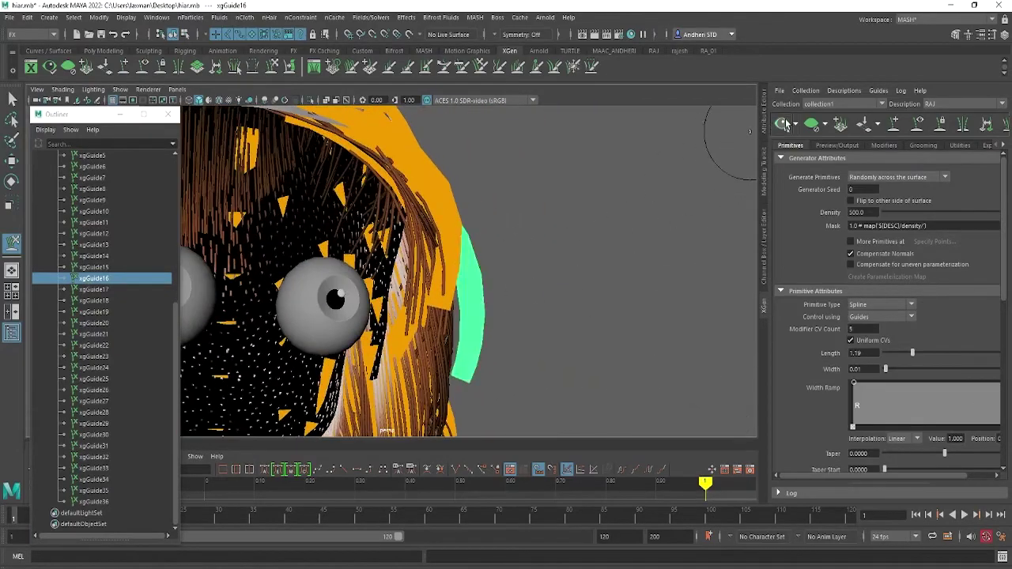
{"action": "mouse_move", "coordinate": [612, 227]}
{"action": "left_mouse_down", "text": "alt"}
{"action": "mouse_move", "coordinate": [336, 258]}
{"action": "mouse_move", "coordinate": [518, 273]}
{"action": "mouse_move", "coordinate": [526, 261]}
{"action": "left_mouse_up", "text": "alt"}
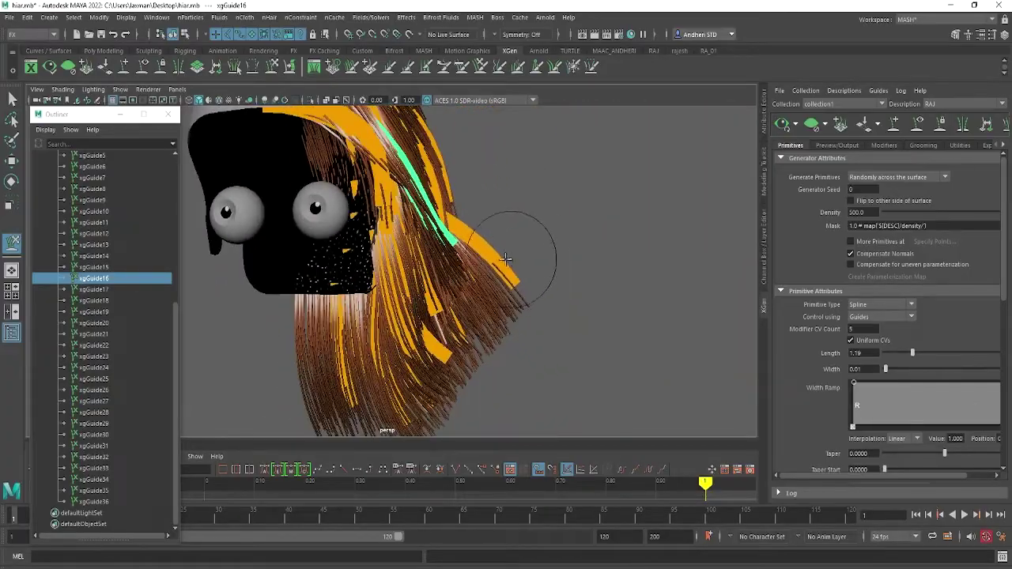
Select xgGuide32 and push it back into the hair mass behind the head.
{"action": "left_click", "coordinate": [95, 483]}
{"action": "left_click", "coordinate": [95, 458]}
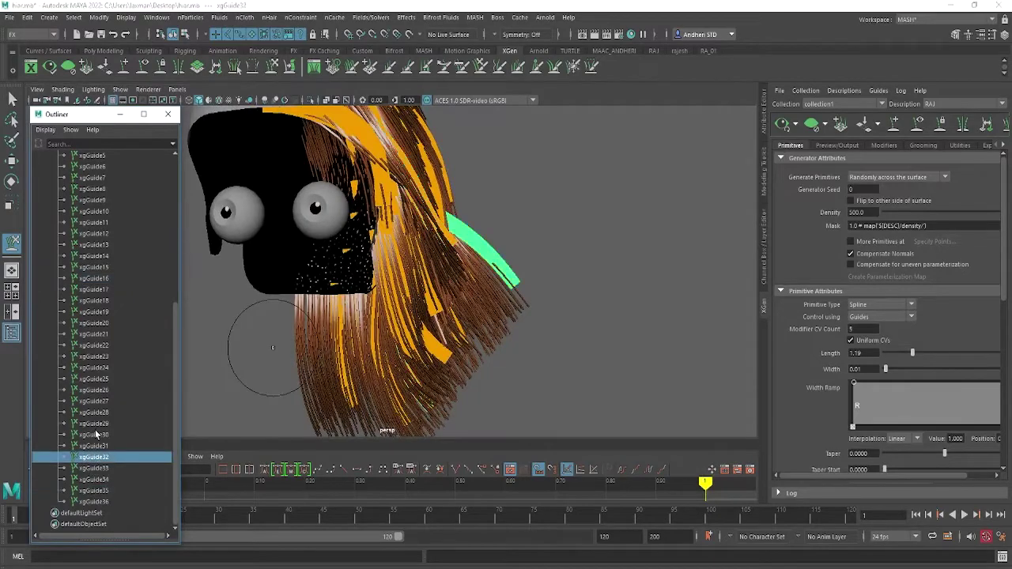
{"action": "left_click_drag", "start_coordinate": [506, 282], "coordinate": [456, 340]}
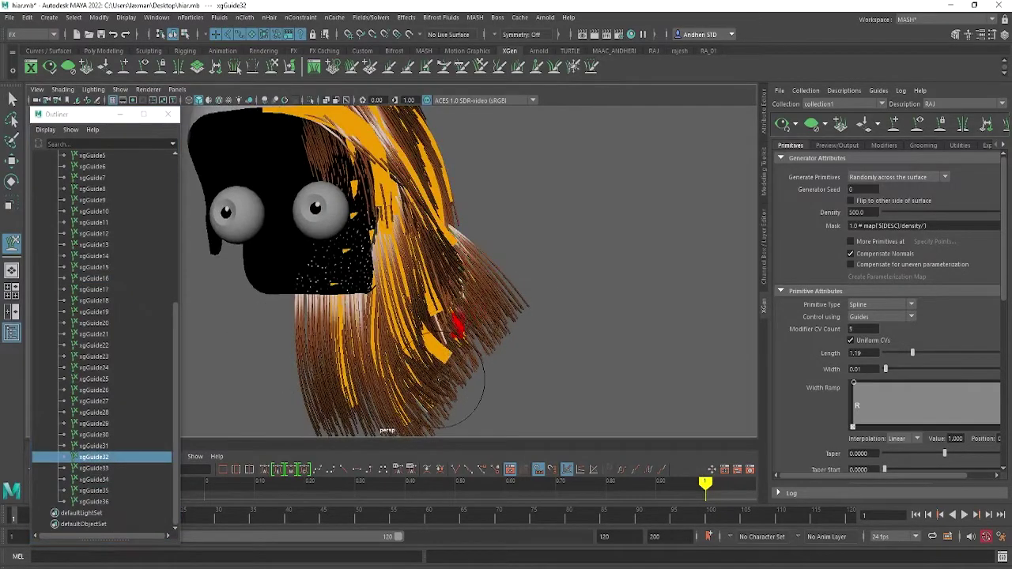
{"action": "mouse_move", "coordinate": [450, 378]}
{"action": "left_mouse_down", "text": "alt"}
{"action": "mouse_move", "coordinate": [442, 285]}
{"action": "mouse_move", "coordinate": [476, 227]}
{"action": "mouse_move", "coordinate": [701, 186]}
{"action": "left_mouse_up", "text": "alt"}
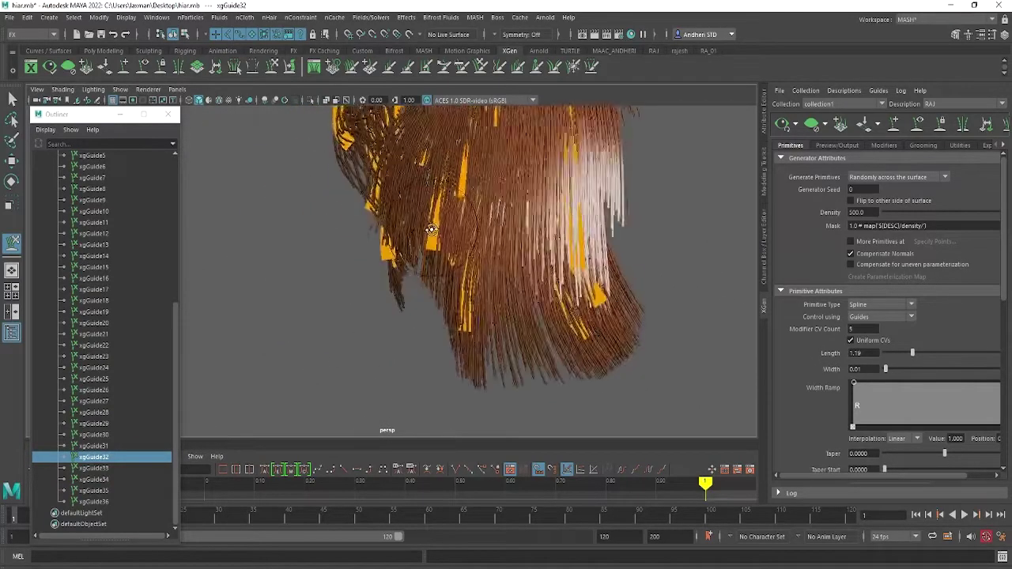
Select xgGuide29 at the back and start reshaping it with the guide brush.
{"action": "mouse_move", "coordinate": [443, 238]}
{"action": "left_mouse_down", "text": "alt"}
{"action": "mouse_move", "coordinate": [451, 286]}
{"action": "mouse_move", "coordinate": [376, 279]}
{"action": "left_mouse_up", "text": "alt"}
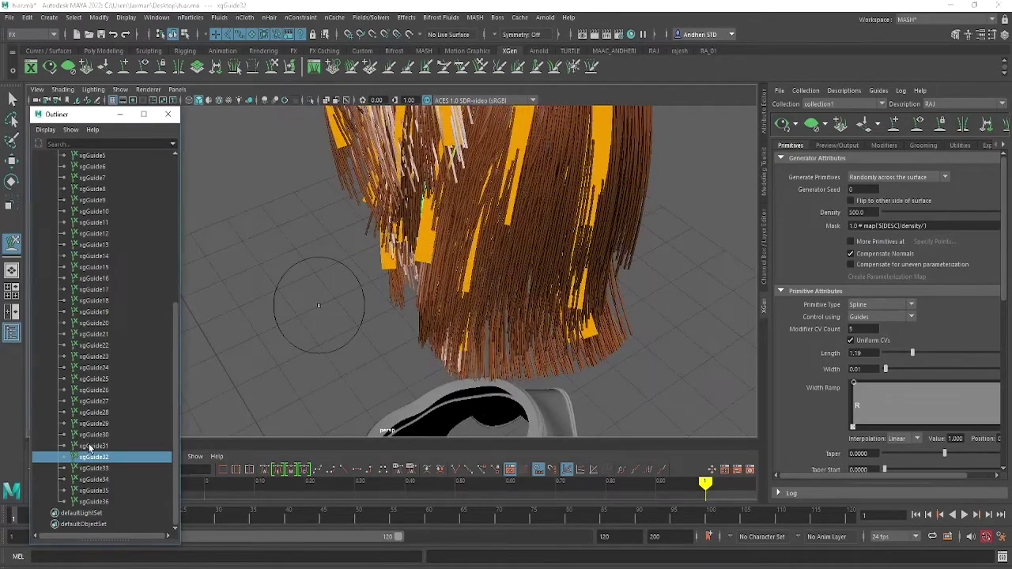
{"action": "left_click", "coordinate": [99, 421]}
{"action": "left_click", "coordinate": [447, 261]}
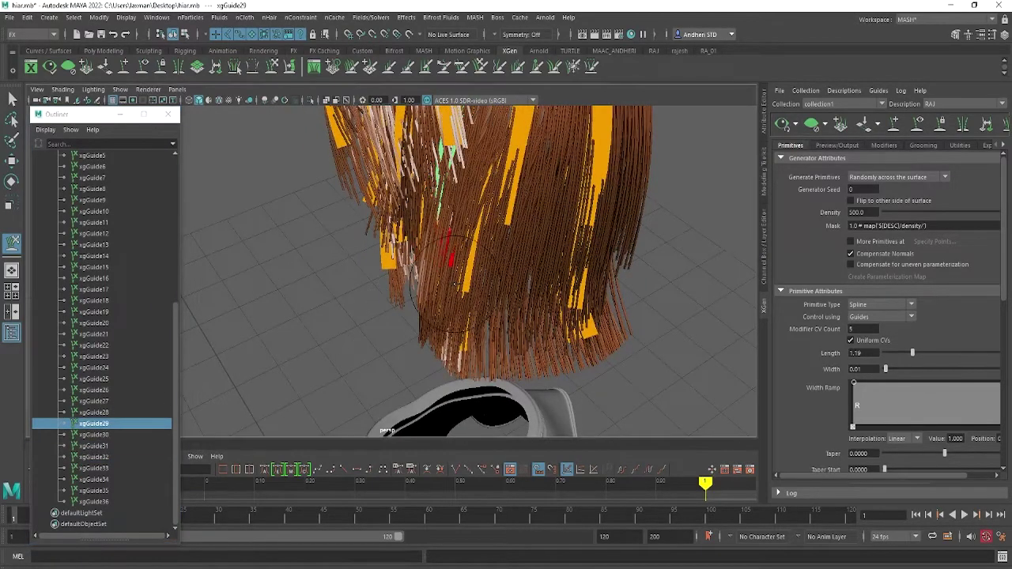
{"action": "left_click", "coordinate": [783, 124]}
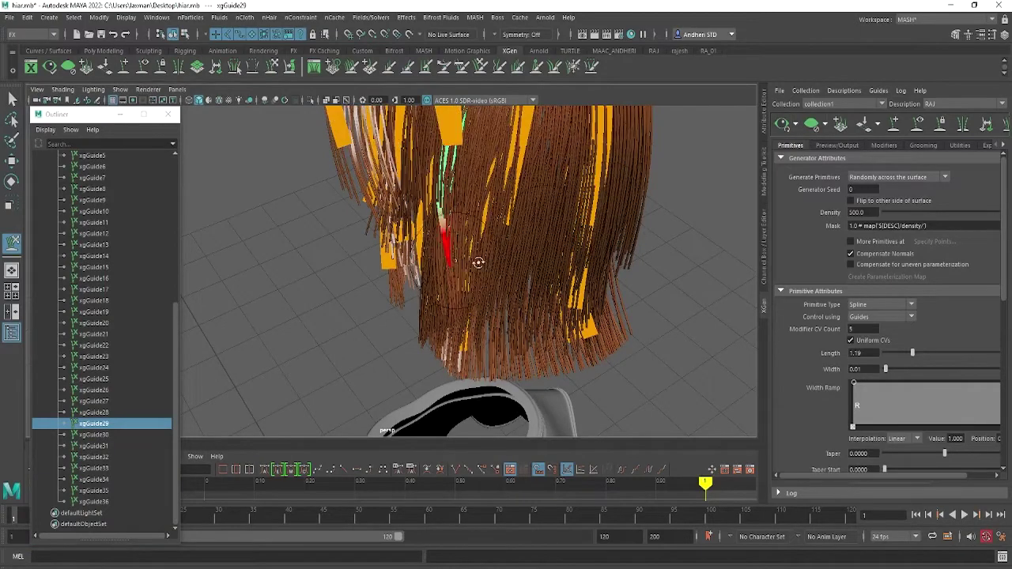
Generate the hair preview so dense brown strands appear over the orange guides.
{"action": "mouse_move", "coordinate": [477, 262]}
{"action": "left_mouse_down", "text": "alt"}
{"action": "mouse_move", "coordinate": [567, 214]}
{"action": "mouse_move", "coordinate": [388, 255]}
{"action": "mouse_move", "coordinate": [431, 266]}
{"action": "mouse_move", "coordinate": [428, 297]}
{"action": "mouse_move", "coordinate": [531, 276]}
{"action": "mouse_move", "coordinate": [549, 219]}
{"action": "mouse_move", "coordinate": [493, 219]}
{"action": "mouse_move", "coordinate": [451, 226]}
{"action": "mouse_move", "coordinate": [417, 266]}
{"action": "mouse_move", "coordinate": [427, 276]}
{"action": "mouse_move", "coordinate": [401, 287]}
{"action": "left_mouse_up", "text": "alt"}
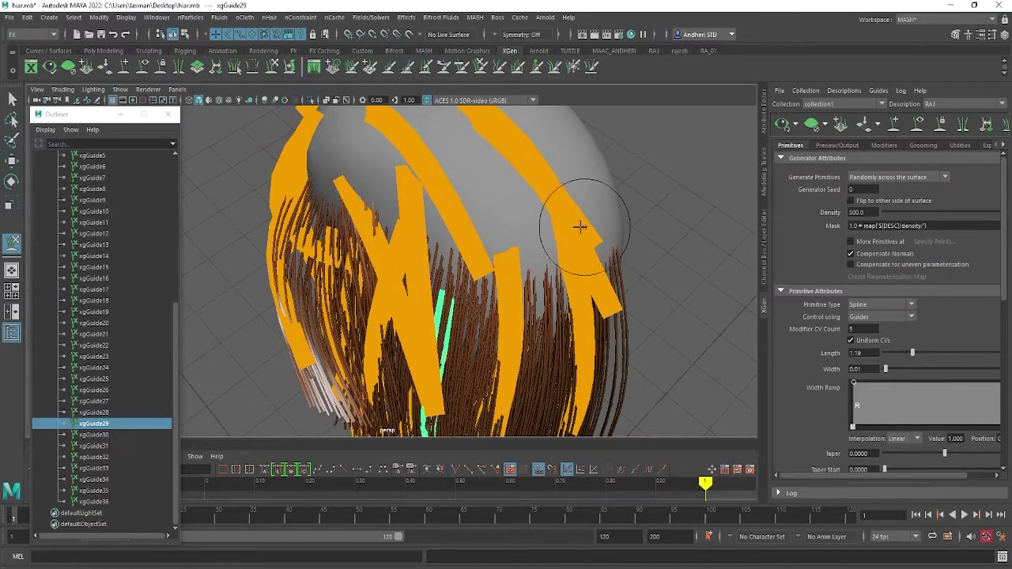
{"action": "mouse_move", "coordinate": [583, 226]}
{"action": "left_mouse_down", "text": "alt"}
{"action": "mouse_move", "coordinate": [579, 295]}
{"action": "mouse_move", "coordinate": [599, 277]}
{"action": "mouse_move", "coordinate": [369, 211]}
{"action": "mouse_move", "coordinate": [517, 245]}
{"action": "mouse_move", "coordinate": [527, 192]}
{"action": "mouse_move", "coordinate": [509, 237]}
{"action": "mouse_move", "coordinate": [598, 362]}
{"action": "left_mouse_up", "text": "alt"}
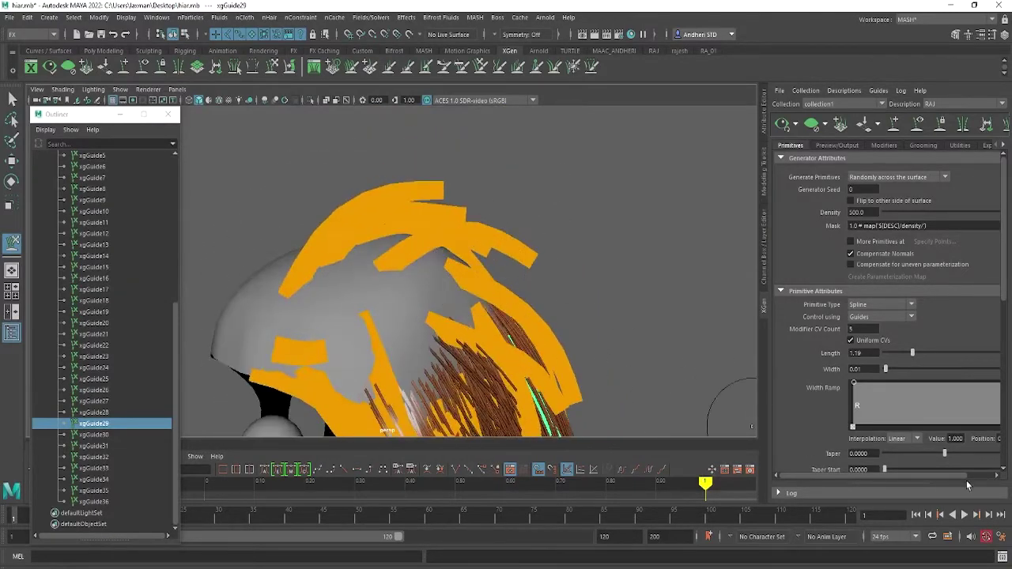
{"action": "left_click", "coordinate": [783, 125]}
{"action": "mouse_move", "coordinate": [443, 285]}
{"action": "left_mouse_down", "text": "alt"}
{"action": "mouse_move", "coordinate": [391, 298]}
{"action": "mouse_move", "coordinate": [493, 203]}
{"action": "mouse_move", "coordinate": [282, 271]}
{"action": "mouse_move", "coordinate": [336, 272]}
{"action": "mouse_move", "coordinate": [440, 343]}
{"action": "mouse_move", "coordinate": [380, 309]}
{"action": "left_mouse_up", "text": "alt"}
{"action": "mouse_move", "coordinate": [295, 288]}
{"action": "left_mouse_down", "text": "alt"}
{"action": "mouse_move", "coordinate": [545, 300]}
{"action": "mouse_move", "coordinate": [549, 287]}
{"action": "mouse_move", "coordinate": [467, 269]}
{"action": "mouse_move", "coordinate": [577, 305]}
{"action": "mouse_move", "coordinate": [588, 353]}
{"action": "left_mouse_up", "text": "alt"}
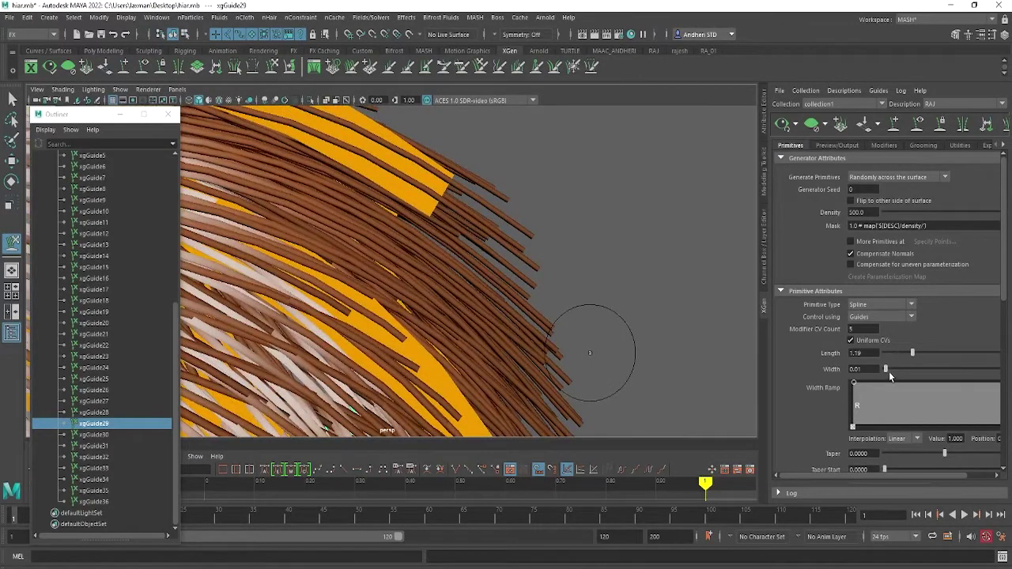
Try a zero strand Width, then set Width back to 0.01.
{"action": "double_click", "coordinate": [862, 369]}
{"action": "type", "text": "0.1"}
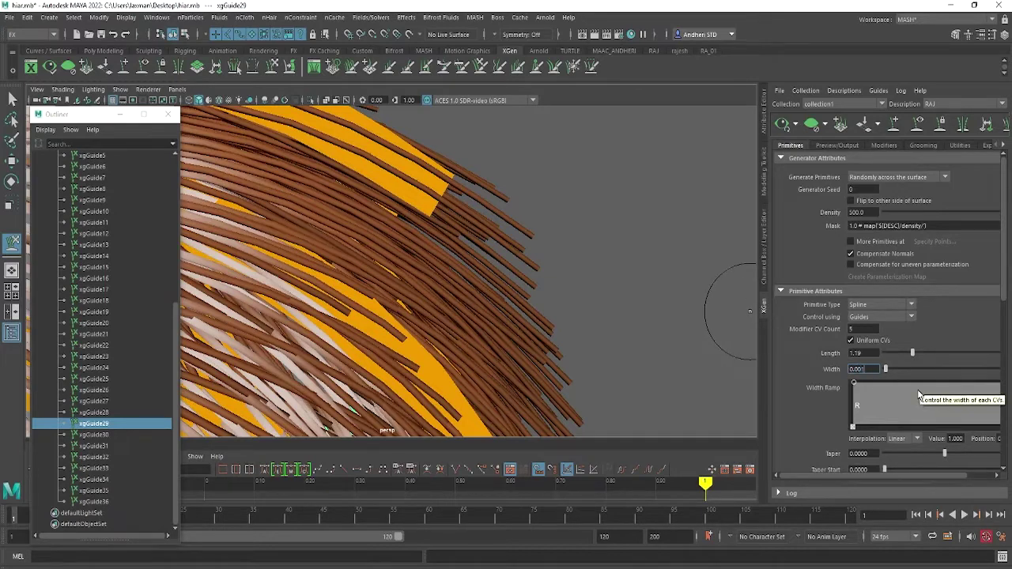
{"action": "key", "text": "Return"}
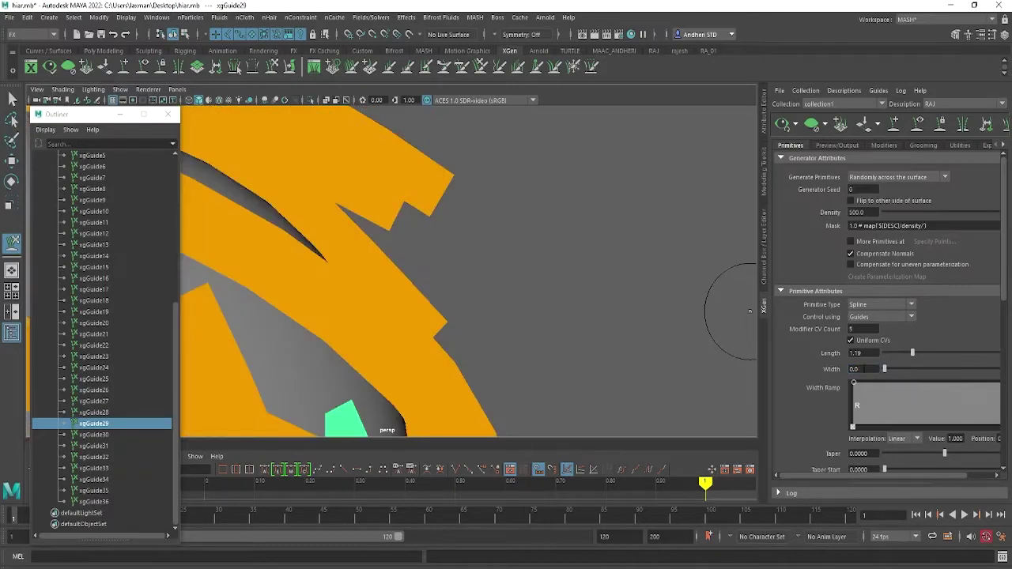
{"action": "left_click", "coordinate": [864, 369]}
{"action": "type", "text": "1"}
{"action": "key", "text": "Return"}
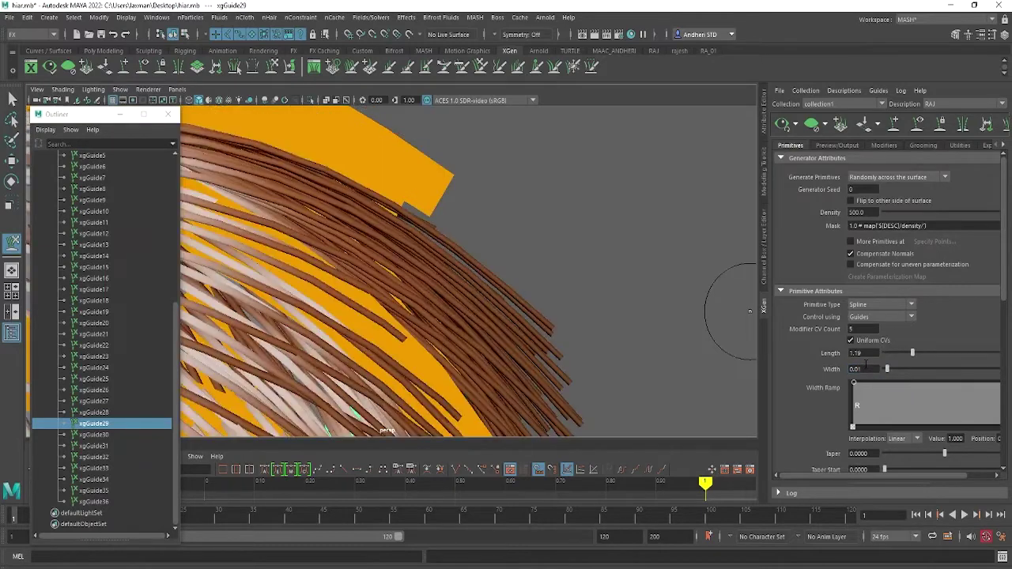
{"action": "left_click_drag", "start_coordinate": [592, 289], "coordinate": [572, 323], "text": "alt"}
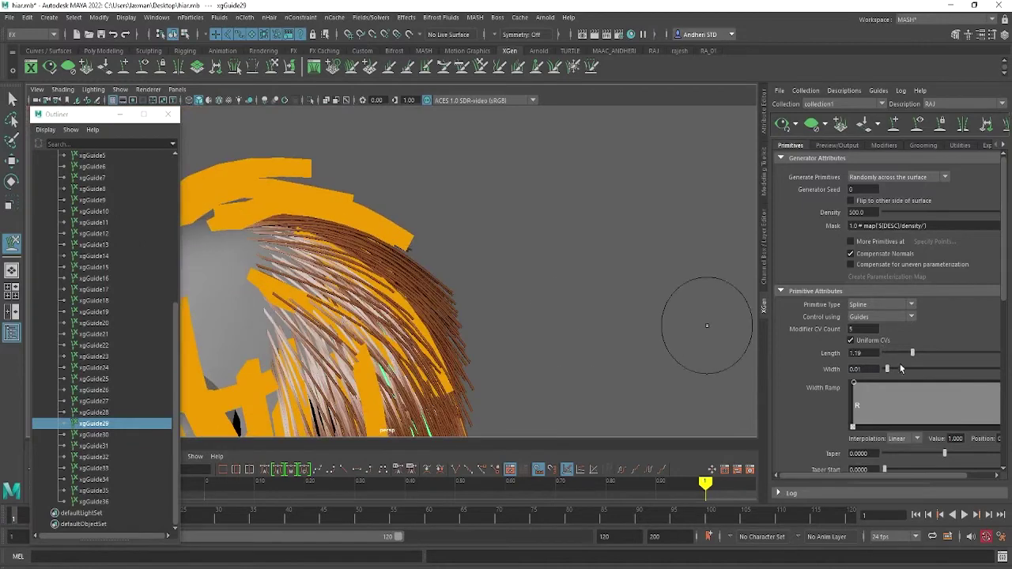
Repeat the zero-width test and restore Width 0.01 so the strands regenerate.
{"action": "left_click", "coordinate": [864, 368]}
{"action": "type", "text": "0.001"}
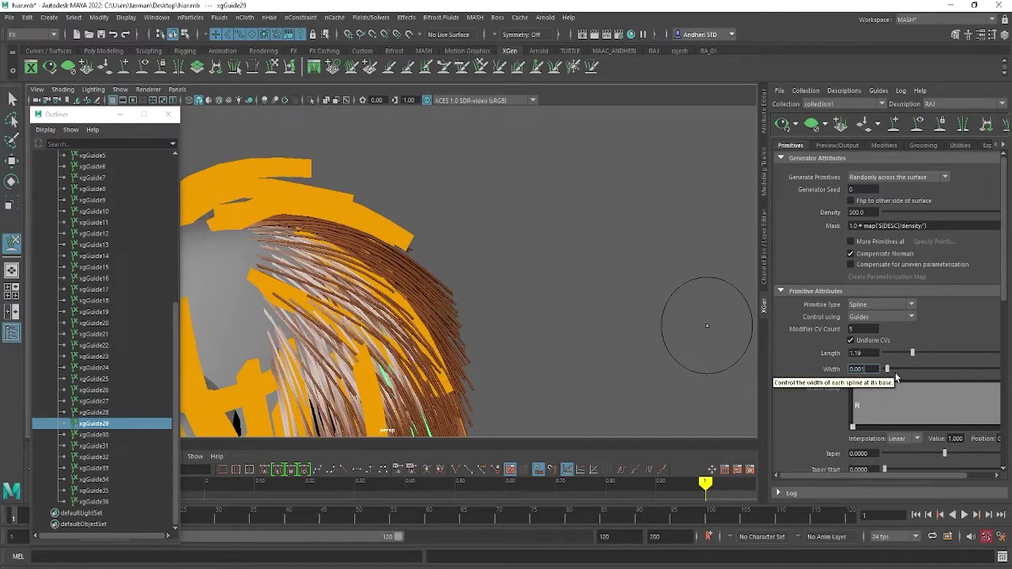
{"action": "key", "text": "Return"}
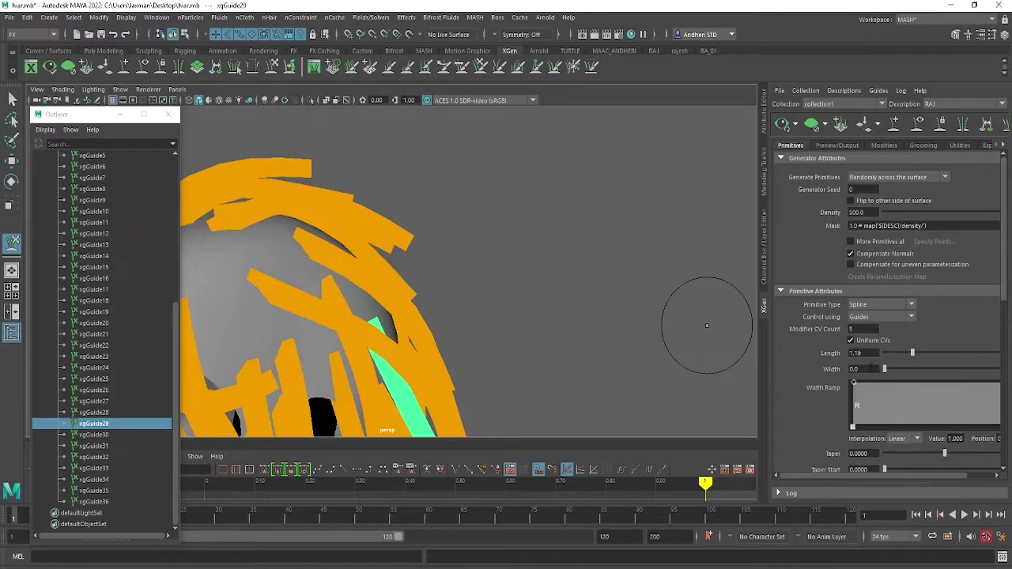
{"action": "left_click", "coordinate": [862, 369]}
{"action": "type", "text": "1"}
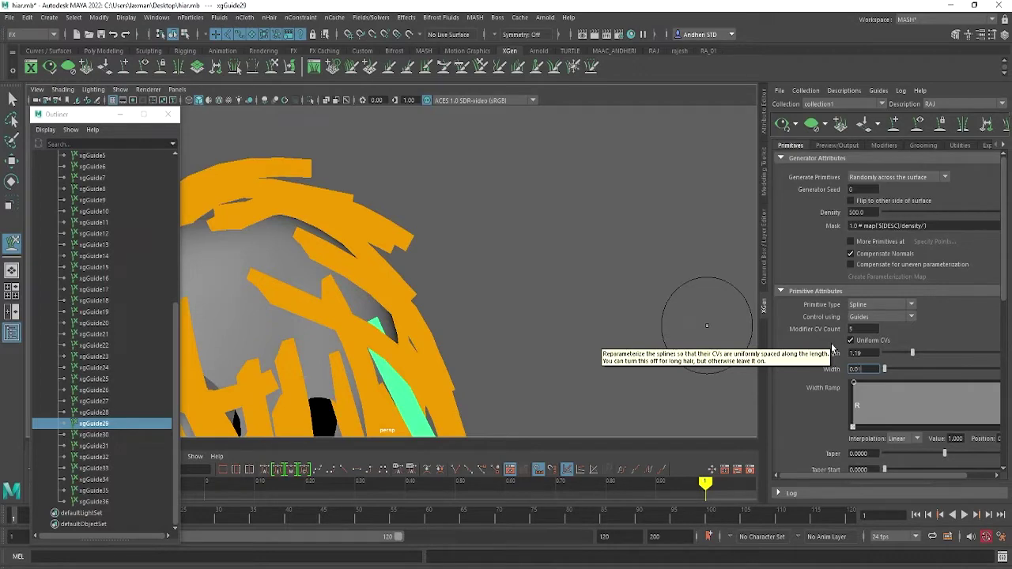
{"action": "key", "text": "Return"}
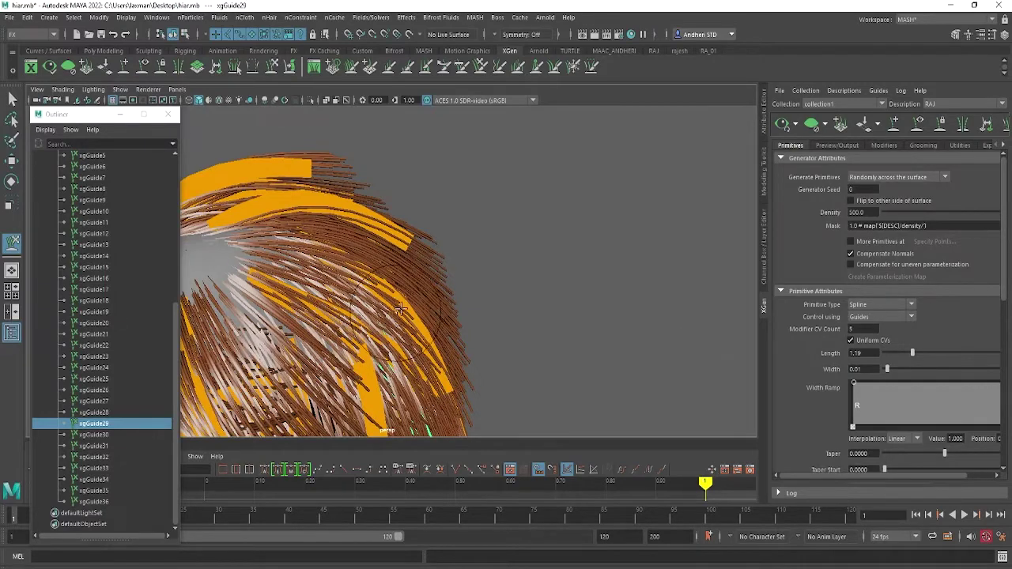
{"action": "mouse_move", "coordinate": [364, 313]}
{"action": "left_mouse_down", "text": "alt"}
{"action": "mouse_move", "coordinate": [385, 299]}
{"action": "mouse_move", "coordinate": [436, 299]}
{"action": "left_mouse_up", "text": "alt"}
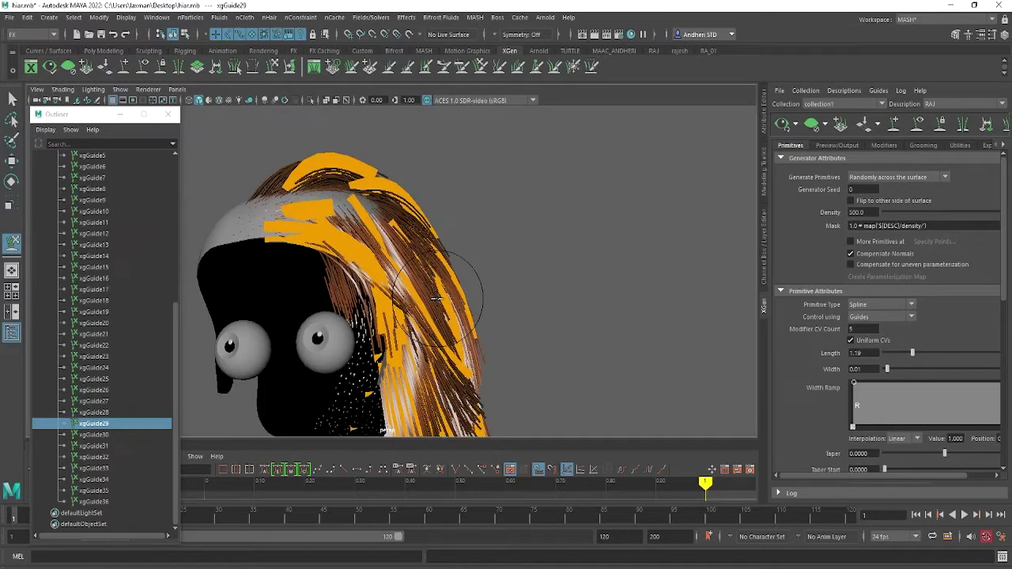
Scroll the Primitives tab to show Taper, Taper Start, Tilt N, Around N and Region Control.
{"action": "scroll", "coordinate": [937, 427], "scroll_direction": "down", "scroll_amount": 3}
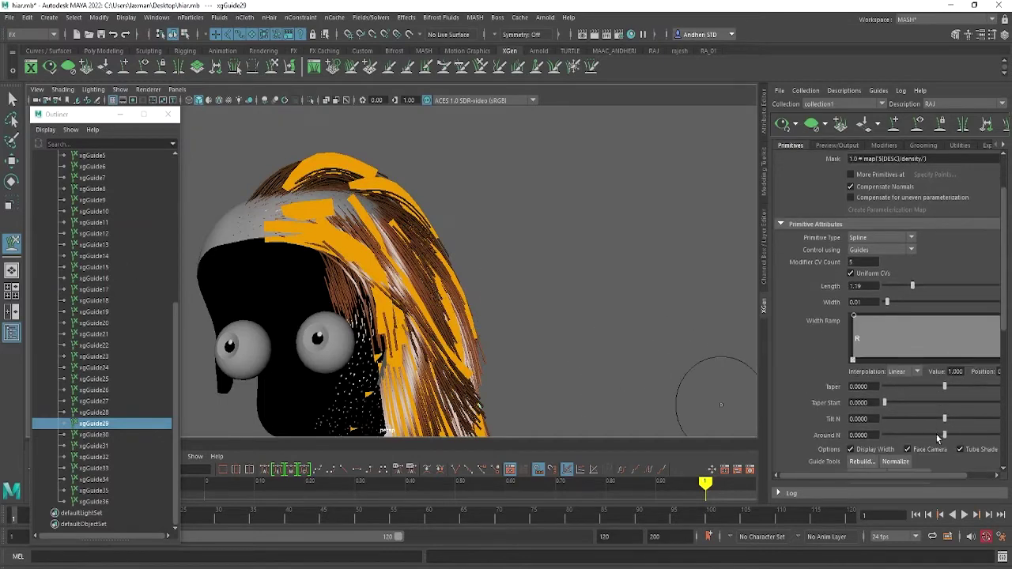
{"action": "scroll", "coordinate": [941, 439], "scroll_direction": "down", "scroll_amount": 2}
{"action": "scroll", "coordinate": [941, 439], "scroll_direction": "down", "scroll_amount": 3}
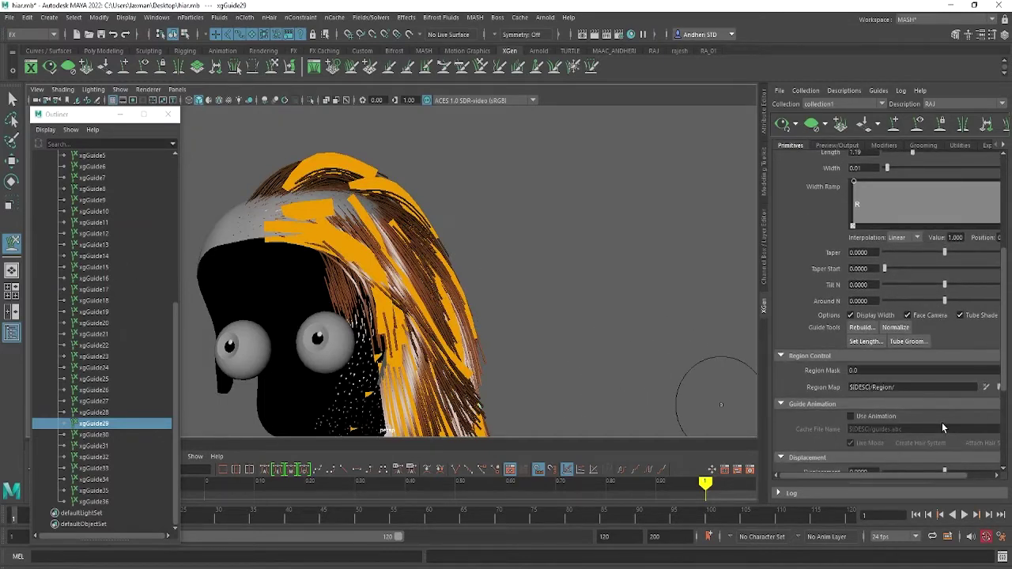
{"action": "scroll", "coordinate": [942, 427], "scroll_direction": "up", "scroll_amount": 1}
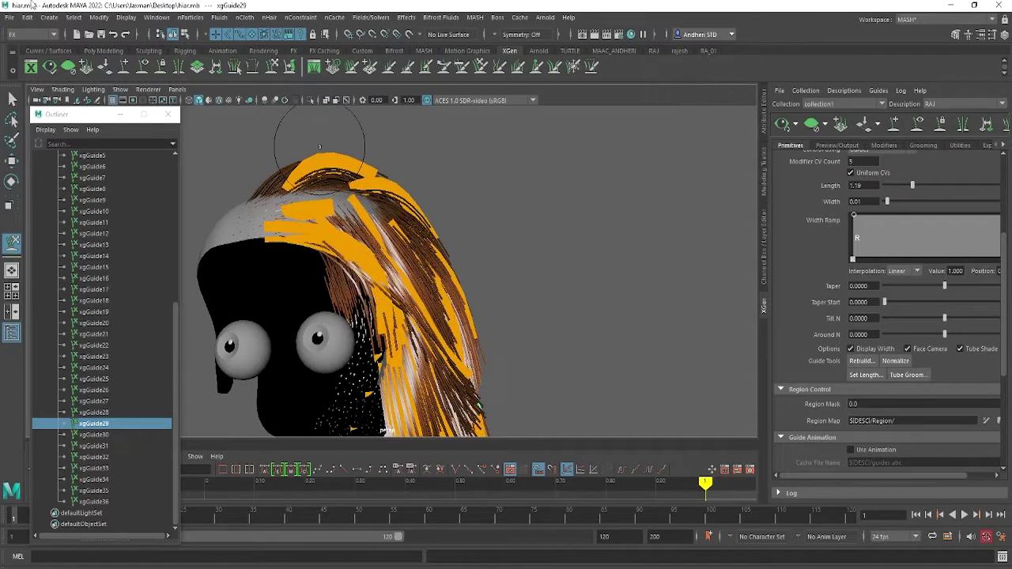
Groom the back and side hair so the strands sweep down and to the right.
{"action": "left_click", "coordinate": [98, 17]}
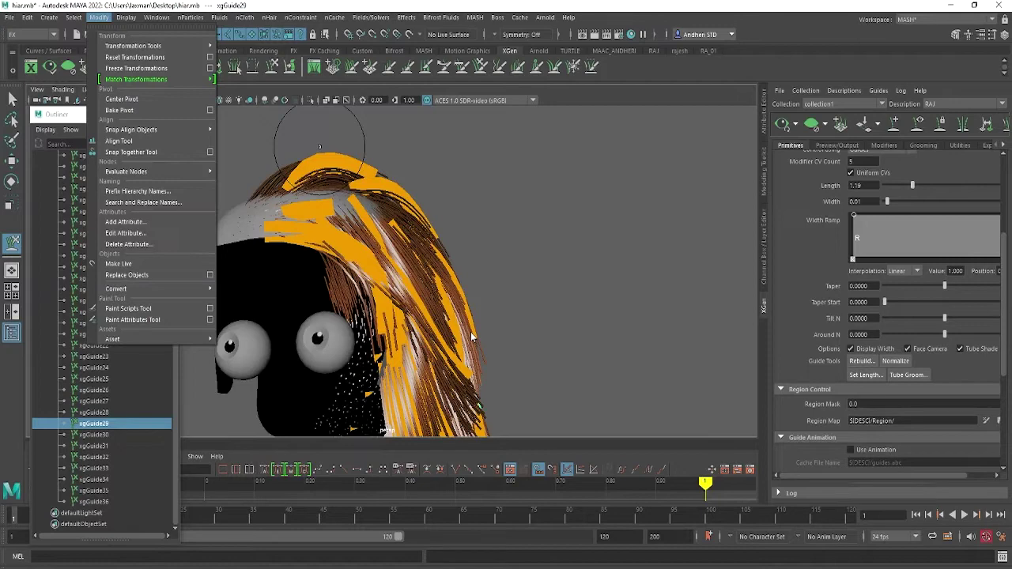
{"action": "left_click", "coordinate": [470, 331]}
{"action": "mouse_move", "coordinate": [485, 339]}
{"action": "left_mouse_down", "text": "alt"}
{"action": "mouse_move", "coordinate": [458, 346]}
{"action": "mouse_move", "coordinate": [518, 334]}
{"action": "mouse_move", "coordinate": [506, 326]}
{"action": "left_mouse_up", "text": "alt"}
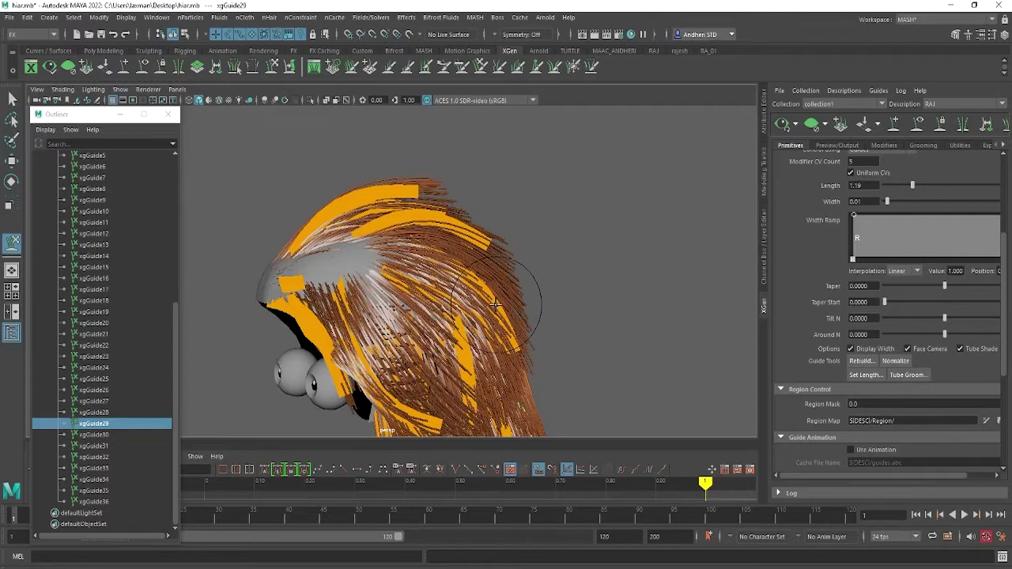
{"action": "left_click_drag", "start_coordinate": [496, 305], "coordinate": [507, 330]}
Browse the XGen Utilities and Expressions tabs for description RAJ.
{"action": "left_click_drag", "start_coordinate": [506, 330], "coordinate": [427, 342], "text": "alt"}
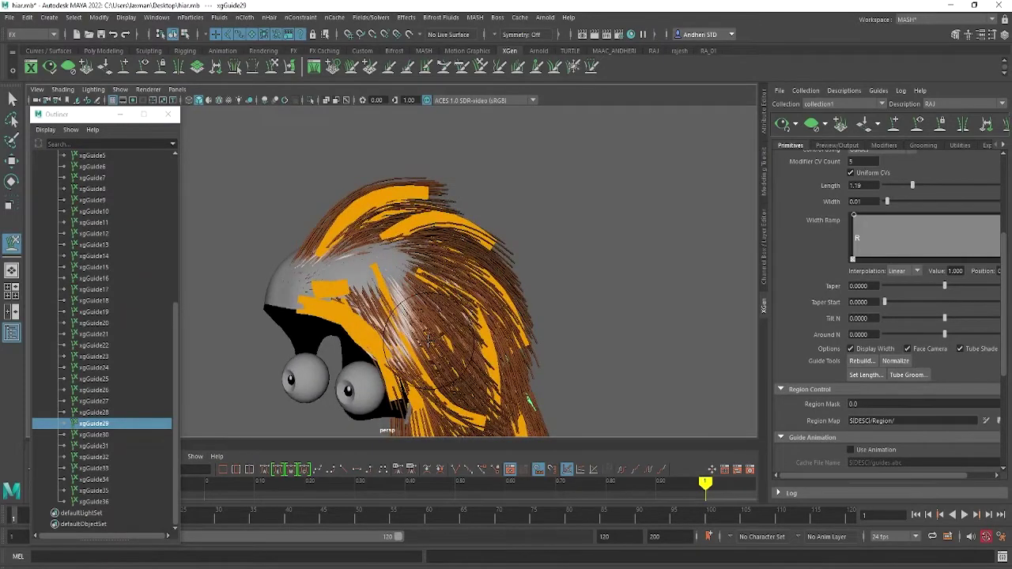
{"action": "scroll", "coordinate": [937, 395], "scroll_direction": "down", "scroll_amount": 5}
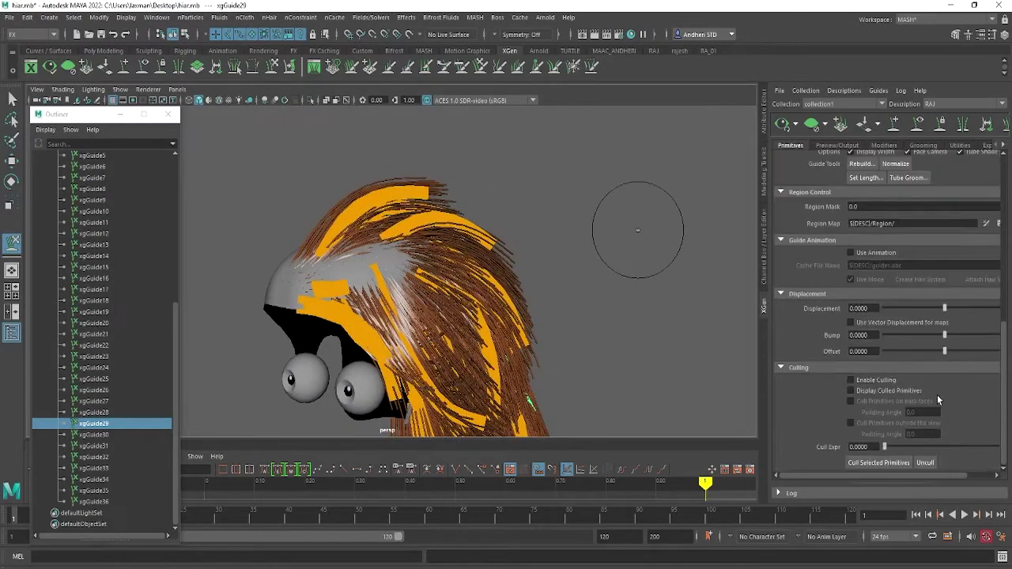
{"action": "scroll", "coordinate": [886, 301], "scroll_direction": "up", "scroll_amount": 3}
{"action": "scroll", "coordinate": [892, 211], "scroll_direction": "up", "scroll_amount": 3}
{"action": "scroll", "coordinate": [847, 157], "scroll_direction": "up", "scroll_amount": 2}
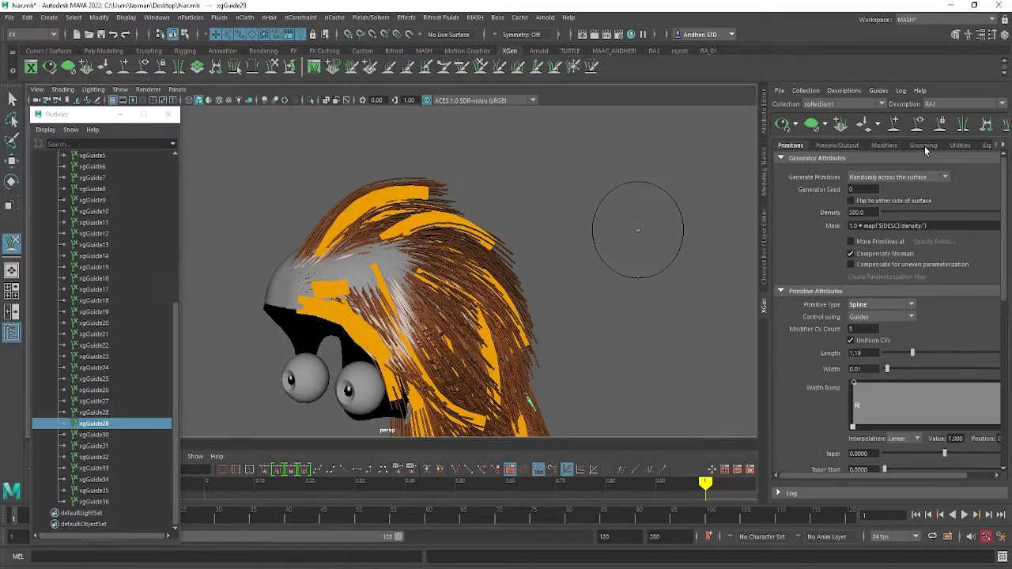
{"action": "left_click", "coordinate": [957, 145]}
{"action": "left_click", "coordinate": [988, 146]}
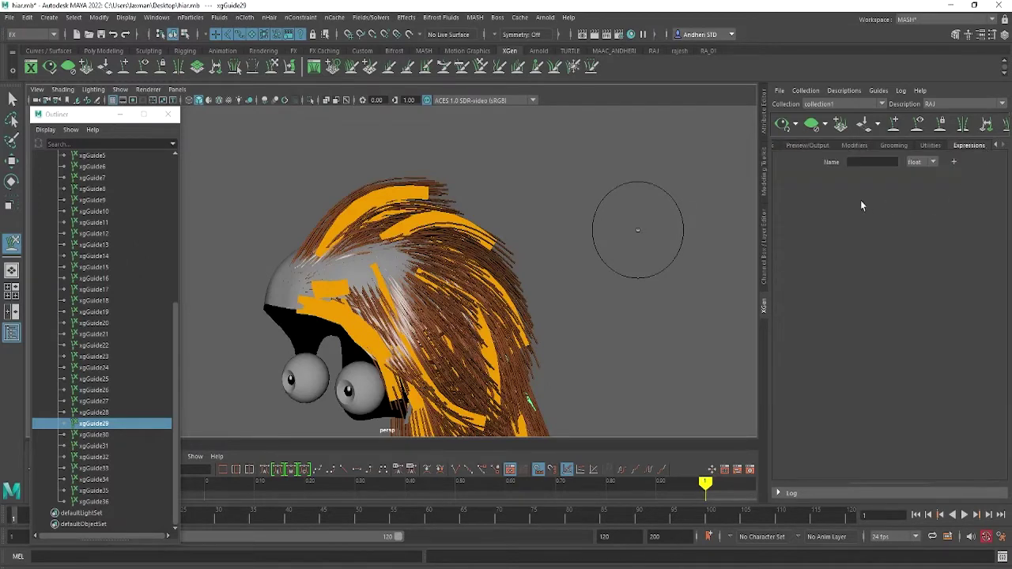
Cycle through the Preview/Output, Modifiers and Grooming tabs, ending on Preview/Output.
{"action": "left_click", "coordinate": [800, 147]}
{"action": "left_click", "coordinate": [857, 149]}
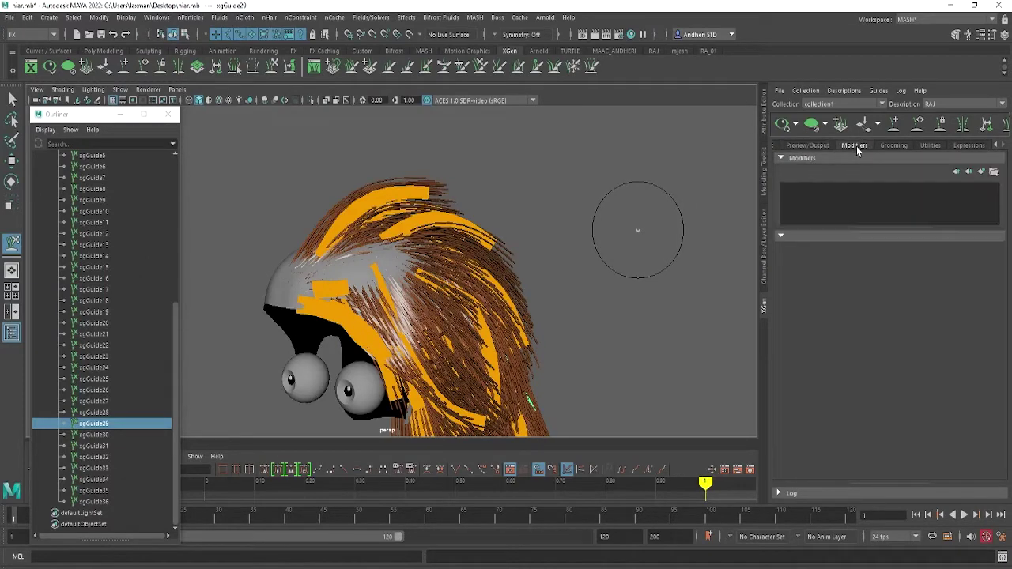
{"action": "left_click", "coordinate": [804, 146]}
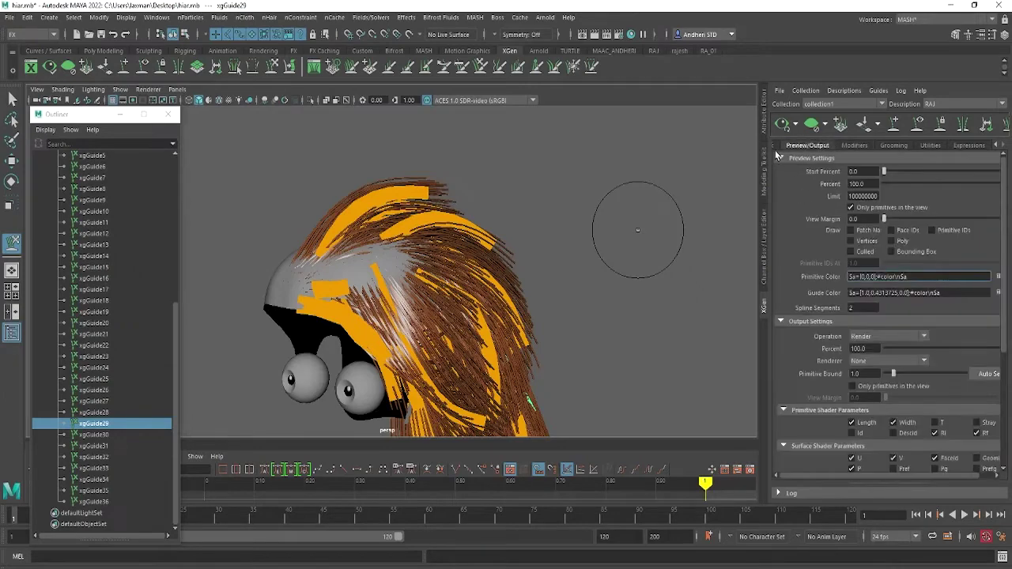
{"action": "scroll", "coordinate": [960, 335], "scroll_direction": "down", "scroll_amount": 5}
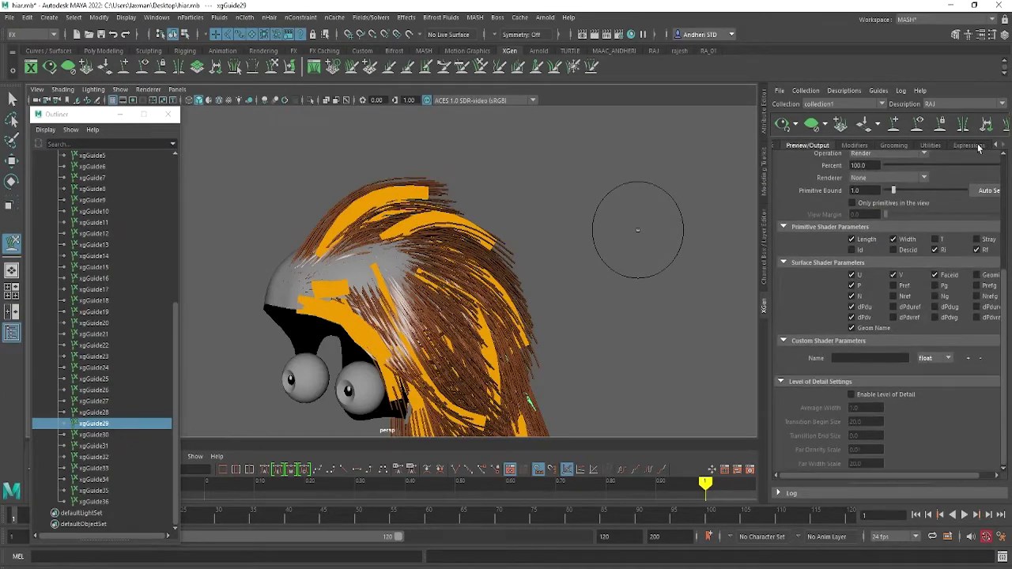
{"action": "left_click", "coordinate": [901, 148]}
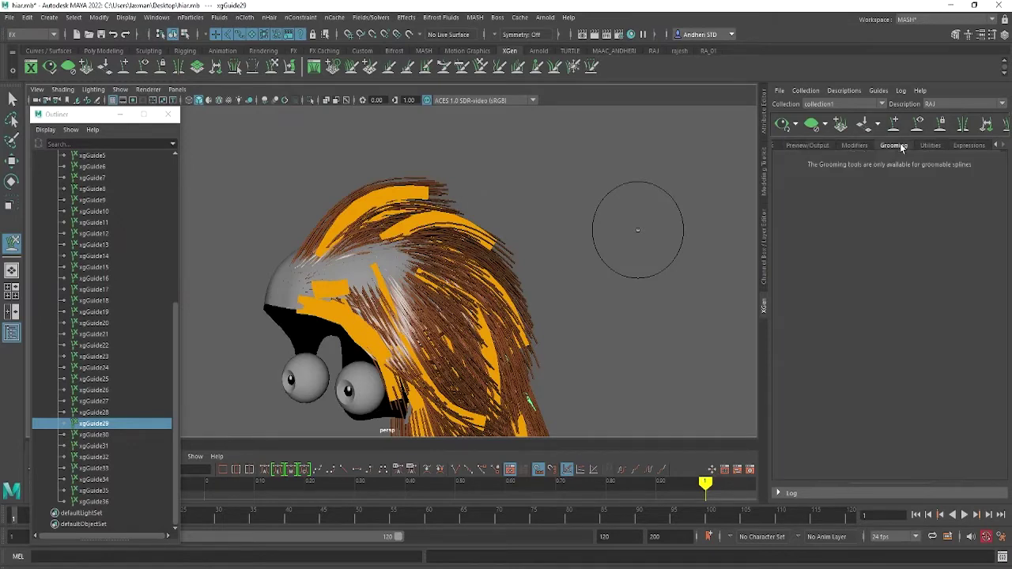
{"action": "left_click", "coordinate": [865, 149]}
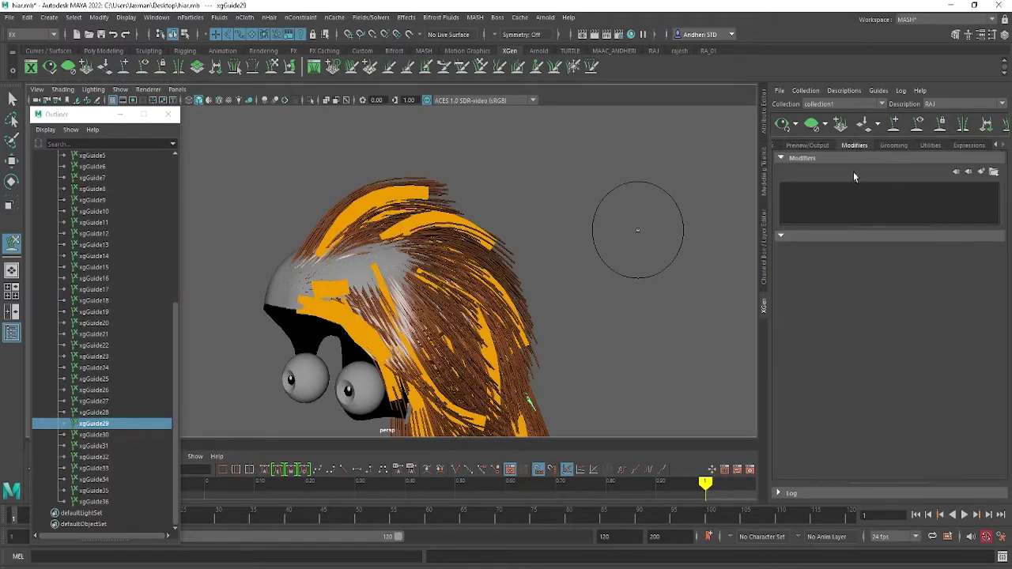
{"action": "left_click", "coordinate": [807, 146]}
{"action": "scroll", "coordinate": [823, 230], "scroll_direction": "up", "scroll_amount": 5}
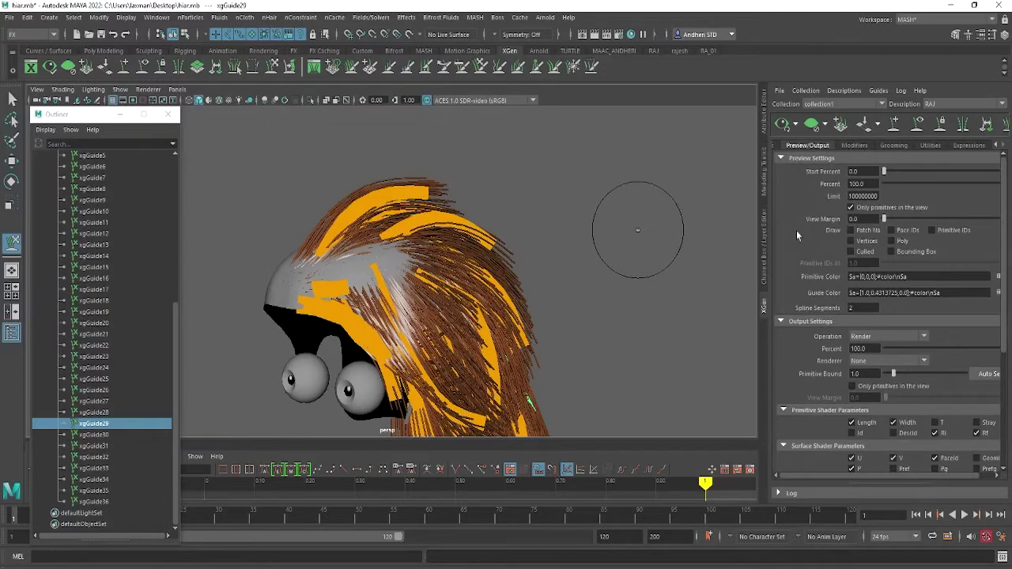
Close the Modeling Toolkit and show collection1's attributes in the Attribute Editor.
{"action": "left_click", "coordinate": [764, 162]}
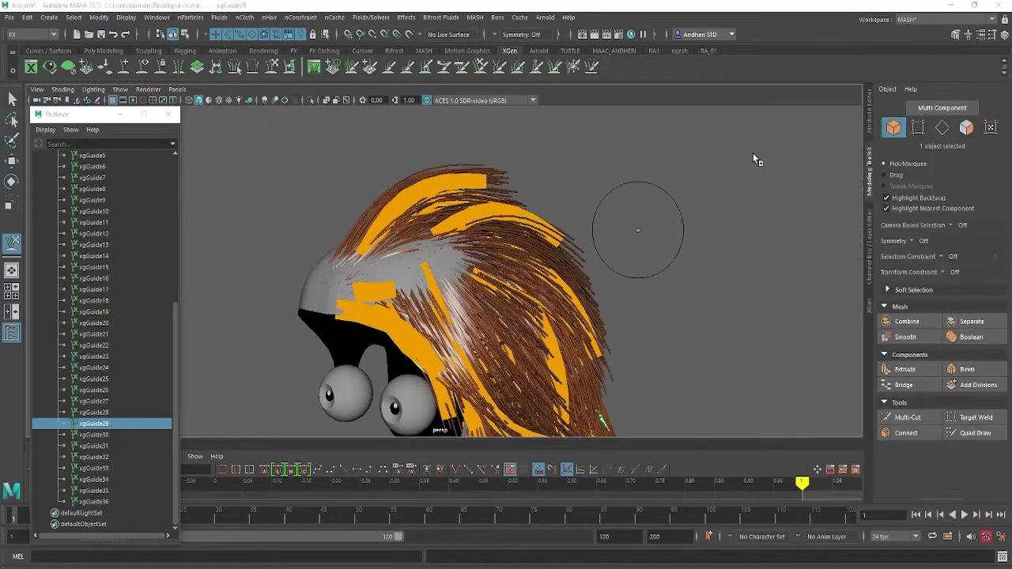
{"action": "left_click", "coordinate": [884, 123]}
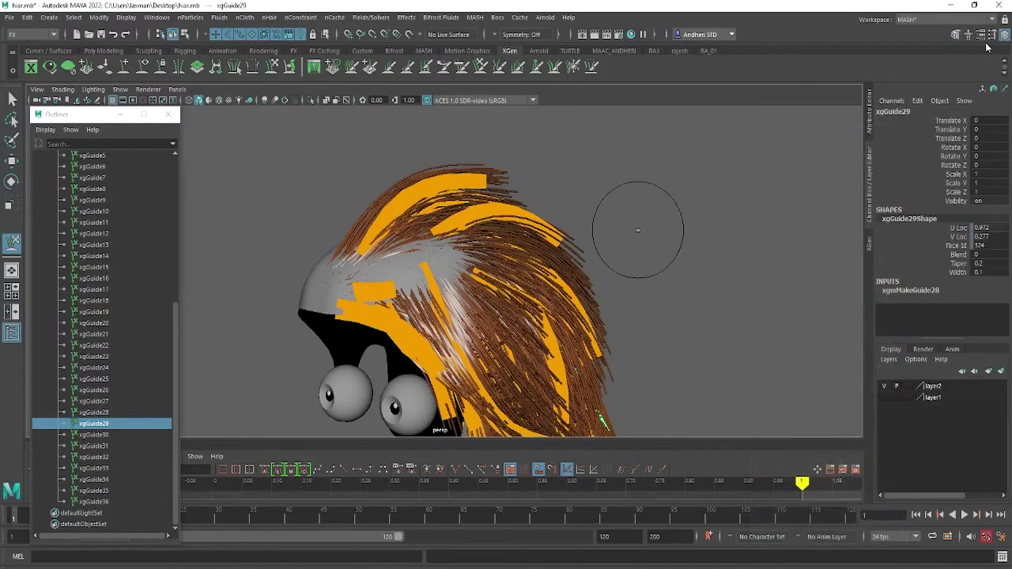
{"action": "scroll", "coordinate": [75, 214], "scroll_direction": "up", "scroll_amount": 5}
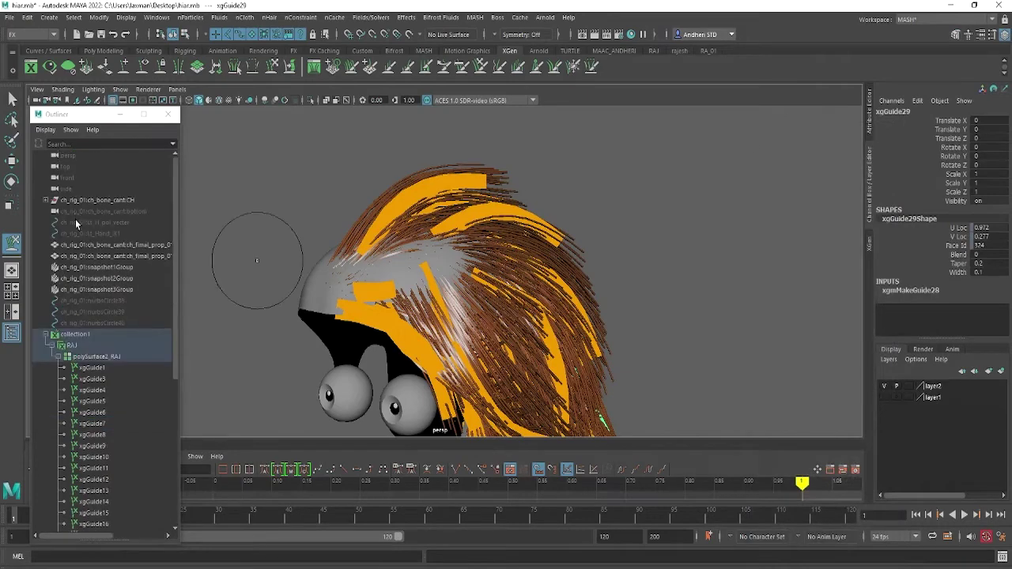
{"action": "left_click", "coordinate": [75, 335]}
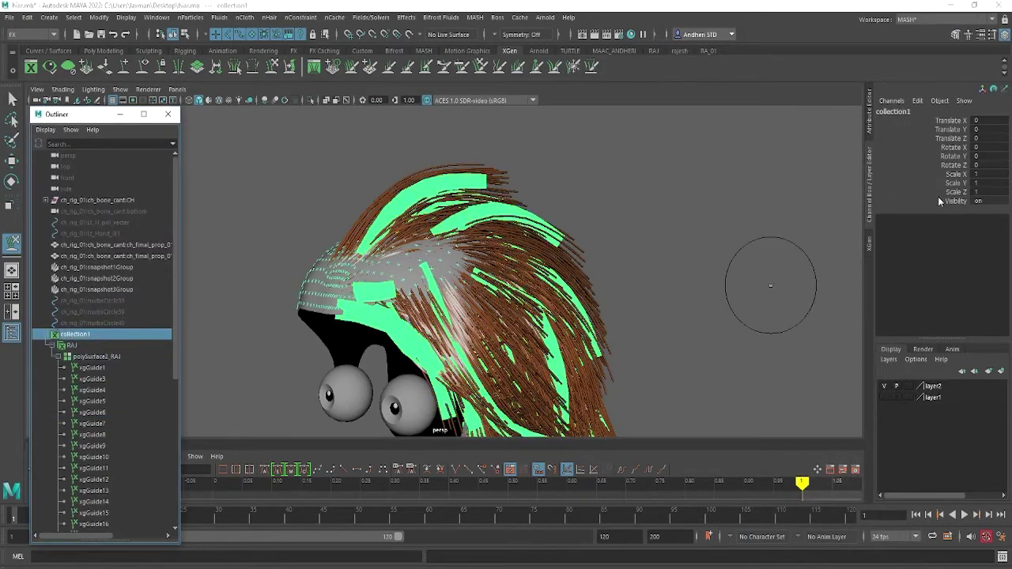
{"action": "left_click", "coordinate": [981, 35]}
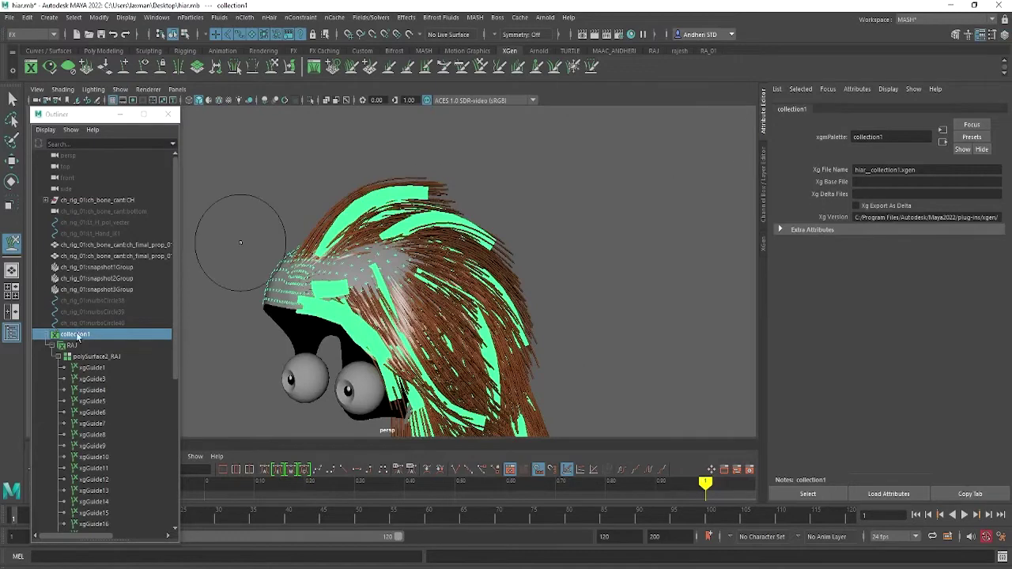
Select RAJ and view its RAJ, RAJShape and hairPhysicalShader1 attribute tabs.
{"action": "left_click", "coordinate": [70, 347]}
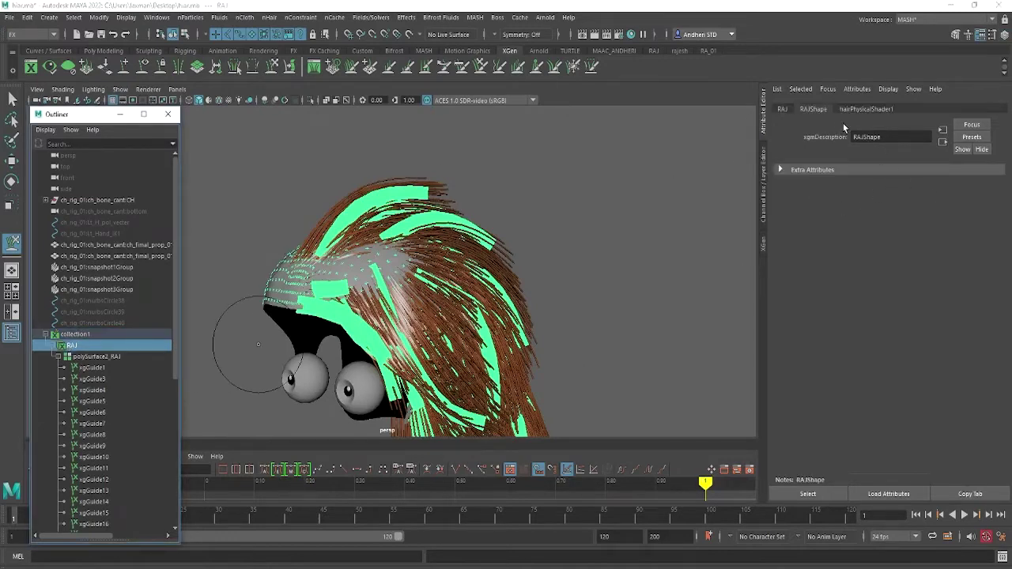
{"action": "left_click", "coordinate": [781, 110]}
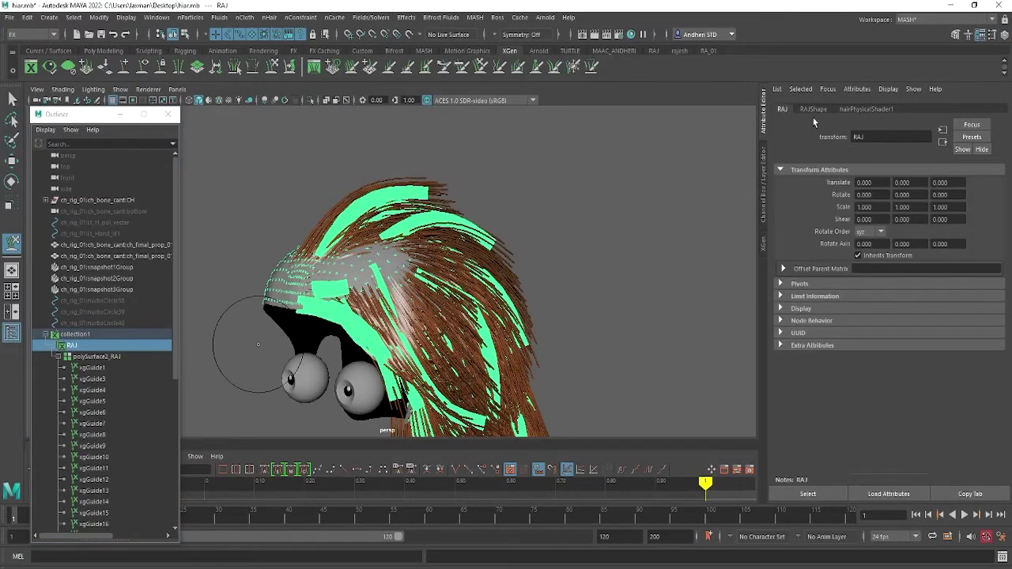
{"action": "left_click", "coordinate": [812, 110]}
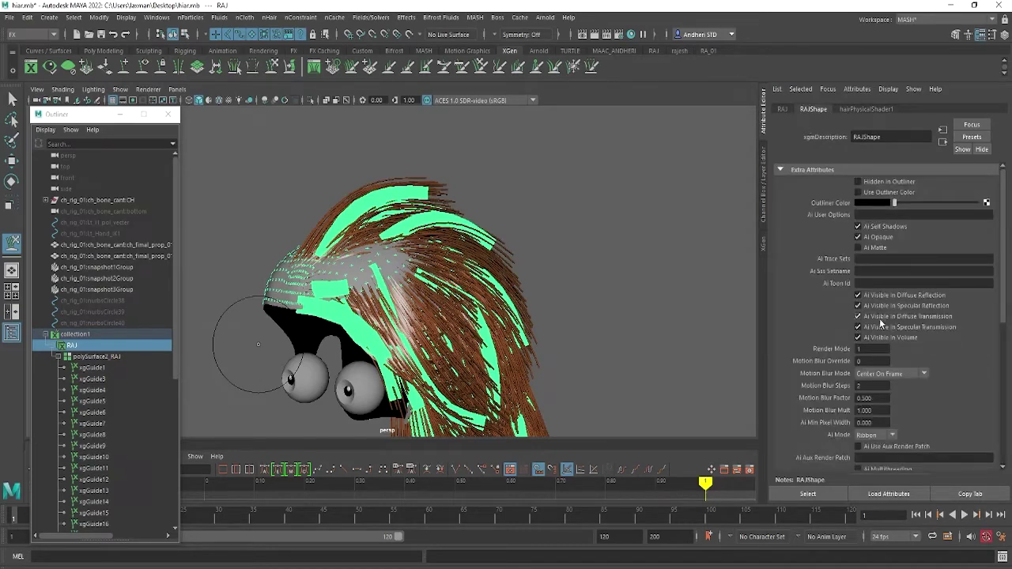
{"action": "scroll", "coordinate": [881, 321], "scroll_direction": "down", "scroll_amount": 3}
{"action": "scroll", "coordinate": [882, 322], "scroll_direction": "up", "scroll_amount": 3}
{"action": "scroll", "coordinate": [886, 321], "scroll_direction": "down", "scroll_amount": 5}
{"action": "scroll", "coordinate": [894, 320], "scroll_direction": "down", "scroll_amount": 1}
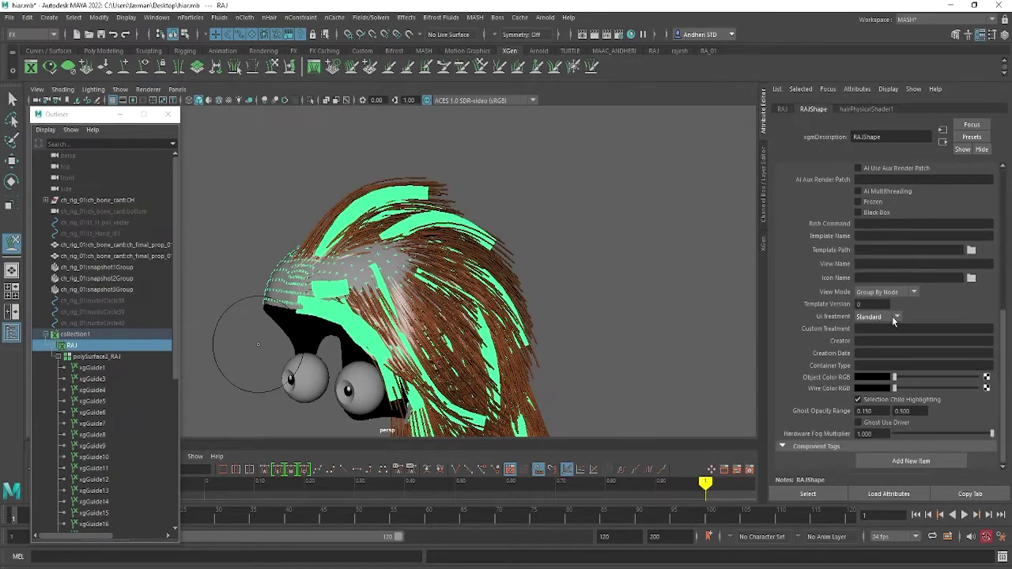
{"action": "left_click", "coordinate": [868, 110]}
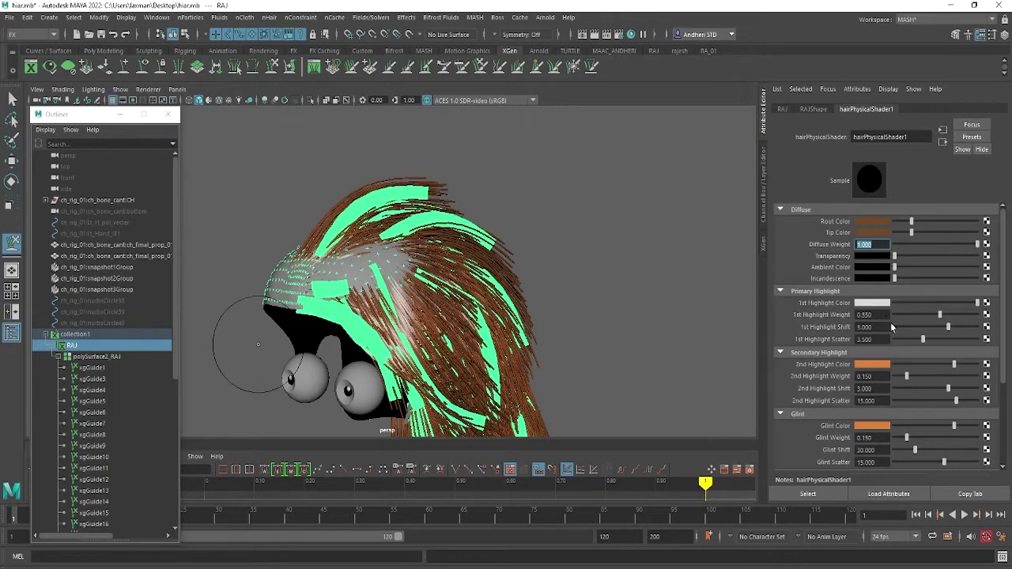
Review hairPhysicalShader1's diffuse, highlight, glint and transmission attributes and try a groom brush stroke.
{"action": "scroll", "coordinate": [892, 327], "scroll_direction": "down", "scroll_amount": 2}
{"action": "scroll", "coordinate": [906, 332], "scroll_direction": "down", "scroll_amount": 3}
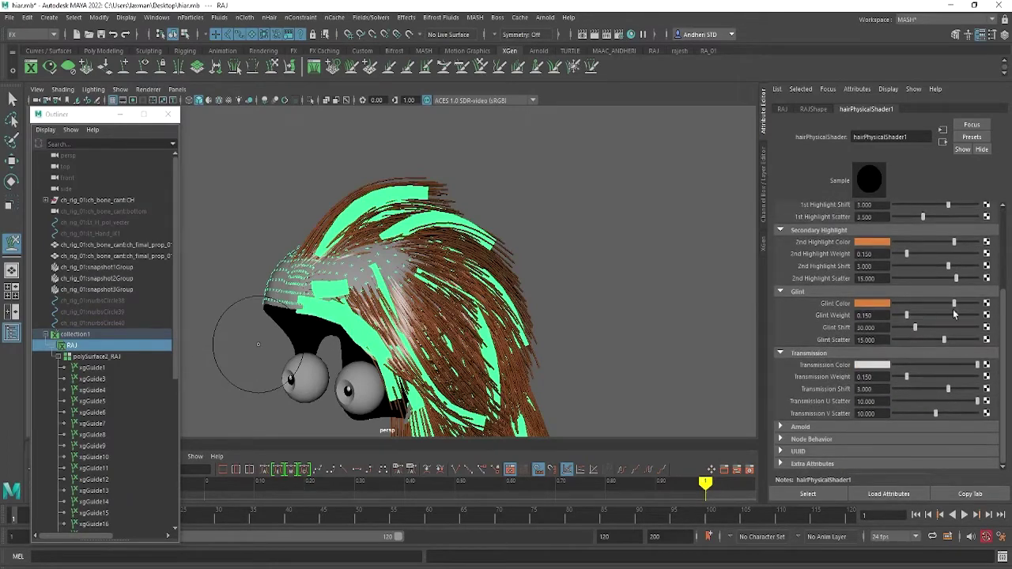
{"action": "scroll", "coordinate": [997, 315], "scroll_direction": "up", "scroll_amount": 5}
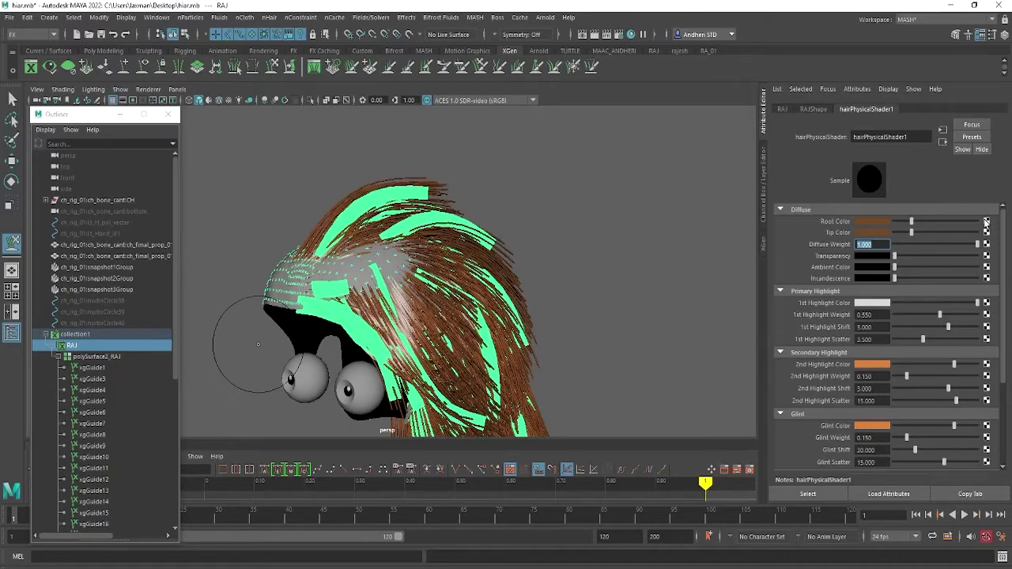
{"action": "mouse_move", "coordinate": [546, 372]}
{"action": "left_mouse_down"}
{"action": "mouse_move", "coordinate": [513, 333]}
{"action": "mouse_move", "coordinate": [553, 316]}
{"action": "left_mouse_up"}
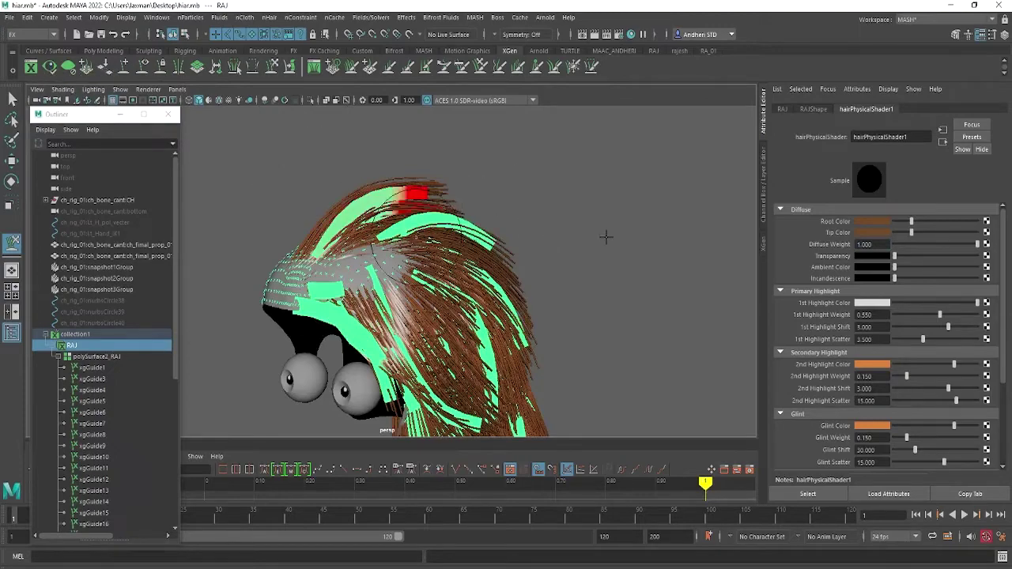
{"action": "mouse_move", "coordinate": [606, 235]}
{"action": "left_mouse_down", "text": "alt"}
{"action": "mouse_move", "coordinate": [436, 219]}
{"action": "mouse_move", "coordinate": [327, 366]}
{"action": "mouse_move", "coordinate": [680, 232]}
{"action": "left_mouse_up", "text": "alt"}
Show the RAJ attributes, open the XGen editor on Preview/Output (Percent 100.0, Render) and close the Outliner.
{"action": "left_click", "coordinate": [811, 110]}
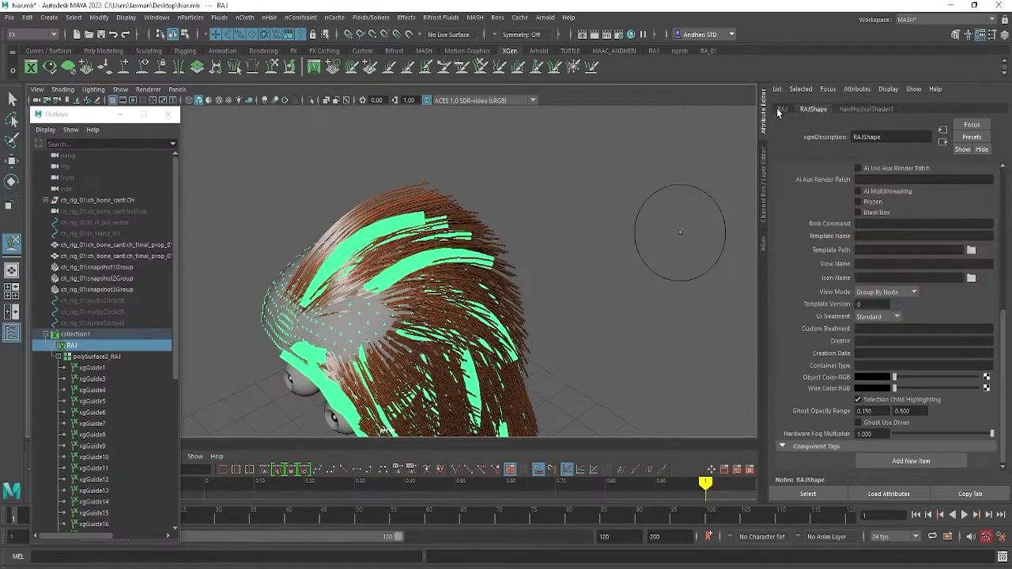
{"action": "left_click", "coordinate": [781, 110]}
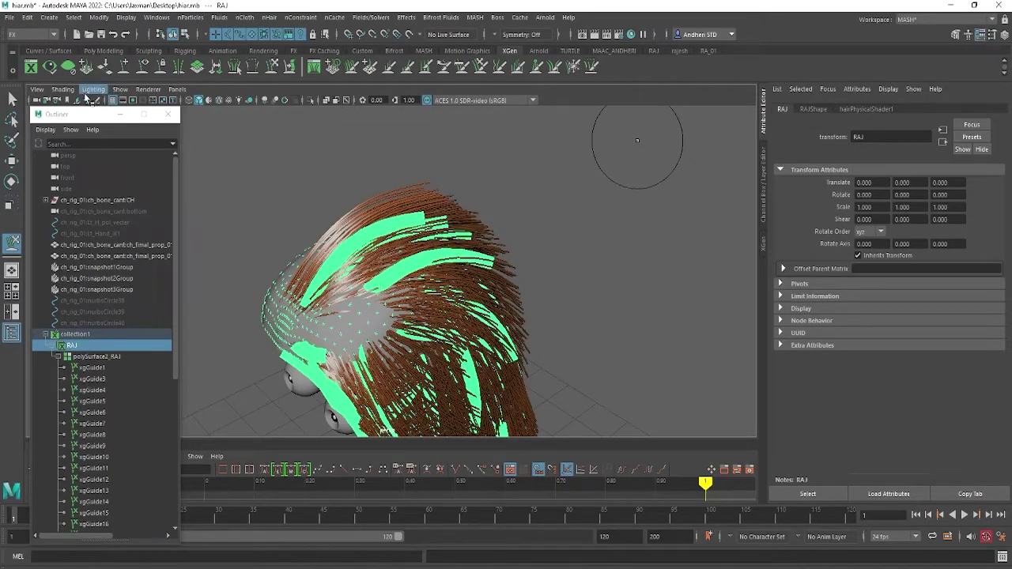
{"action": "left_click", "coordinate": [32, 68]}
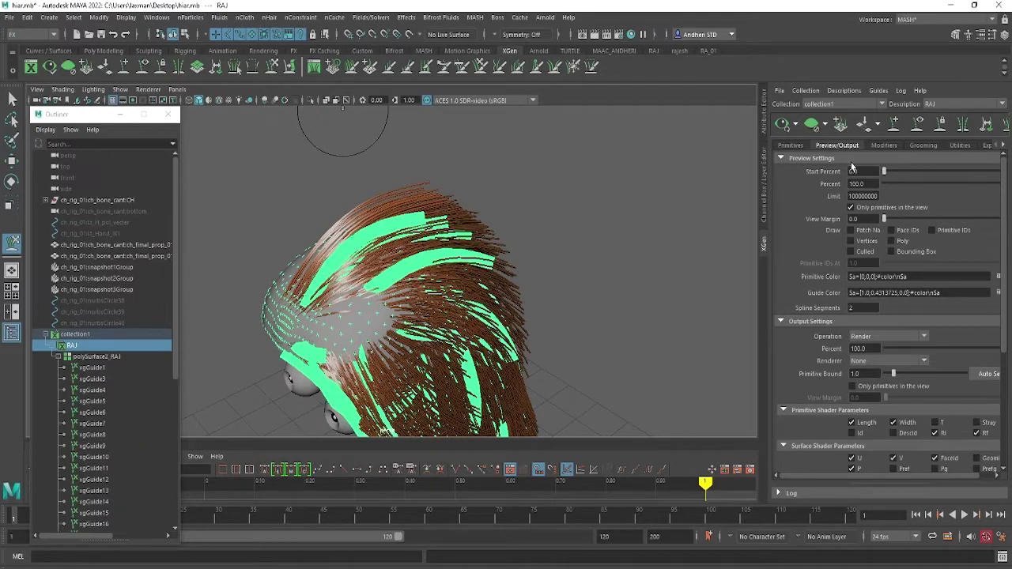
{"action": "left_click_drag", "start_coordinate": [443, 238], "coordinate": [244, 215], "text": "alt"}
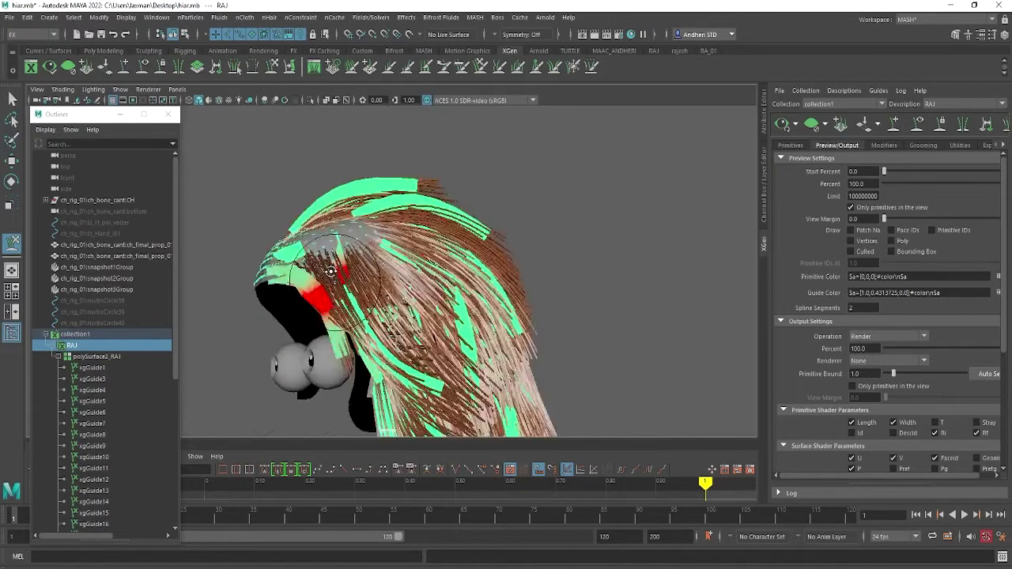
{"action": "left_click", "coordinate": [121, 117]}
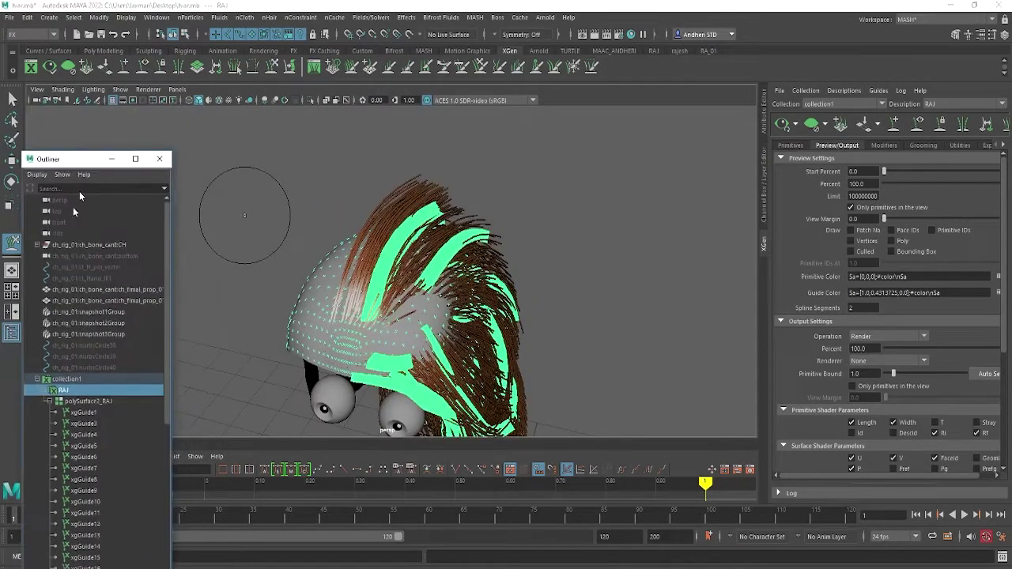
Activate Add/Move Guides, display the guides, and place three new guides on the side of the head.
{"action": "left_click", "coordinate": [127, 70]}
{"action": "left_click_drag", "start_coordinate": [352, 357], "coordinate": [372, 352], "text": "alt"}
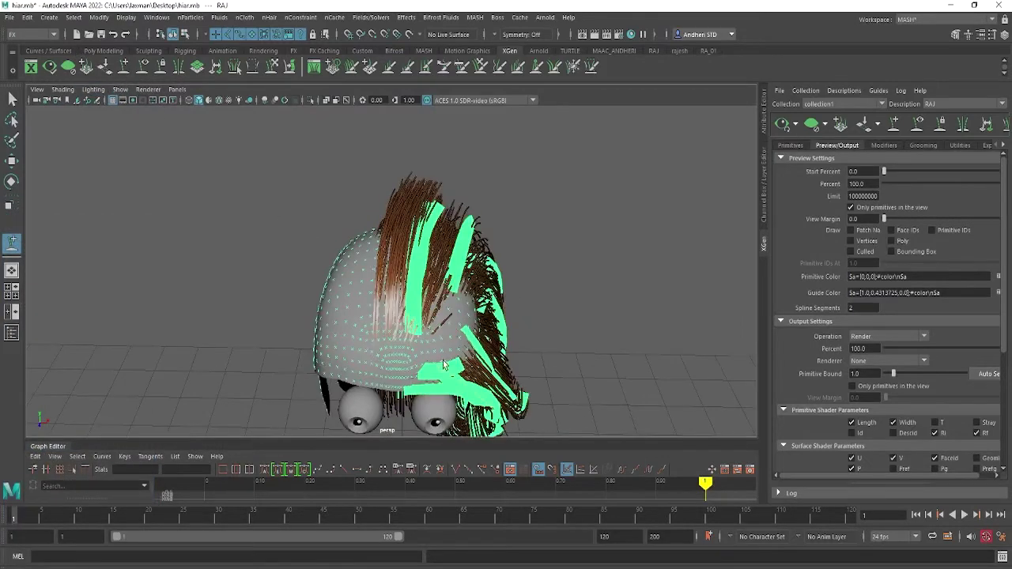
{"action": "left_click", "coordinate": [507, 303]}
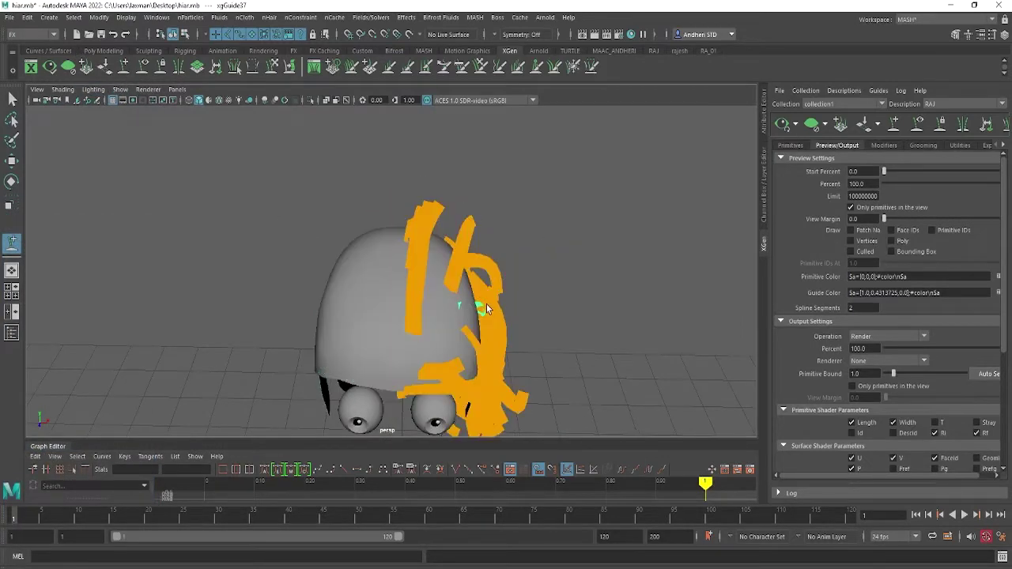
{"action": "left_click_drag", "start_coordinate": [486, 308], "coordinate": [331, 314], "text": "alt"}
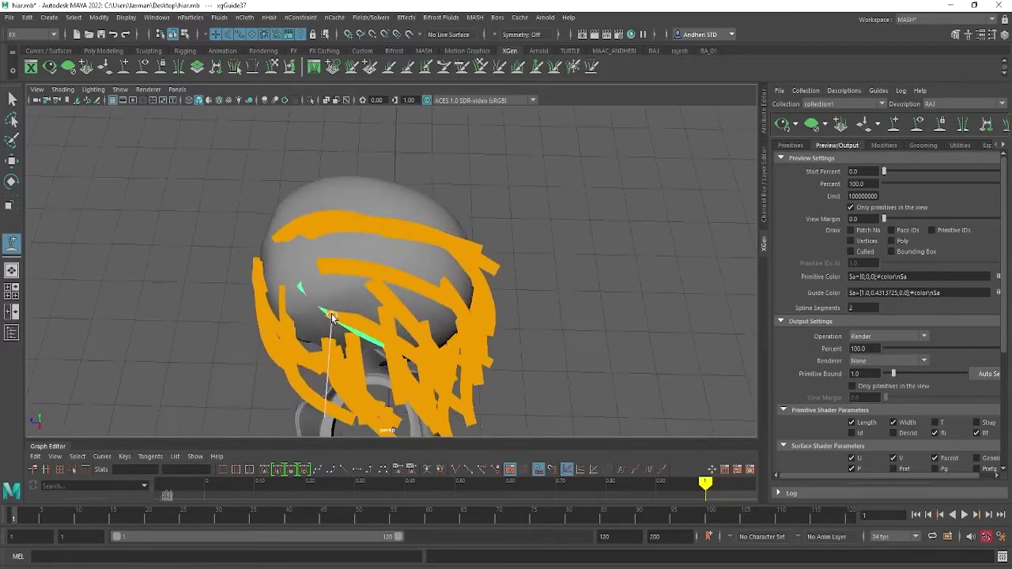
{"action": "mouse_move", "coordinate": [349, 248]}
{"action": "left_mouse_down", "text": "alt"}
{"action": "mouse_move", "coordinate": [380, 269]}
{"action": "mouse_move", "coordinate": [355, 264]}
{"action": "left_mouse_up", "text": "alt"}
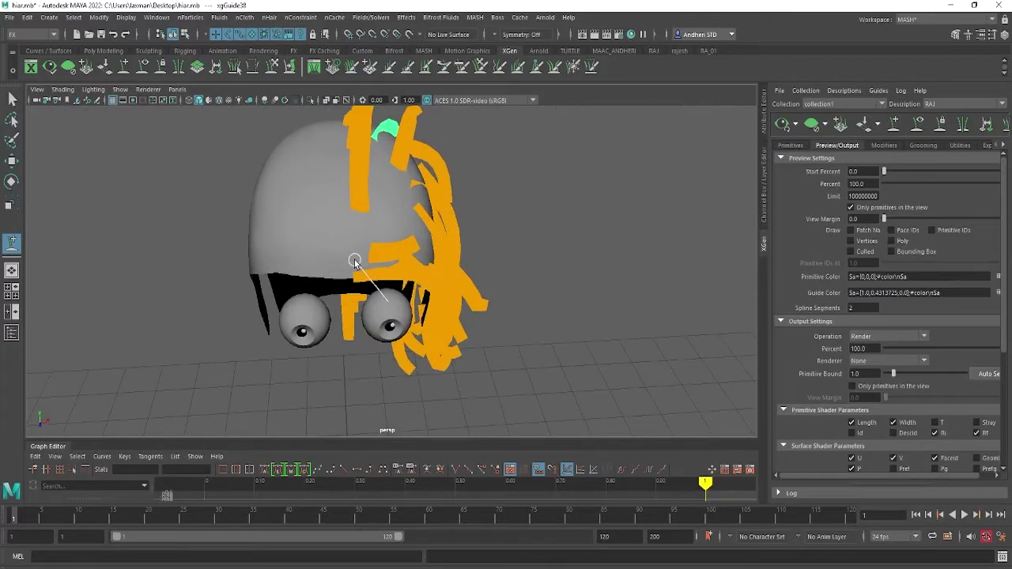
{"action": "left_click", "coordinate": [355, 263]}
{"action": "left_click", "coordinate": [366, 242]}
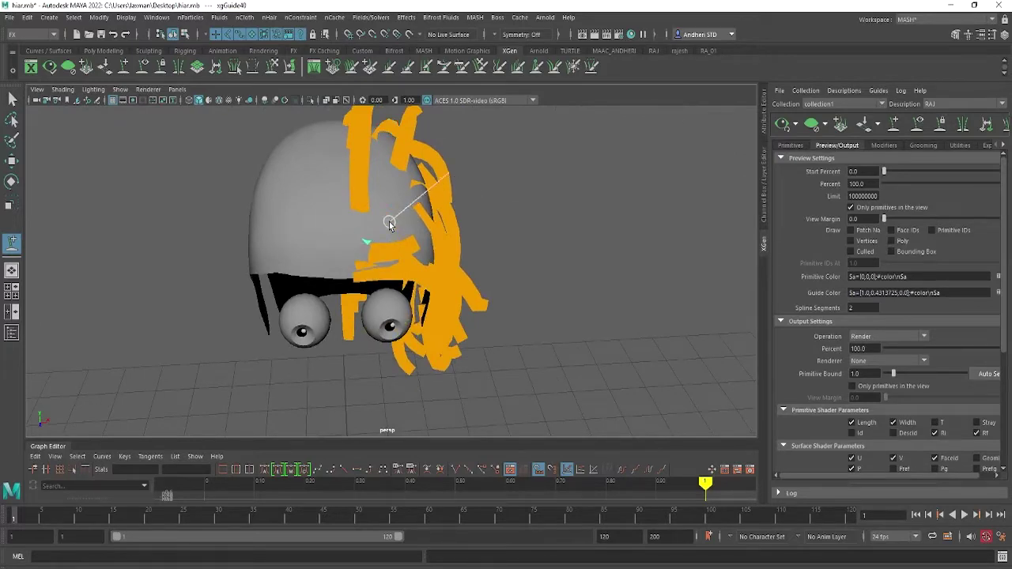
{"action": "left_click", "coordinate": [389, 223]}
Place more guides around the back, top and front of the head, reaching xgGuide51.
{"action": "mouse_move", "coordinate": [411, 217]}
{"action": "left_mouse_down", "text": "alt"}
{"action": "mouse_move", "coordinate": [309, 215]}
{"action": "mouse_move", "coordinate": [276, 237]}
{"action": "mouse_move", "coordinate": [337, 273]}
{"action": "mouse_move", "coordinate": [386, 243]}
{"action": "left_mouse_up", "text": "alt"}
{"action": "left_click", "coordinate": [389, 263]}
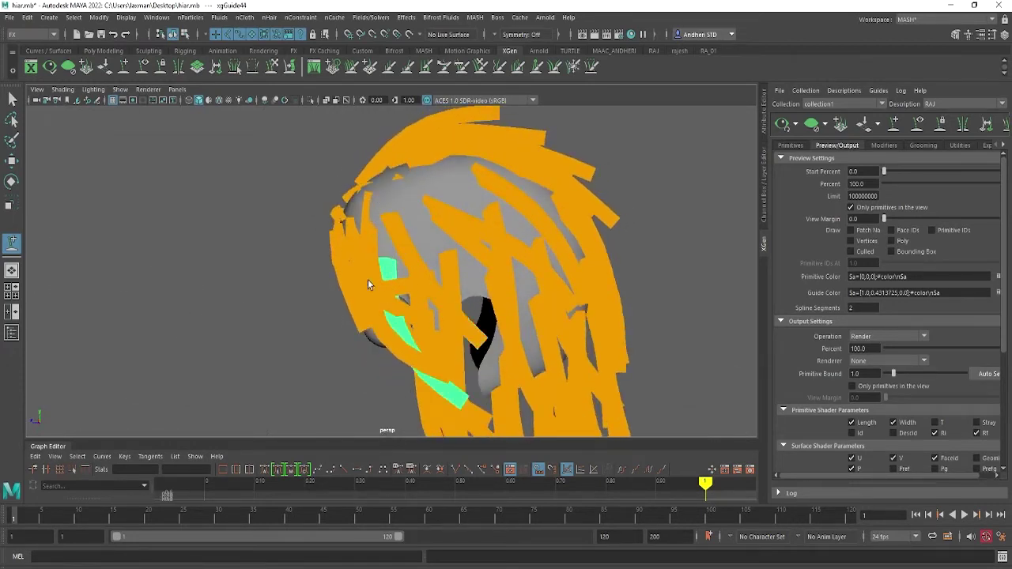
{"action": "mouse_move", "coordinate": [368, 287]}
{"action": "left_mouse_down", "text": "alt"}
{"action": "mouse_move", "coordinate": [350, 327]}
{"action": "mouse_move", "coordinate": [398, 291]}
{"action": "mouse_move", "coordinate": [484, 286]}
{"action": "mouse_move", "coordinate": [441, 294]}
{"action": "mouse_move", "coordinate": [454, 303]}
{"action": "mouse_move", "coordinate": [435, 272]}
{"action": "left_mouse_up", "text": "alt"}
{"action": "left_click", "coordinate": [420, 264]}
{"action": "left_click", "coordinate": [429, 311]}
{"action": "left_click", "coordinate": [491, 179]}
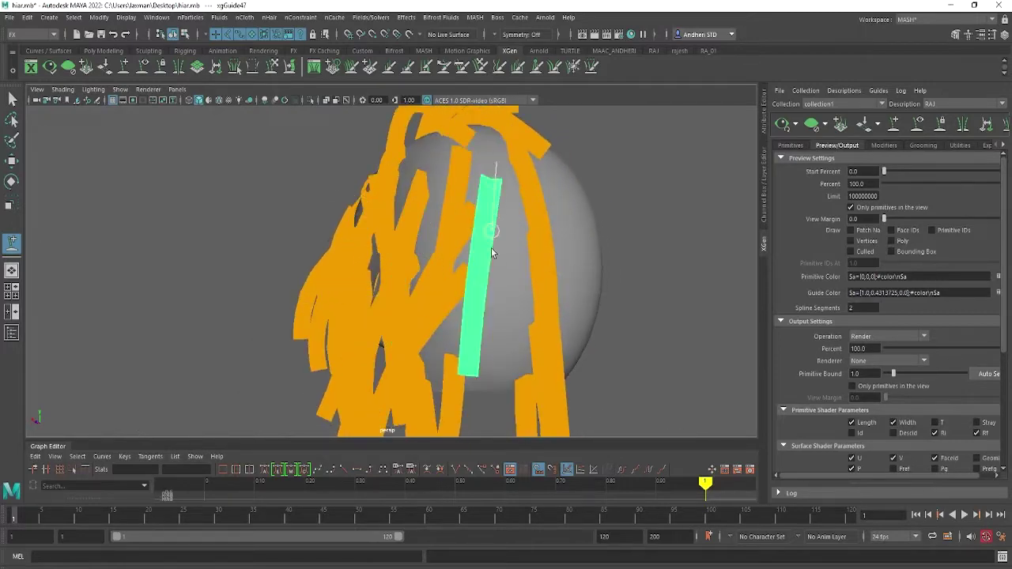
{"action": "mouse_move", "coordinate": [499, 287]}
{"action": "left_mouse_down", "text": "alt"}
{"action": "mouse_move", "coordinate": [511, 340]}
{"action": "mouse_move", "coordinate": [549, 295]}
{"action": "mouse_move", "coordinate": [610, 282]}
{"action": "left_mouse_up", "text": "alt"}
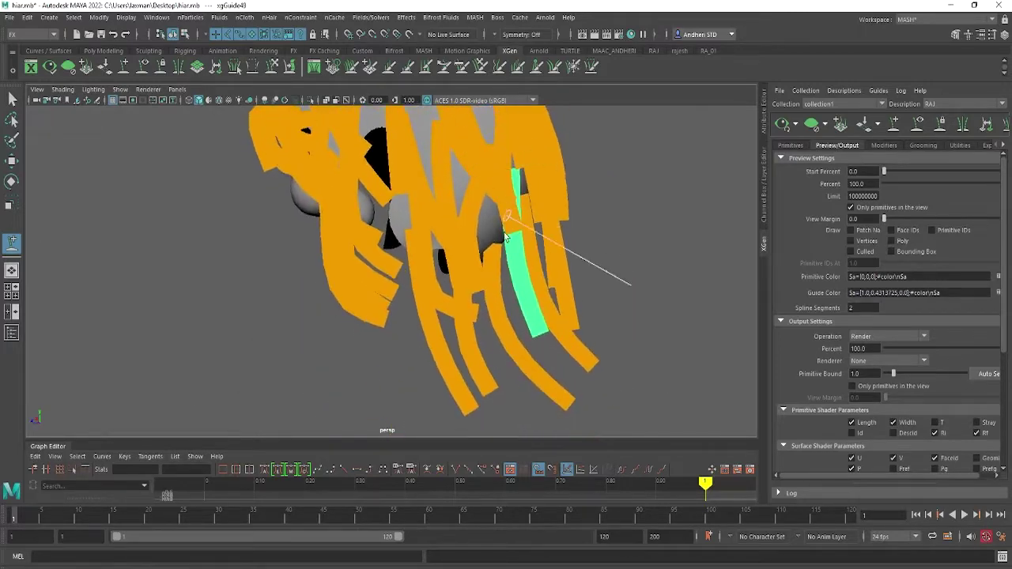
{"action": "left_click", "coordinate": [409, 139]}
{"action": "mouse_move", "coordinate": [437, 231]}
{"action": "left_mouse_down", "text": "alt"}
{"action": "mouse_move", "coordinate": [402, 219]}
{"action": "mouse_move", "coordinate": [483, 261]}
{"action": "mouse_move", "coordinate": [512, 244]}
{"action": "mouse_move", "coordinate": [475, 335]}
{"action": "mouse_move", "coordinate": [519, 253]}
{"action": "mouse_move", "coordinate": [464, 266]}
{"action": "mouse_move", "coordinate": [418, 328]}
{"action": "mouse_move", "coordinate": [414, 301]}
{"action": "left_mouse_up", "text": "alt"}
{"action": "left_click", "coordinate": [465, 317]}
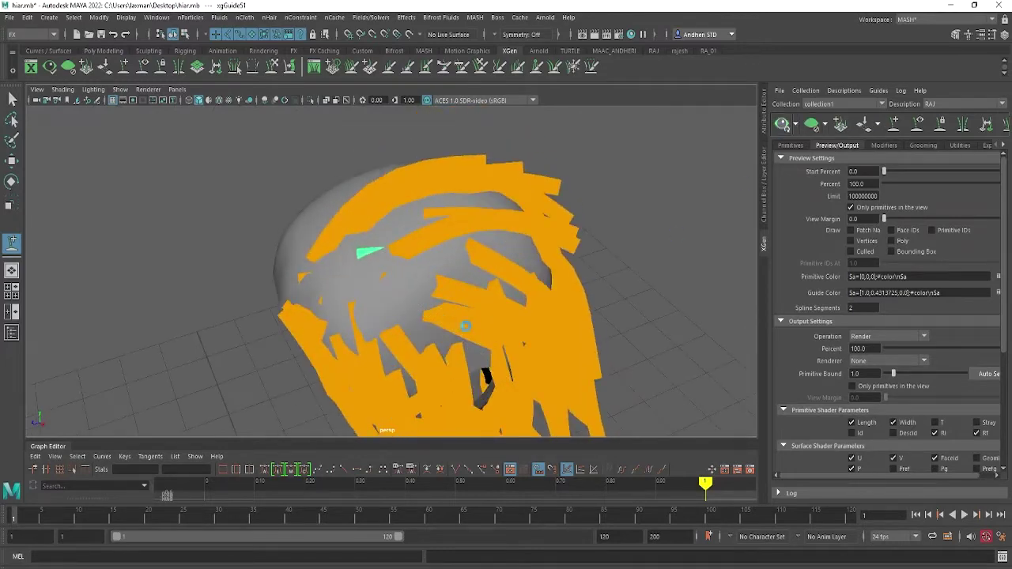
{"action": "mouse_move", "coordinate": [464, 318]}
{"action": "left_mouse_down", "text": "alt"}
{"action": "mouse_move", "coordinate": [492, 212]}
{"action": "mouse_move", "coordinate": [443, 261]}
{"action": "left_mouse_up", "text": "alt"}
{"action": "right_click_drag", "start_coordinate": [443, 261], "coordinate": [370, 287], "text": "alt"}
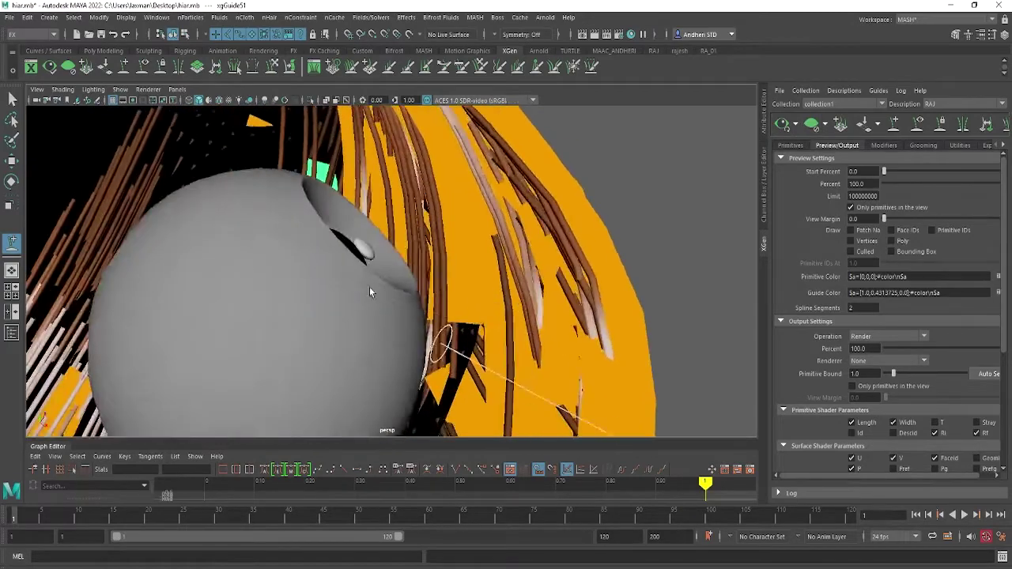
{"action": "left_click_drag", "start_coordinate": [369, 287], "coordinate": [298, 159], "text": "alt"}
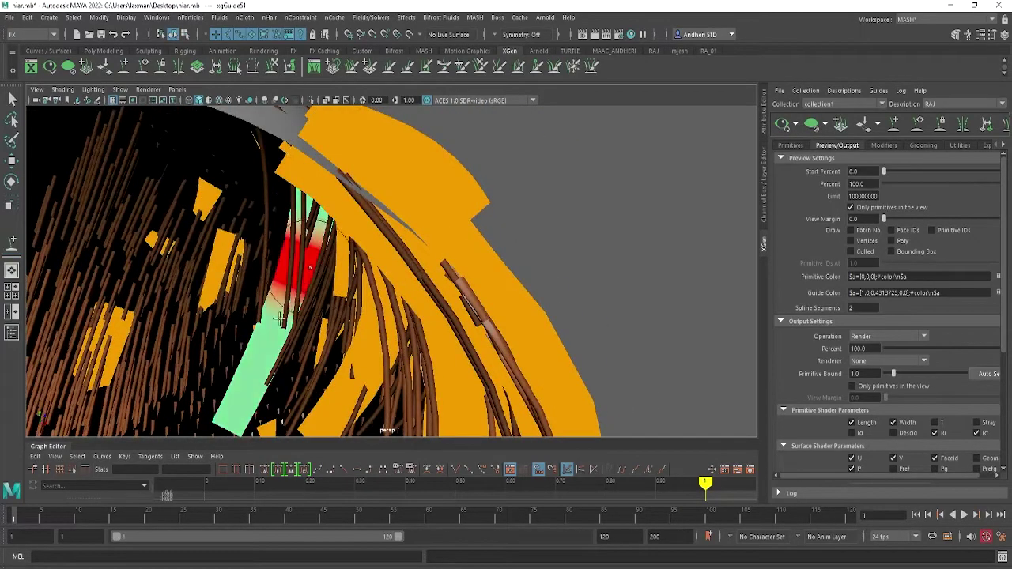
{"action": "left_click_drag", "start_coordinate": [294, 257], "coordinate": [267, 334]}
{"action": "key", "text": "ctrl+z"}
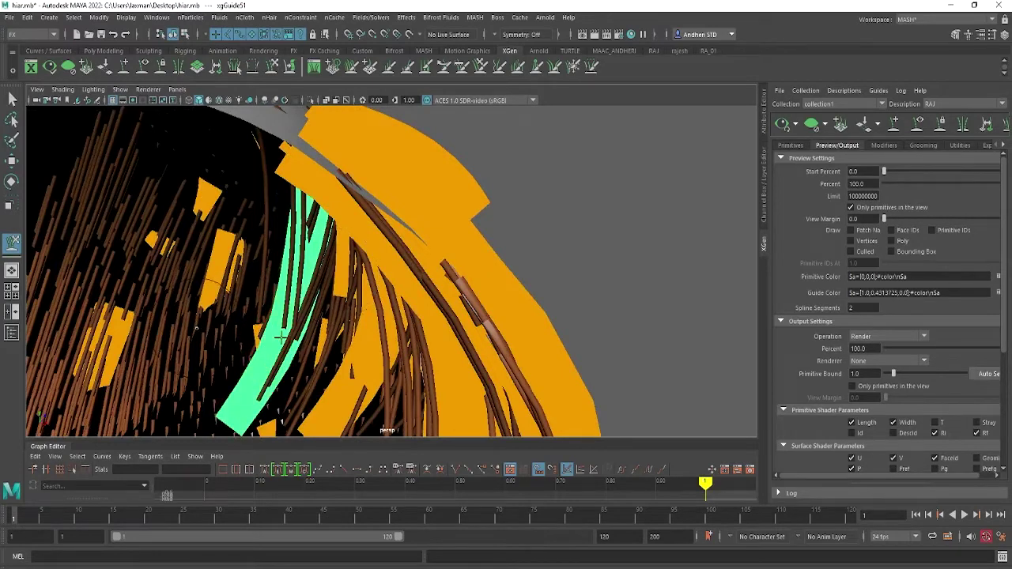
{"action": "left_click_drag", "start_coordinate": [290, 310], "coordinate": [281, 349]}
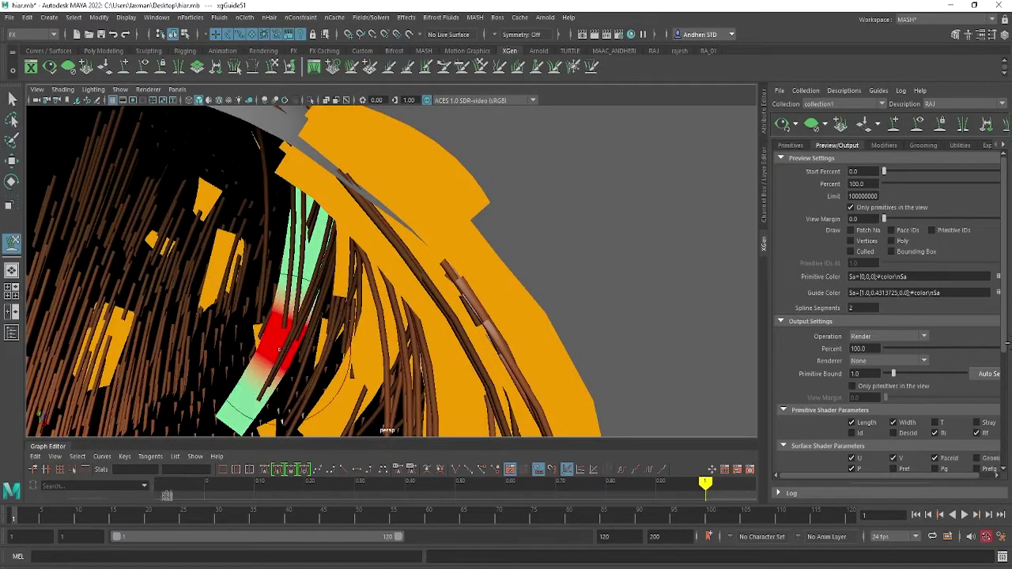
{"action": "key", "text": "ctrl+z"}
{"action": "key", "text": "shift+z"}
{"action": "key", "text": "ctrl+z"}
{"action": "mouse_move", "coordinate": [238, 407]}
{"action": "left_mouse_down"}
{"action": "mouse_move", "coordinate": [287, 398]}
{"action": "mouse_move", "coordinate": [340, 250]}
{"action": "mouse_move", "coordinate": [297, 318]}
{"action": "left_mouse_up"}
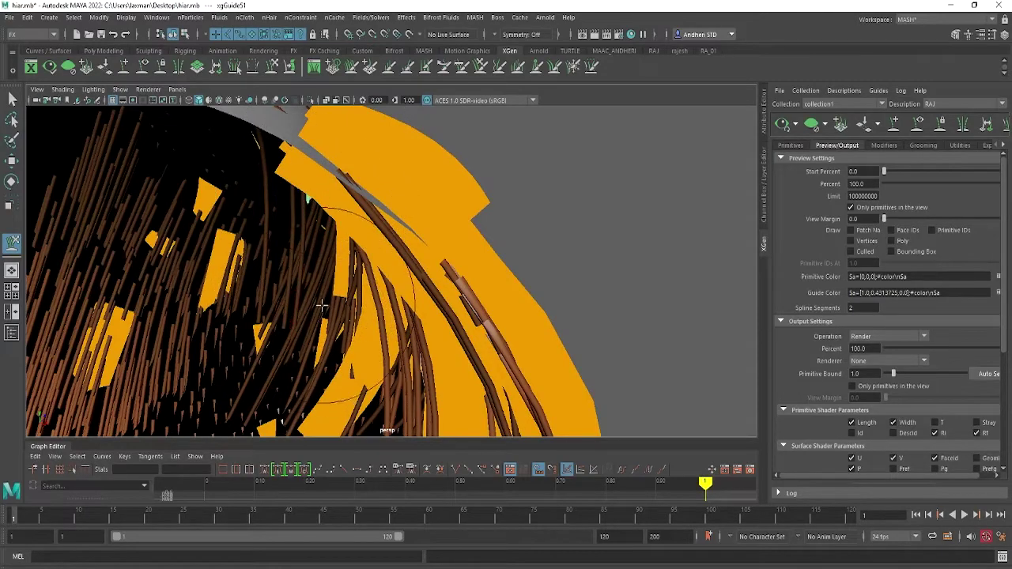
{"action": "scroll", "coordinate": [462, 372], "scroll_direction": "down", "scroll_amount": 5}
{"action": "mouse_move", "coordinate": [462, 372]}
{"action": "left_mouse_down", "text": "alt"}
{"action": "mouse_move", "coordinate": [249, 351]}
{"action": "mouse_move", "coordinate": [302, 260]}
{"action": "left_mouse_up", "text": "alt"}
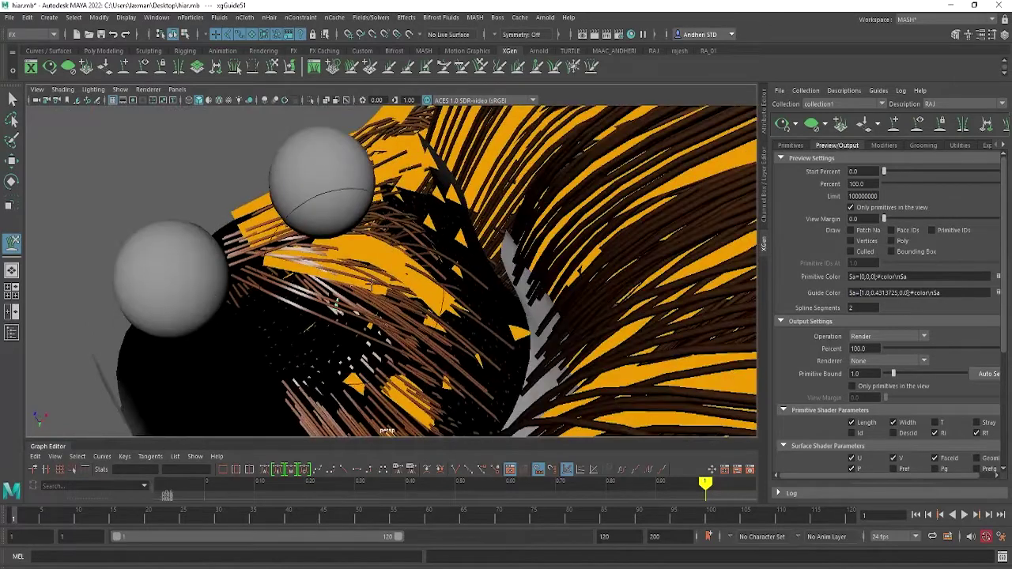
Reopen the Outliner, select xgGuide1 and frame the view on it.
{"action": "left_click", "coordinate": [157, 17]}
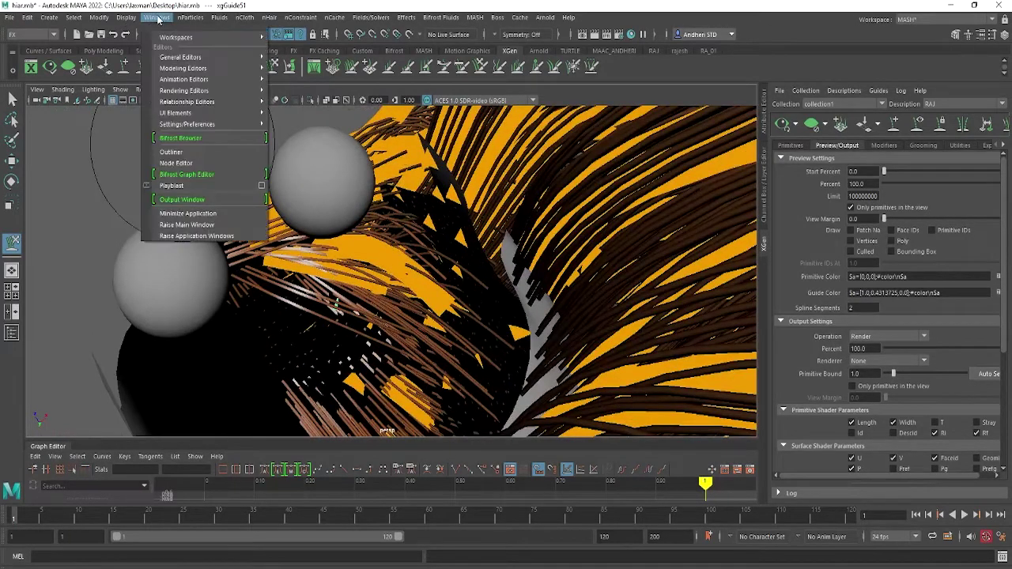
{"action": "left_click", "coordinate": [194, 152]}
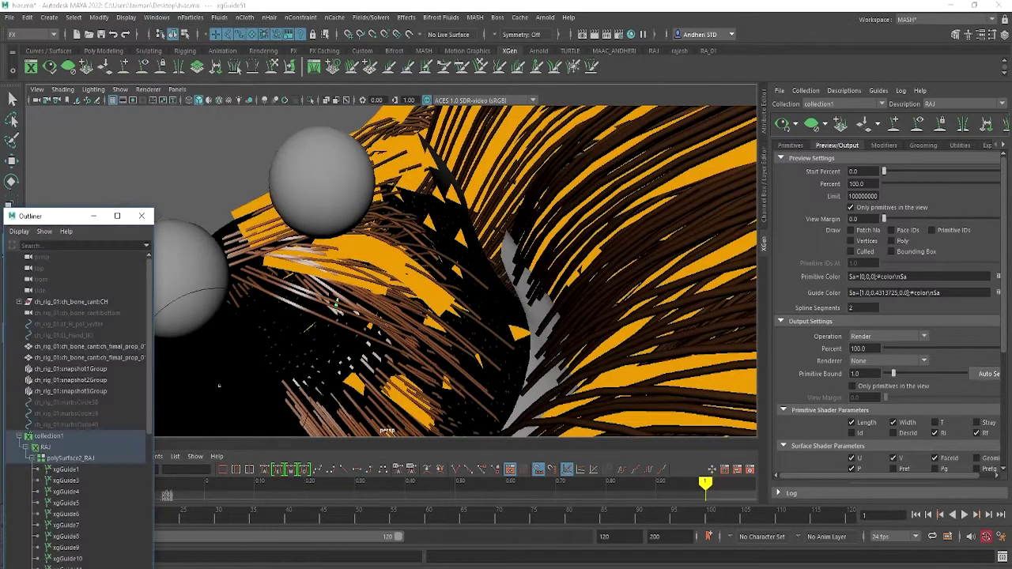
{"action": "left_click", "coordinate": [63, 471]}
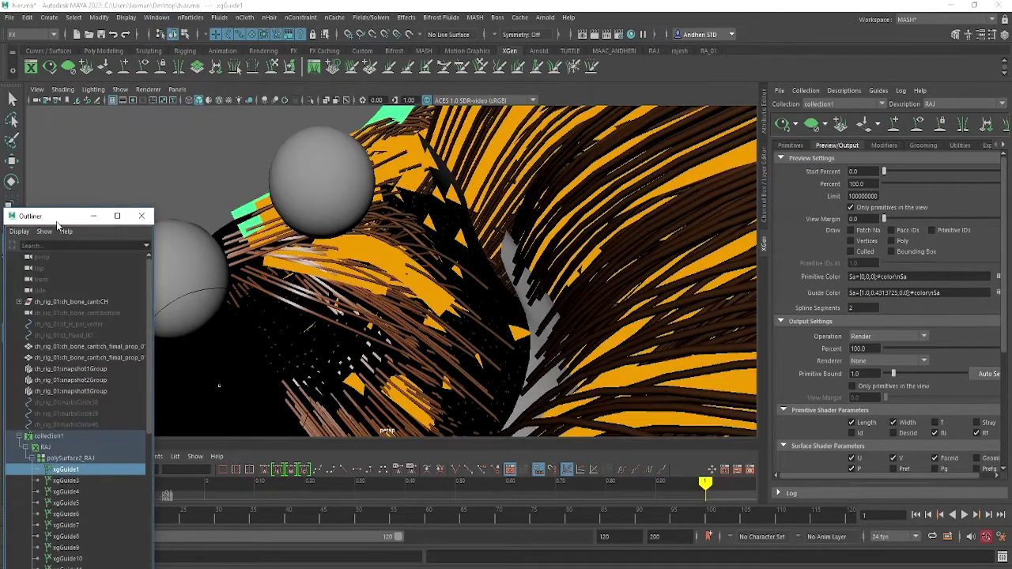
{"action": "left_click_drag", "start_coordinate": [57, 227], "coordinate": [49, 111]}
{"action": "key", "text": "f"}
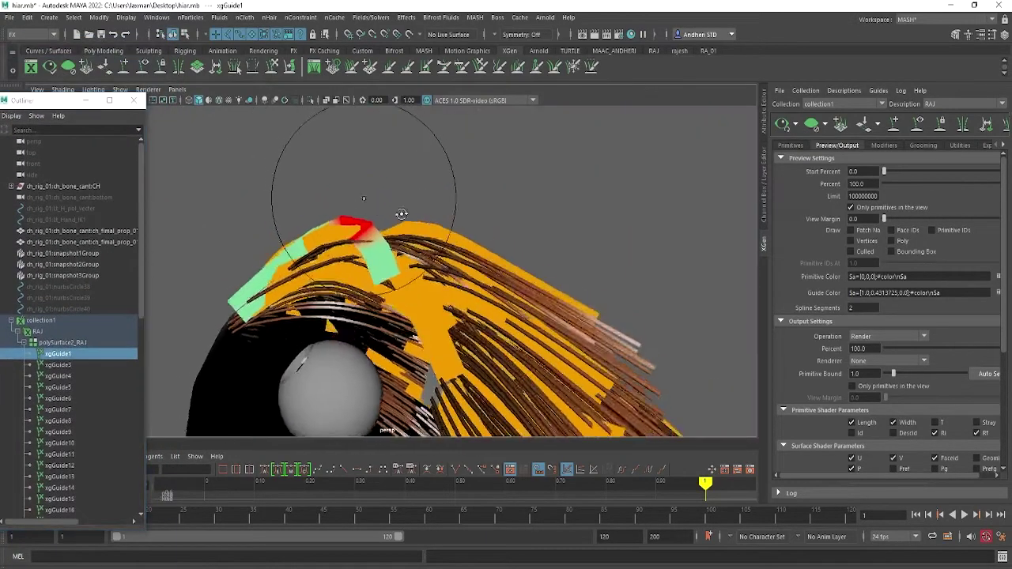
{"action": "mouse_move", "coordinate": [403, 213]}
{"action": "left_mouse_down", "text": "alt"}
{"action": "mouse_move", "coordinate": [324, 295]}
{"action": "mouse_move", "coordinate": [252, 291]}
{"action": "mouse_move", "coordinate": [273, 244]}
{"action": "left_mouse_up", "text": "alt"}
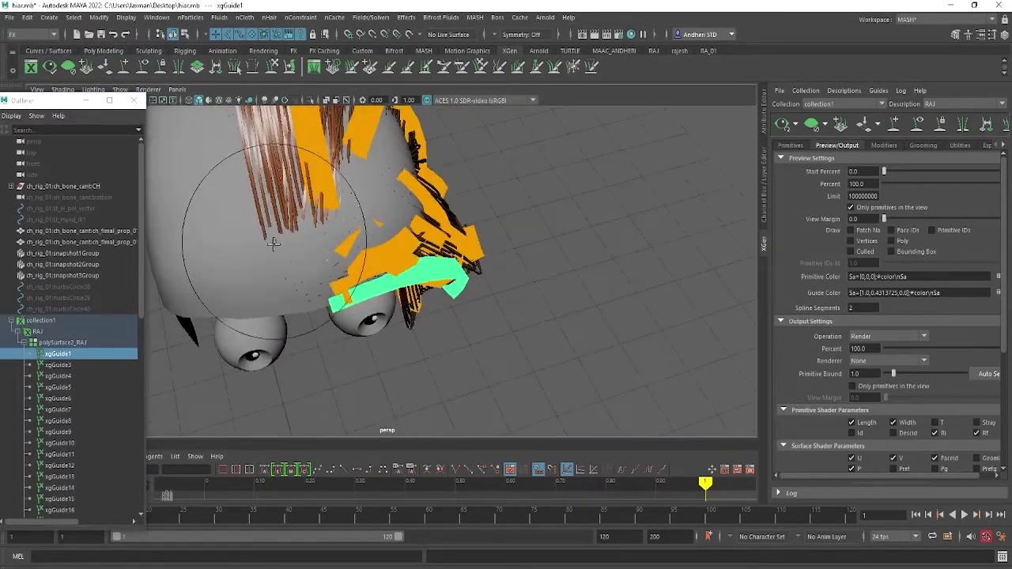
Add six new guides, xgGuide52 to xgGuide57, across the front and side of the head.
{"action": "left_click", "coordinate": [125, 67]}
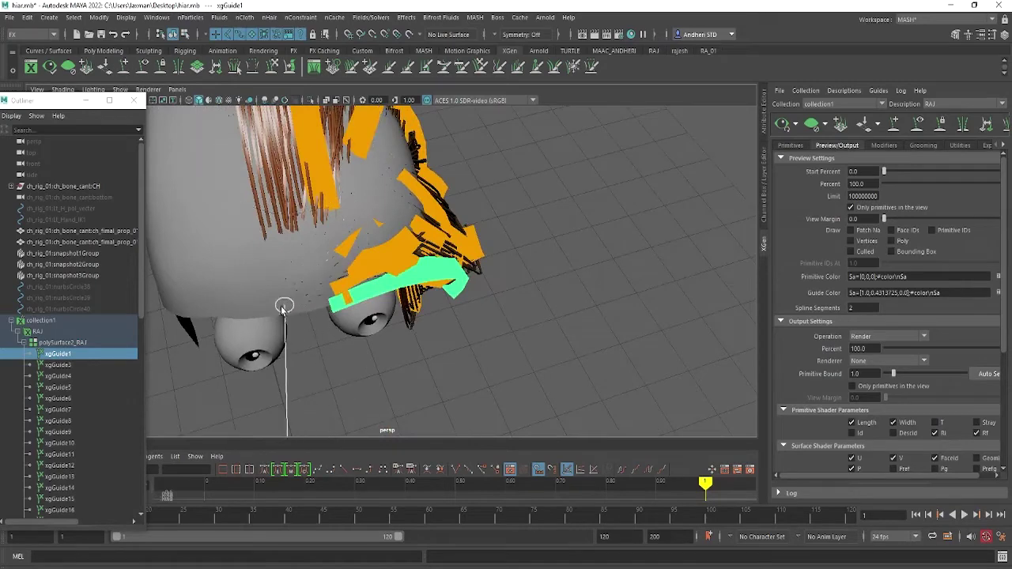
{"action": "left_click", "coordinate": [294, 310]}
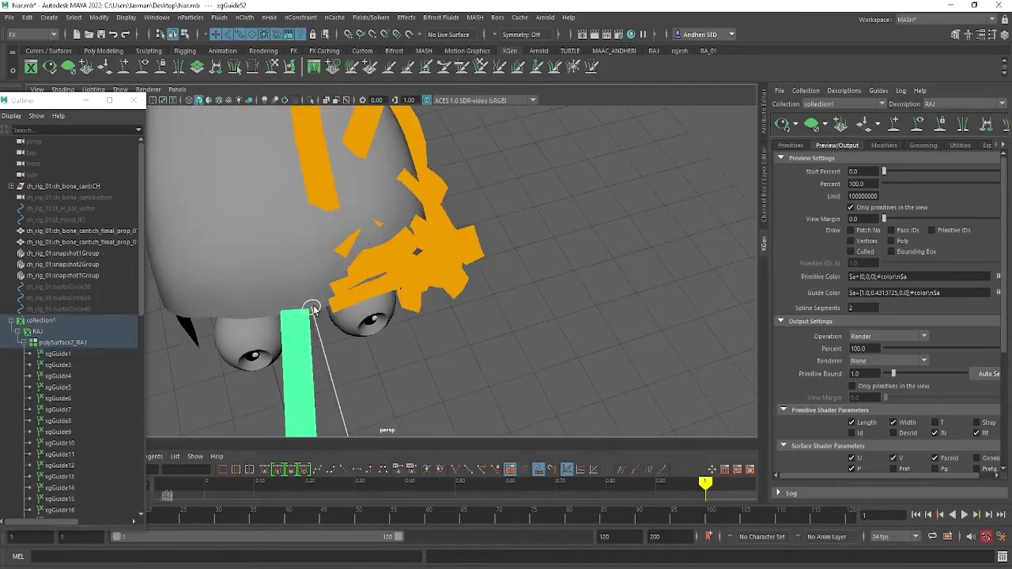
{"action": "left_click", "coordinate": [314, 311]}
{"action": "mouse_move", "coordinate": [293, 283]}
{"action": "left_mouse_down", "text": "alt"}
{"action": "mouse_move", "coordinate": [292, 239]}
{"action": "mouse_move", "coordinate": [342, 156]}
{"action": "mouse_move", "coordinate": [289, 237]}
{"action": "mouse_move", "coordinate": [303, 196]}
{"action": "mouse_move", "coordinate": [419, 114]}
{"action": "mouse_move", "coordinate": [230, 199]}
{"action": "left_mouse_up", "text": "alt"}
{"action": "left_click", "coordinate": [299, 241]}
{"action": "left_click", "coordinate": [304, 196]}
{"action": "left_click", "coordinate": [231, 198]}
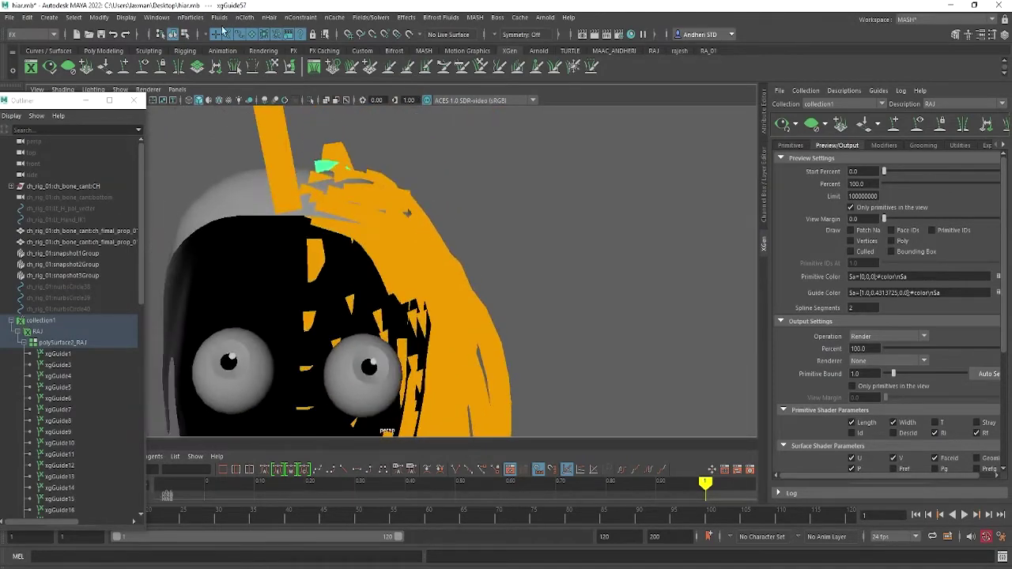
{"action": "mouse_move", "coordinate": [299, 196]}
{"action": "left_mouse_down", "text": "alt"}
{"action": "mouse_move", "coordinate": [356, 220]}
{"action": "mouse_move", "coordinate": [248, 298]}
{"action": "mouse_move", "coordinate": [340, 261]}
{"action": "left_mouse_up", "text": "alt"}
{"action": "left_click", "coordinate": [378, 207]}
{"action": "mouse_move", "coordinate": [378, 207]}
{"action": "left_mouse_down", "text": "alt"}
{"action": "mouse_move", "coordinate": [380, 247]}
{"action": "mouse_move", "coordinate": [340, 238]}
{"action": "mouse_move", "coordinate": [373, 276]}
{"action": "mouse_move", "coordinate": [406, 238]}
{"action": "mouse_move", "coordinate": [400, 134]}
{"action": "mouse_move", "coordinate": [390, 280]}
{"action": "left_mouse_up", "text": "alt"}
{"action": "key", "text": "4"}
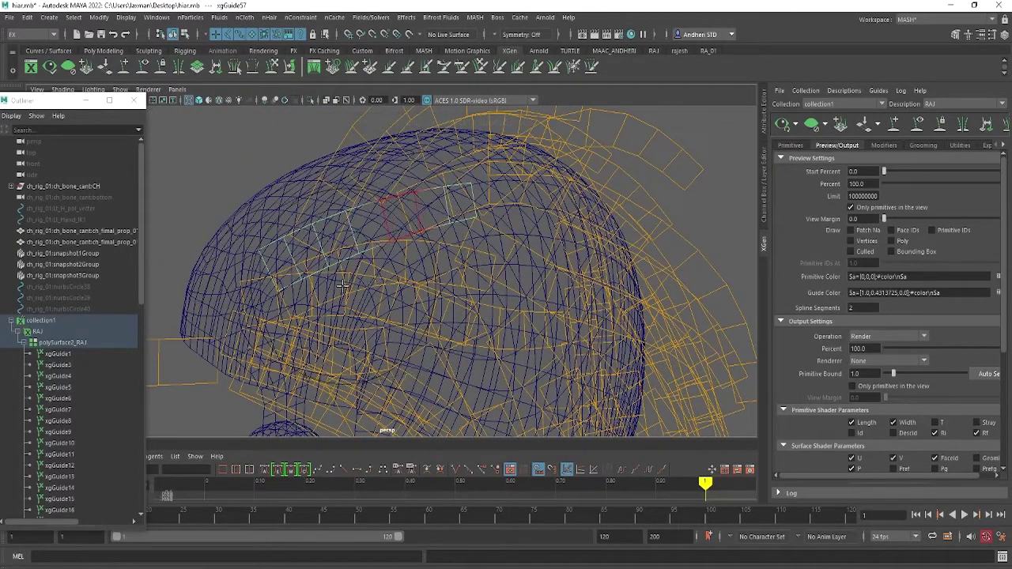
{"action": "left_click_drag", "start_coordinate": [347, 277], "coordinate": [457, 183], "text": "alt"}
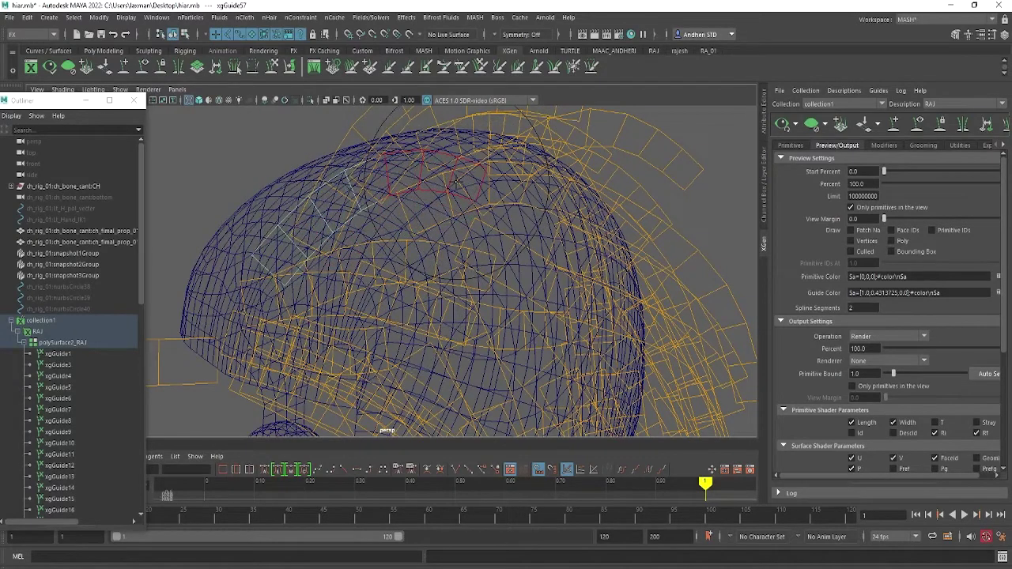
{"action": "key", "text": "5"}
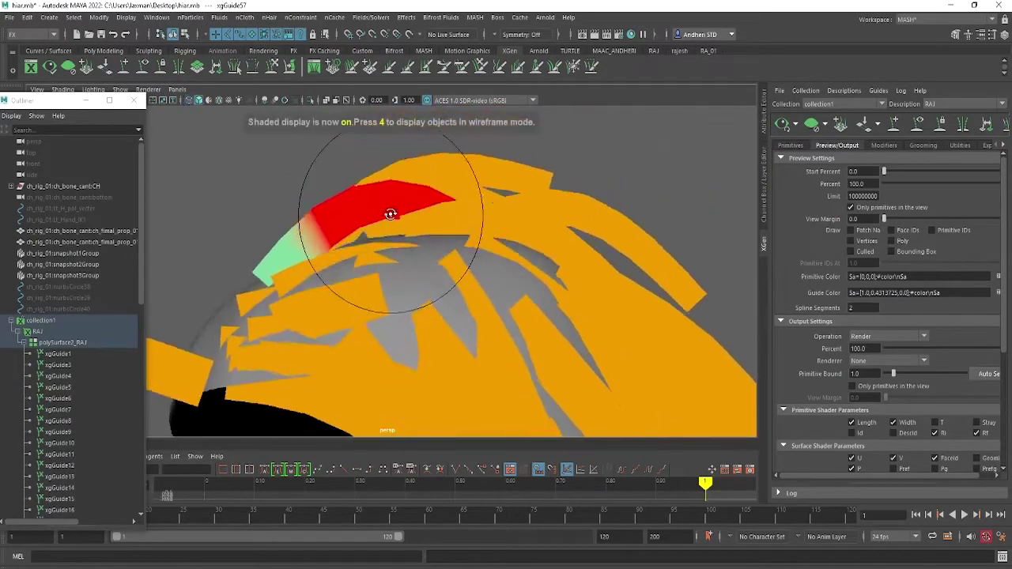
{"action": "mouse_move", "coordinate": [385, 257]}
{"action": "left_mouse_down"}
{"action": "mouse_move", "coordinate": [378, 267]}
{"action": "mouse_move", "coordinate": [388, 187]}
{"action": "mouse_move", "coordinate": [397, 252]}
{"action": "left_mouse_up"}
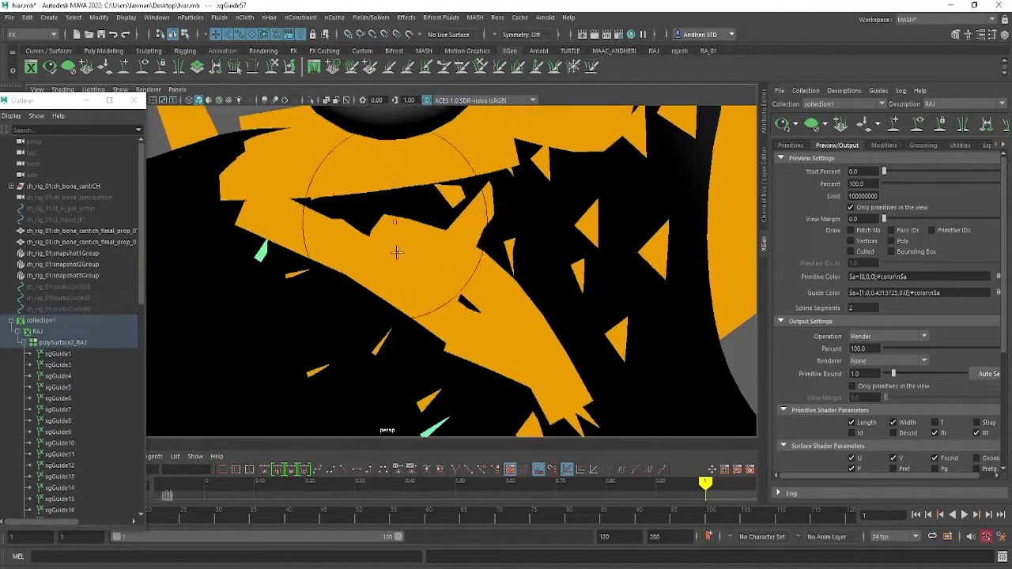
Select guides xgGuide56, xgGuide55 and xgGuide54 in turn, framing xgGuide54 to inspect them.
{"action": "scroll", "coordinate": [58, 431], "scroll_direction": "down", "scroll_amount": 10}
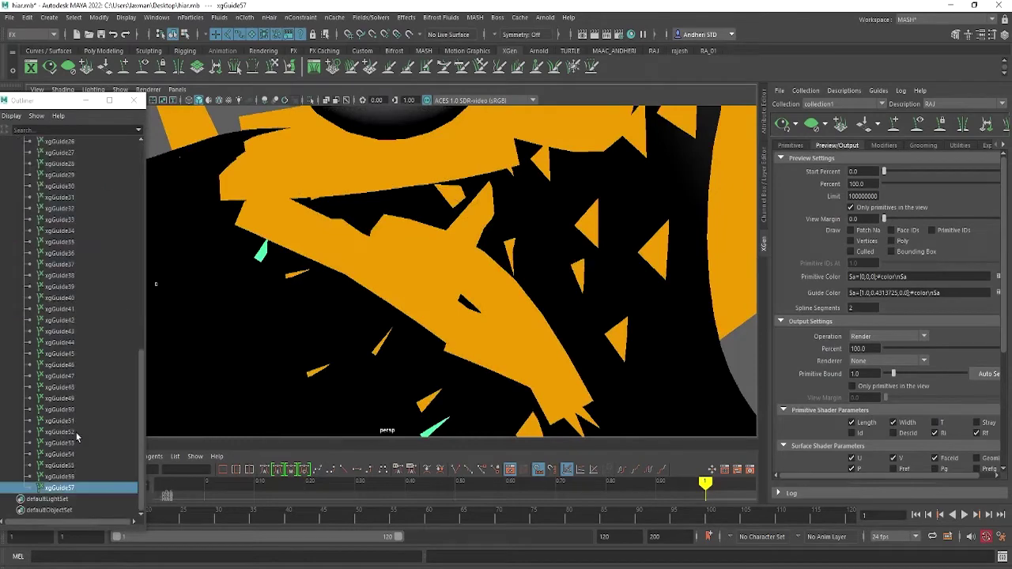
{"action": "left_click", "coordinate": [59, 477]}
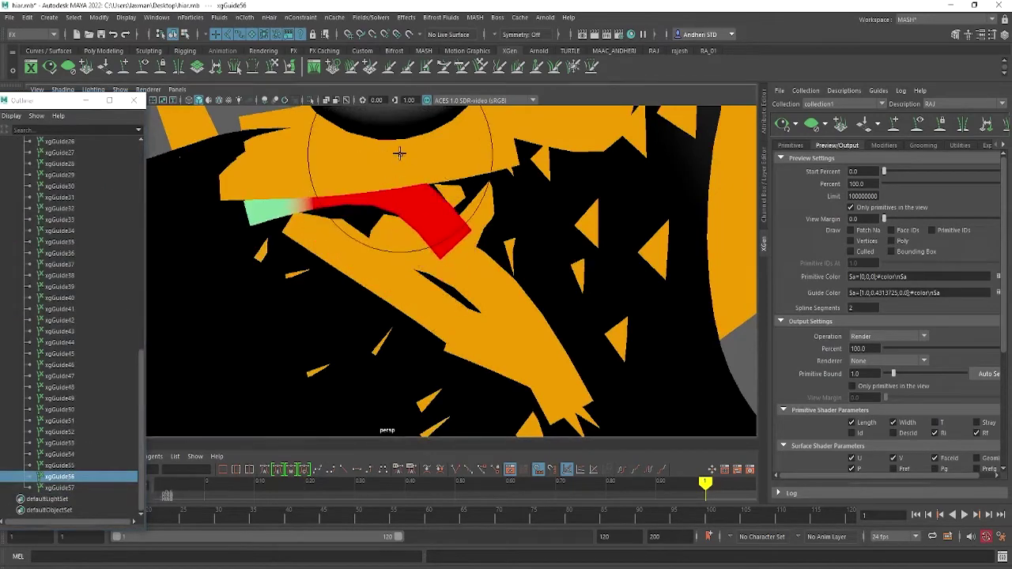
{"action": "scroll", "coordinate": [306, 251], "scroll_direction": "down", "scroll_amount": 3}
{"action": "mouse_move", "coordinate": [306, 251]}
{"action": "left_mouse_down", "text": "alt"}
{"action": "mouse_move", "coordinate": [230, 271]}
{"action": "mouse_move", "coordinate": [247, 326]}
{"action": "left_mouse_up", "text": "alt"}
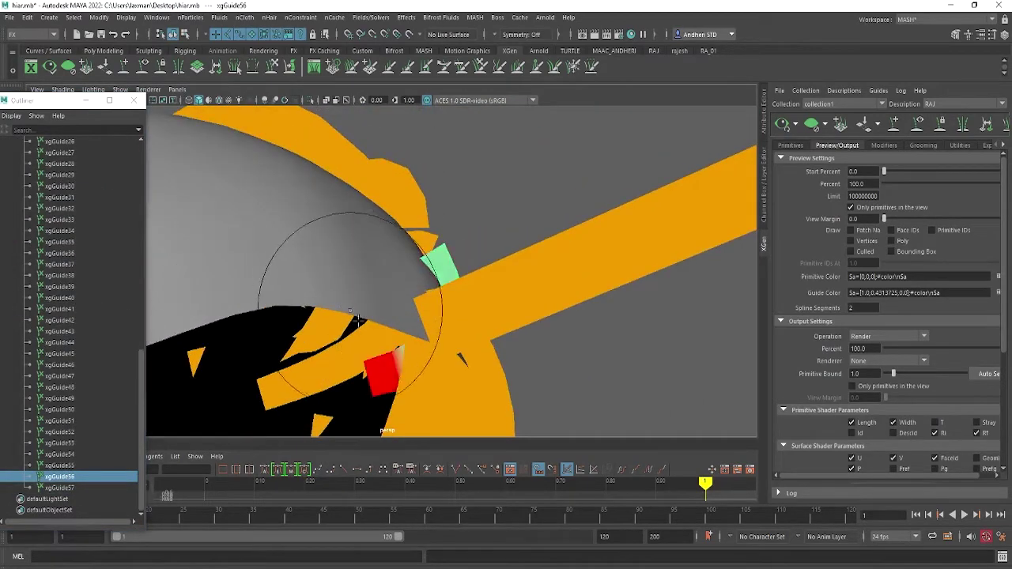
{"action": "mouse_move", "coordinate": [483, 322]}
{"action": "left_mouse_down", "text": "alt"}
{"action": "mouse_move", "coordinate": [440, 395]}
{"action": "mouse_move", "coordinate": [445, 411]}
{"action": "mouse_move", "coordinate": [351, 345]}
{"action": "mouse_move", "coordinate": [321, 294]}
{"action": "mouse_move", "coordinate": [285, 412]}
{"action": "left_mouse_up", "text": "alt"}
{"action": "mouse_move", "coordinate": [231, 301]}
{"action": "left_mouse_down", "text": "alt"}
{"action": "mouse_move", "coordinate": [221, 298]}
{"action": "mouse_move", "coordinate": [427, 274]}
{"action": "mouse_move", "coordinate": [448, 235]}
{"action": "left_mouse_up", "text": "alt"}
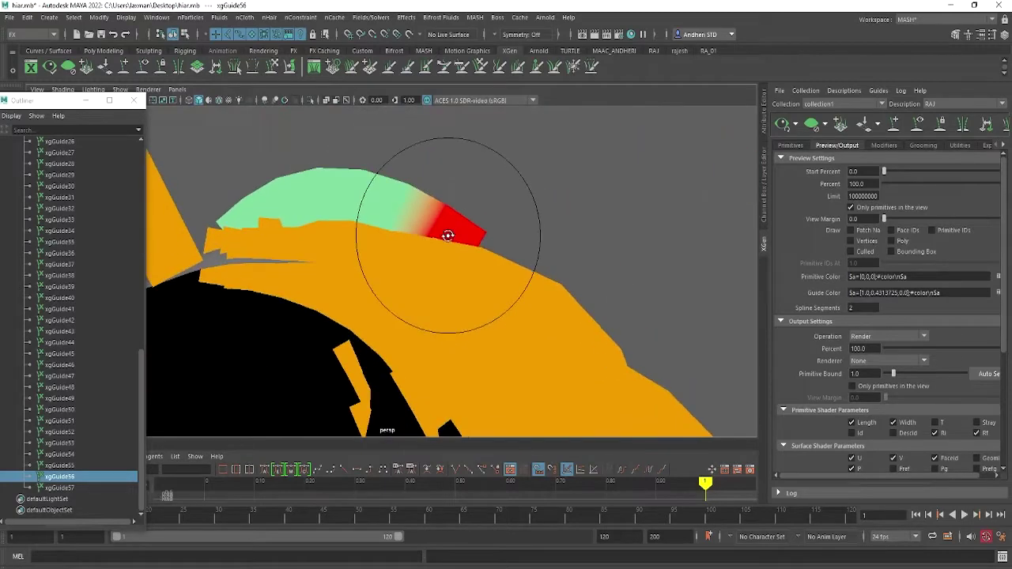
{"action": "left_click", "coordinate": [60, 467]}
{"action": "left_click_drag", "start_coordinate": [332, 285], "coordinate": [384, 269], "text": "alt"}
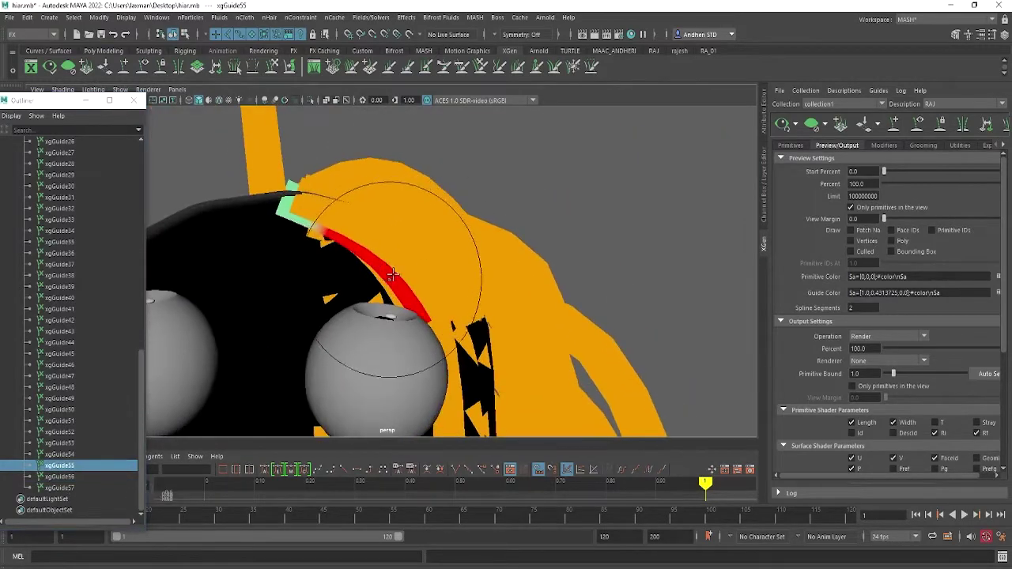
{"action": "mouse_move", "coordinate": [314, 219]}
{"action": "left_mouse_down", "text": "alt"}
{"action": "mouse_move", "coordinate": [317, 170]}
{"action": "mouse_move", "coordinate": [151, 334]}
{"action": "mouse_move", "coordinate": [306, 291]}
{"action": "mouse_move", "coordinate": [202, 321]}
{"action": "left_mouse_up", "text": "alt"}
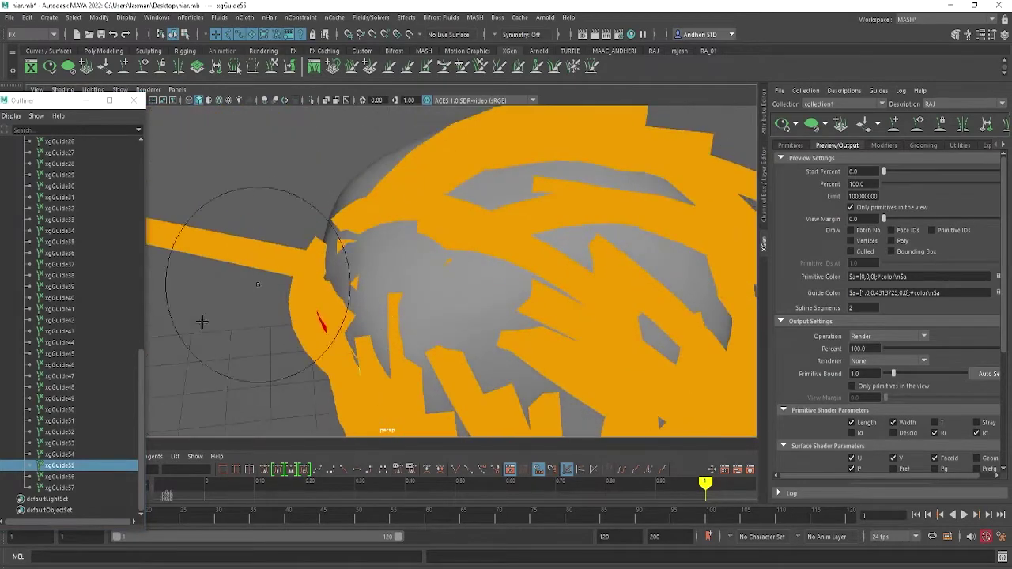
{"action": "left_click", "coordinate": [59, 456]}
{"action": "key", "text": "f"}
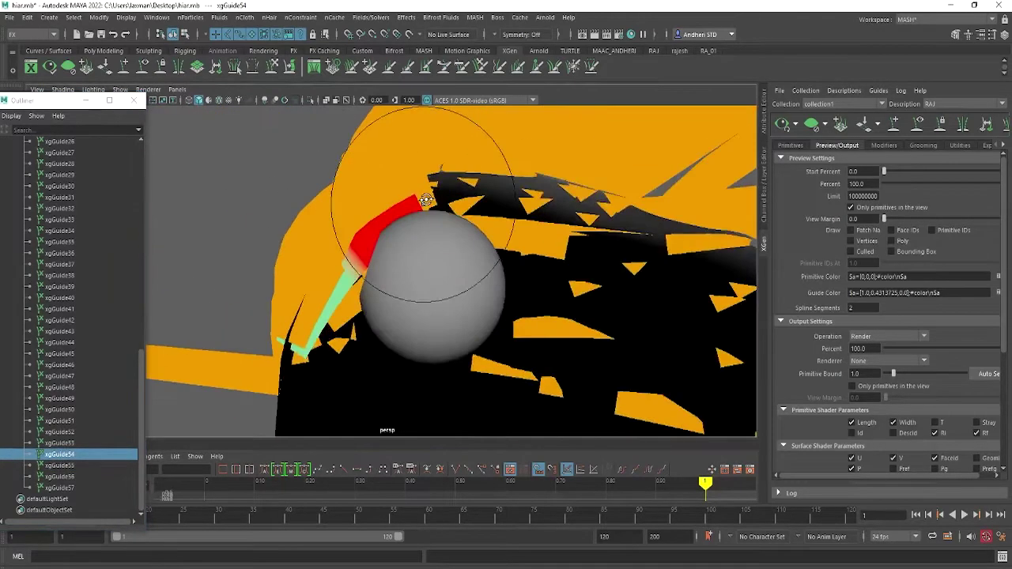
{"action": "mouse_move", "coordinate": [305, 181]}
{"action": "left_mouse_down", "text": "alt"}
{"action": "mouse_move", "coordinate": [391, 294]}
{"action": "mouse_move", "coordinate": [402, 351]}
{"action": "mouse_move", "coordinate": [411, 305]}
{"action": "mouse_move", "coordinate": [385, 357]}
{"action": "mouse_move", "coordinate": [409, 266]}
{"action": "mouse_move", "coordinate": [424, 340]}
{"action": "mouse_move", "coordinate": [470, 281]}
{"action": "left_mouse_up", "text": "alt"}
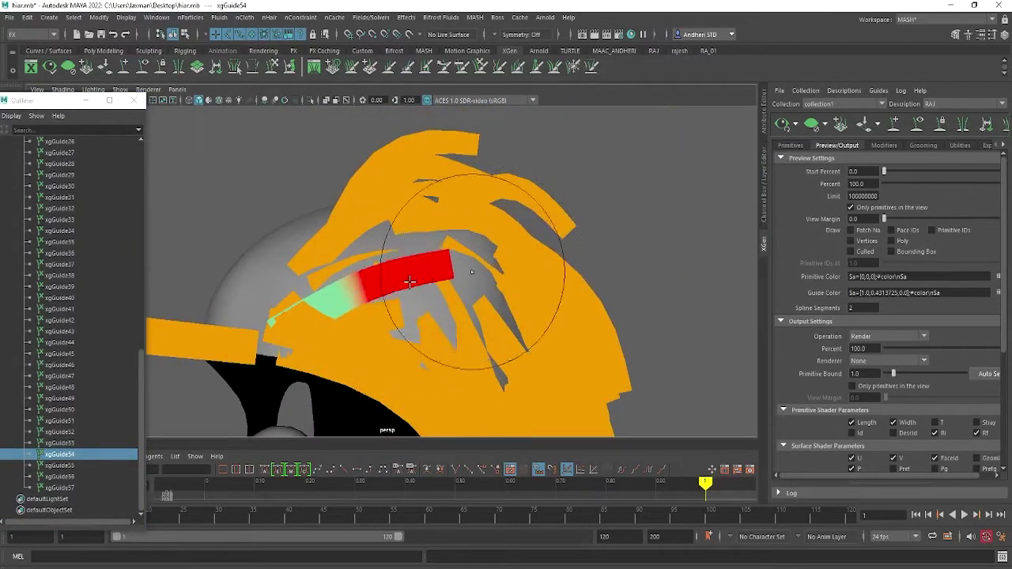
{"action": "mouse_move", "coordinate": [452, 219]}
{"action": "left_mouse_down", "text": "alt"}
{"action": "mouse_move", "coordinate": [414, 364]}
{"action": "mouse_move", "coordinate": [435, 352]}
{"action": "mouse_move", "coordinate": [423, 313]}
{"action": "mouse_move", "coordinate": [450, 305]}
{"action": "mouse_move", "coordinate": [417, 307]}
{"action": "mouse_move", "coordinate": [482, 316]}
{"action": "mouse_move", "coordinate": [467, 273]}
{"action": "mouse_move", "coordinate": [466, 290]}
{"action": "mouse_move", "coordinate": [389, 357]}
{"action": "mouse_move", "coordinate": [407, 362]}
{"action": "mouse_move", "coordinate": [436, 334]}
{"action": "mouse_move", "coordinate": [407, 328]}
{"action": "mouse_move", "coordinate": [400, 352]}
{"action": "mouse_move", "coordinate": [515, 181]}
{"action": "mouse_move", "coordinate": [418, 181]}
{"action": "left_mouse_up", "text": "alt"}
{"action": "key", "text": "space"}
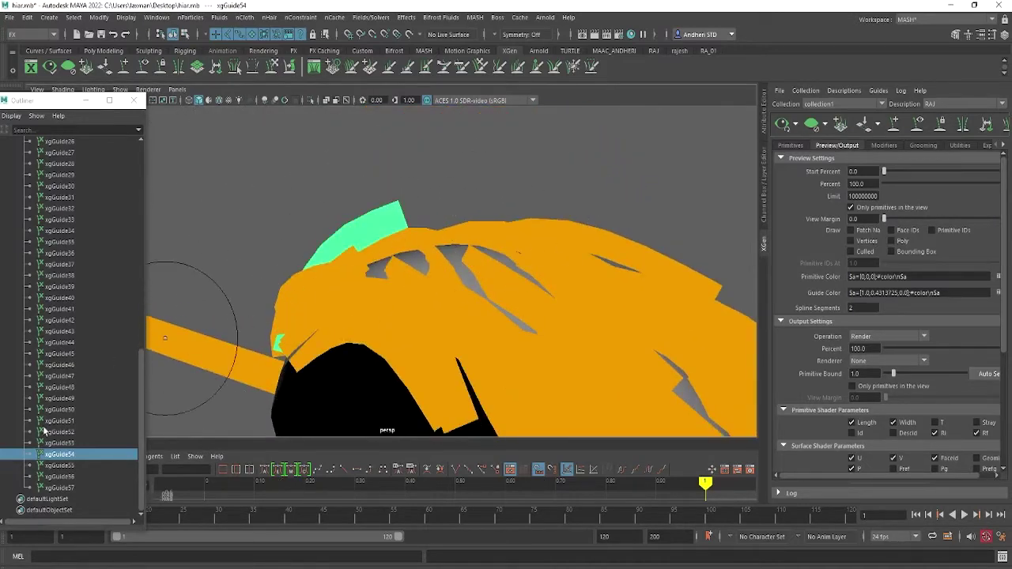
Bend xgGuide55 upward, xgGuide56 down-left and shorter, and xgGuide53 up into an arc.
{"action": "left_click", "coordinate": [57, 467]}
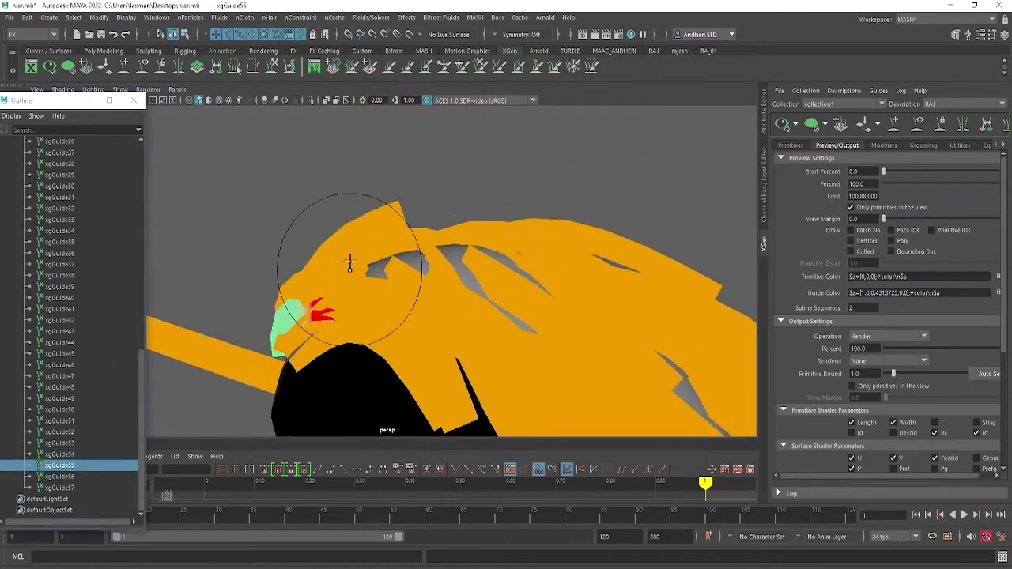
{"action": "left_click_drag", "start_coordinate": [387, 217], "coordinate": [389, 170]}
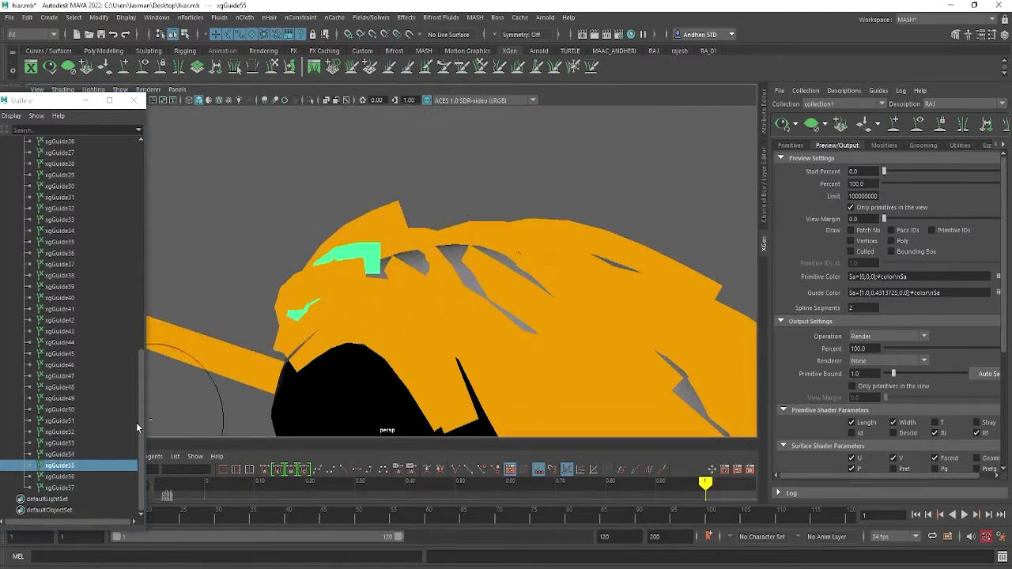
{"action": "left_click", "coordinate": [70, 477]}
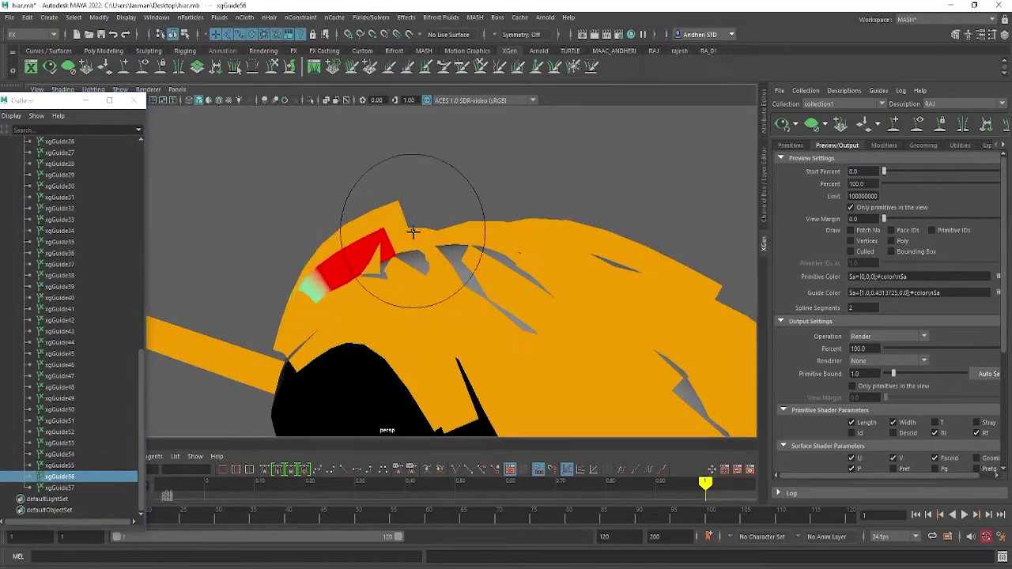
{"action": "left_click_drag", "start_coordinate": [407, 249], "coordinate": [364, 263]}
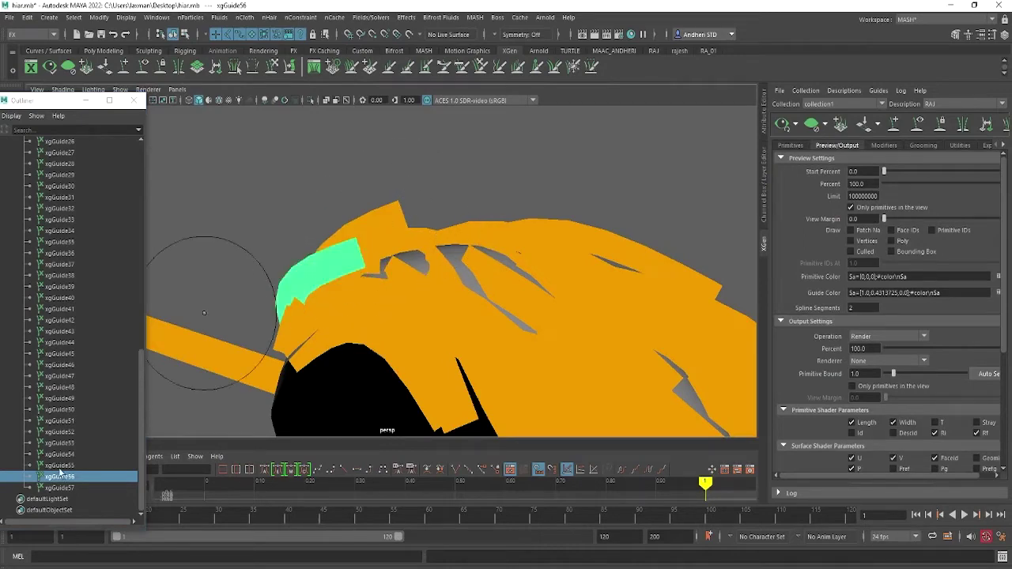
{"action": "left_click", "coordinate": [59, 467]}
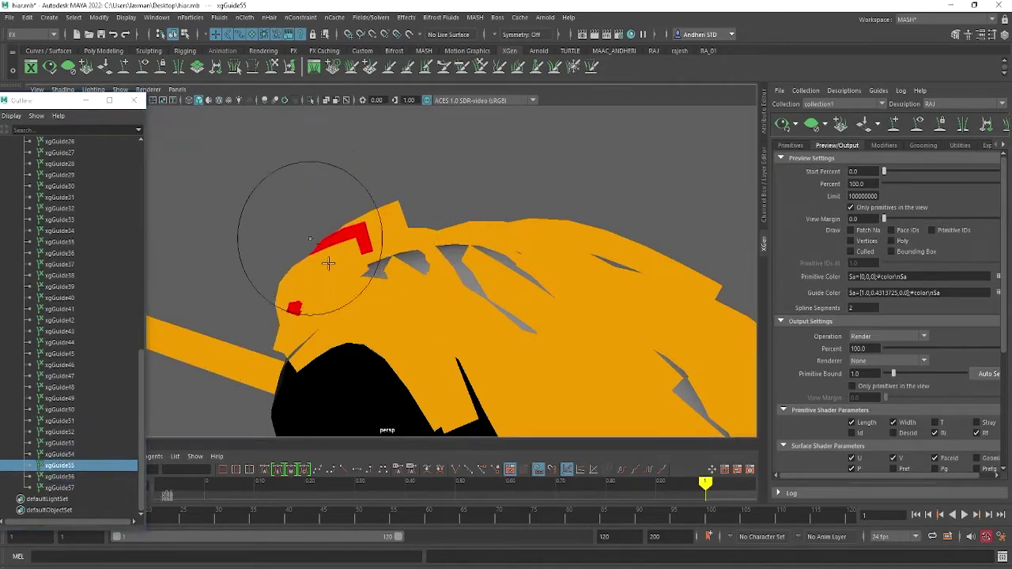
{"action": "mouse_move", "coordinate": [328, 264]}
{"action": "left_mouse_down", "text": "alt"}
{"action": "mouse_move", "coordinate": [434, 335]}
{"action": "mouse_move", "coordinate": [346, 341]}
{"action": "mouse_move", "coordinate": [348, 367]}
{"action": "left_mouse_up", "text": "alt"}
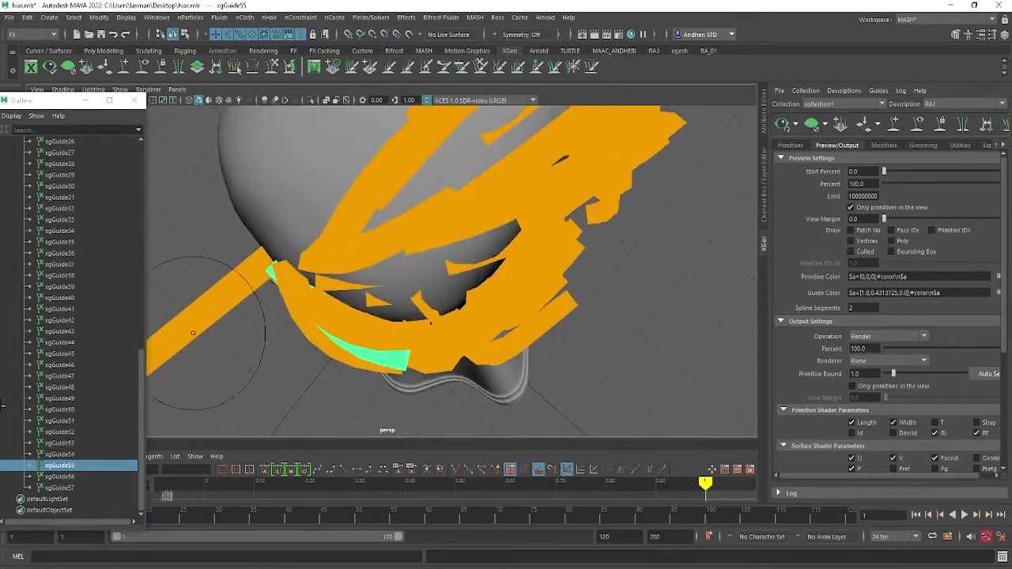
{"action": "left_click", "coordinate": [59, 455]}
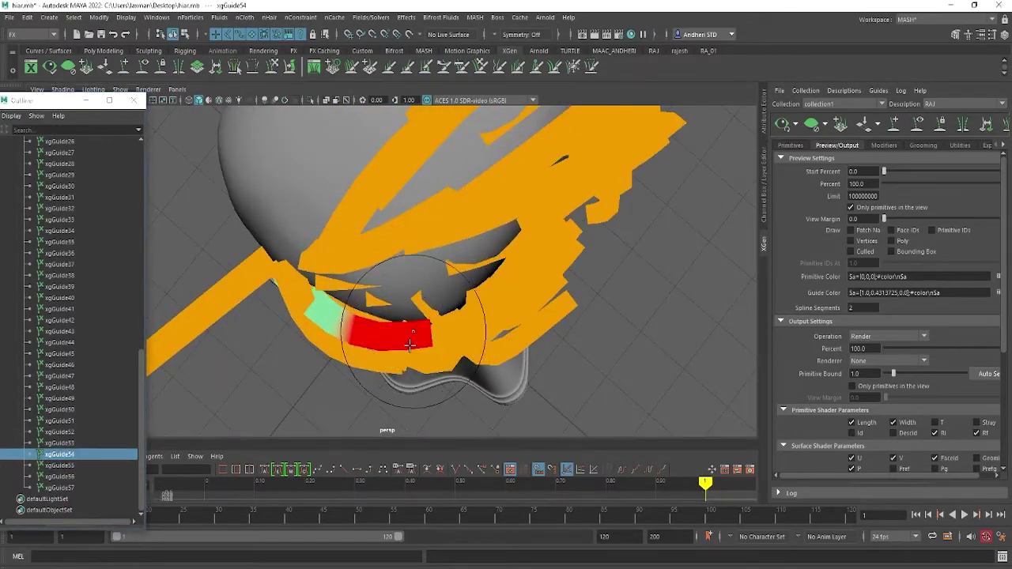
{"action": "left_click", "coordinate": [57, 445]}
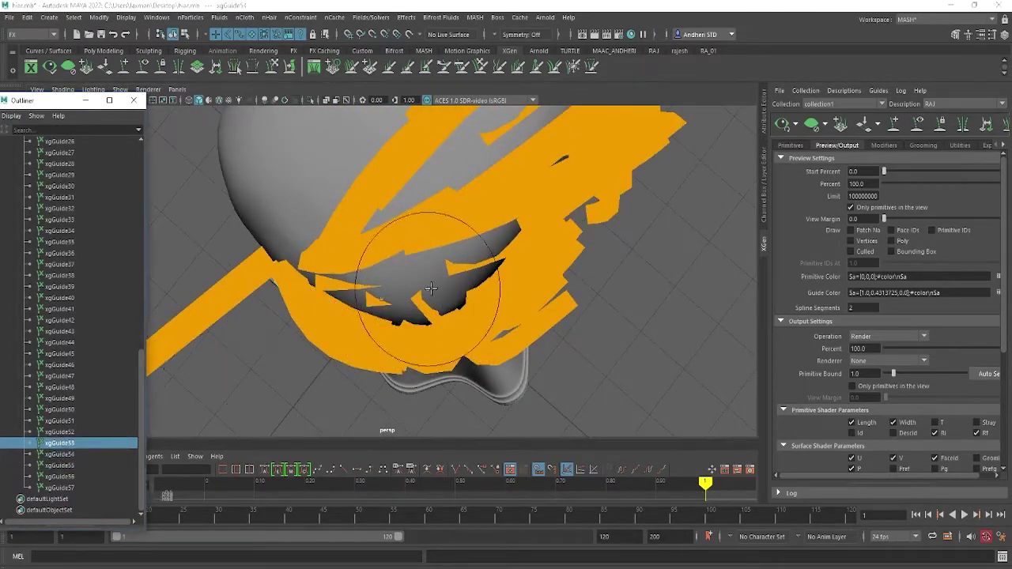
{"action": "key", "text": "f"}
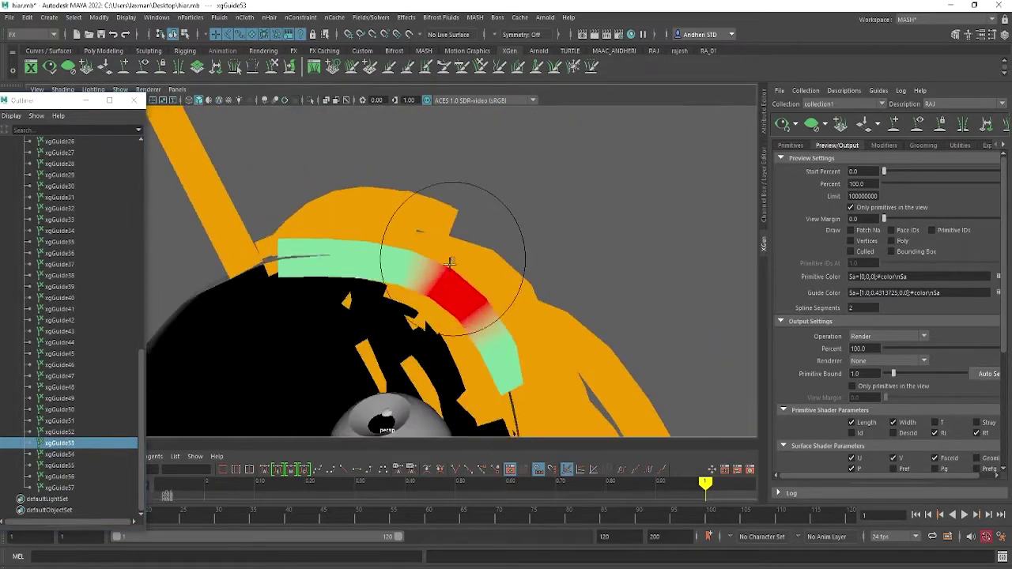
{"action": "mouse_move", "coordinate": [331, 246]}
{"action": "left_mouse_down"}
{"action": "mouse_move", "coordinate": [301, 201]}
{"action": "mouse_move", "coordinate": [456, 244]}
{"action": "mouse_move", "coordinate": [524, 227]}
{"action": "mouse_move", "coordinate": [564, 328]}
{"action": "left_mouse_up"}
{"action": "mouse_move", "coordinate": [375, 271]}
{"action": "left_mouse_down"}
{"action": "mouse_move", "coordinate": [316, 169]}
{"action": "mouse_move", "coordinate": [547, 287]}
{"action": "left_mouse_up"}
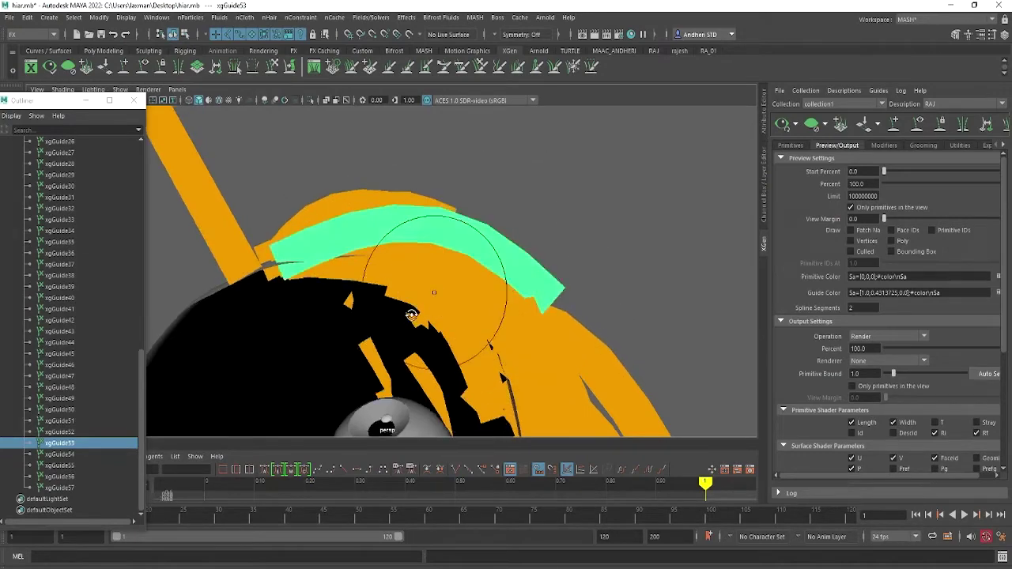
Brush xgGuide52 into a curve hanging down the side of the head, then lift it slightly.
{"action": "mouse_move", "coordinate": [443, 269]}
{"action": "left_mouse_down", "text": "alt"}
{"action": "mouse_move", "coordinate": [335, 327]}
{"action": "mouse_move", "coordinate": [361, 316]}
{"action": "left_mouse_up", "text": "alt"}
{"action": "left_click", "coordinate": [60, 432]}
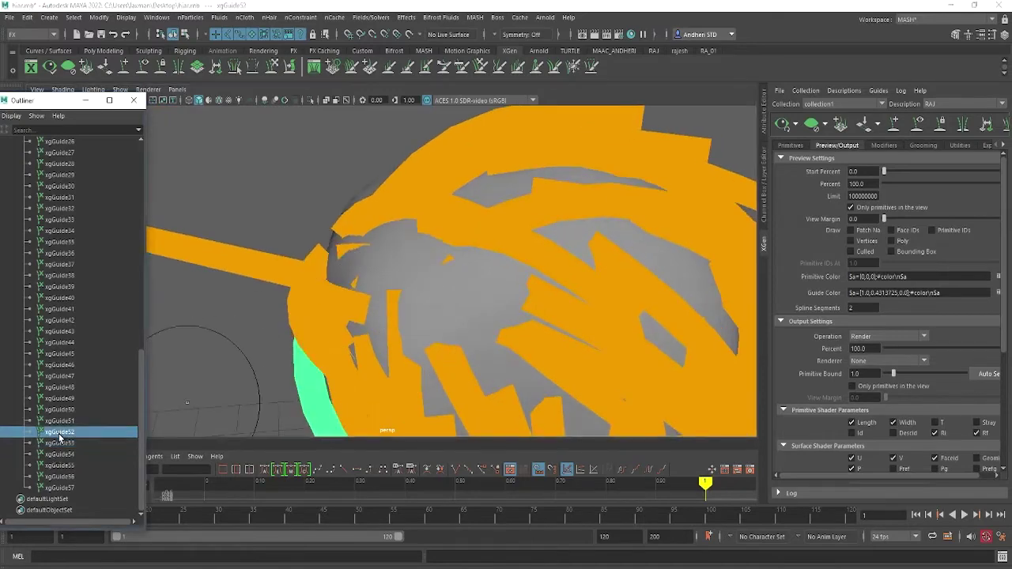
{"action": "mouse_move", "coordinate": [384, 260]}
{"action": "left_mouse_down", "text": "alt"}
{"action": "mouse_move", "coordinate": [372, 249]}
{"action": "mouse_move", "coordinate": [393, 283]}
{"action": "mouse_move", "coordinate": [454, 204]}
{"action": "mouse_move", "coordinate": [369, 260]}
{"action": "left_mouse_up", "text": "alt"}
{"action": "left_click_drag", "start_coordinate": [255, 226], "coordinate": [447, 358]}
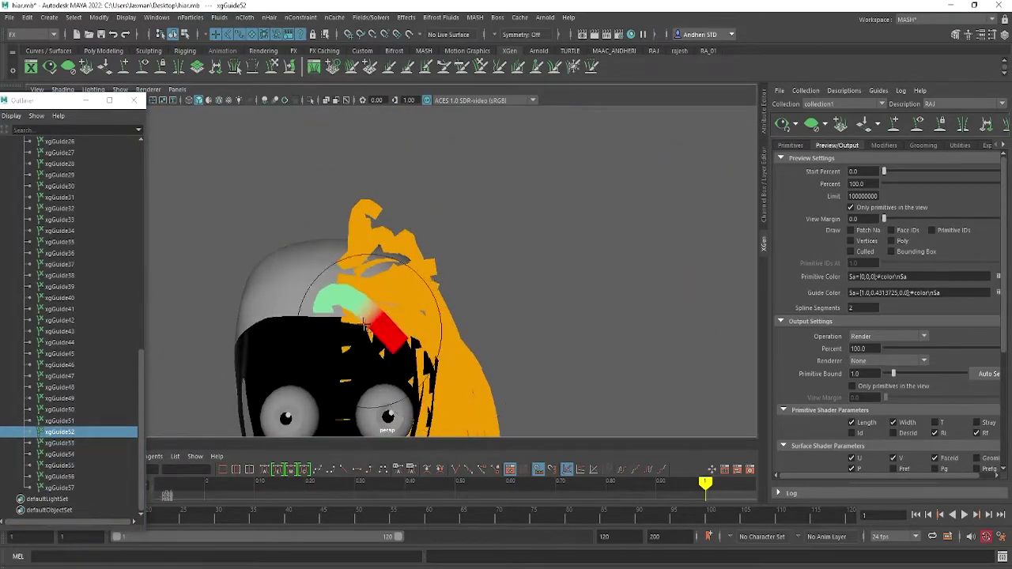
{"action": "mouse_move", "coordinate": [364, 324]}
{"action": "left_mouse_down", "text": "alt"}
{"action": "mouse_move", "coordinate": [390, 317]}
{"action": "mouse_move", "coordinate": [460, 206]}
{"action": "mouse_move", "coordinate": [452, 323]}
{"action": "mouse_move", "coordinate": [427, 371]}
{"action": "mouse_move", "coordinate": [171, 405]}
{"action": "left_mouse_up", "text": "alt"}
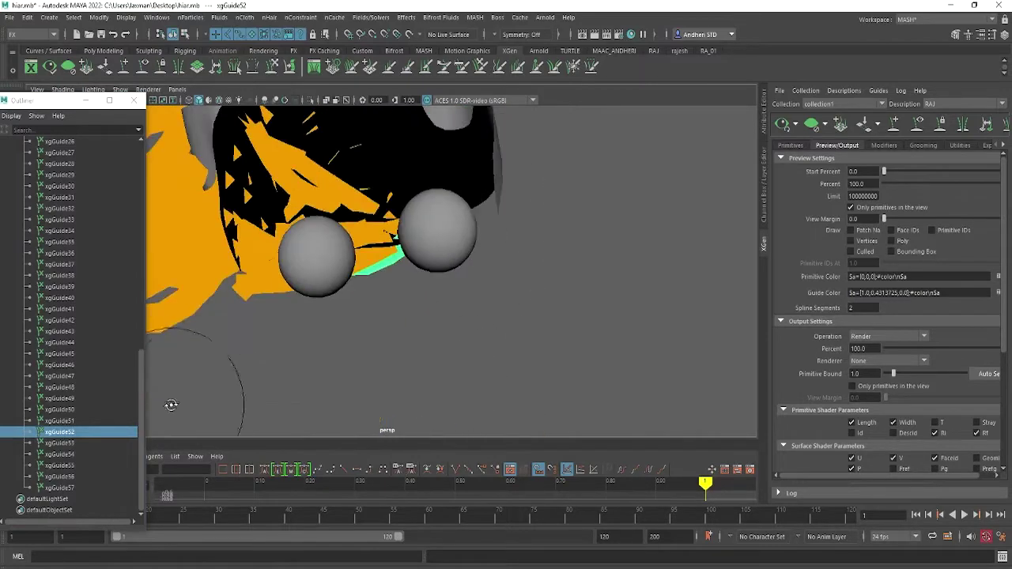
{"action": "mouse_move", "coordinate": [266, 353]}
{"action": "left_mouse_down", "text": "alt"}
{"action": "mouse_move", "coordinate": [457, 401]}
{"action": "mouse_move", "coordinate": [466, 415]}
{"action": "left_mouse_up", "text": "alt"}
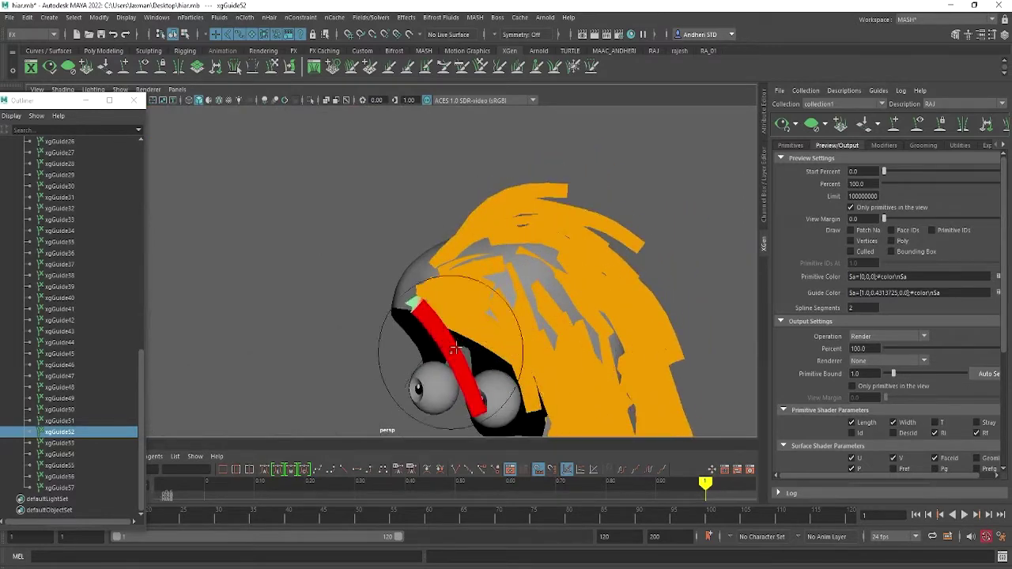
{"action": "mouse_move", "coordinate": [456, 348]}
{"action": "left_mouse_down", "text": "alt"}
{"action": "mouse_move", "coordinate": [547, 321]}
{"action": "mouse_move", "coordinate": [519, 249]}
{"action": "mouse_move", "coordinate": [454, 303]}
{"action": "left_mouse_up", "text": "alt"}
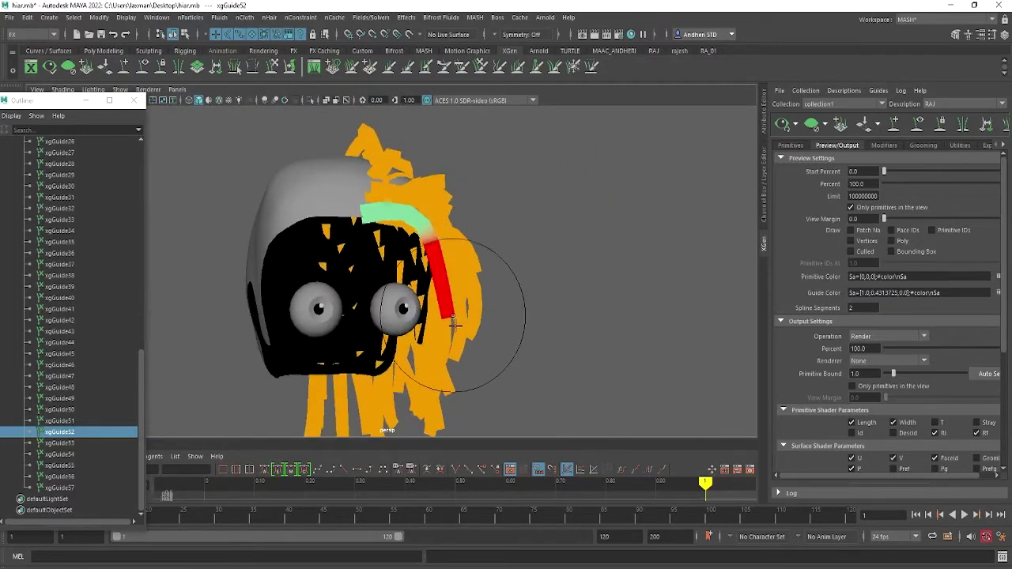
{"action": "left_click_drag", "start_coordinate": [458, 342], "coordinate": [290, 287], "text": "alt"}
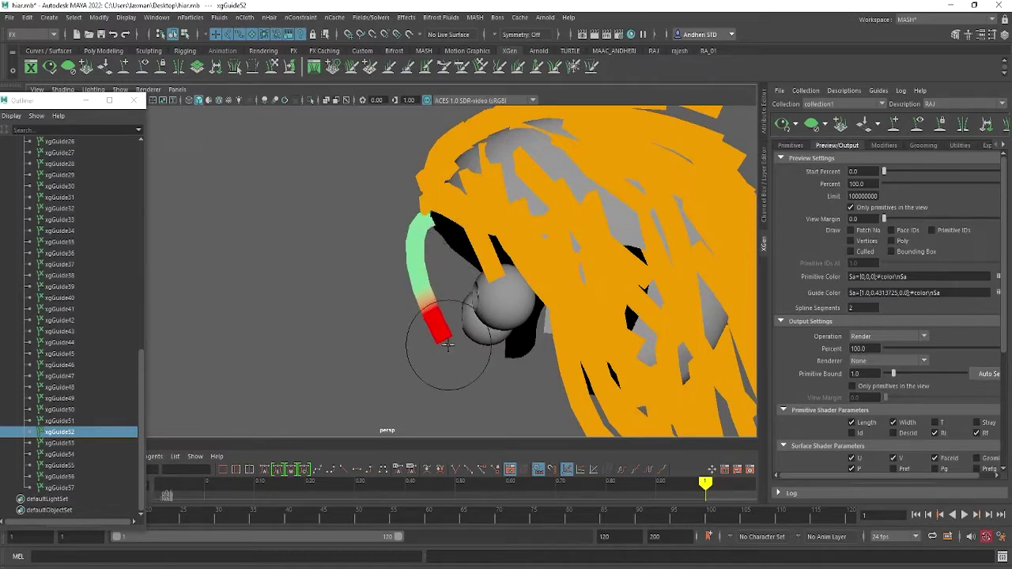
{"action": "left_click_drag", "start_coordinate": [448, 344], "coordinate": [527, 311], "text": "alt"}
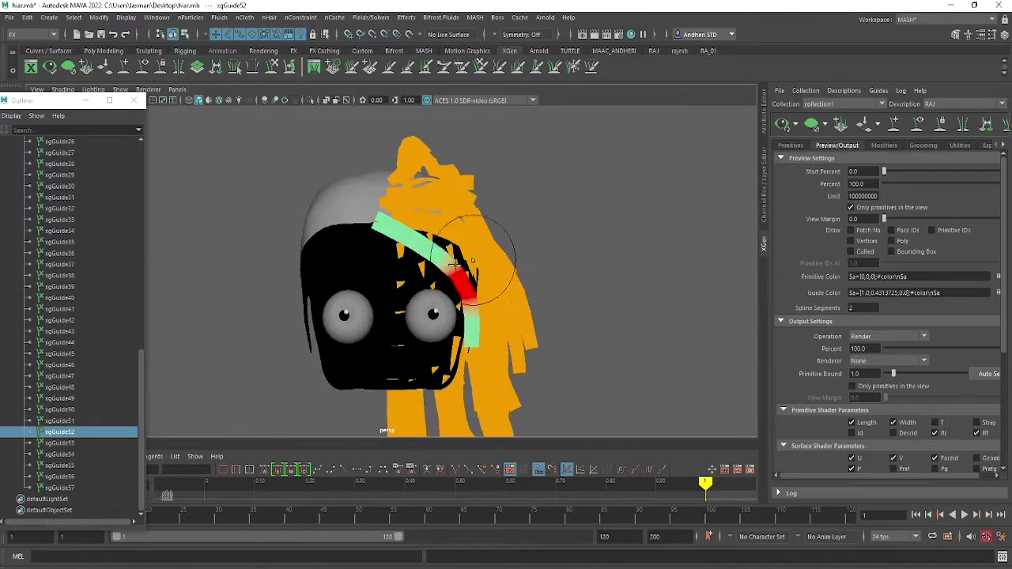
{"action": "mouse_move", "coordinate": [465, 271]}
{"action": "left_mouse_down"}
{"action": "mouse_move", "coordinate": [450, 229]}
{"action": "mouse_move", "coordinate": [507, 250]}
{"action": "mouse_move", "coordinate": [575, 249]}
{"action": "mouse_move", "coordinate": [560, 289]}
{"action": "mouse_move", "coordinate": [520, 235]}
{"action": "left_mouse_up"}
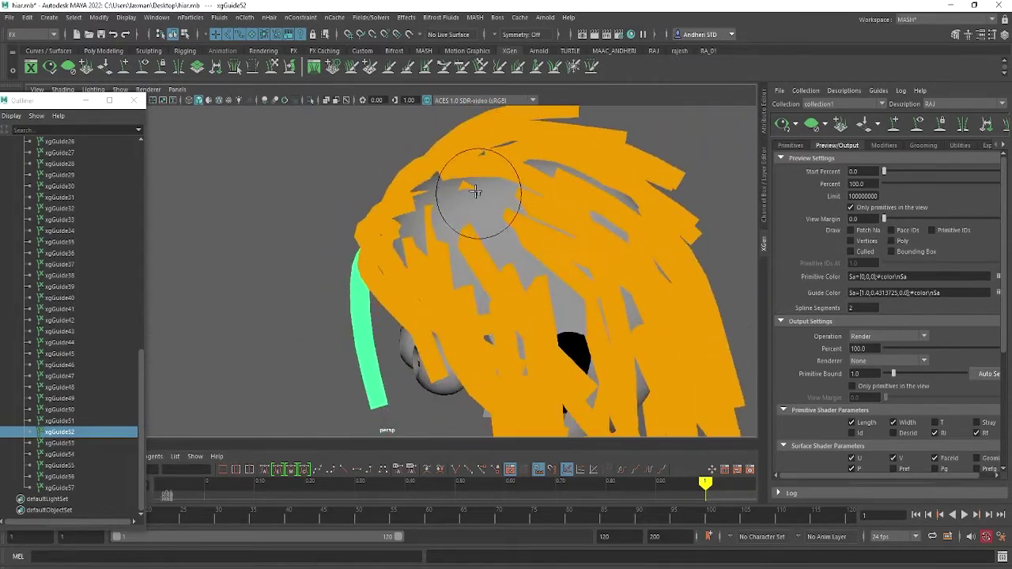
Select xgGuide37 and brush it into a curved arc along the upper side of the head.
{"action": "left_click", "coordinate": [63, 410]}
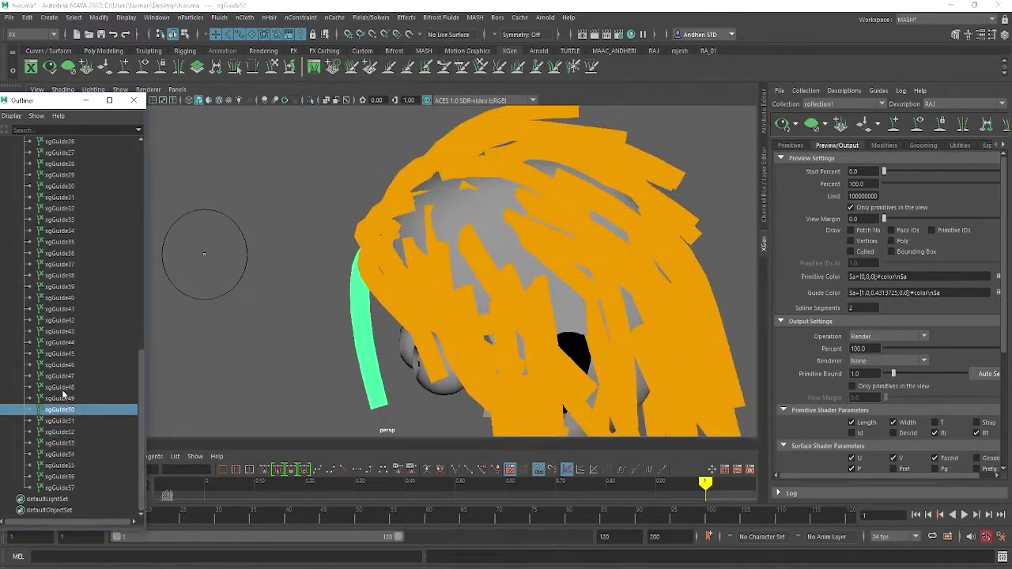
{"action": "left_click", "coordinate": [64, 365]}
{"action": "left_click", "coordinate": [65, 320]}
{"action": "left_click", "coordinate": [67, 309]}
{"action": "left_click", "coordinate": [70, 287]}
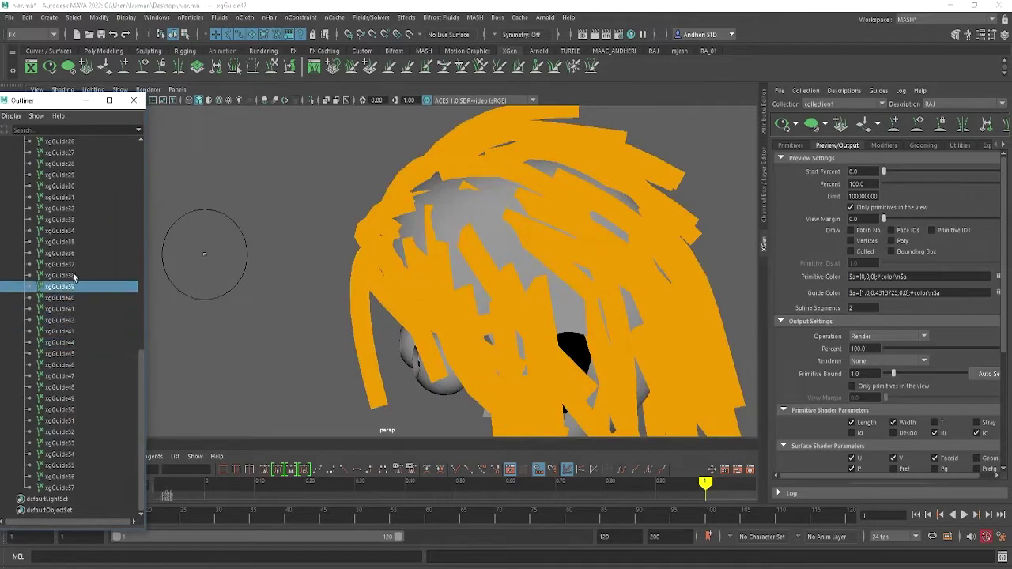
{"action": "left_click", "coordinate": [74, 266]}
{"action": "mouse_move", "coordinate": [509, 238]}
{"action": "left_mouse_down"}
{"action": "mouse_move", "coordinate": [455, 200]}
{"action": "mouse_move", "coordinate": [362, 226]}
{"action": "mouse_move", "coordinate": [391, 239]}
{"action": "left_mouse_up"}
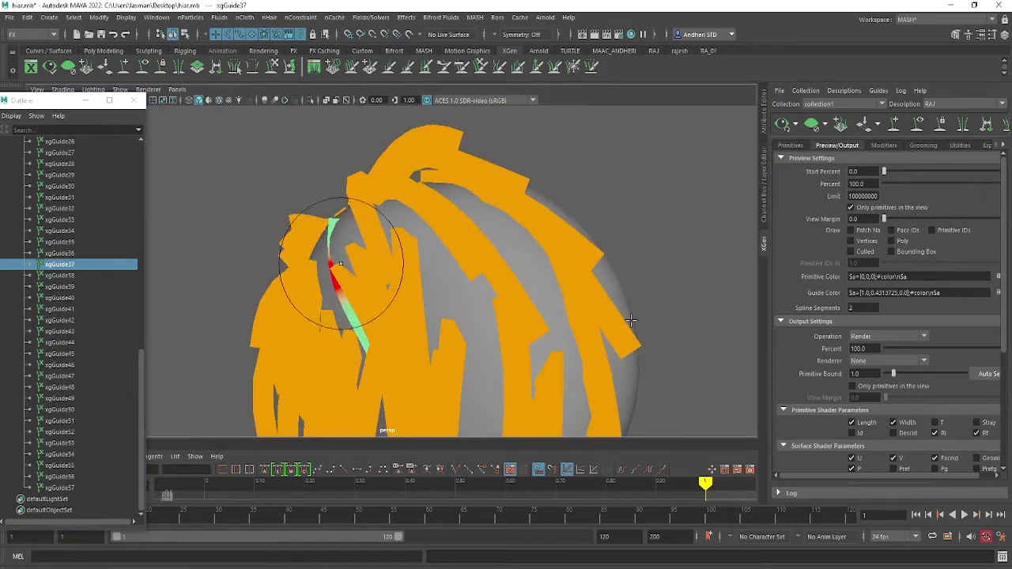
{"action": "left_click_drag", "start_coordinate": [340, 263], "coordinate": [292, 236]}
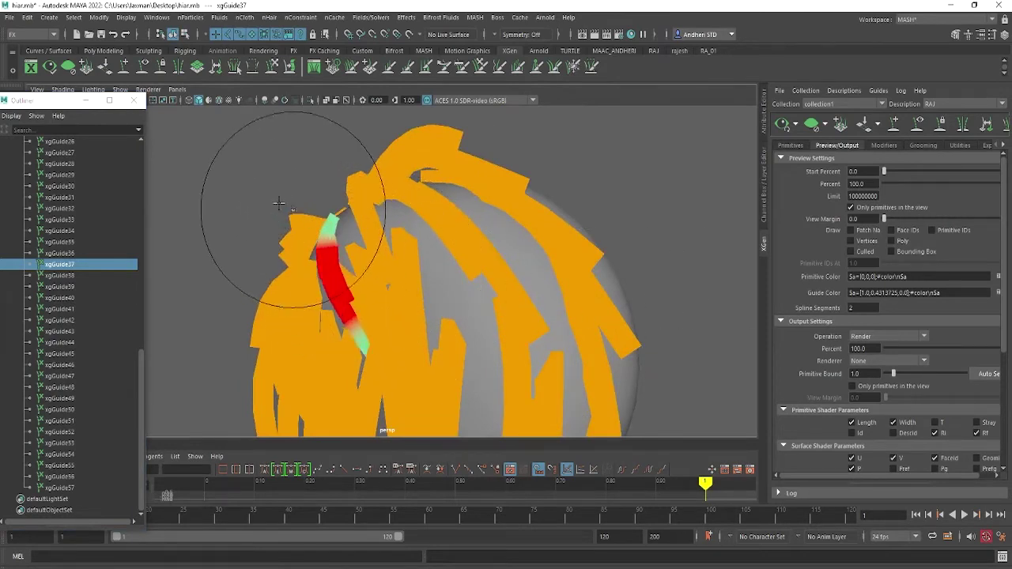
{"action": "mouse_move", "coordinate": [333, 282]}
{"action": "left_mouse_down"}
{"action": "mouse_move", "coordinate": [368, 358]}
{"action": "mouse_move", "coordinate": [331, 359]}
{"action": "left_mouse_up"}
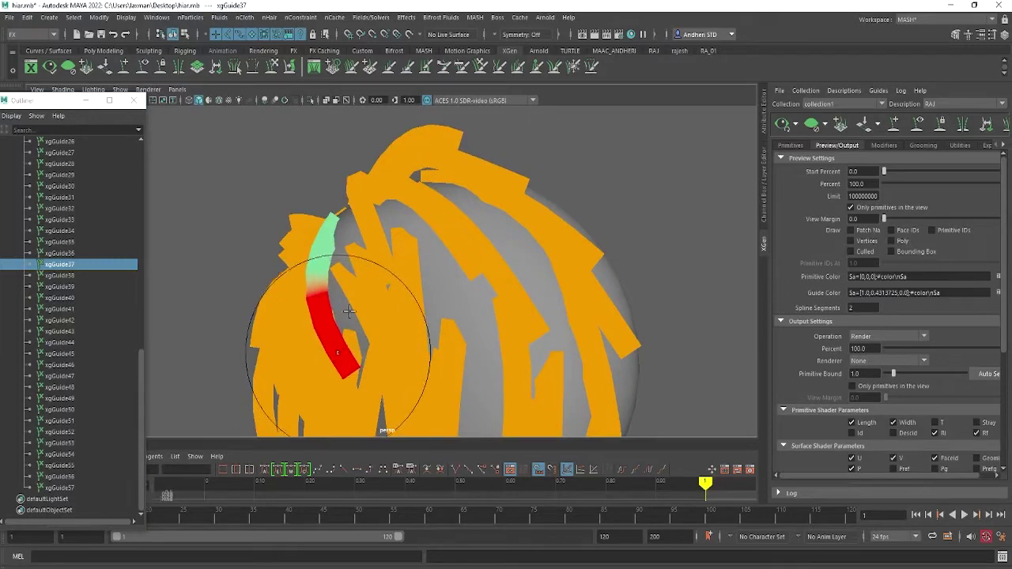
{"action": "mouse_move", "coordinate": [349, 311]}
{"action": "left_mouse_down", "text": "alt"}
{"action": "mouse_move", "coordinate": [443, 244]}
{"action": "mouse_move", "coordinate": [475, 198]}
{"action": "left_mouse_up", "text": "alt"}
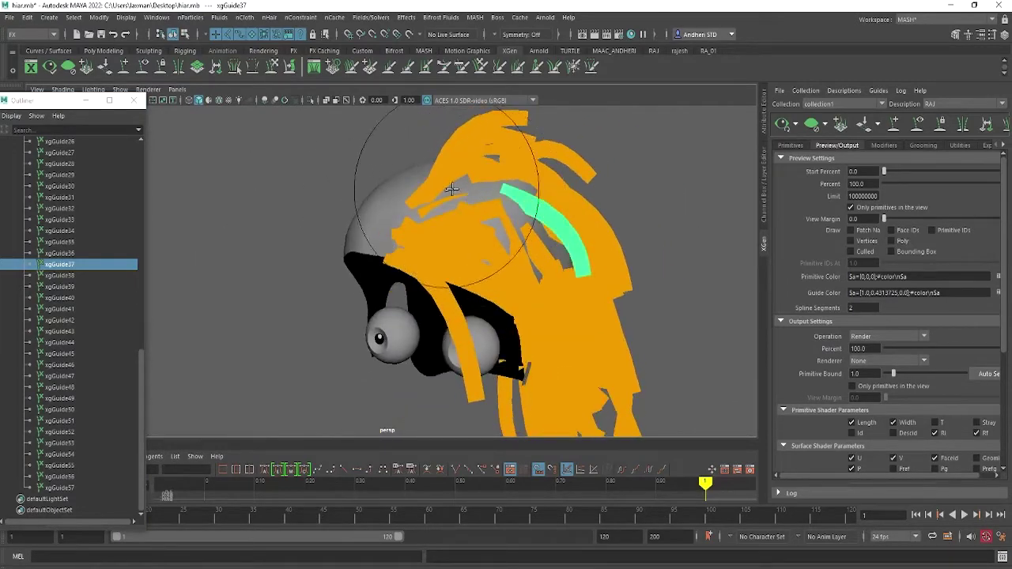
{"action": "left_click", "coordinate": [63, 254]}
{"action": "left_click", "coordinate": [61, 264]}
{"action": "left_click", "coordinate": [60, 275]}
{"action": "left_click", "coordinate": [61, 286]}
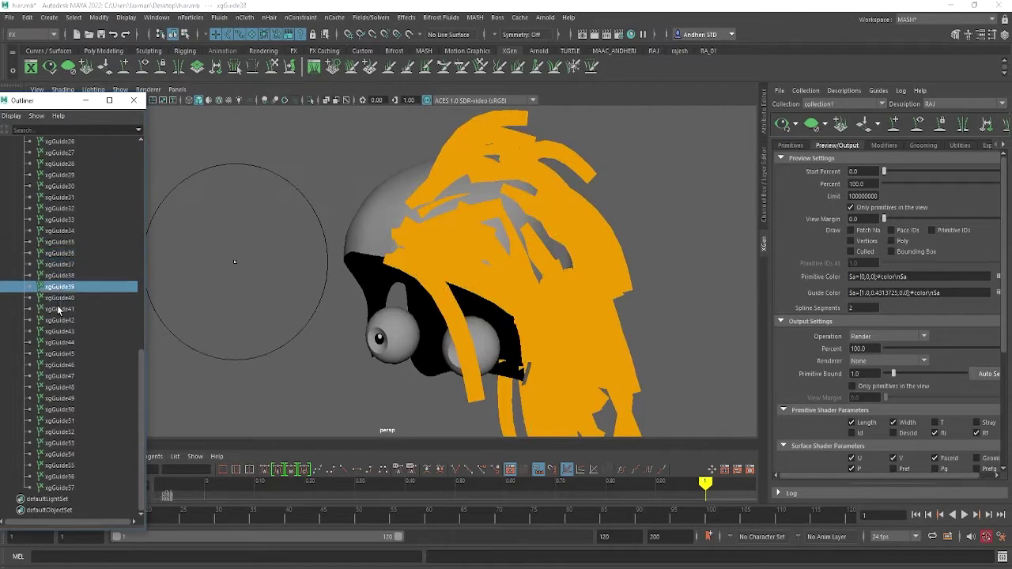
{"action": "left_click", "coordinate": [61, 308]}
{"action": "left_click", "coordinate": [60, 320]}
{"action": "left_click", "coordinate": [48, 275]}
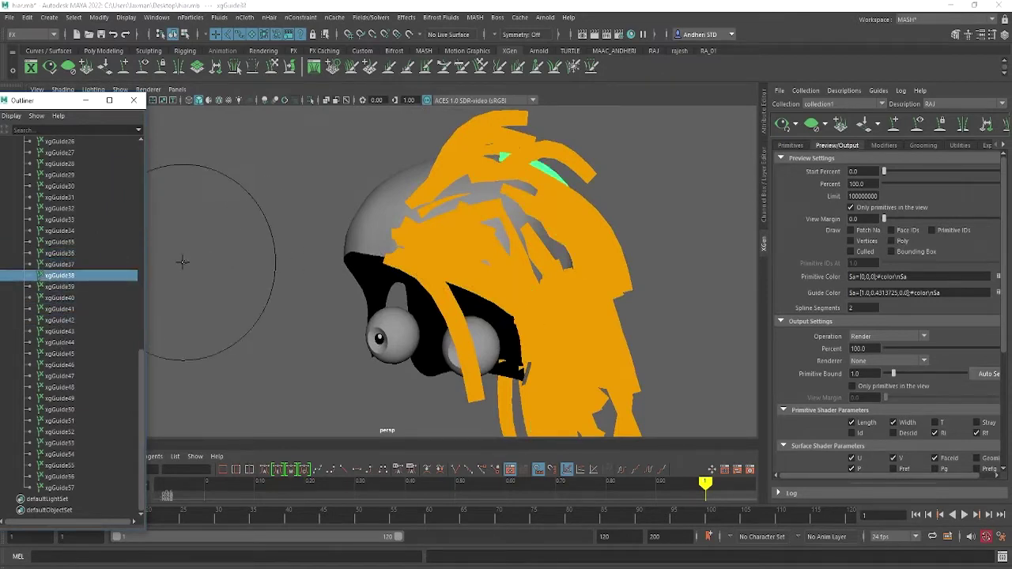
{"action": "left_click", "coordinate": [49, 253]}
{"action": "left_click", "coordinate": [52, 267]}
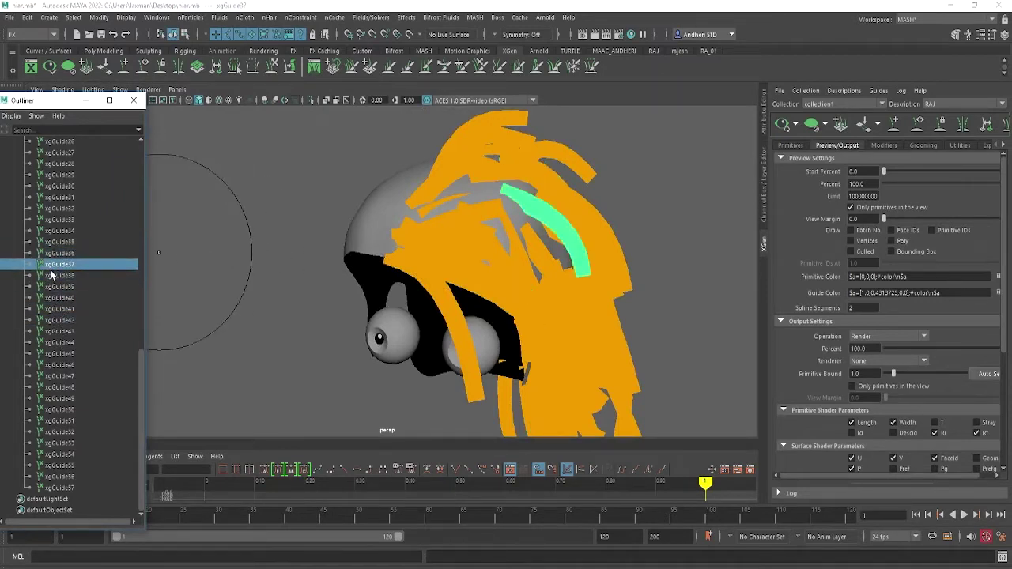
{"action": "left_click", "coordinate": [50, 253]}
{"action": "left_click", "coordinate": [51, 219]}
{"action": "left_click", "coordinate": [52, 197]}
{"action": "left_click", "coordinate": [51, 187]}
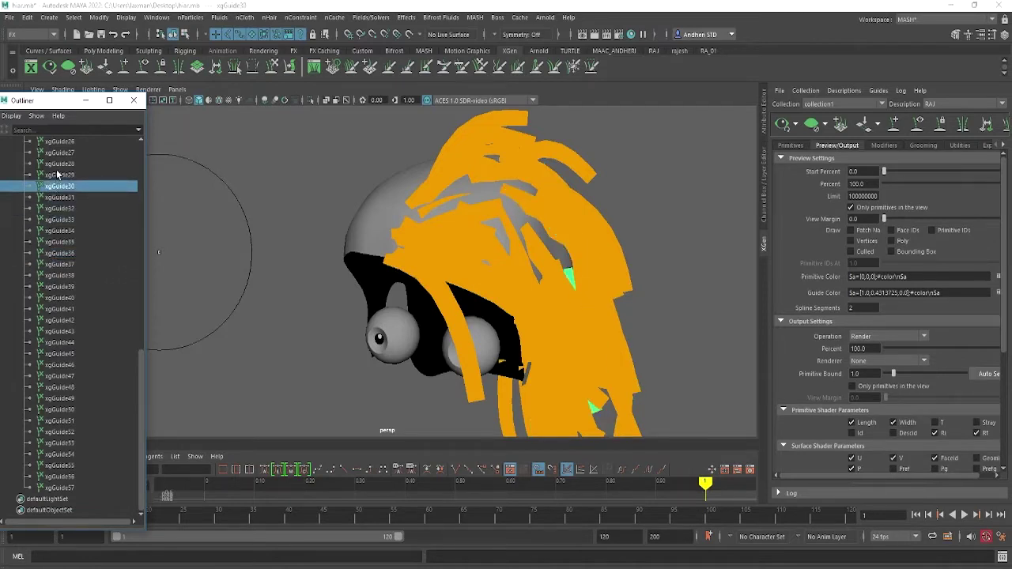
{"action": "left_click", "coordinate": [57, 174]}
{"action": "left_click", "coordinate": [57, 163]}
{"action": "scroll", "coordinate": [59, 187], "scroll_direction": "up", "scroll_amount": 5}
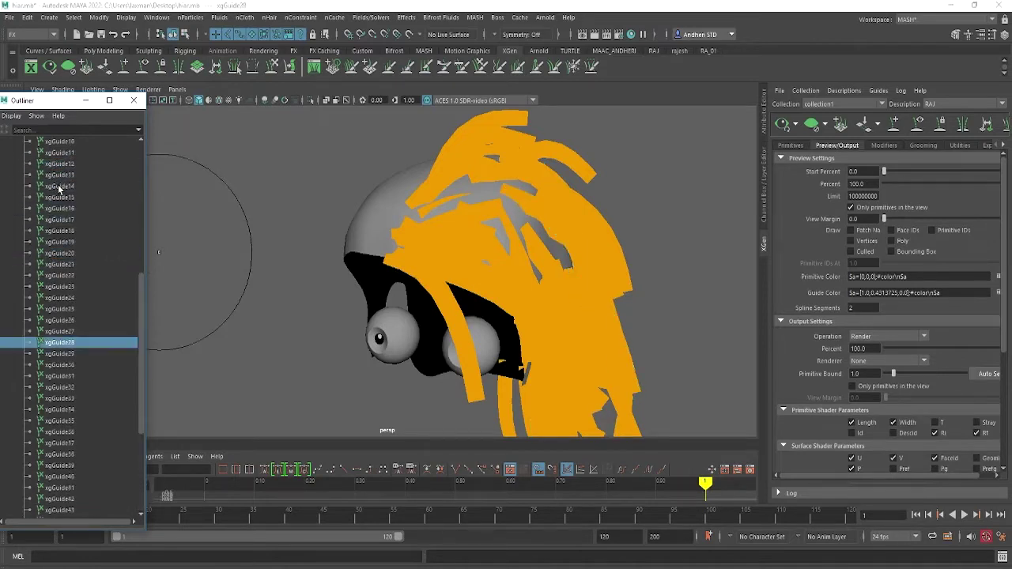
{"action": "left_click", "coordinate": [60, 332]}
{"action": "left_click", "coordinate": [57, 299]}
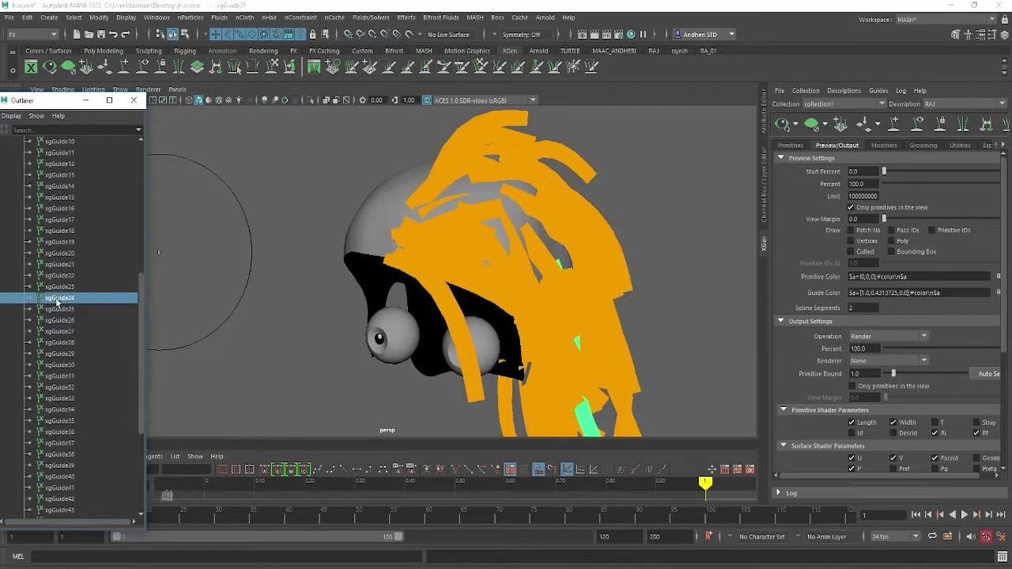
{"action": "left_click", "coordinate": [55, 291]}
{"action": "left_click", "coordinate": [52, 276]}
{"action": "left_click", "coordinate": [54, 264]}
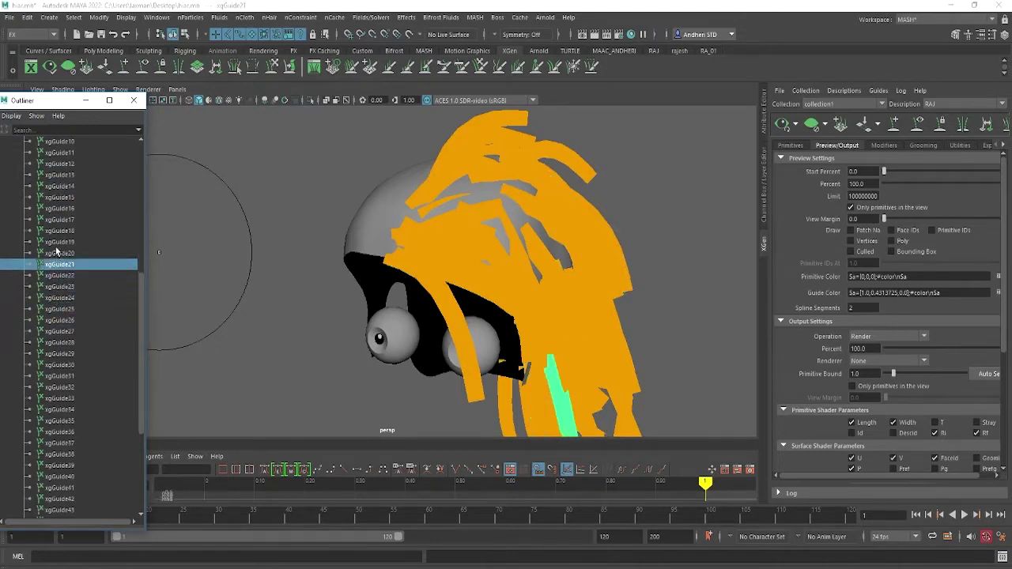
{"action": "left_click", "coordinate": [56, 241]}
{"action": "left_click", "coordinate": [61, 230]}
{"action": "left_click", "coordinate": [59, 219]}
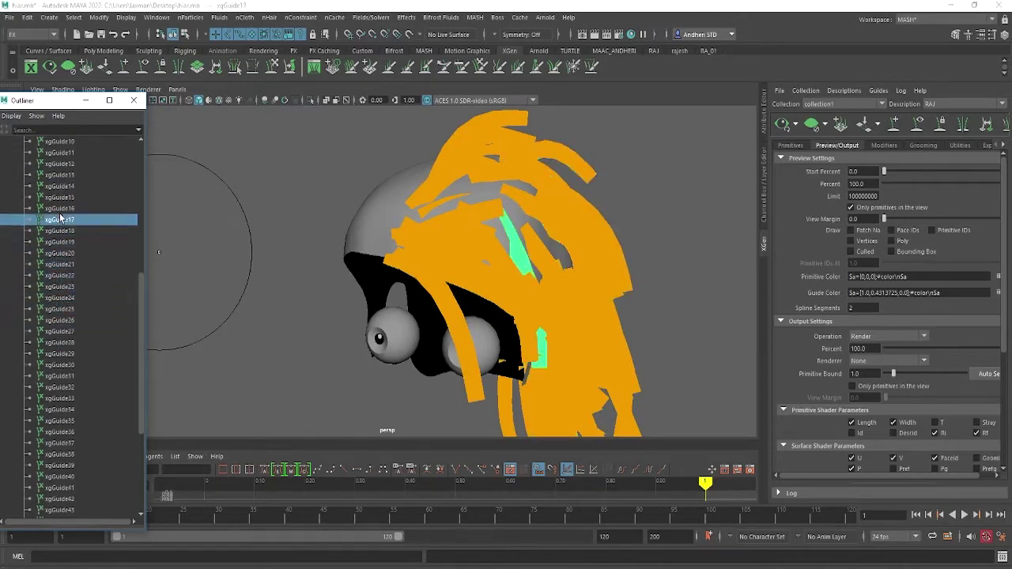
{"action": "left_click", "coordinate": [59, 210]}
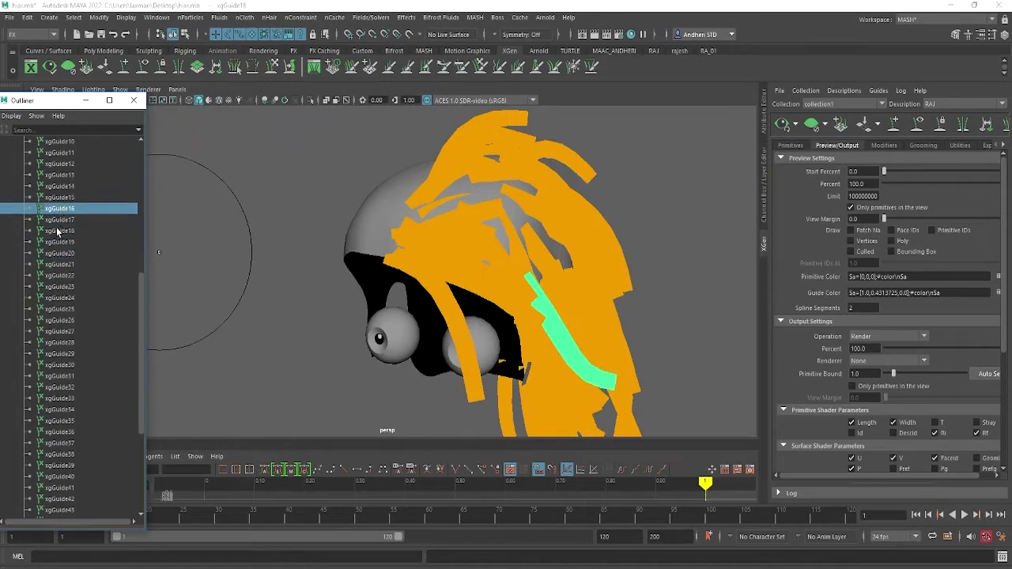
{"action": "left_click", "coordinate": [60, 219]}
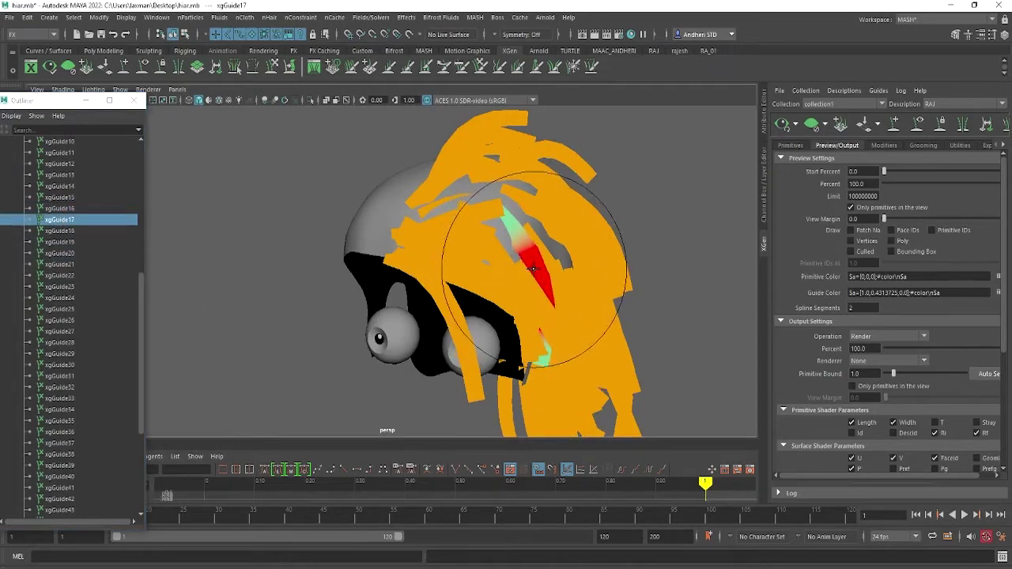
{"action": "left_click_drag", "start_coordinate": [532, 269], "coordinate": [235, 310], "text": "alt"}
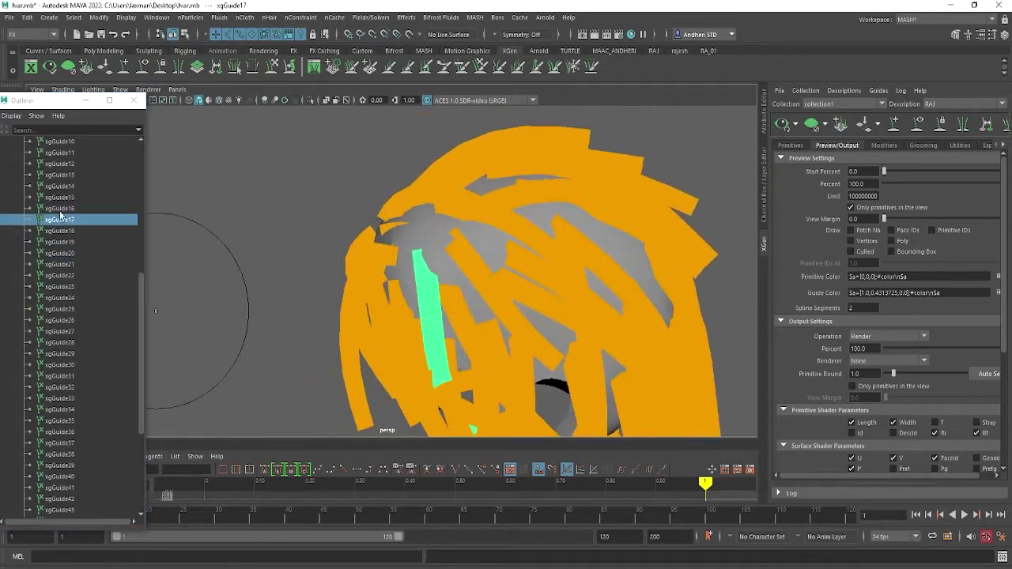
{"action": "left_click", "coordinate": [62, 209]}
{"action": "mouse_move", "coordinate": [360, 322]}
{"action": "left_mouse_down", "text": "alt"}
{"action": "mouse_move", "coordinate": [429, 324]}
{"action": "mouse_move", "coordinate": [316, 318]}
{"action": "left_mouse_up", "text": "alt"}
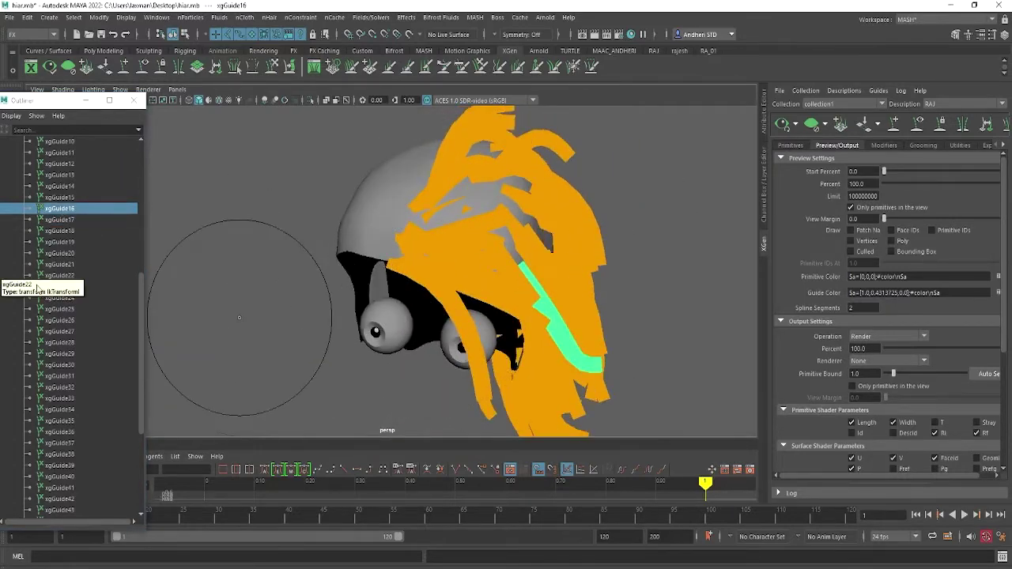
{"action": "left_click", "coordinate": [61, 198]}
{"action": "mouse_move", "coordinate": [515, 158]}
{"action": "left_mouse_down", "text": "alt"}
{"action": "mouse_move", "coordinate": [515, 215]}
{"action": "mouse_move", "coordinate": [527, 169]}
{"action": "mouse_move", "coordinate": [522, 227]}
{"action": "left_mouse_up", "text": "alt"}
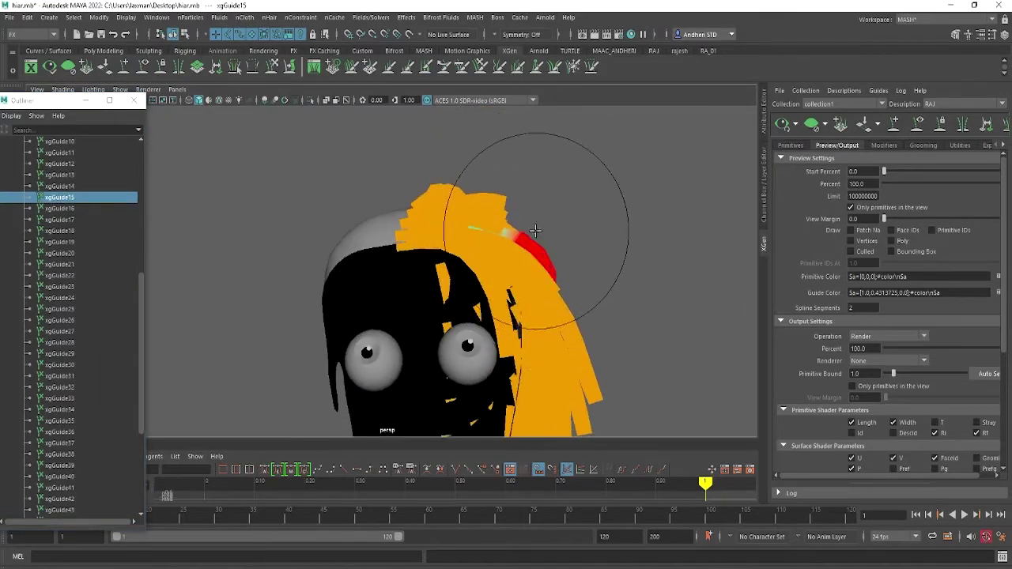
{"action": "left_click_drag", "start_coordinate": [463, 237], "coordinate": [400, 285], "text": "alt"}
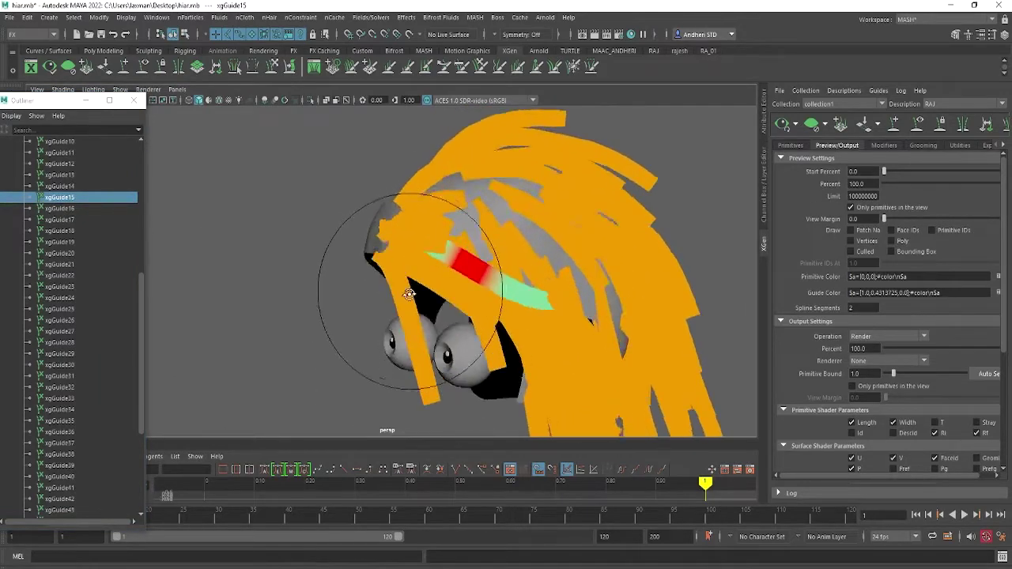
{"action": "left_click", "coordinate": [55, 187]}
{"action": "mouse_move", "coordinate": [485, 249]}
{"action": "left_mouse_down", "text": "alt"}
{"action": "mouse_move", "coordinate": [572, 153]}
{"action": "mouse_move", "coordinate": [643, 214]}
{"action": "mouse_move", "coordinate": [593, 186]}
{"action": "mouse_move", "coordinate": [466, 225]}
{"action": "left_mouse_up", "text": "alt"}
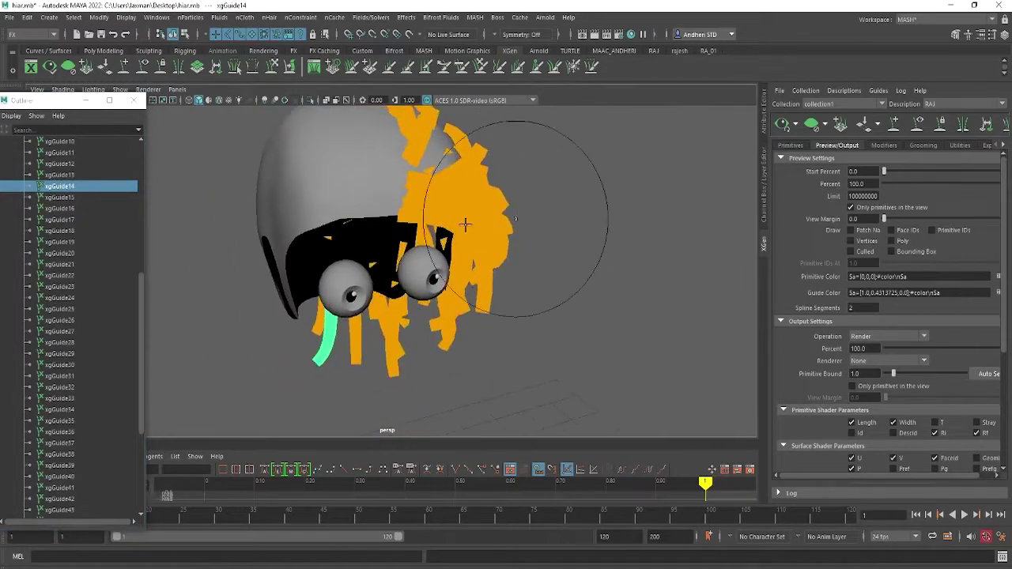
{"action": "left_click", "coordinate": [59, 174]}
{"action": "mouse_move", "coordinate": [450, 279]}
{"action": "left_mouse_down", "text": "alt"}
{"action": "mouse_move", "coordinate": [372, 263]}
{"action": "mouse_move", "coordinate": [446, 230]}
{"action": "left_mouse_up", "text": "alt"}
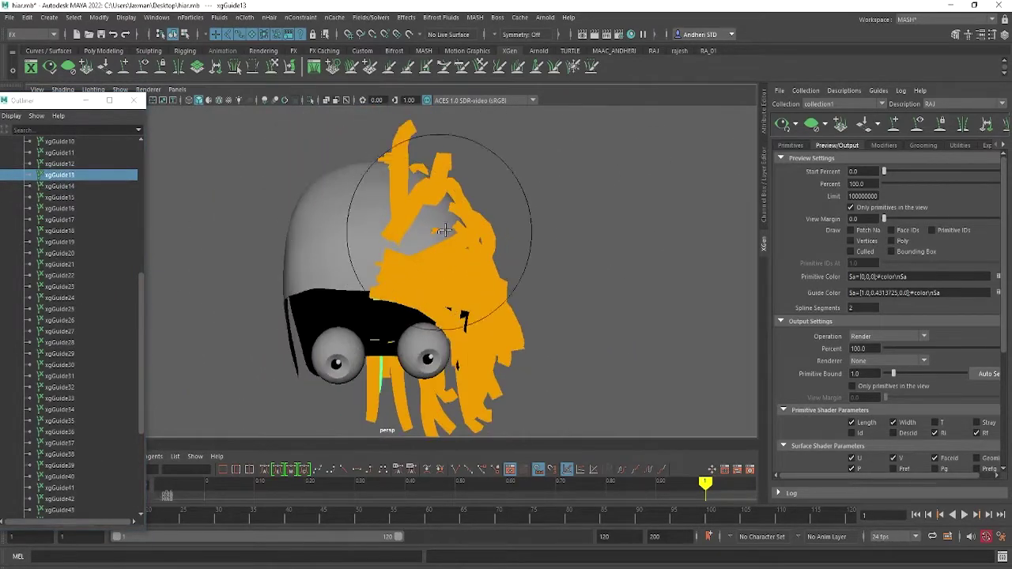
{"action": "left_click", "coordinate": [56, 164]}
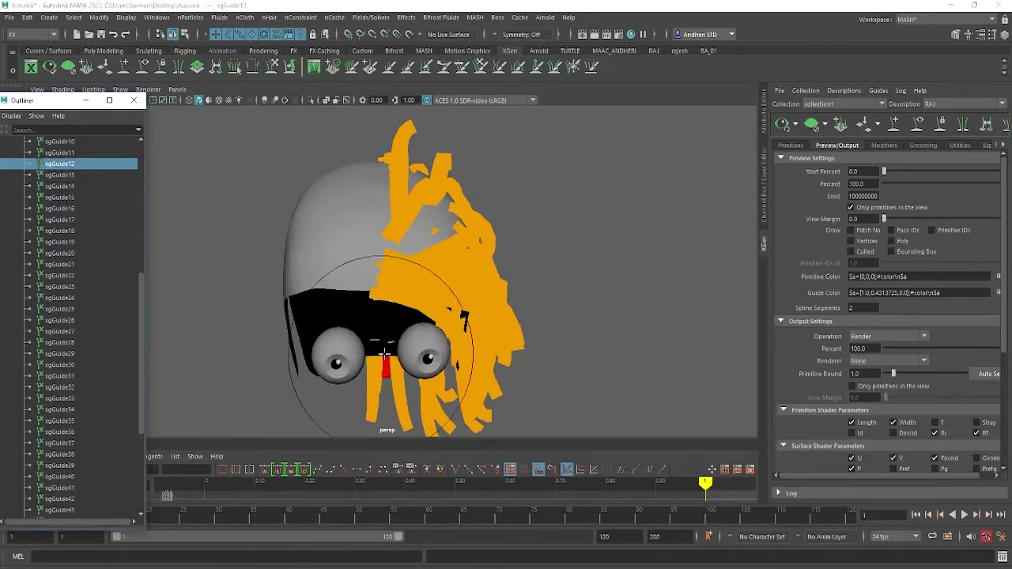
{"action": "left_click_drag", "start_coordinate": [385, 354], "coordinate": [169, 241], "text": "alt"}
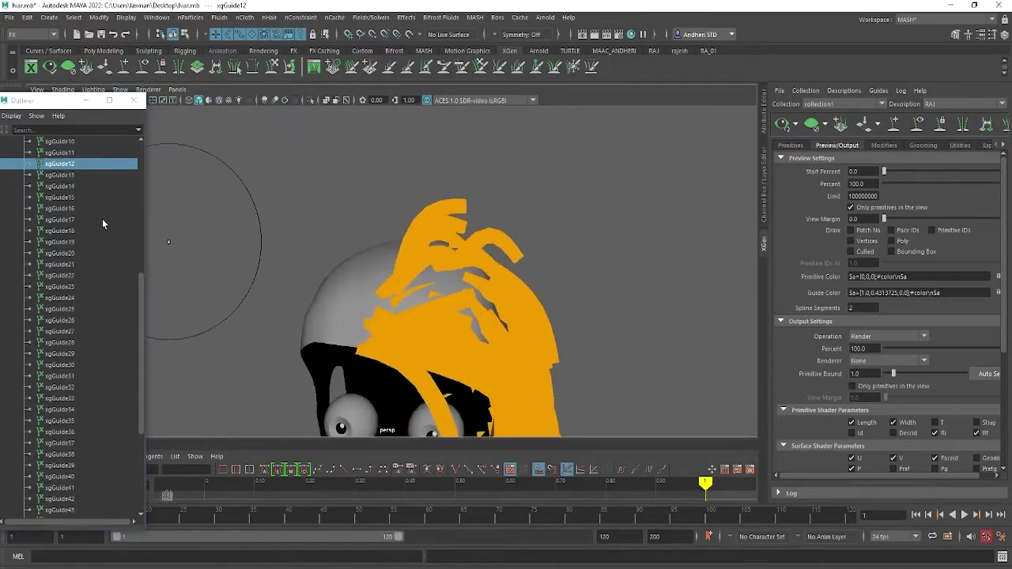
{"action": "left_click", "coordinate": [50, 153]}
{"action": "left_click", "coordinate": [60, 142]}
{"action": "scroll", "coordinate": [90, 272], "scroll_direction": "up", "scroll_amount": 5}
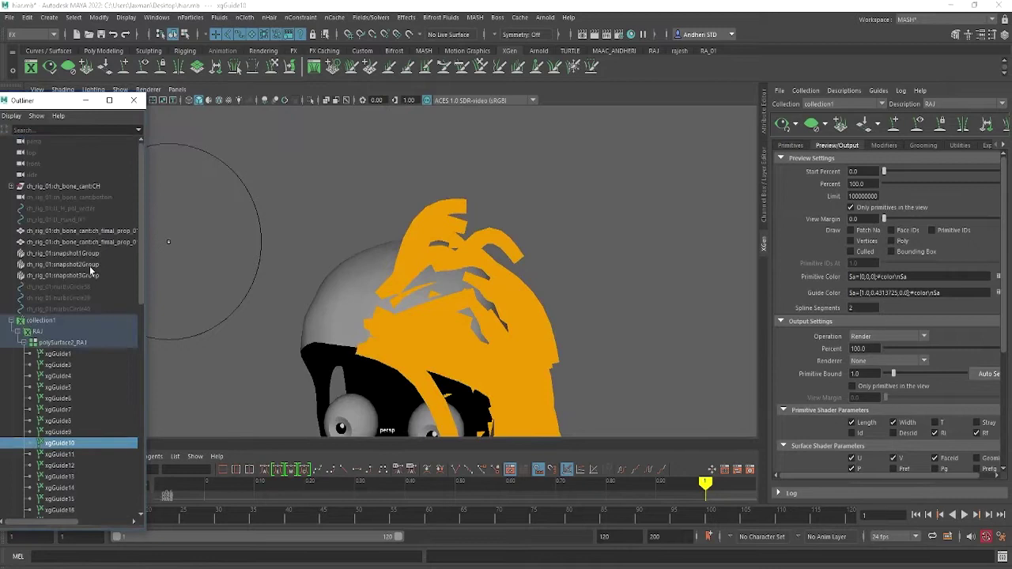
{"action": "left_click", "coordinate": [61, 432]}
{"action": "left_click", "coordinate": [61, 421]}
{"action": "left_click", "coordinate": [60, 410]}
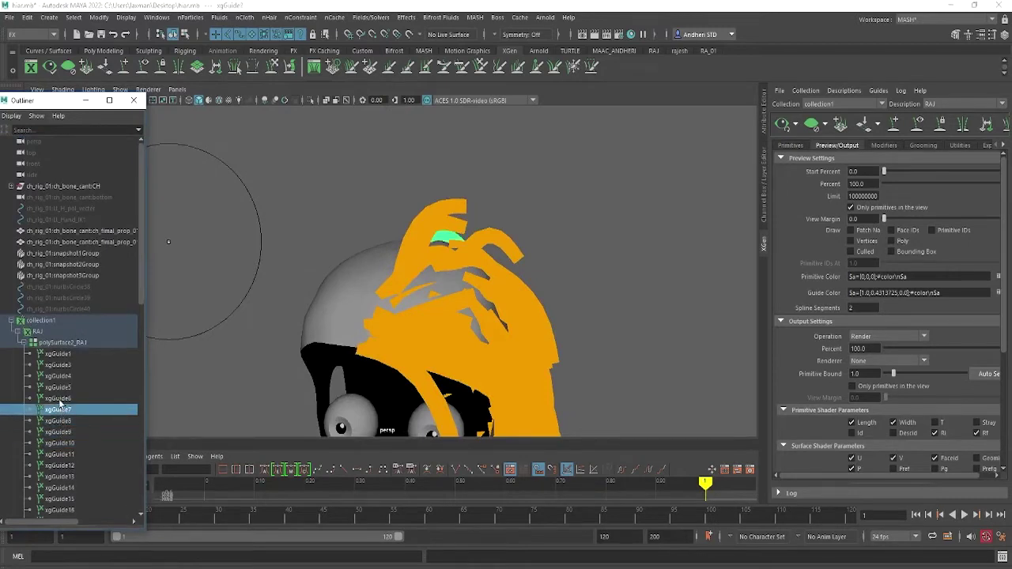
{"action": "left_click", "coordinate": [60, 399]}
{"action": "left_click", "coordinate": [58, 388]}
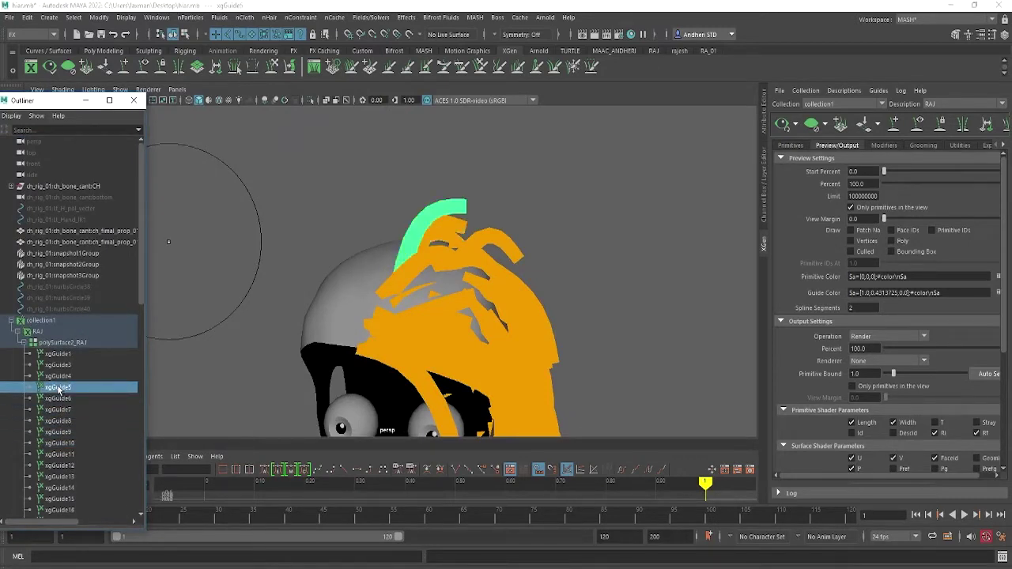
{"action": "left_click", "coordinate": [57, 376]}
{"action": "left_click", "coordinate": [57, 365]}
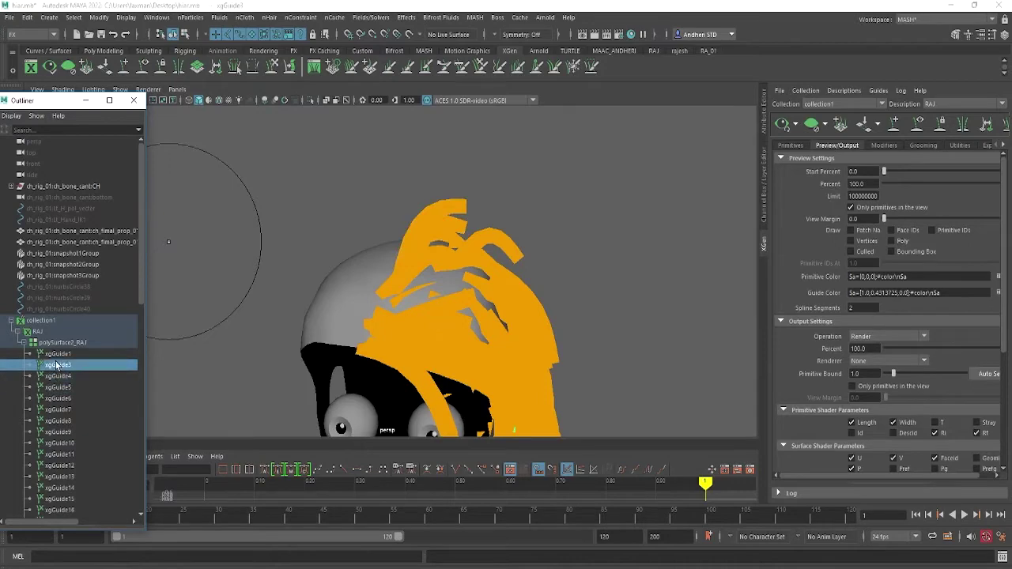
{"action": "left_click", "coordinate": [55, 355]}
{"action": "left_click", "coordinate": [55, 365]}
{"action": "left_click", "coordinate": [57, 376]}
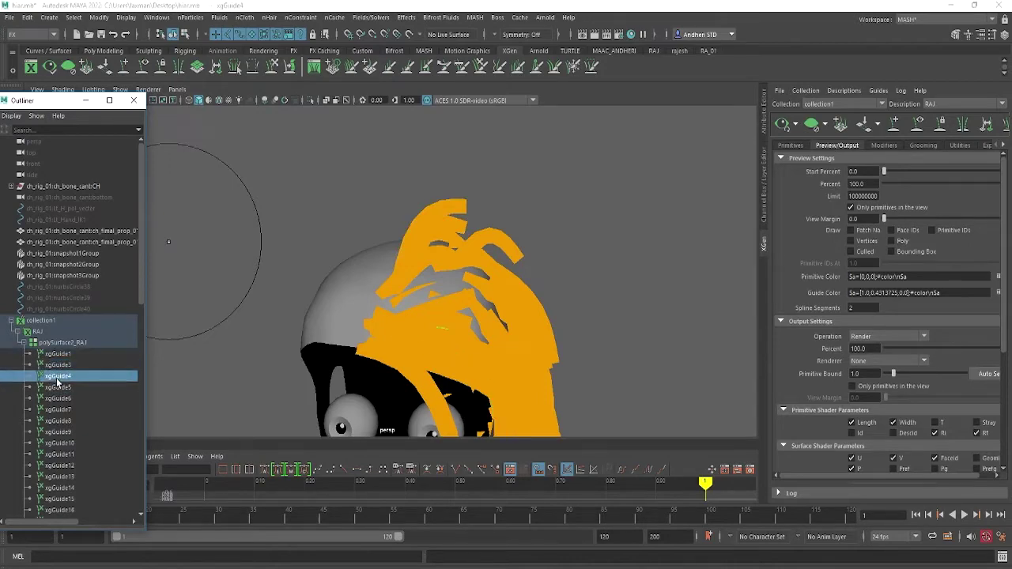
{"action": "mouse_move", "coordinate": [558, 320]}
{"action": "left_mouse_down", "text": "alt"}
{"action": "mouse_move", "coordinate": [588, 227]}
{"action": "mouse_move", "coordinate": [755, 276]}
{"action": "mouse_move", "coordinate": [515, 384]}
{"action": "mouse_move", "coordinate": [542, 395]}
{"action": "left_mouse_up", "text": "alt"}
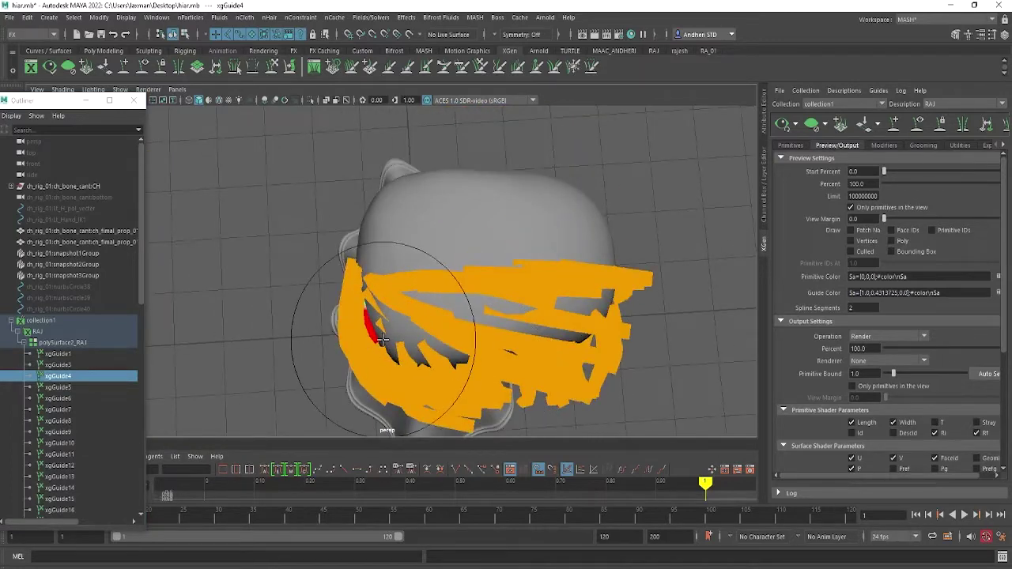
{"action": "mouse_move", "coordinate": [382, 349]}
{"action": "left_mouse_down", "text": "alt"}
{"action": "mouse_move", "coordinate": [464, 293]}
{"action": "mouse_move", "coordinate": [406, 343]}
{"action": "mouse_move", "coordinate": [427, 348]}
{"action": "left_mouse_up", "text": "alt"}
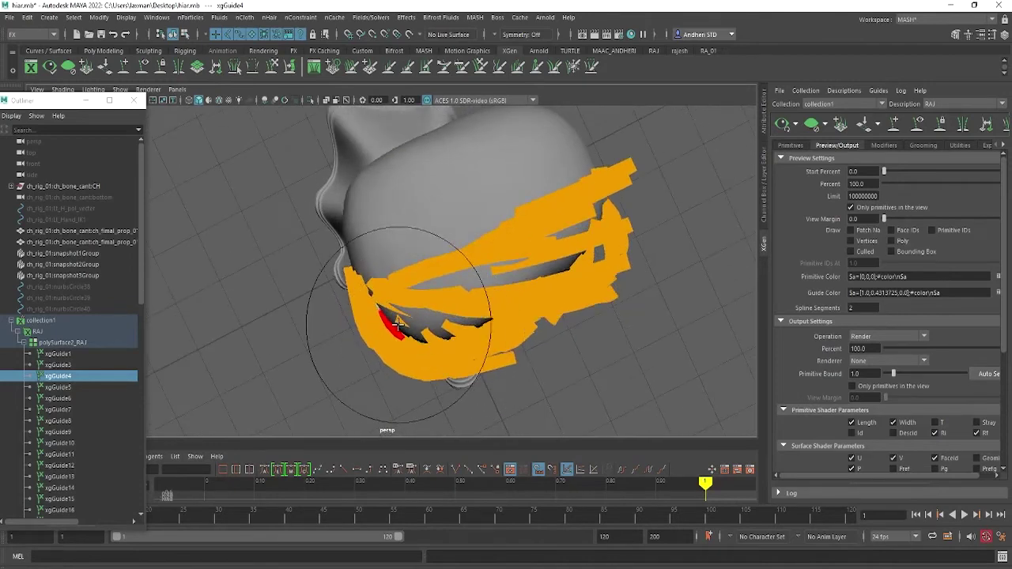
{"action": "scroll", "coordinate": [86, 434], "scroll_direction": "down", "scroll_amount": 5}
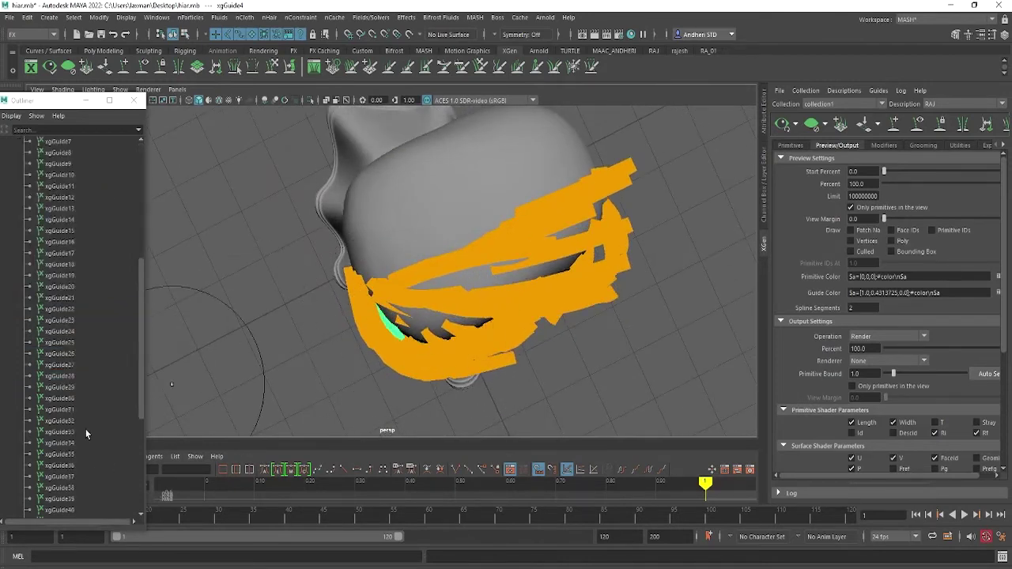
{"action": "left_click", "coordinate": [59, 488]}
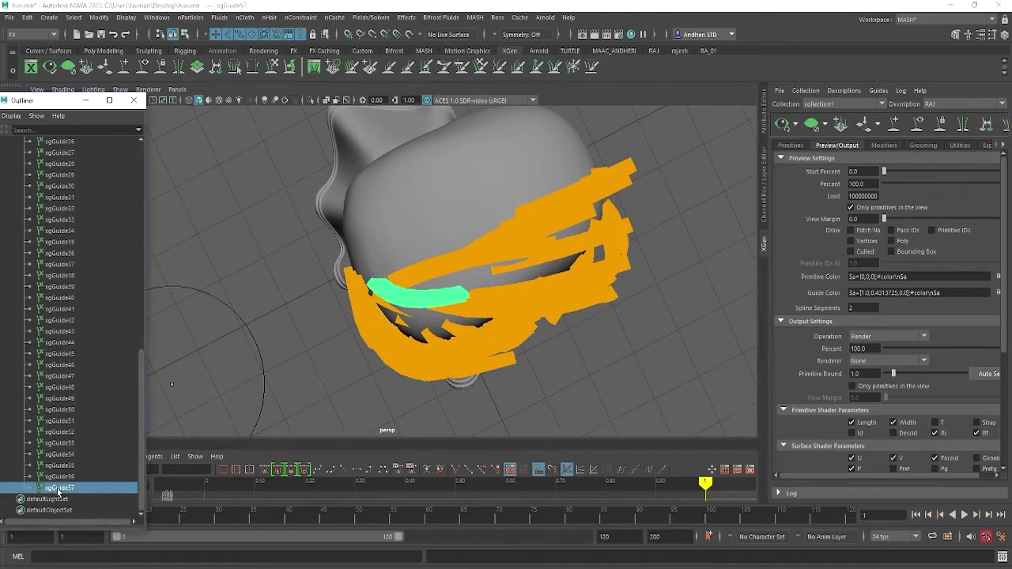
{"action": "left_click", "coordinate": [61, 477]}
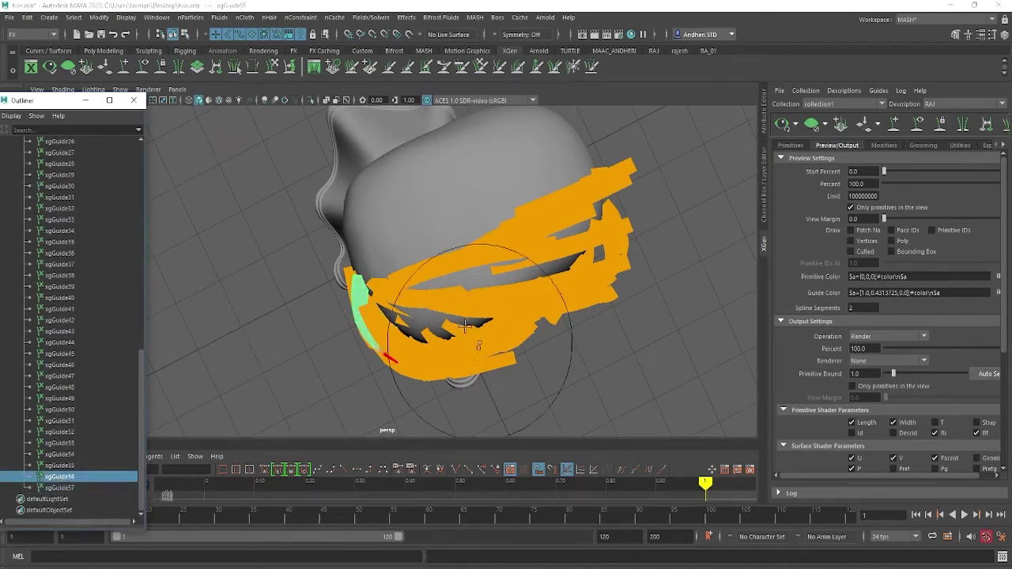
{"action": "mouse_move", "coordinate": [467, 326]}
{"action": "left_mouse_down", "text": "alt"}
{"action": "mouse_move", "coordinate": [495, 260]}
{"action": "mouse_move", "coordinate": [495, 271]}
{"action": "mouse_move", "coordinate": [403, 285]}
{"action": "mouse_move", "coordinate": [458, 350]}
{"action": "mouse_move", "coordinate": [452, 261]}
{"action": "mouse_move", "coordinate": [452, 271]}
{"action": "mouse_move", "coordinate": [370, 320]}
{"action": "left_mouse_up", "text": "alt"}
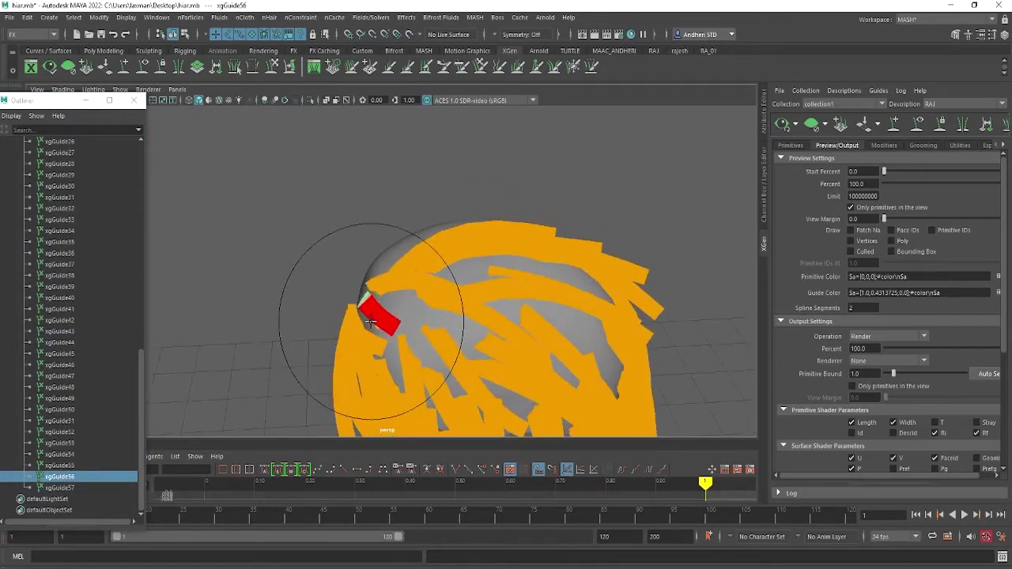
{"action": "left_click", "coordinate": [53, 466]}
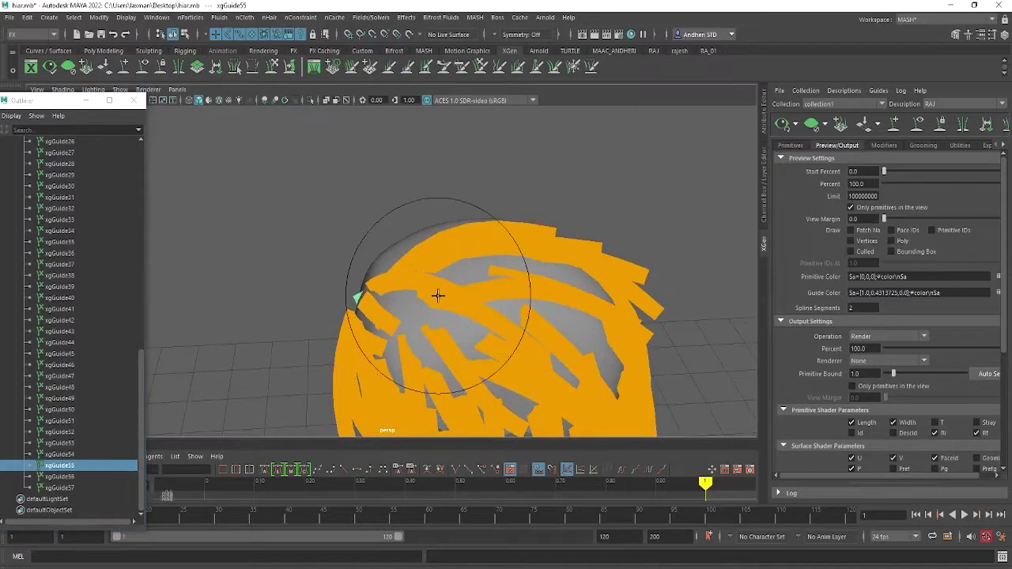
{"action": "mouse_move", "coordinate": [419, 305]}
{"action": "left_mouse_down", "text": "alt"}
{"action": "mouse_move", "coordinate": [440, 373]}
{"action": "mouse_move", "coordinate": [418, 300]}
{"action": "mouse_move", "coordinate": [434, 267]}
{"action": "left_mouse_up", "text": "alt"}
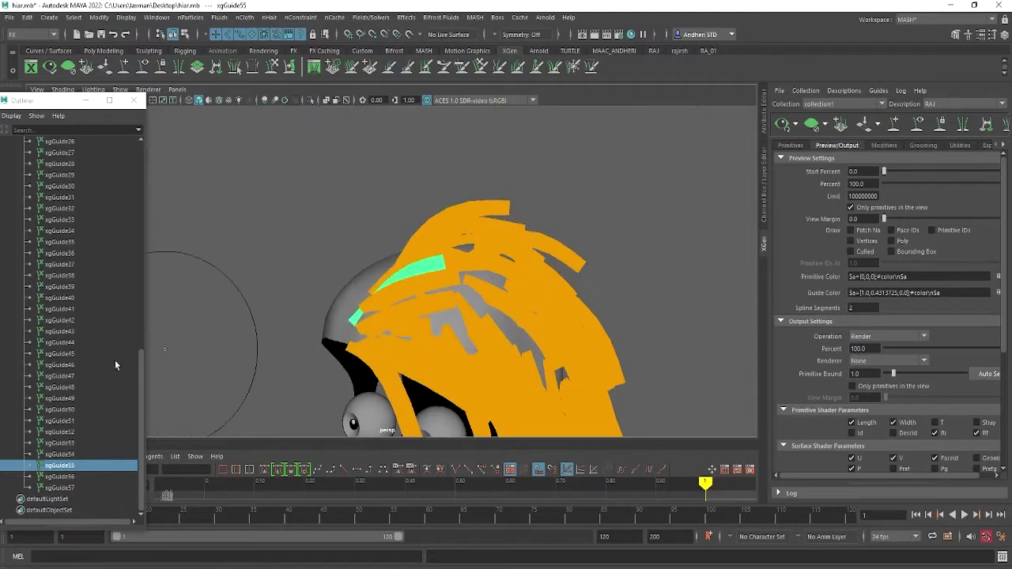
{"action": "left_click", "coordinate": [60, 455]}
{"action": "left_click", "coordinate": [70, 443]}
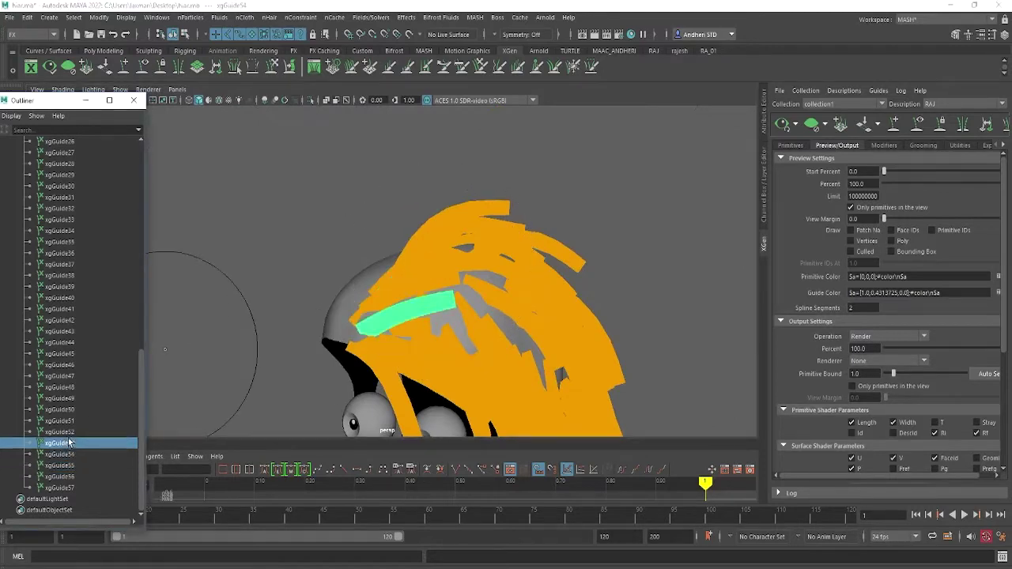
{"action": "left_click", "coordinate": [69, 423]}
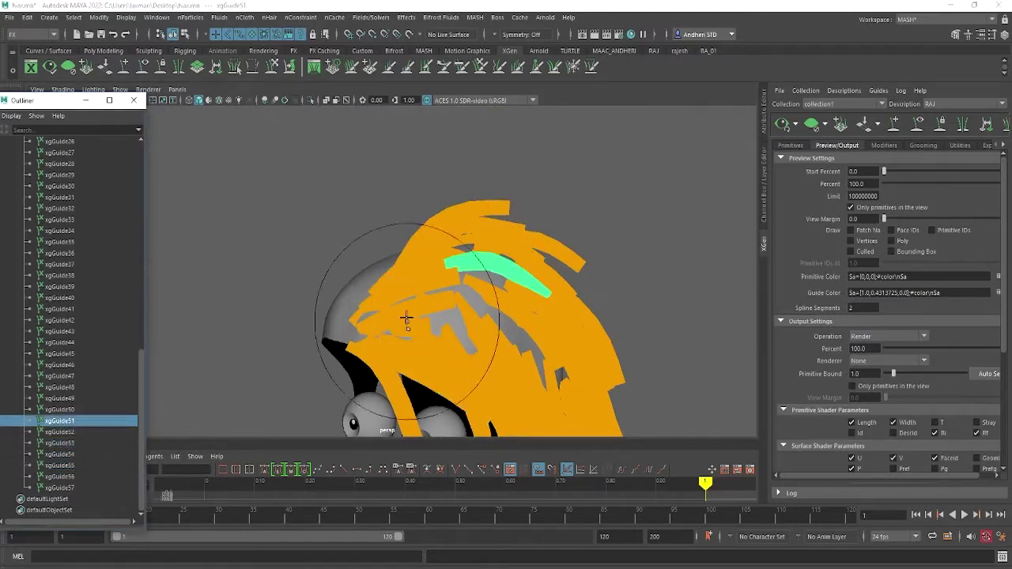
{"action": "left_click", "coordinate": [62, 432]}
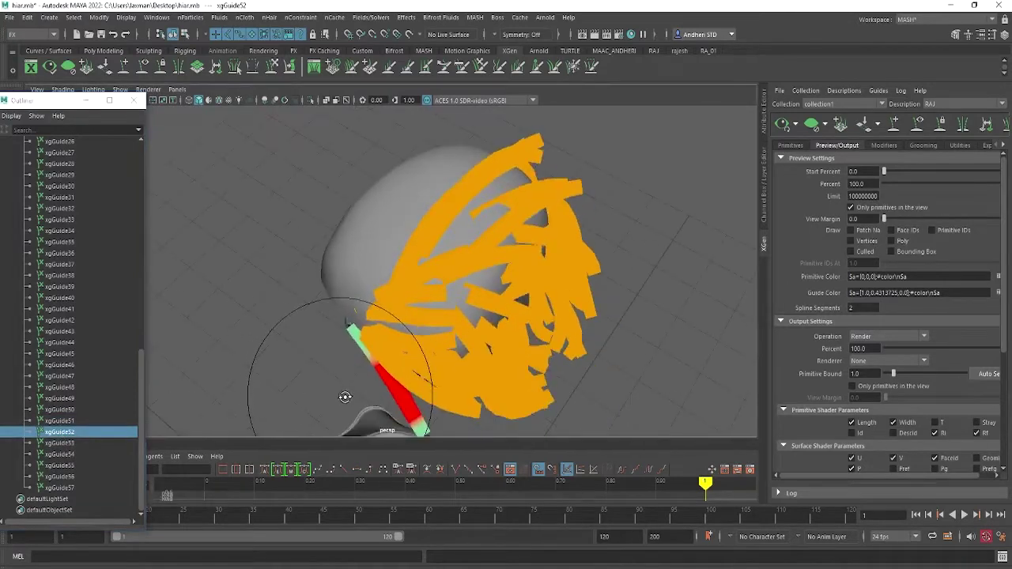
{"action": "left_click", "coordinate": [57, 410]}
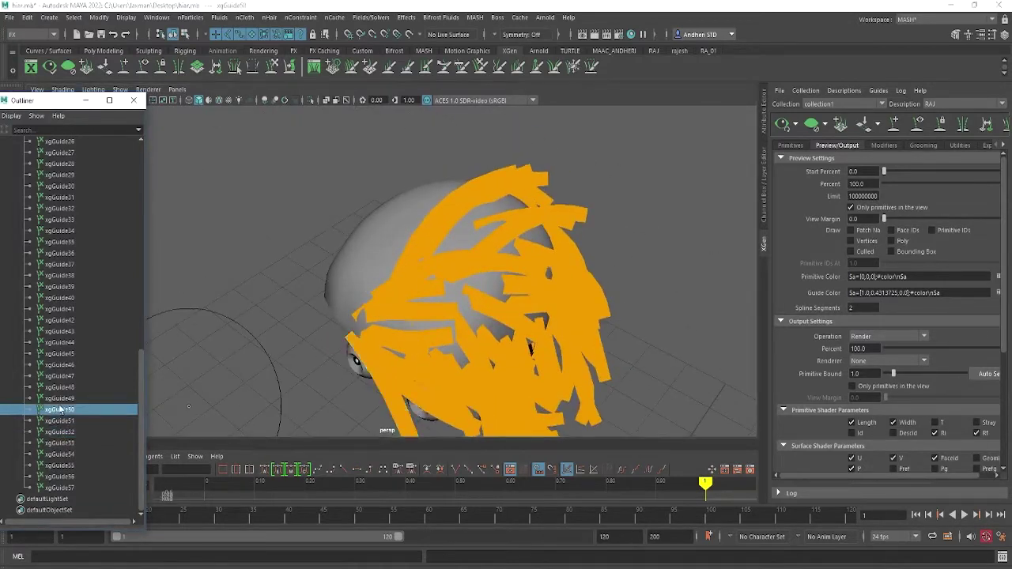
{"action": "left_click", "coordinate": [61, 398]}
{"action": "left_click", "coordinate": [63, 387]}
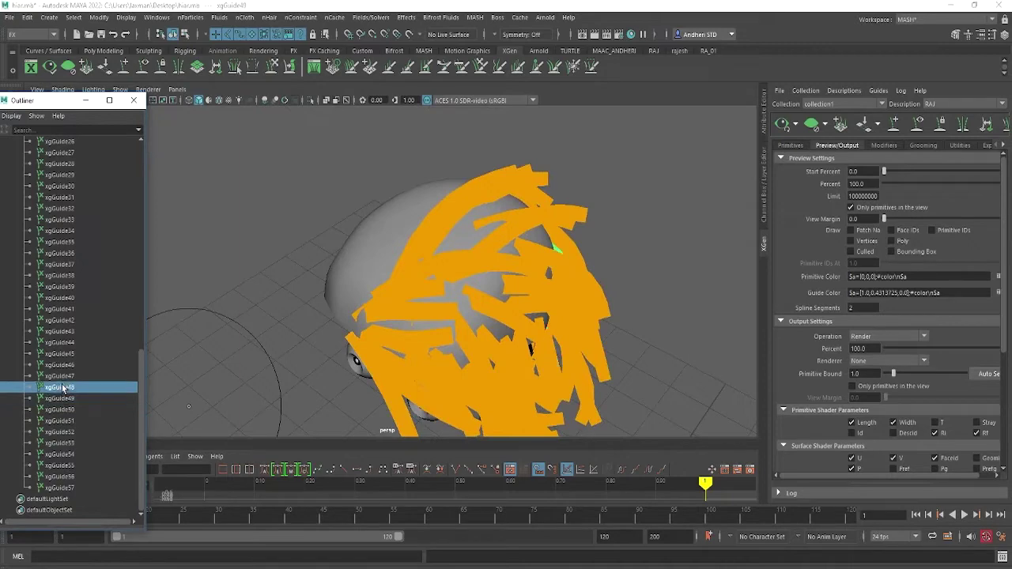
{"action": "left_click", "coordinate": [61, 399]}
{"action": "left_click", "coordinate": [60, 410]}
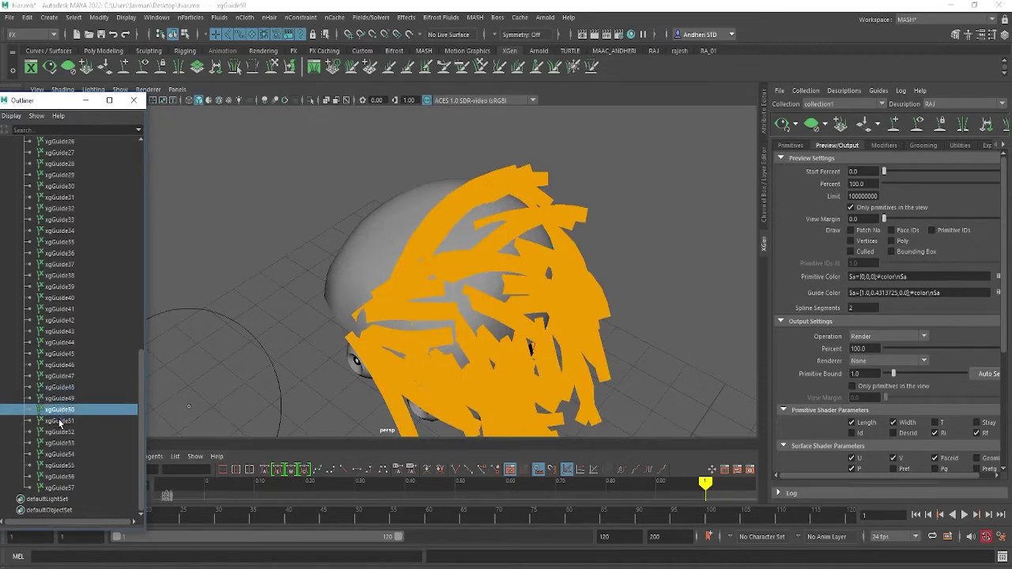
{"action": "left_click", "coordinate": [60, 421]}
{"action": "mouse_move", "coordinate": [384, 339]}
{"action": "left_mouse_down", "text": "alt"}
{"action": "mouse_move", "coordinate": [325, 314]}
{"action": "mouse_move", "coordinate": [341, 280]}
{"action": "mouse_move", "coordinate": [229, 348]}
{"action": "left_mouse_up", "text": "alt"}
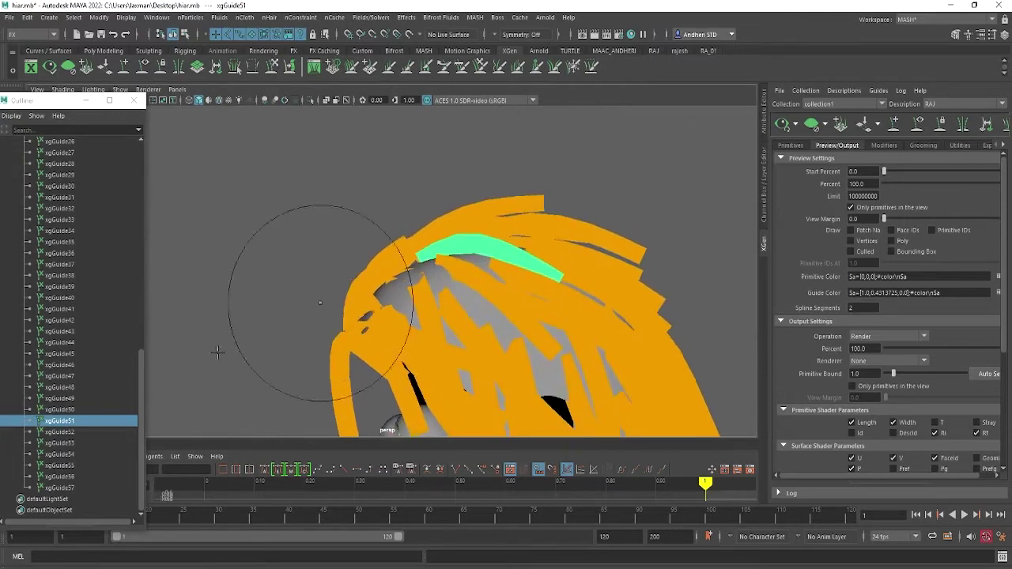
{"action": "left_click", "coordinate": [69, 411]}
{"action": "mouse_move", "coordinate": [475, 305]}
{"action": "left_mouse_down", "text": "alt"}
{"action": "mouse_move", "coordinate": [565, 222]}
{"action": "mouse_move", "coordinate": [677, 232]}
{"action": "mouse_move", "coordinate": [504, 264]}
{"action": "mouse_move", "coordinate": [514, 287]}
{"action": "mouse_move", "coordinate": [300, 303]}
{"action": "left_mouse_up", "text": "alt"}
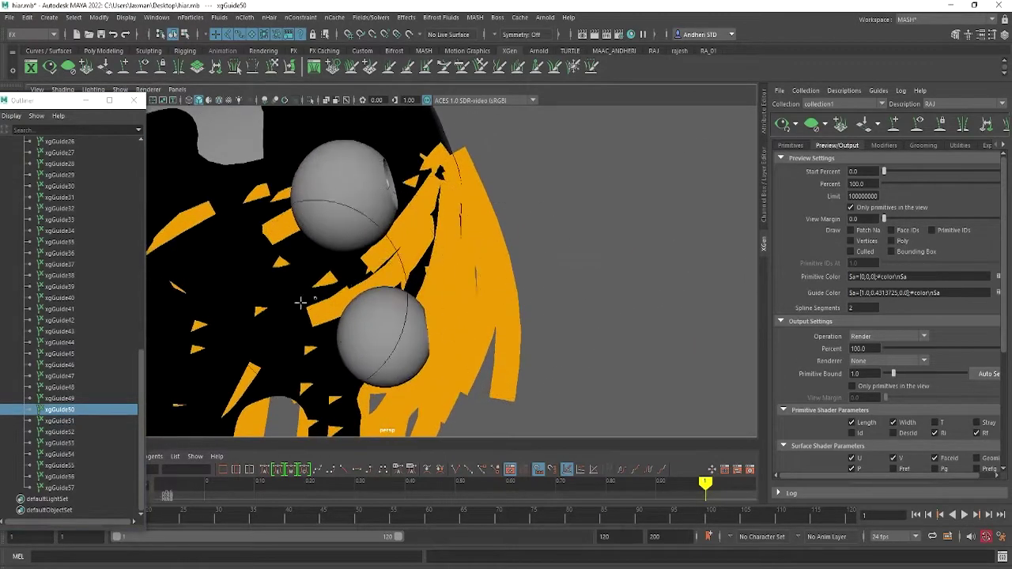
{"action": "mouse_move", "coordinate": [490, 301]}
{"action": "left_mouse_down", "text": "alt"}
{"action": "mouse_move", "coordinate": [498, 310]}
{"action": "mouse_move", "coordinate": [501, 283]}
{"action": "mouse_move", "coordinate": [414, 288]}
{"action": "mouse_move", "coordinate": [422, 254]}
{"action": "left_mouse_up", "text": "alt"}
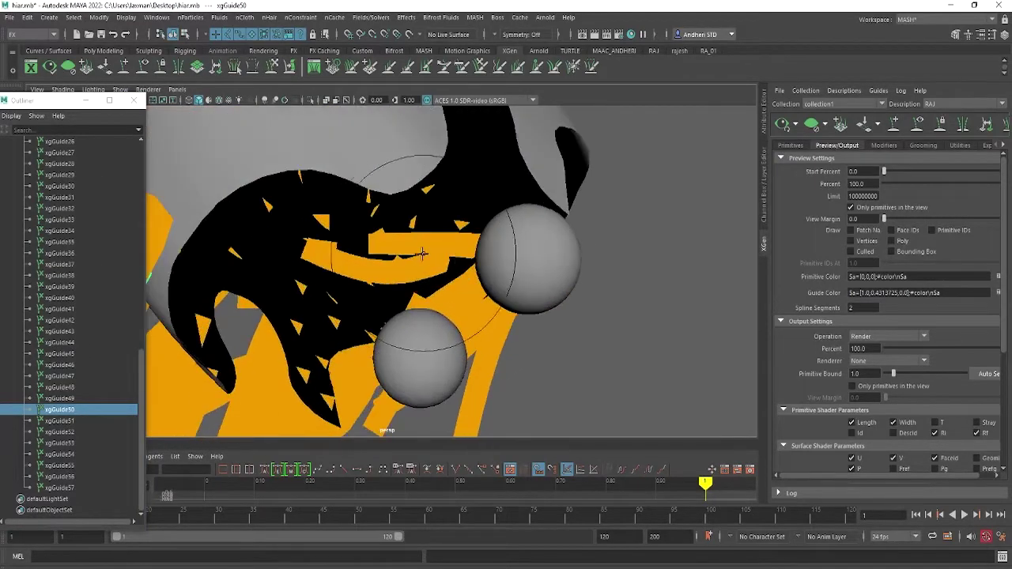
{"action": "left_click", "coordinate": [61, 422]}
{"action": "left_click", "coordinate": [59, 433]}
{"action": "left_click", "coordinate": [59, 444]}
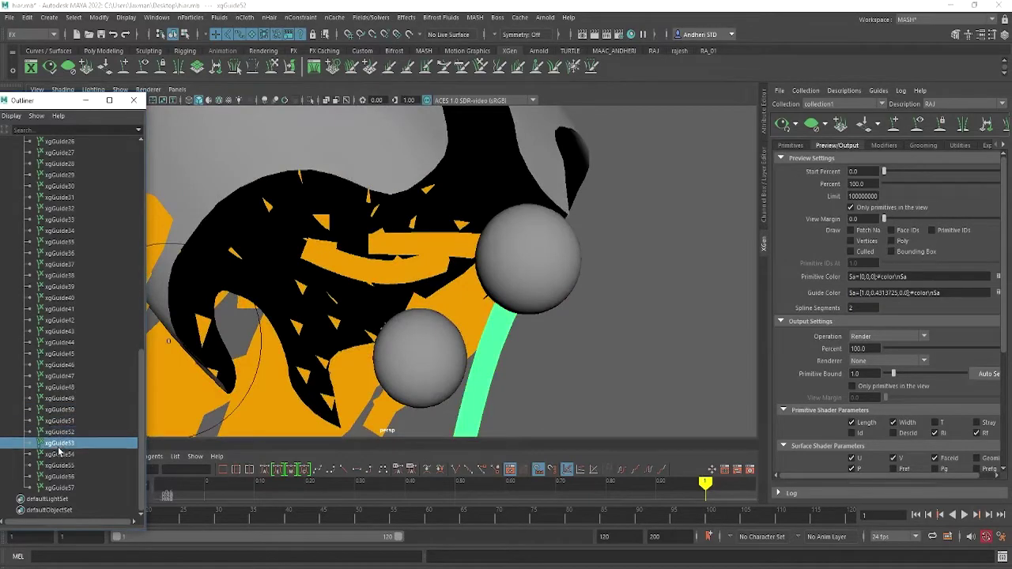
{"action": "left_click", "coordinate": [58, 454]}
{"action": "left_click", "coordinate": [58, 466]}
{"action": "left_click", "coordinate": [59, 420]}
{"action": "left_click", "coordinate": [58, 386]}
{"action": "left_click", "coordinate": [58, 354]}
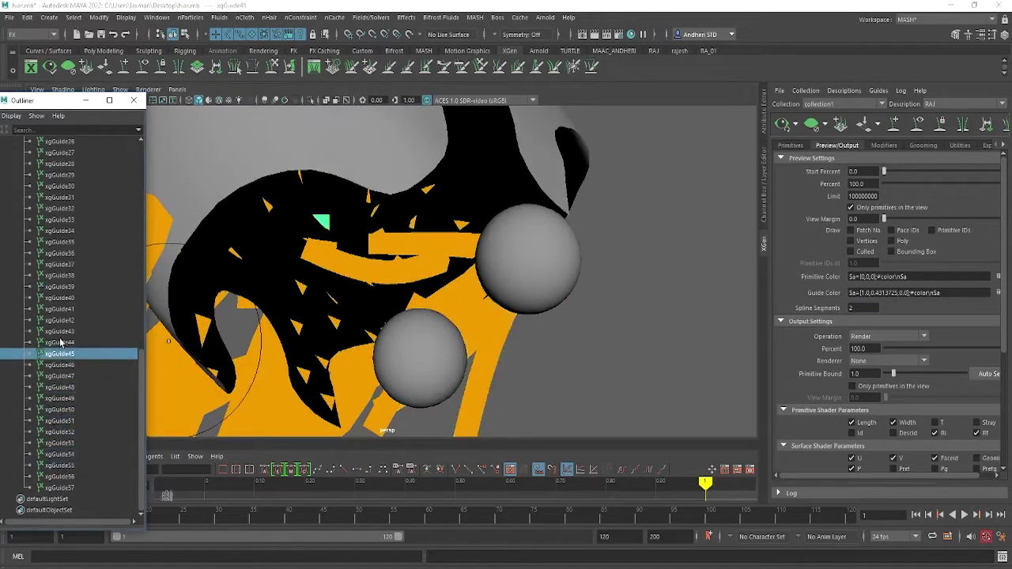
{"action": "left_click", "coordinate": [58, 332]}
{"action": "left_click", "coordinate": [59, 309]}
{"action": "left_click", "coordinate": [61, 298]}
{"action": "left_click", "coordinate": [59, 309]}
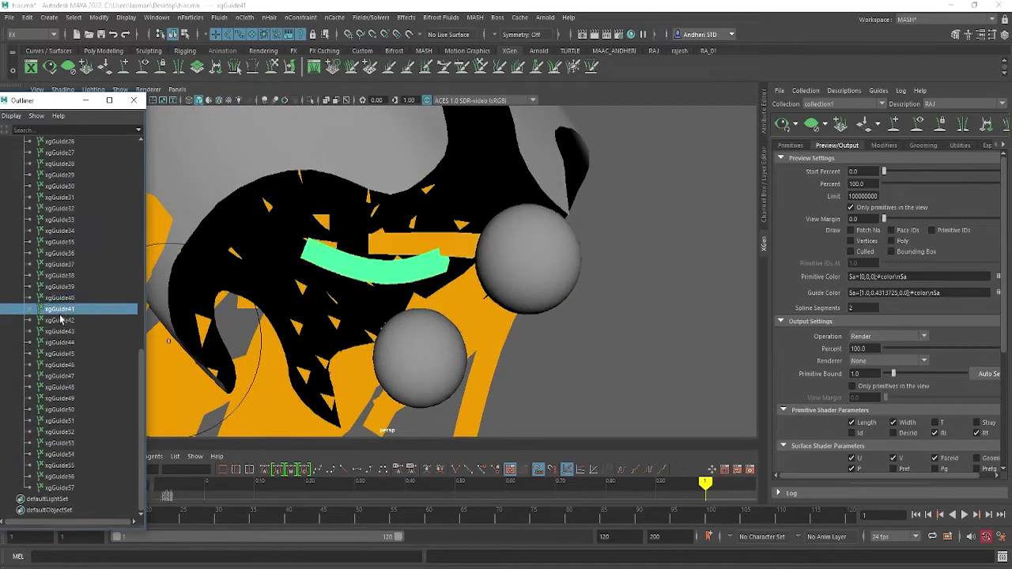
{"action": "mouse_move", "coordinate": [522, 237]}
{"action": "left_mouse_down", "text": "alt"}
{"action": "mouse_move", "coordinate": [393, 277]}
{"action": "mouse_move", "coordinate": [425, 224]}
{"action": "left_mouse_up", "text": "alt"}
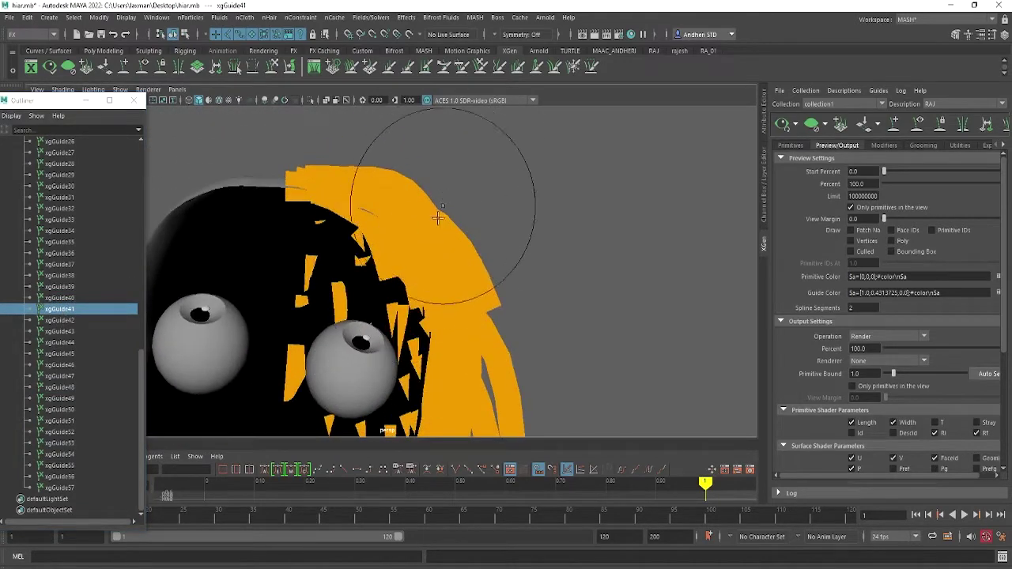
{"action": "mouse_move", "coordinate": [464, 135]}
{"action": "left_mouse_down", "text": "alt"}
{"action": "mouse_move", "coordinate": [372, 317]}
{"action": "mouse_move", "coordinate": [407, 323]}
{"action": "mouse_move", "coordinate": [314, 267]}
{"action": "mouse_move", "coordinate": [430, 233]}
{"action": "left_mouse_up", "text": "alt"}
{"action": "left_click", "coordinate": [60, 299]}
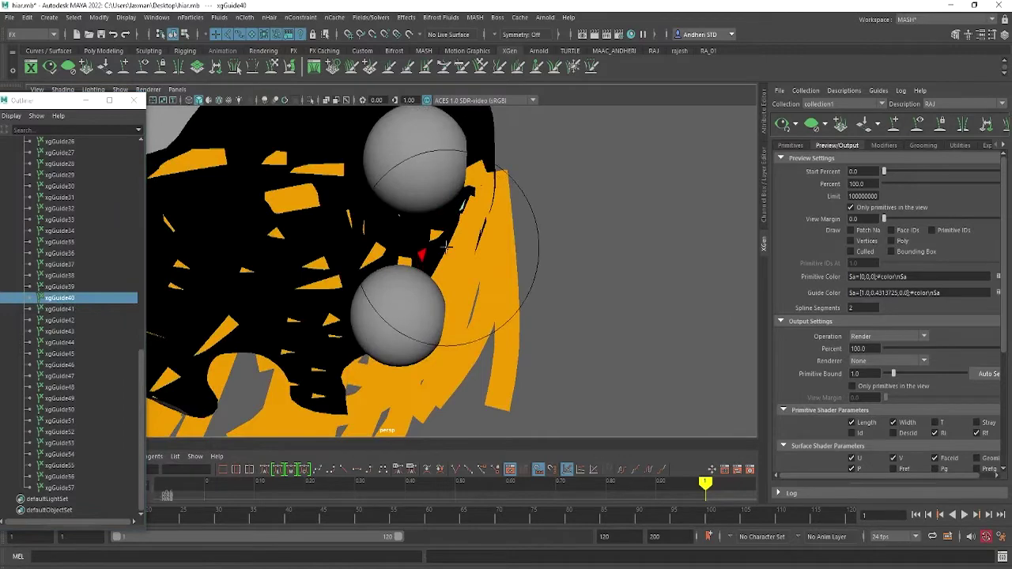
{"action": "mouse_move", "coordinate": [439, 250]}
{"action": "left_mouse_down", "text": "alt"}
{"action": "mouse_move", "coordinate": [197, 280]}
{"action": "mouse_move", "coordinate": [336, 344]}
{"action": "mouse_move", "coordinate": [309, 293]}
{"action": "mouse_move", "coordinate": [396, 249]}
{"action": "mouse_move", "coordinate": [398, 265]}
{"action": "mouse_move", "coordinate": [373, 198]}
{"action": "mouse_move", "coordinate": [425, 292]}
{"action": "mouse_move", "coordinate": [477, 277]}
{"action": "mouse_move", "coordinate": [459, 269]}
{"action": "mouse_move", "coordinate": [755, 284]}
{"action": "left_mouse_up", "text": "alt"}
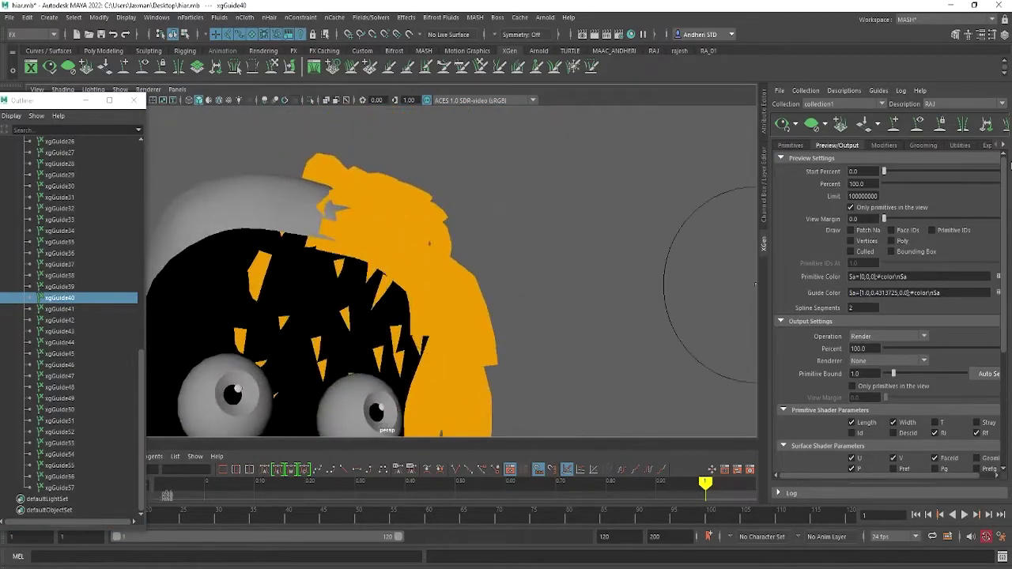
Update the hair preview and raise the Primitives Density to 700, then 3000.
{"action": "left_click", "coordinate": [783, 124]}
{"action": "mouse_move", "coordinate": [449, 303]}
{"action": "left_mouse_down", "text": "alt"}
{"action": "mouse_move", "coordinate": [328, 293]}
{"action": "mouse_move", "coordinate": [725, 294]}
{"action": "left_mouse_up", "text": "alt"}
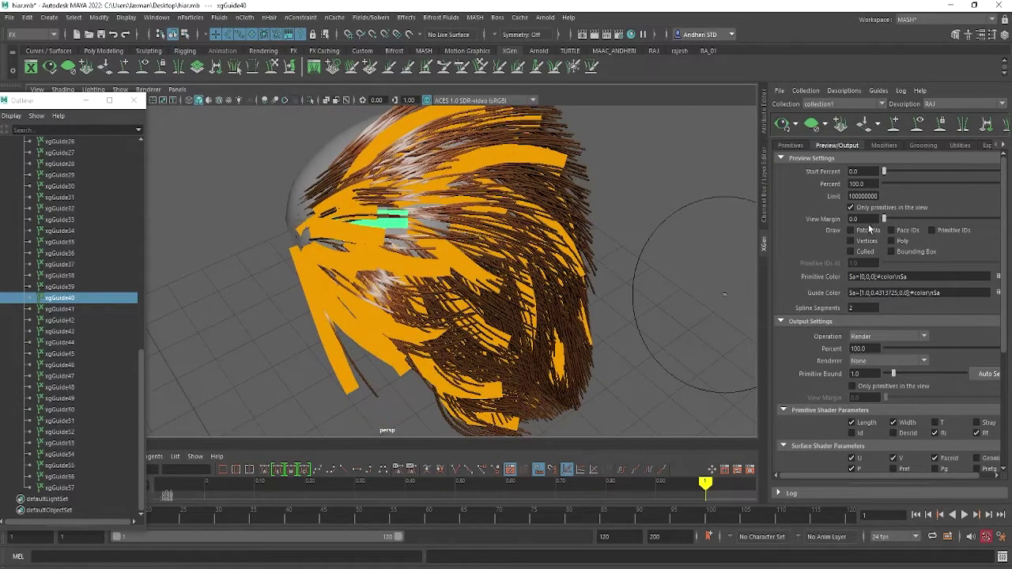
{"action": "left_click", "coordinate": [790, 146]}
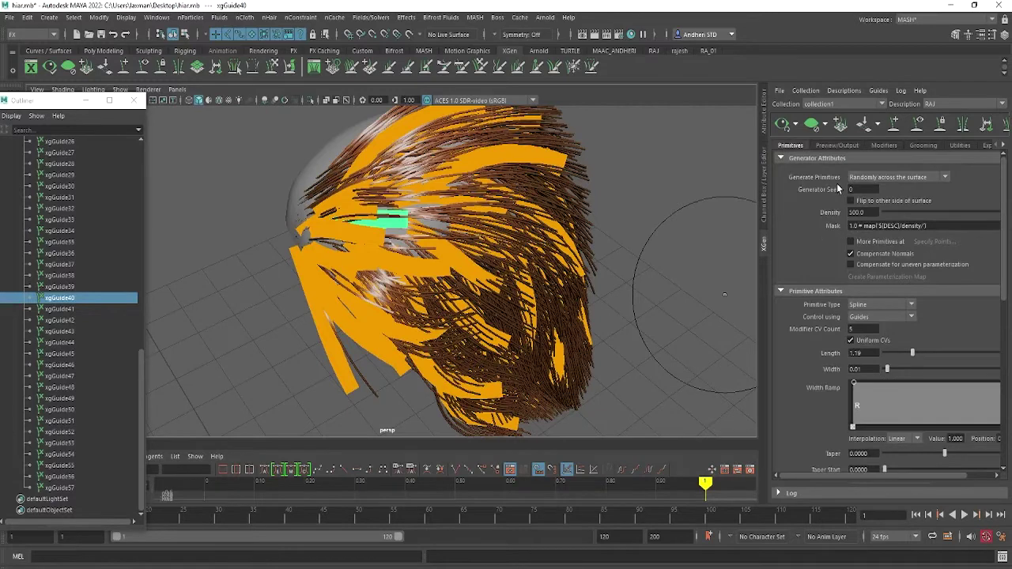
{"action": "left_click", "coordinate": [861, 212]}
{"action": "key", "text": "Return"}
{"action": "left_click", "coordinate": [844, 219]}
{"action": "double_click", "coordinate": [858, 212]}
{"action": "type", "text": "700"}
{"action": "key", "text": "Return"}
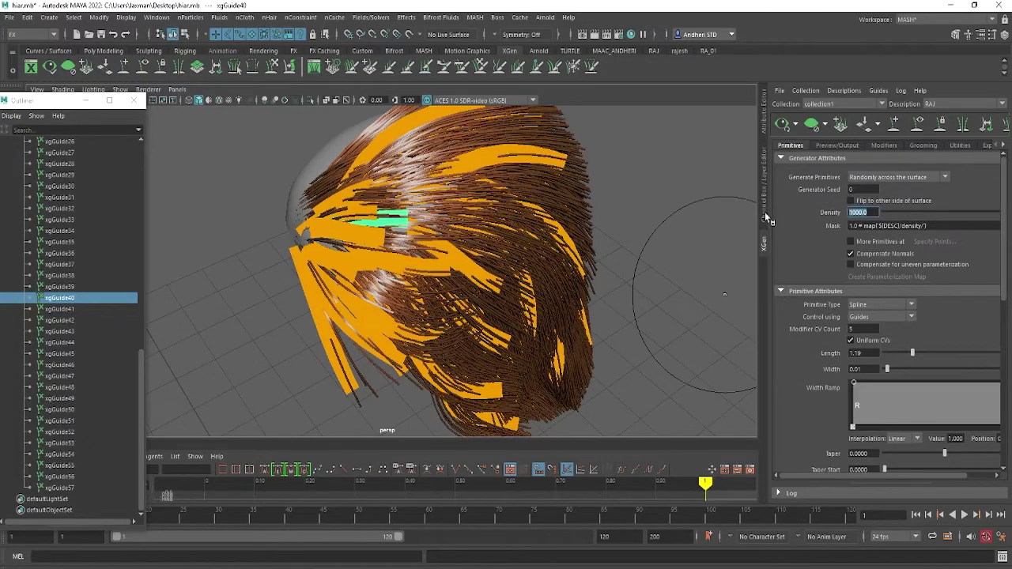
{"action": "type", "text": "3000"}
{"action": "key", "text": "Return"}
{"action": "mouse_move", "coordinate": [621, 237]}
{"action": "left_mouse_down", "text": "alt"}
{"action": "mouse_move", "coordinate": [558, 169]}
{"action": "mouse_move", "coordinate": [689, 248]}
{"action": "mouse_move", "coordinate": [554, 199]}
{"action": "mouse_move", "coordinate": [443, 245]}
{"action": "mouse_move", "coordinate": [492, 251]}
{"action": "mouse_move", "coordinate": [406, 155]}
{"action": "mouse_move", "coordinate": [330, 199]}
{"action": "mouse_move", "coordinate": [594, 164]}
{"action": "mouse_move", "coordinate": [467, 241]}
{"action": "mouse_move", "coordinate": [556, 234]}
{"action": "mouse_move", "coordinate": [511, 249]}
{"action": "mouse_move", "coordinate": [501, 271]}
{"action": "mouse_move", "coordinate": [355, 230]}
{"action": "mouse_move", "coordinate": [384, 249]}
{"action": "mouse_move", "coordinate": [451, 248]}
{"action": "mouse_move", "coordinate": [471, 284]}
{"action": "mouse_move", "coordinate": [467, 266]}
{"action": "left_mouse_up", "text": "alt"}
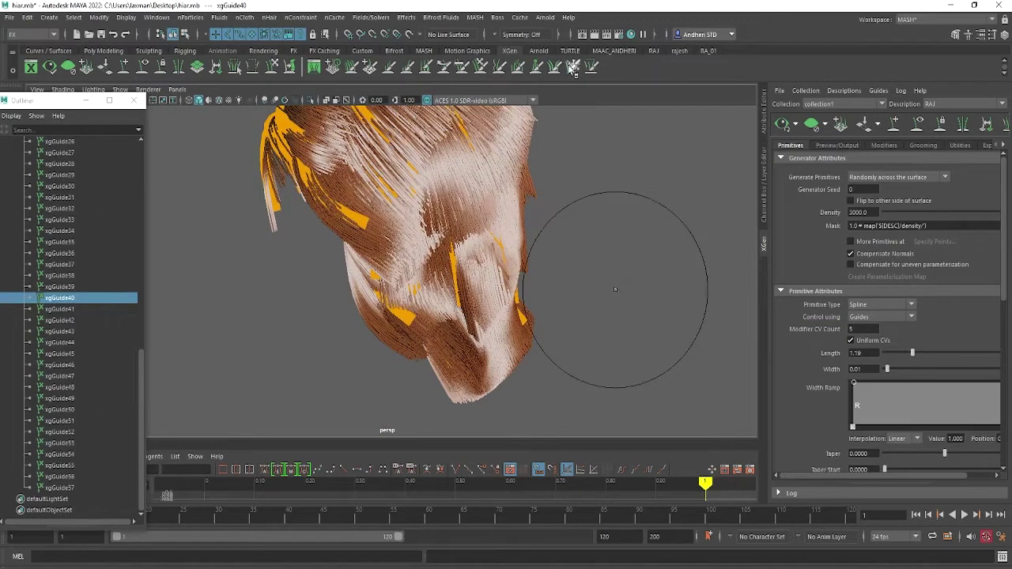
Switch to the Modeling menu set, create interactive groom splines, and show XGen's Utilities tools.
{"action": "left_click", "coordinate": [33, 35]}
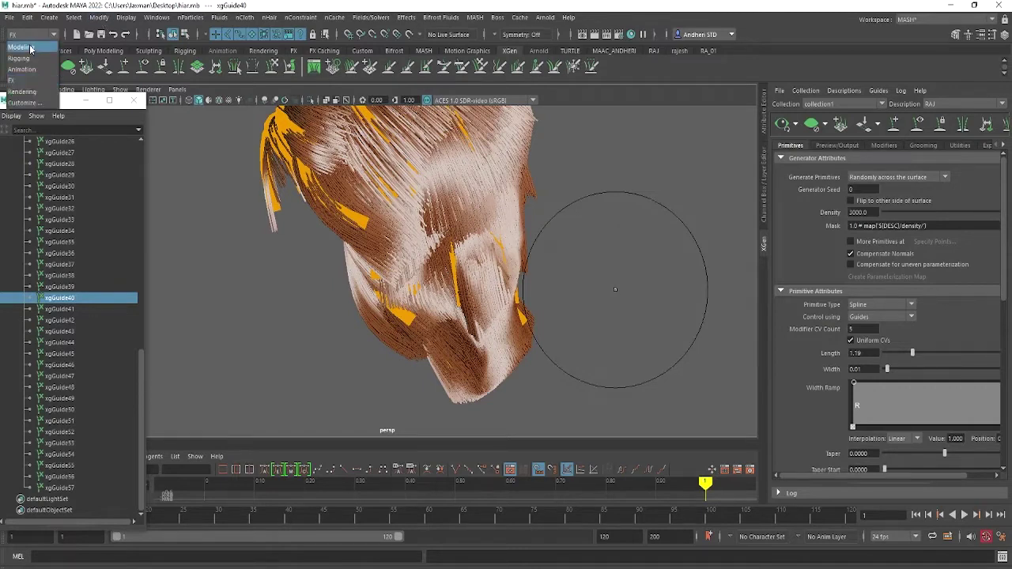
{"action": "left_click", "coordinate": [30, 48]}
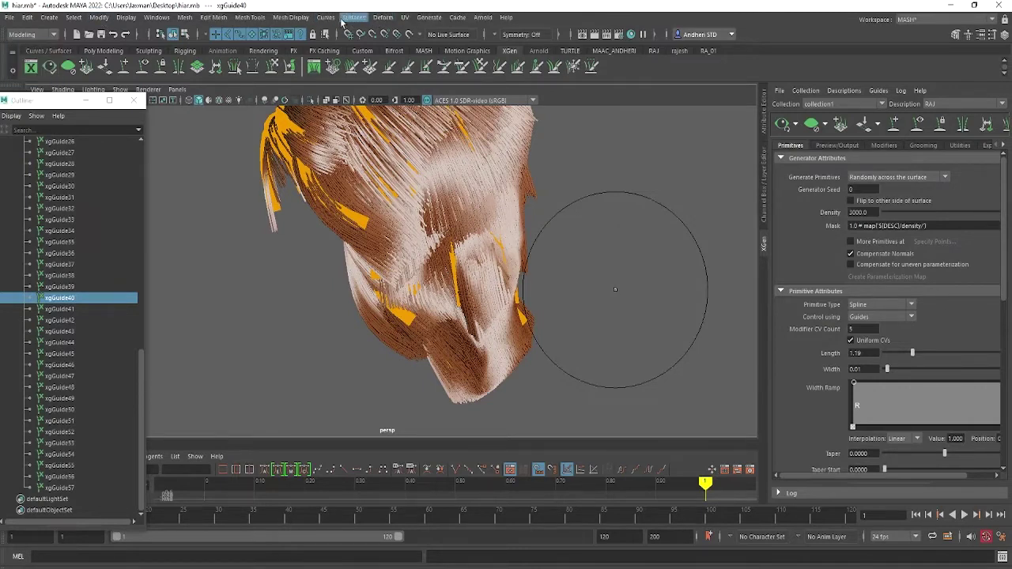
{"action": "left_click", "coordinate": [428, 17]}
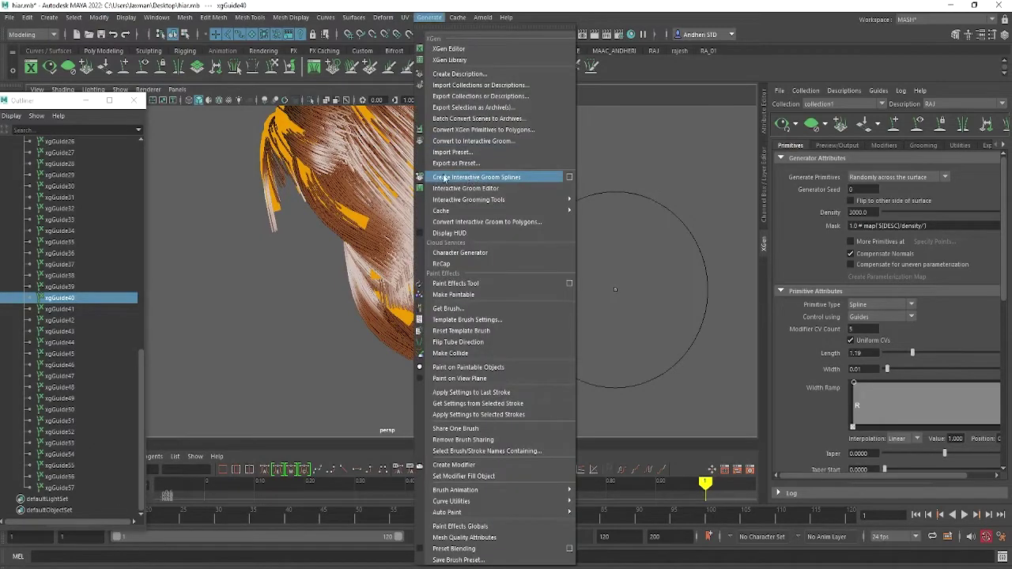
{"action": "left_click", "coordinate": [216, 283]}
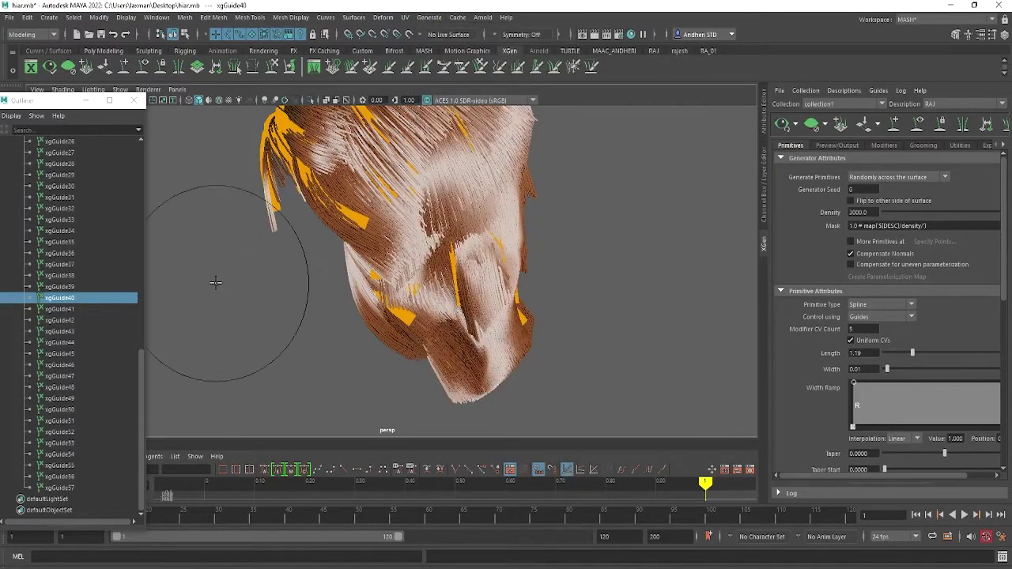
{"action": "left_click", "coordinate": [970, 147]}
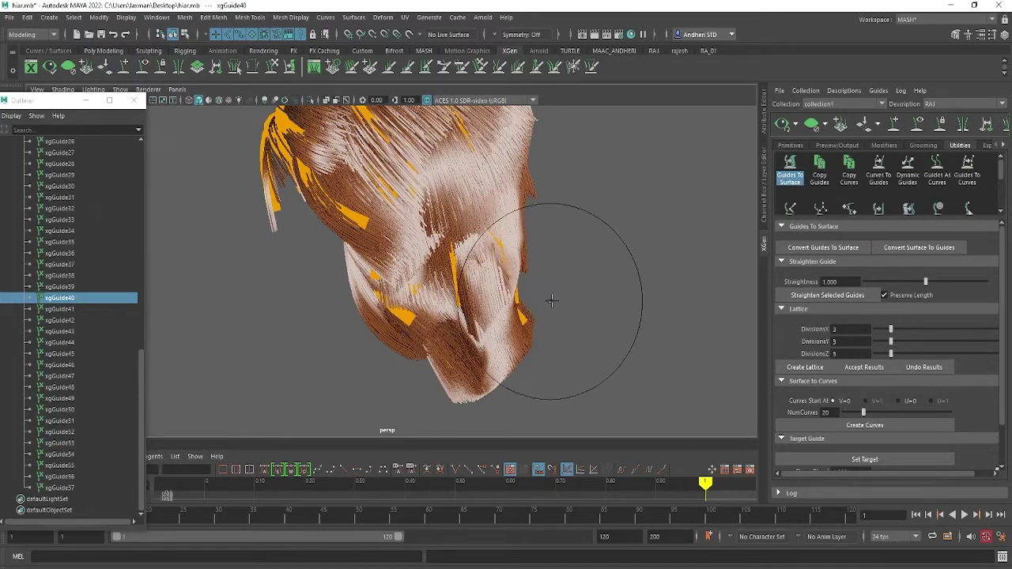
{"action": "mouse_move", "coordinate": [486, 305]}
{"action": "left_mouse_down", "text": "alt"}
{"action": "mouse_move", "coordinate": [569, 271]}
{"action": "mouse_move", "coordinate": [543, 267]}
{"action": "mouse_move", "coordinate": [468, 296]}
{"action": "mouse_move", "coordinate": [483, 317]}
{"action": "mouse_move", "coordinate": [404, 316]}
{"action": "mouse_move", "coordinate": [450, 301]}
{"action": "left_mouse_up", "text": "alt"}
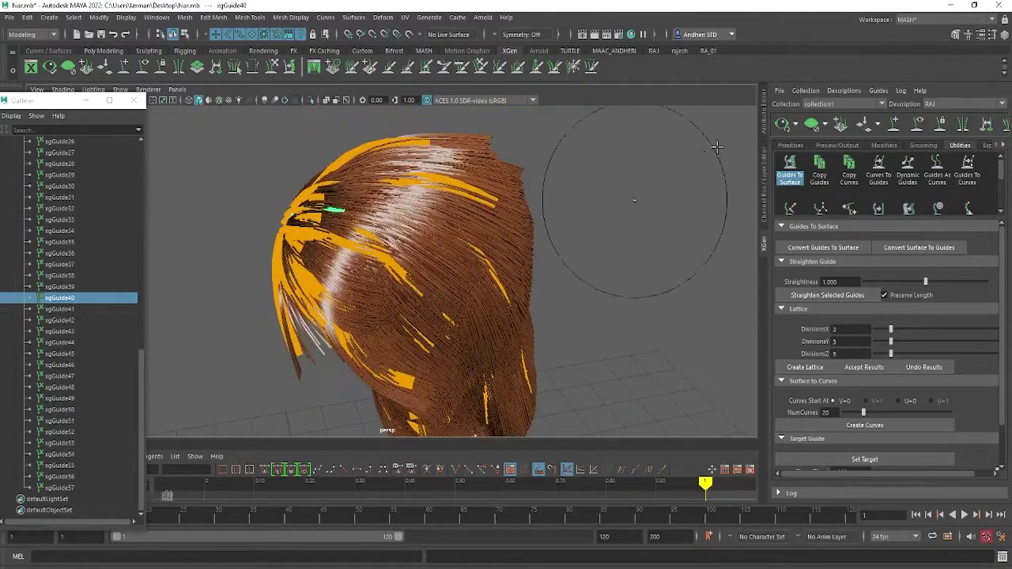
Open the Width Ramp in its larger editor and try initial key edits, undoing two of them.
{"action": "left_click", "coordinate": [790, 146]}
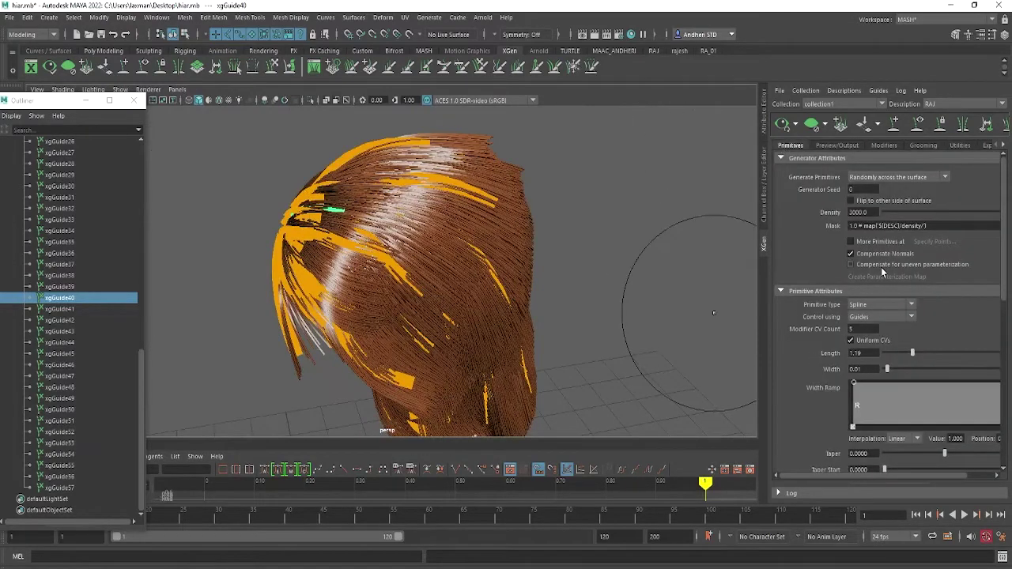
{"action": "scroll", "coordinate": [883, 272], "scroll_direction": "down", "scroll_amount": 1}
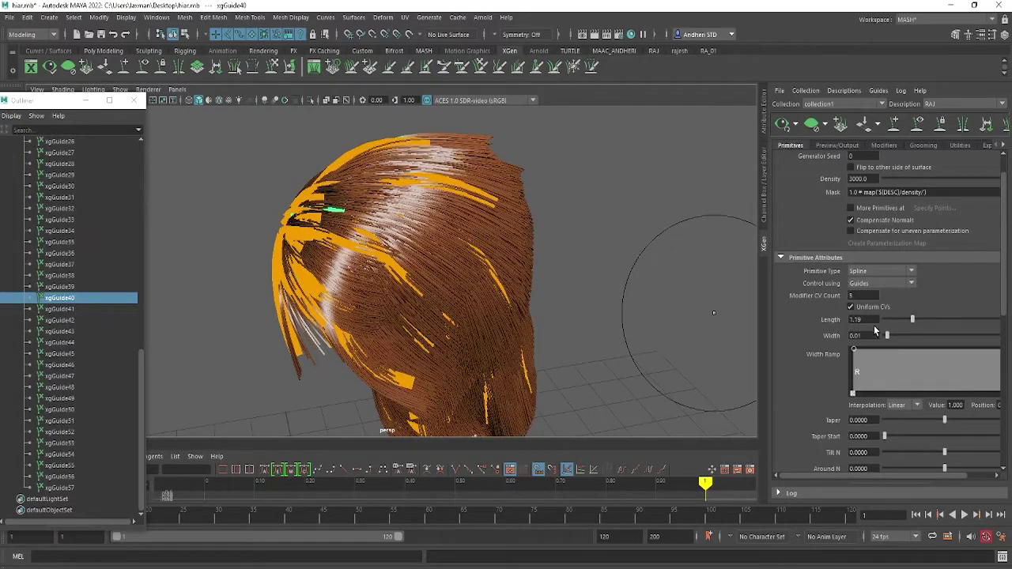
{"action": "scroll", "coordinate": [892, 336], "scroll_direction": "down", "scroll_amount": 1}
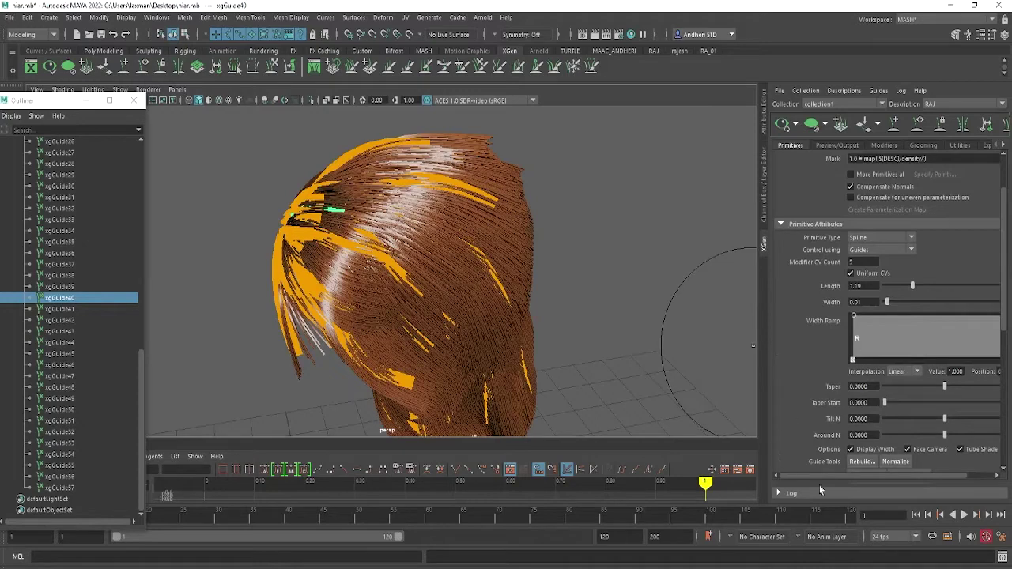
{"action": "left_click_drag", "start_coordinate": [819, 474], "coordinate": [947, 472]}
{"action": "left_click", "coordinate": [991, 346]}
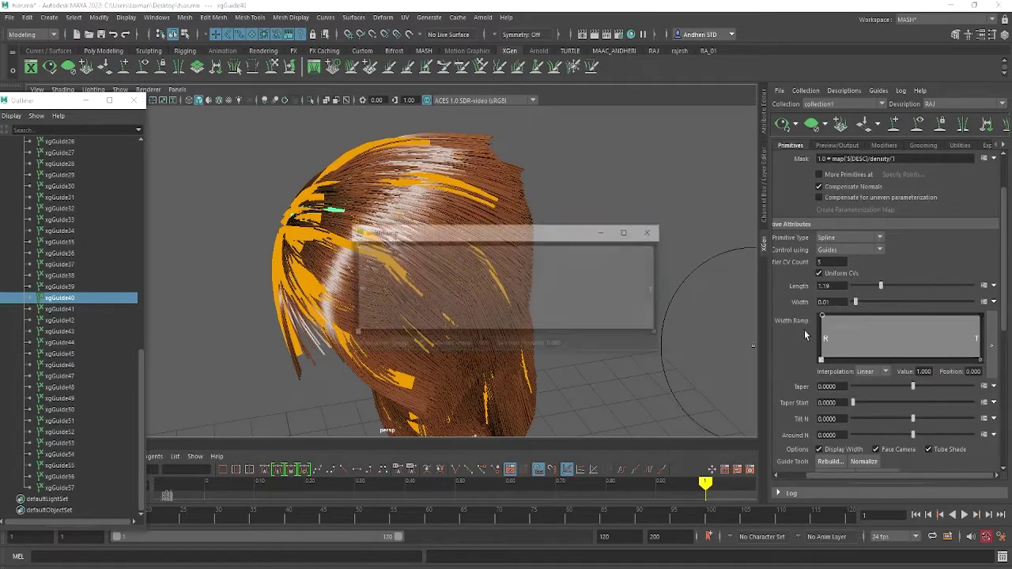
{"action": "left_click_drag", "start_coordinate": [597, 231], "coordinate": [711, 241]}
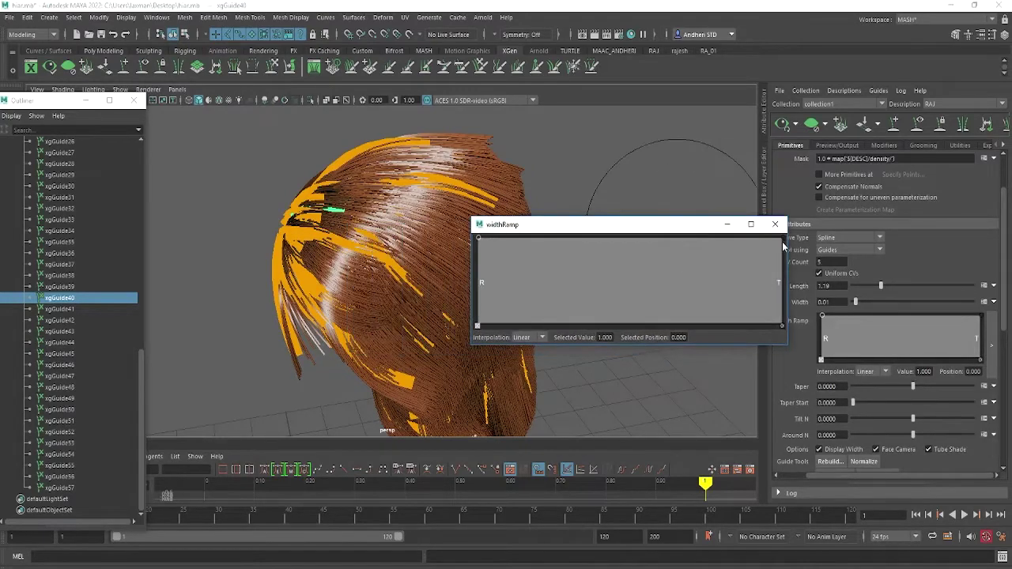
{"action": "left_click_drag", "start_coordinate": [780, 239], "coordinate": [777, 350]}
{"action": "scroll", "coordinate": [601, 372], "scroll_direction": "up", "scroll_amount": 3}
{"action": "scroll", "coordinate": [602, 372], "scroll_direction": "up", "scroll_amount": 3}
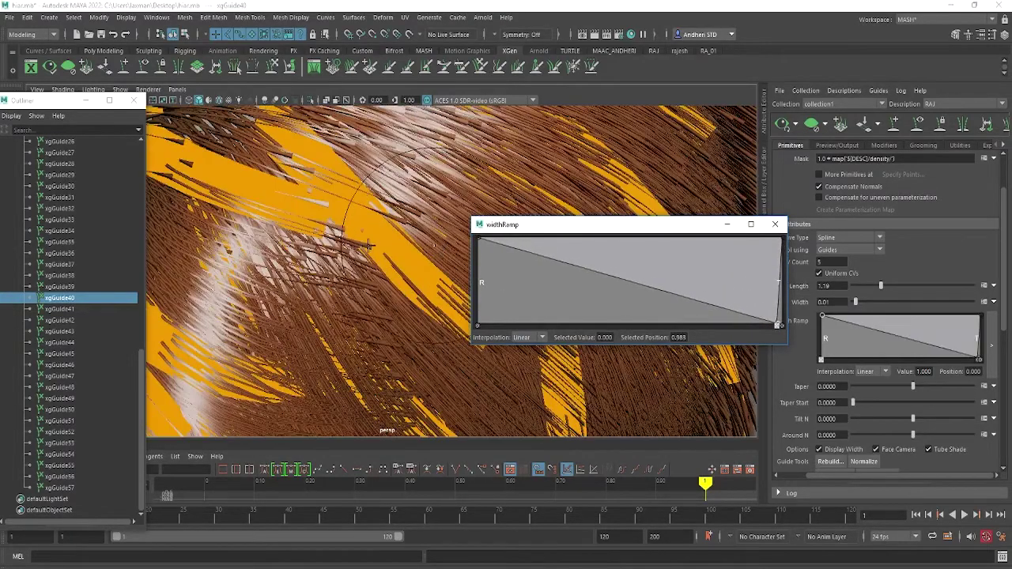
{"action": "scroll", "coordinate": [570, 356], "scroll_direction": "up", "scroll_amount": 2}
{"action": "left_click_drag", "start_coordinate": [559, 261], "coordinate": [561, 233]}
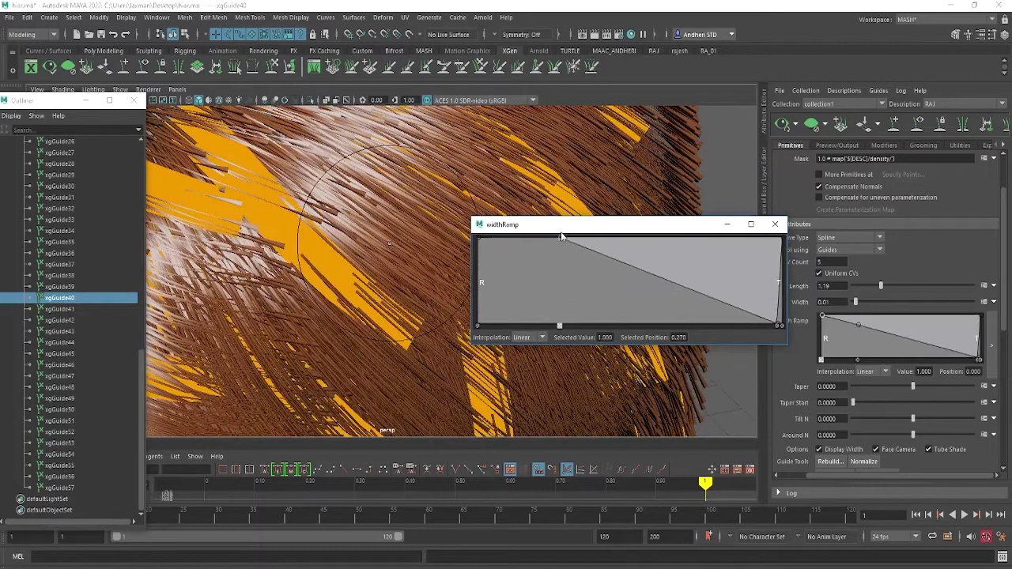
{"action": "key", "text": "ctrl+z"}
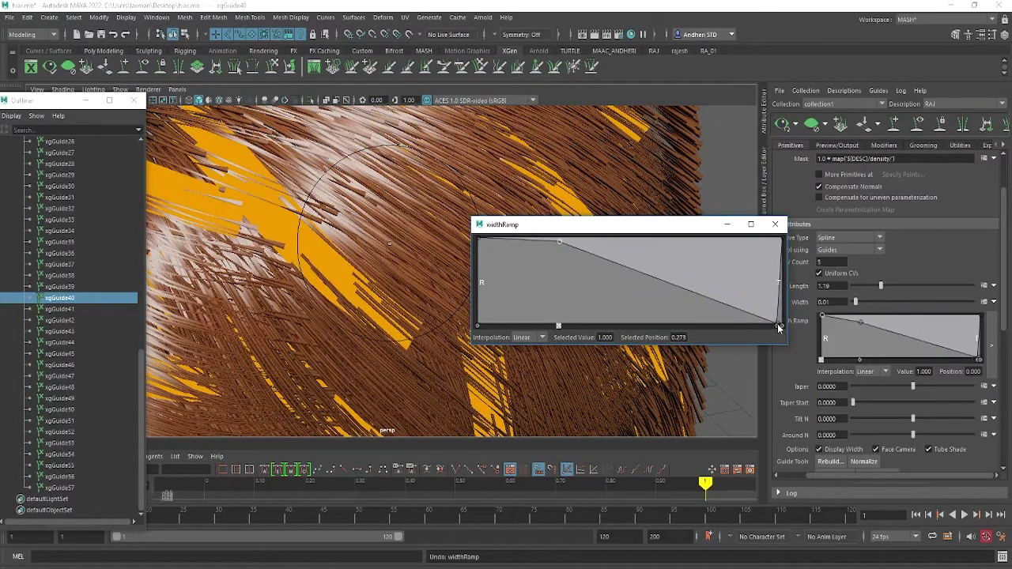
{"action": "key", "text": "ctrl+z"}
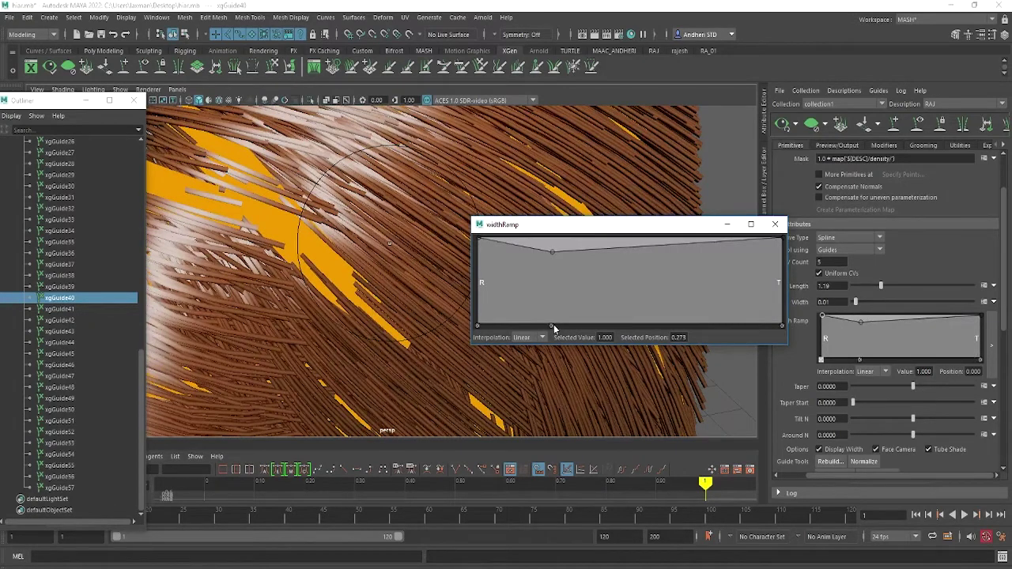
Reshape the width ramp to start at zero at the root and rise toward the tip.
{"action": "left_click_drag", "start_coordinate": [593, 224], "coordinate": [678, 207]}
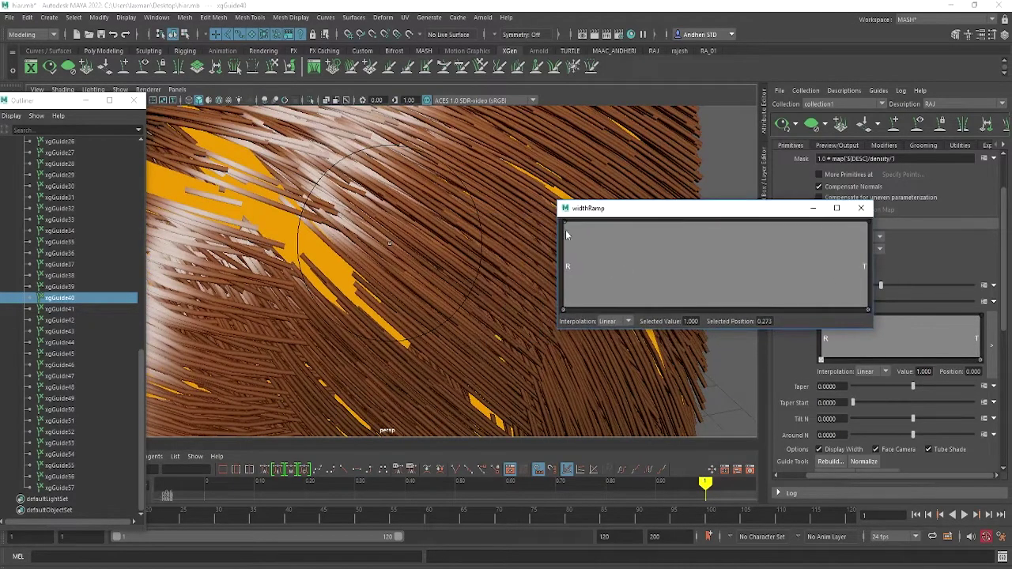
{"action": "mouse_move", "coordinate": [564, 227]}
{"action": "left_mouse_down"}
{"action": "mouse_move", "coordinate": [576, 386]}
{"action": "mouse_move", "coordinate": [617, 330]}
{"action": "left_mouse_up"}
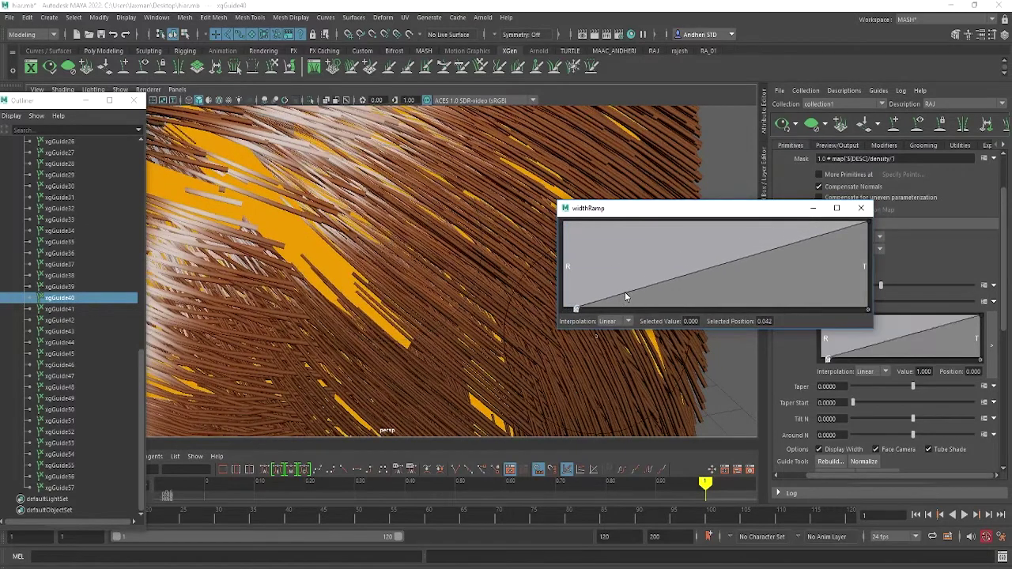
{"action": "mouse_move", "coordinate": [625, 296]}
{"action": "left_mouse_down"}
{"action": "mouse_move", "coordinate": [621, 267]}
{"action": "mouse_move", "coordinate": [629, 274]}
{"action": "left_mouse_up"}
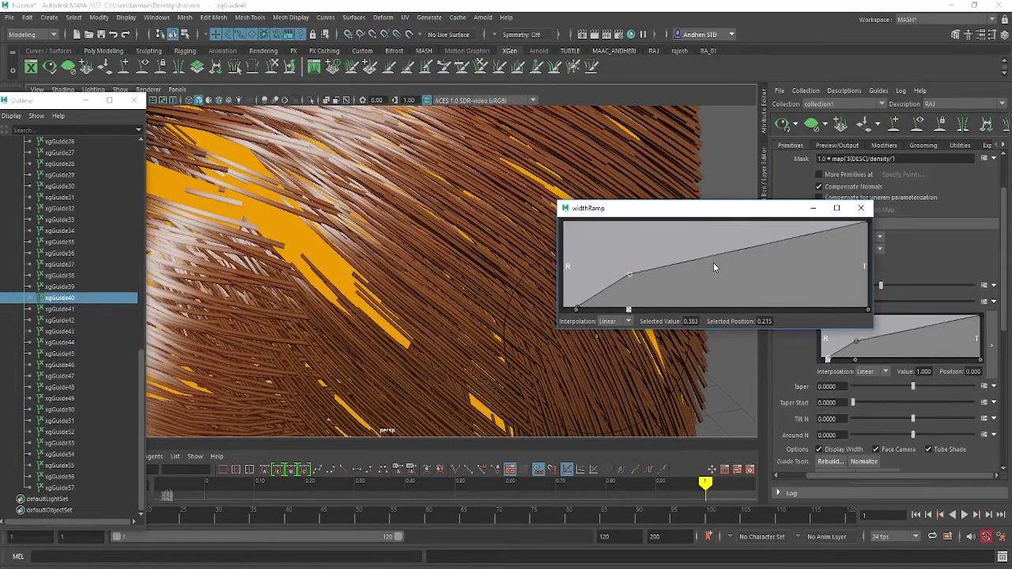
{"action": "left_click_drag", "start_coordinate": [713, 267], "coordinate": [708, 238]}
{"action": "left_click_drag", "start_coordinate": [790, 232], "coordinate": [733, 177]}
{"action": "left_click", "coordinate": [847, 169]}
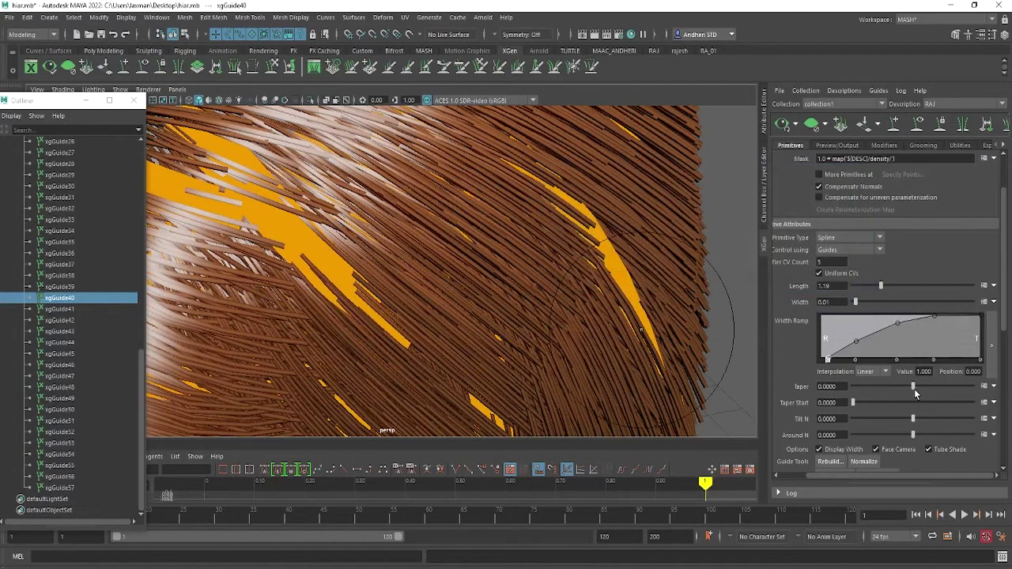
Set Taper to 1.0 and Taper Start to 0.125, undoing a Tilt N change to 58.94.
{"action": "mouse_move", "coordinate": [914, 388]}
{"action": "left_mouse_down"}
{"action": "mouse_move", "coordinate": [995, 398]}
{"action": "mouse_move", "coordinate": [988, 379]}
{"action": "left_mouse_up"}
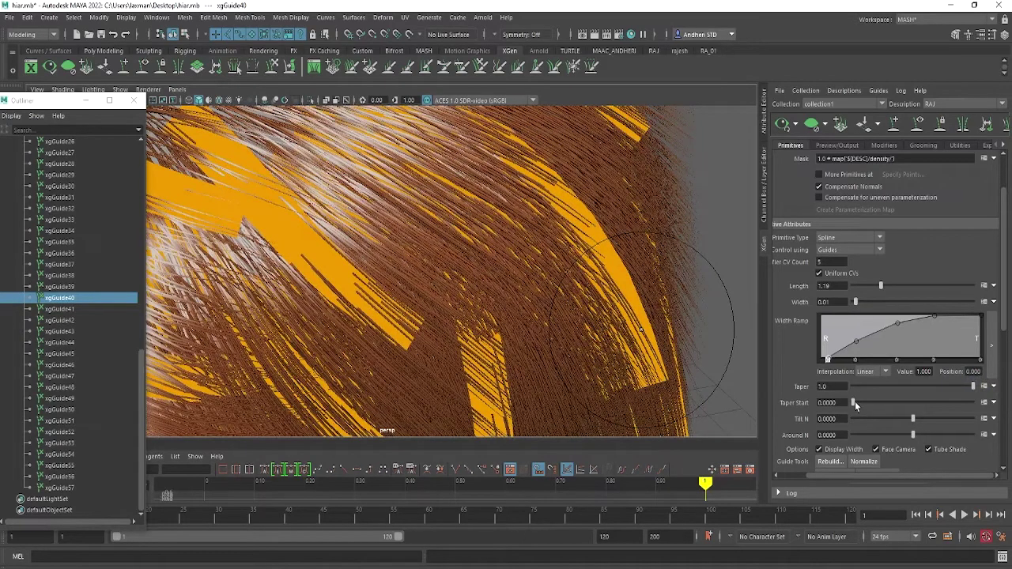
{"action": "mouse_move", "coordinate": [855, 401]}
{"action": "left_mouse_down"}
{"action": "mouse_move", "coordinate": [884, 404]}
{"action": "mouse_move", "coordinate": [781, 402]}
{"action": "left_mouse_up"}
{"action": "left_click_drag", "start_coordinate": [914, 419], "coordinate": [923, 426]}
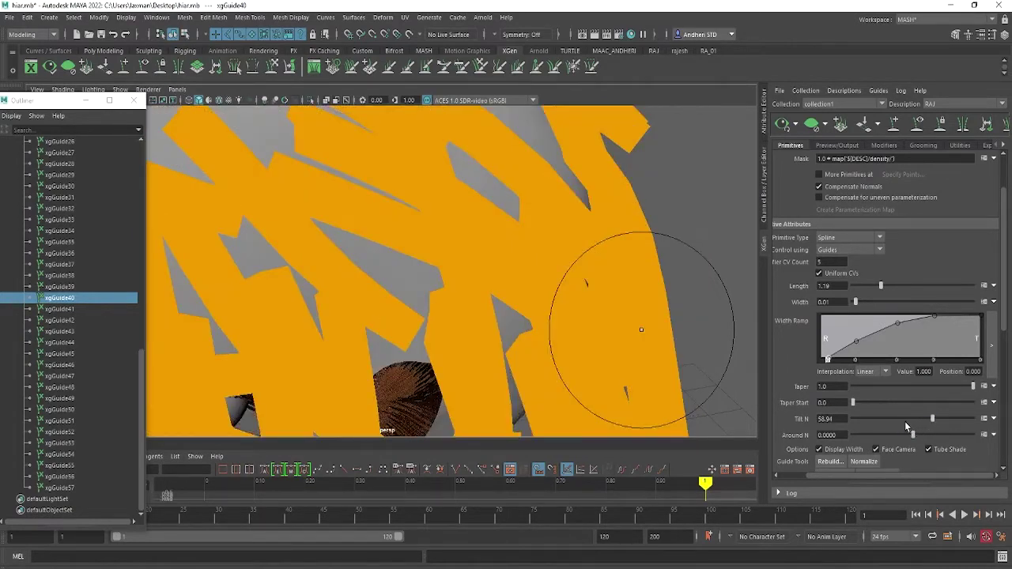
{"action": "key", "text": "ctrl+z"}
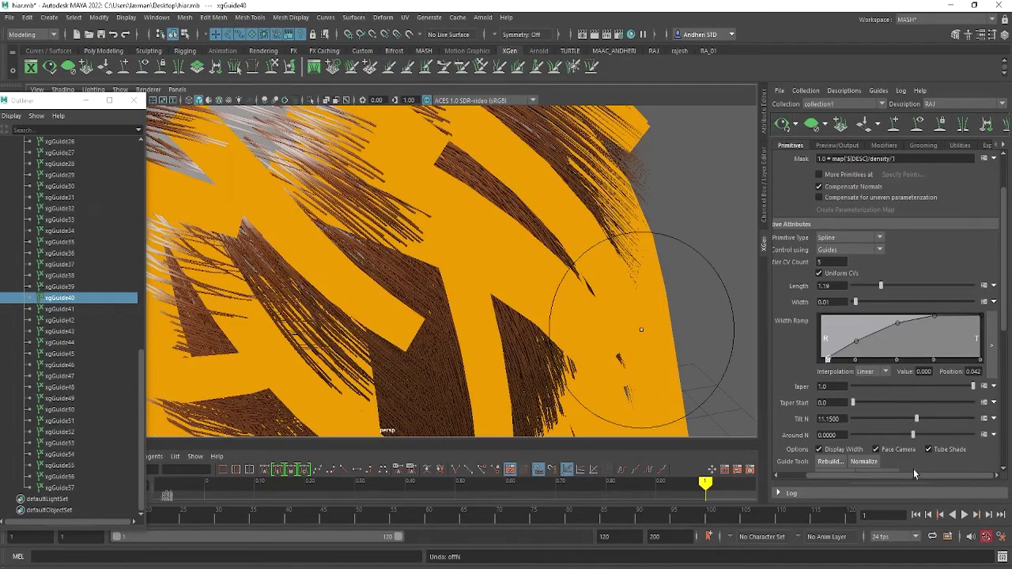
{"action": "left_click_drag", "start_coordinate": [853, 403], "coordinate": [882, 409]}
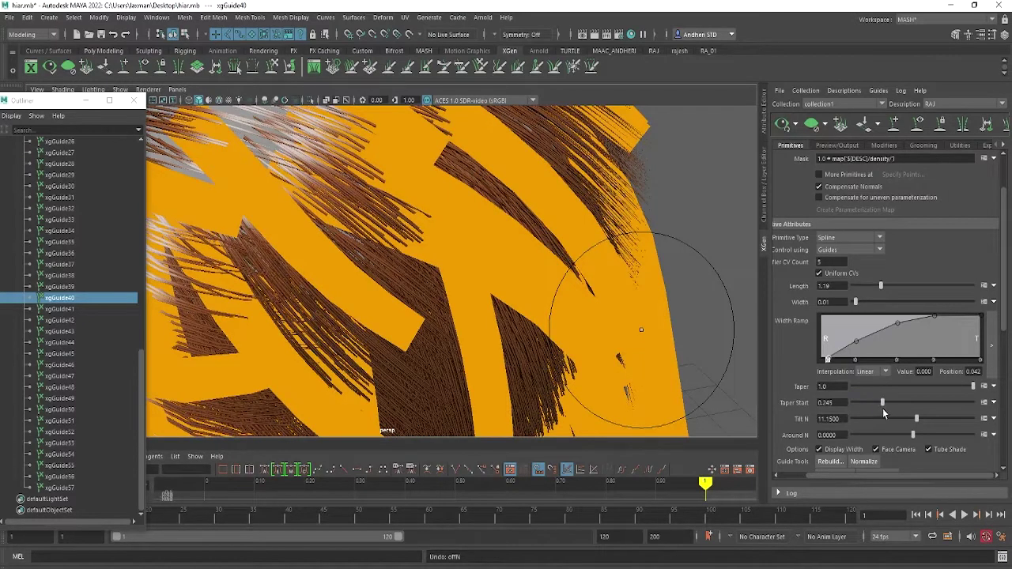
{"action": "left_click_drag", "start_coordinate": [883, 411], "coordinate": [865, 406]}
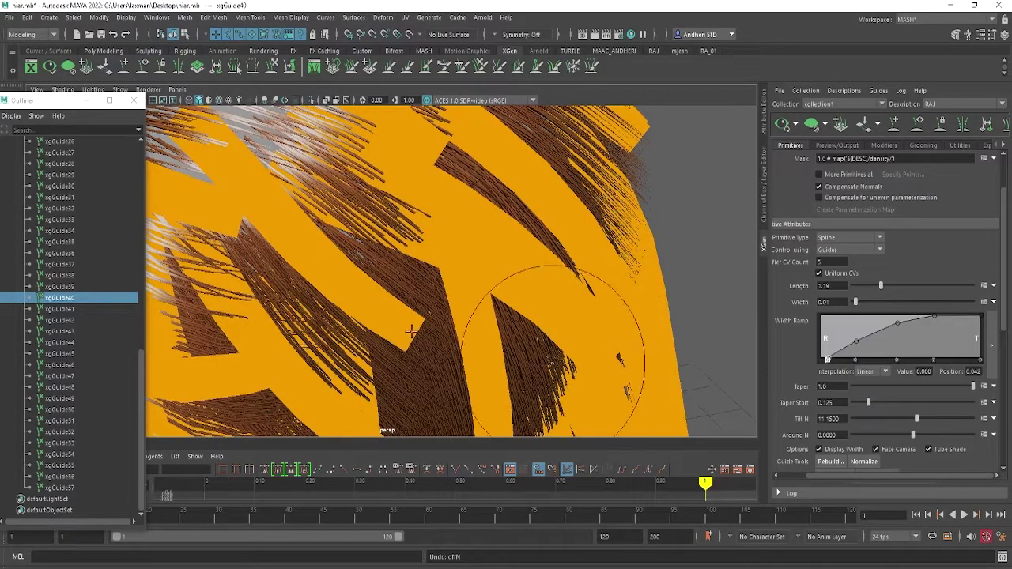
{"action": "mouse_move", "coordinate": [520, 305]}
{"action": "left_mouse_down", "text": "alt"}
{"action": "mouse_move", "coordinate": [385, 171]}
{"action": "mouse_move", "coordinate": [436, 290]}
{"action": "mouse_move", "coordinate": [485, 321]}
{"action": "mouse_move", "coordinate": [389, 229]}
{"action": "mouse_move", "coordinate": [411, 249]}
{"action": "left_mouse_up", "text": "alt"}
{"action": "right_click_drag", "start_coordinate": [411, 248], "coordinate": [506, 292], "text": "alt"}
View the hair from behind and raise the lower-left width ramp key to 0.592.
{"action": "mouse_move", "coordinate": [506, 292]}
{"action": "left_mouse_down", "text": "alt"}
{"action": "mouse_move", "coordinate": [459, 269]}
{"action": "mouse_move", "coordinate": [356, 265]}
{"action": "left_mouse_up", "text": "alt"}
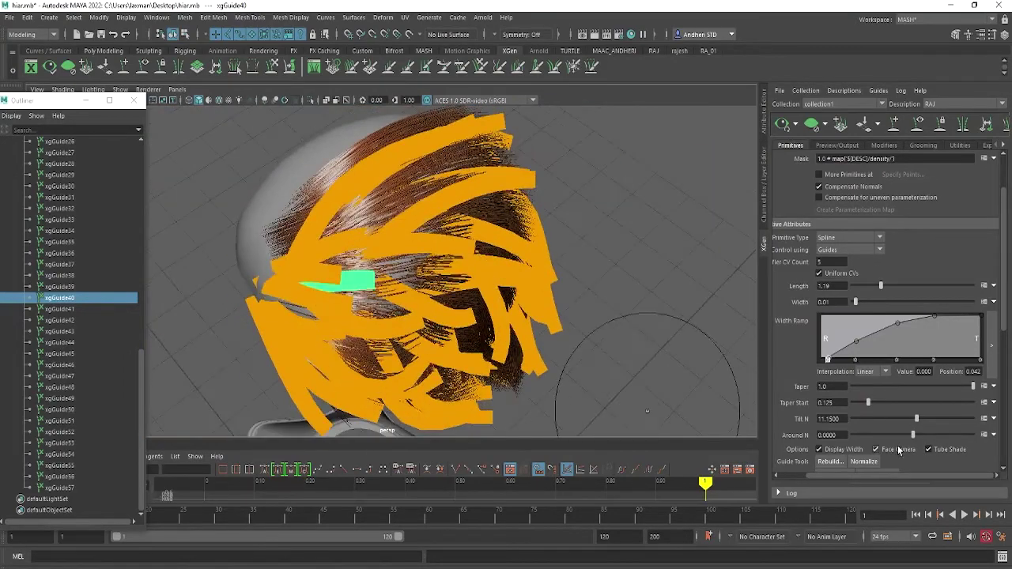
{"action": "scroll", "coordinate": [871, 451], "scroll_direction": "down", "scroll_amount": 2}
{"action": "scroll", "coordinate": [870, 410], "scroll_direction": "down", "scroll_amount": 2}
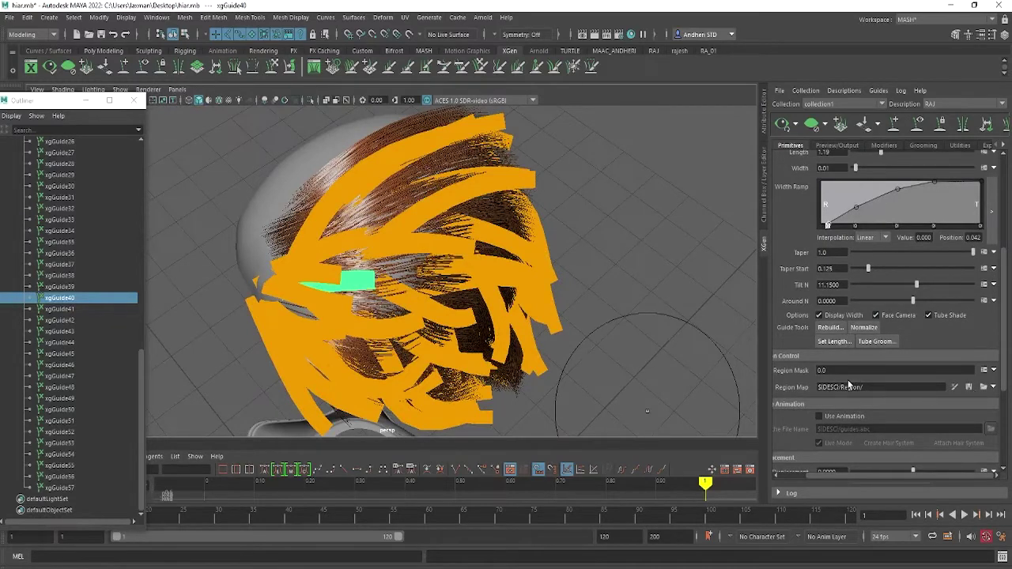
{"action": "scroll", "coordinate": [850, 384], "scroll_direction": "down", "scroll_amount": 2}
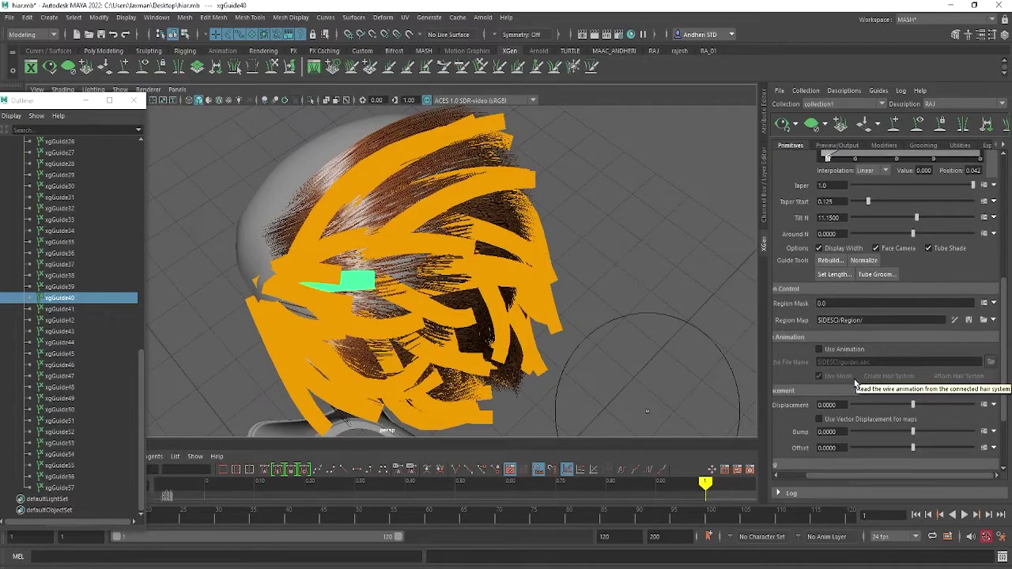
{"action": "scroll", "coordinate": [855, 383], "scroll_direction": "up", "scroll_amount": 1}
{"action": "scroll", "coordinate": [855, 383], "scroll_direction": "up", "scroll_amount": 1}
{"action": "scroll", "coordinate": [856, 373], "scroll_direction": "up", "scroll_amount": 2}
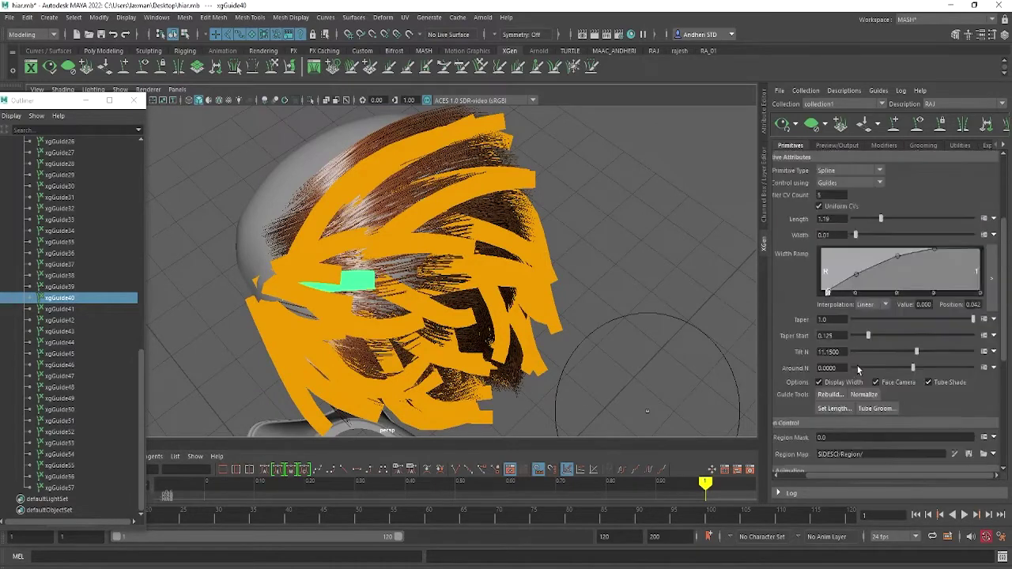
{"action": "scroll", "coordinate": [858, 369], "scroll_direction": "up", "scroll_amount": 4}
{"action": "left_click", "coordinate": [900, 392]}
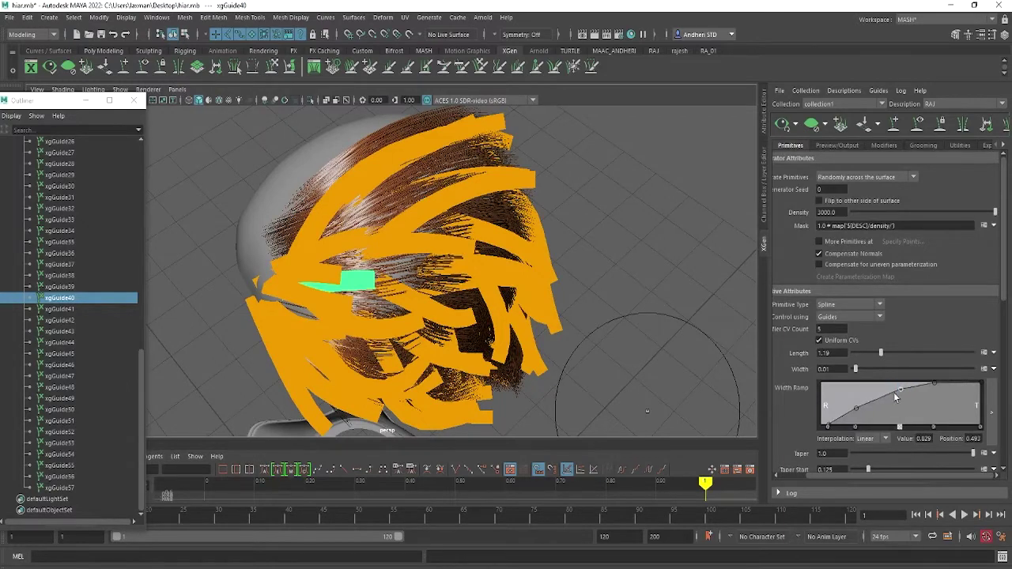
{"action": "left_click_drag", "start_coordinate": [857, 409], "coordinate": [867, 399]}
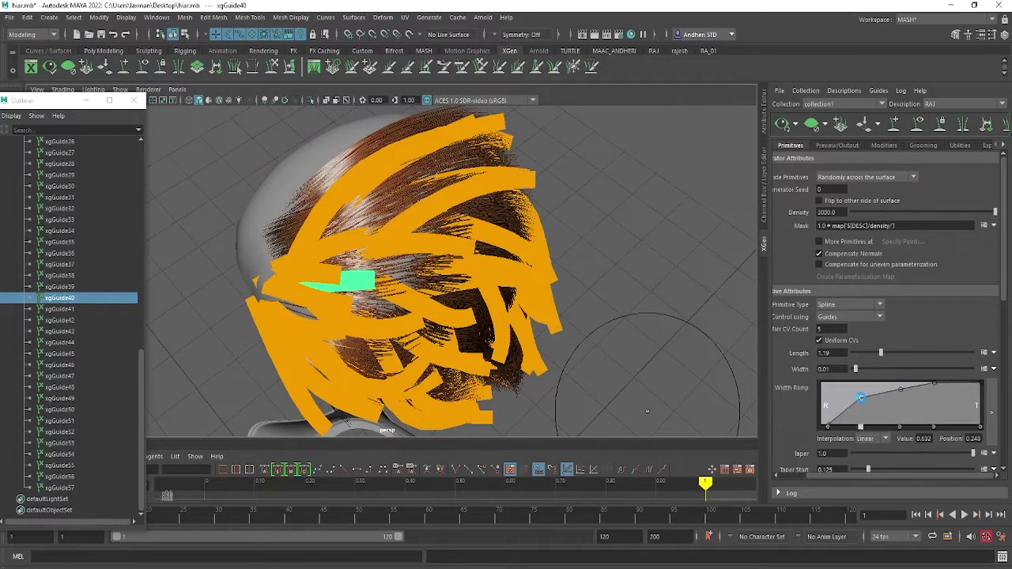
Set the description density to 5000, then inspect the fuller hair from the rear.
{"action": "left_click_drag", "start_coordinate": [538, 295], "coordinate": [632, 237], "text": "alt"}
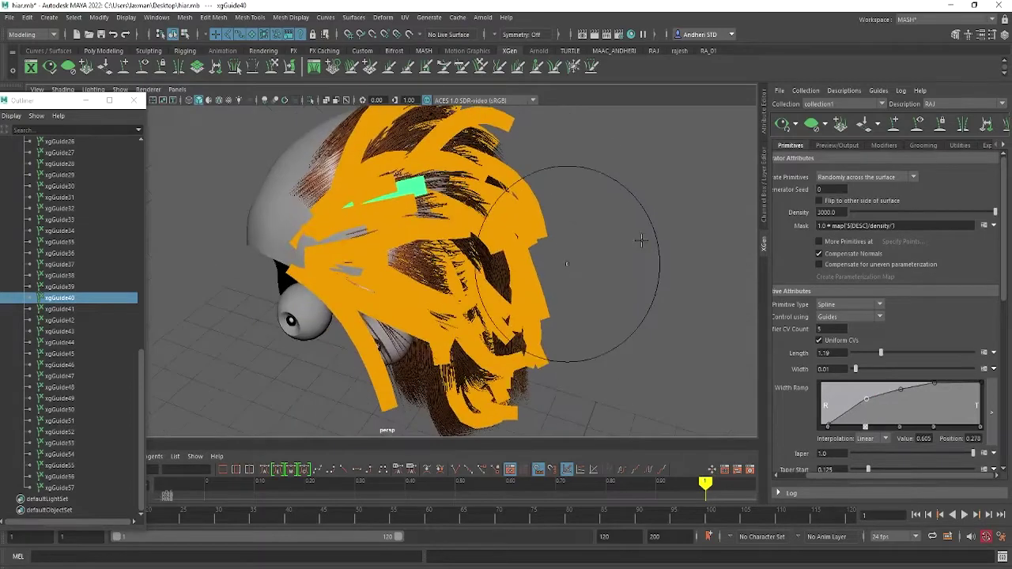
{"action": "left_click", "coordinate": [823, 212]}
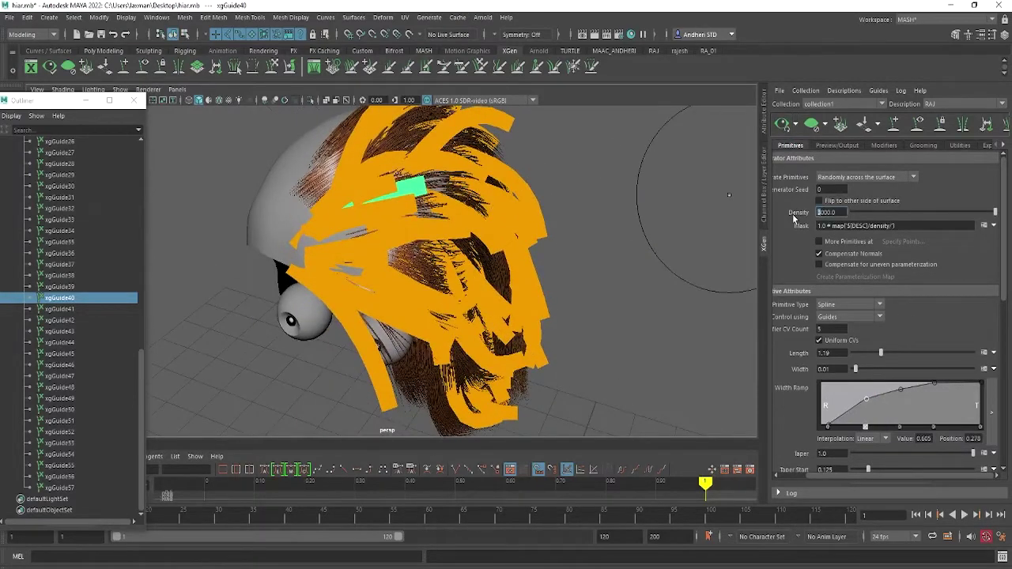
{"action": "type", "text": "5"}
{"action": "key", "text": "Return"}
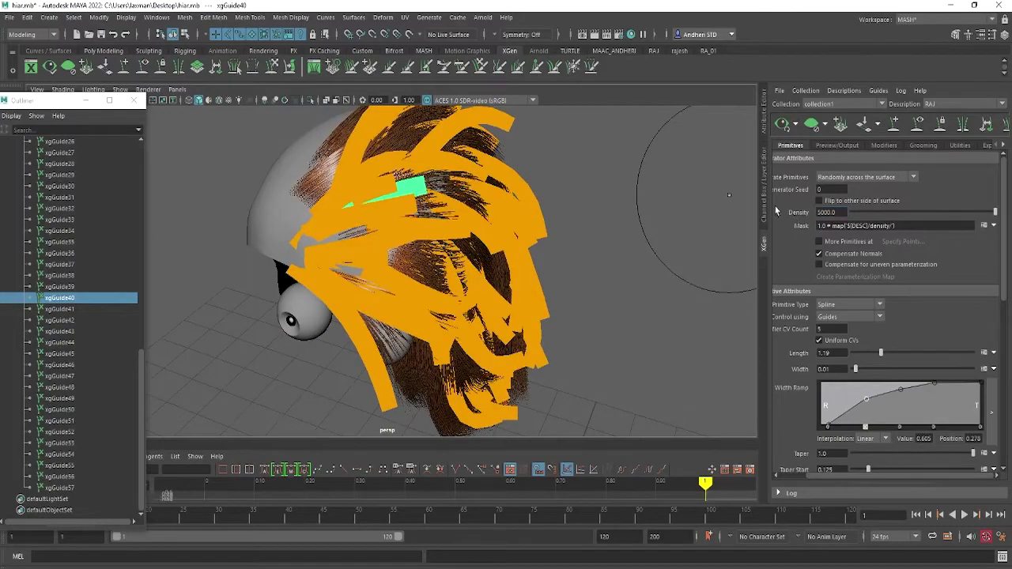
{"action": "mouse_move", "coordinate": [356, 261]}
{"action": "left_mouse_down", "text": "alt"}
{"action": "mouse_move", "coordinate": [247, 245]}
{"action": "mouse_move", "coordinate": [445, 204]}
{"action": "mouse_move", "coordinate": [373, 322]}
{"action": "mouse_move", "coordinate": [490, 281]}
{"action": "mouse_move", "coordinate": [459, 238]}
{"action": "mouse_move", "coordinate": [546, 234]}
{"action": "mouse_move", "coordinate": [526, 194]}
{"action": "left_mouse_up", "text": "alt"}
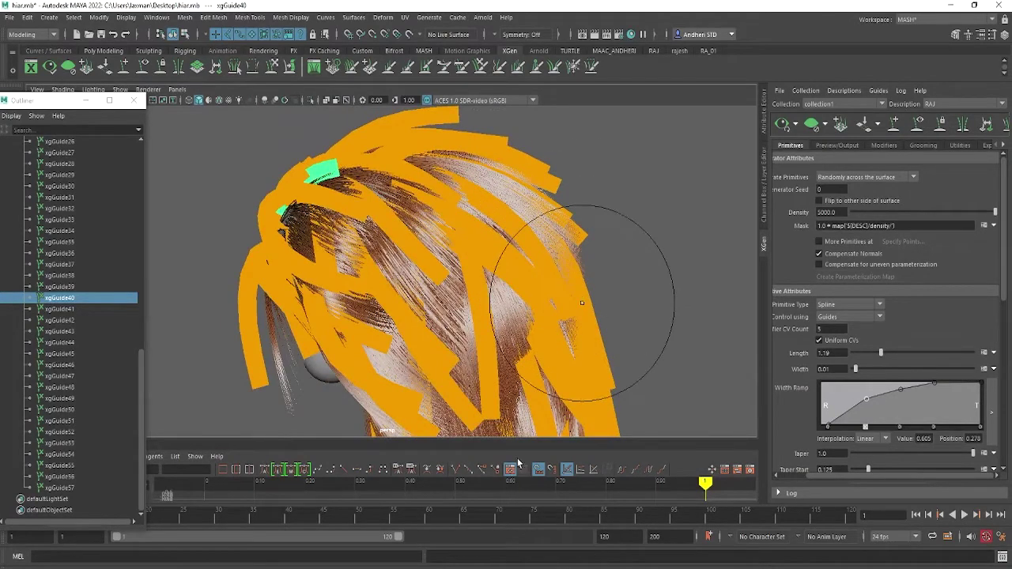
{"action": "mouse_move", "coordinate": [554, 301]}
{"action": "left_mouse_down", "text": "alt"}
{"action": "mouse_move", "coordinate": [576, 297]}
{"action": "mouse_move", "coordinate": [563, 252]}
{"action": "mouse_move", "coordinate": [535, 256]}
{"action": "left_mouse_up", "text": "alt"}
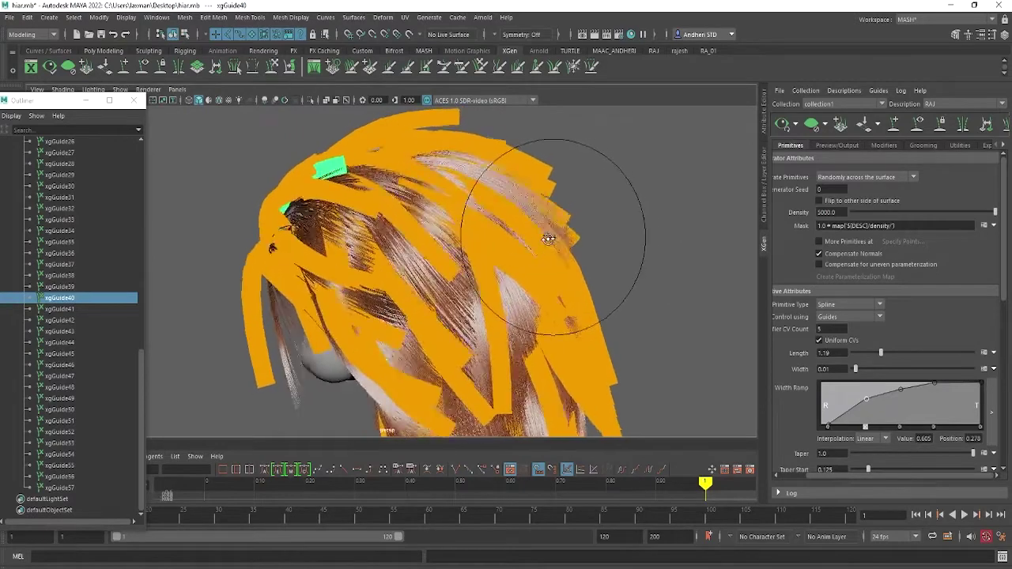
Select xgGuide41 and sculpt the hair guides on the head with the brush.
{"action": "left_click", "coordinate": [57, 309]}
{"action": "left_click_drag", "start_coordinate": [294, 215], "coordinate": [447, 184], "text": "alt"}
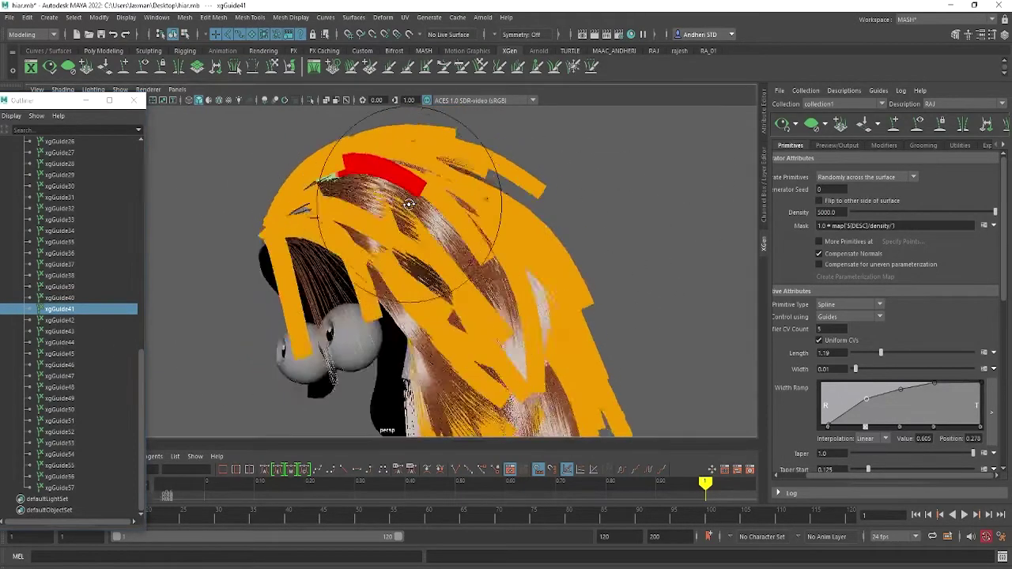
{"action": "left_click", "coordinate": [447, 190]}
{"action": "left_click_drag", "start_coordinate": [519, 124], "coordinate": [515, 226], "text": "alt"}
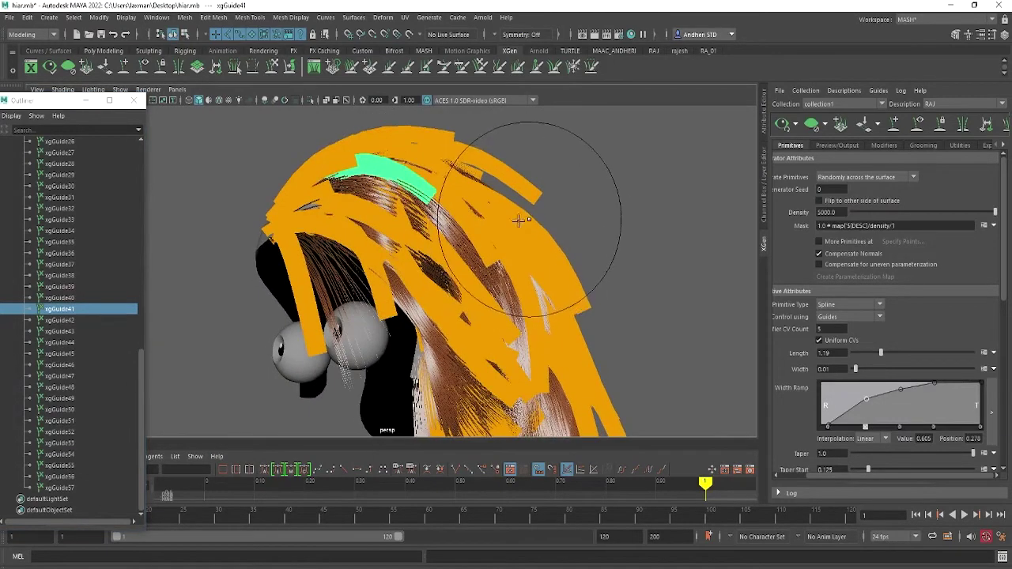
{"action": "left_click_drag", "start_coordinate": [544, 193], "coordinate": [535, 261]}
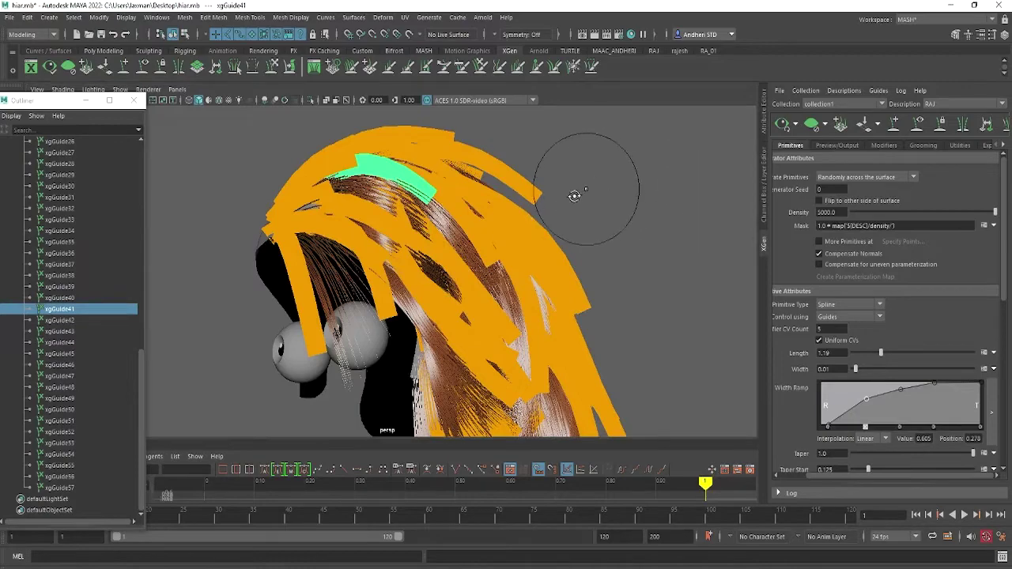
{"action": "left_click_drag", "start_coordinate": [549, 111], "coordinate": [523, 208], "text": "alt"}
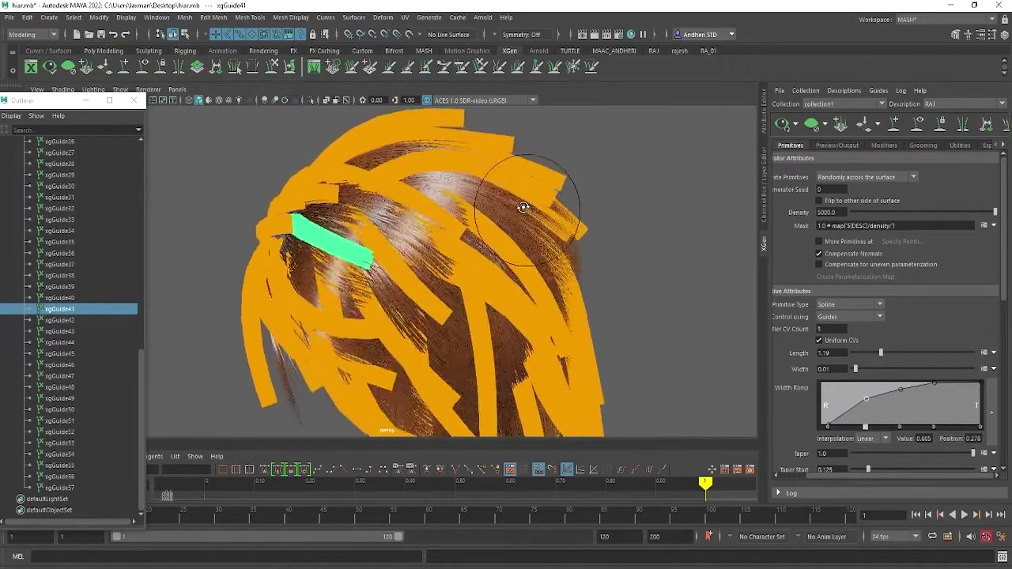
{"action": "mouse_move", "coordinate": [543, 169]}
{"action": "left_mouse_down", "text": "alt"}
{"action": "mouse_move", "coordinate": [527, 147]}
{"action": "mouse_move", "coordinate": [549, 211]}
{"action": "mouse_move", "coordinate": [466, 122]}
{"action": "left_mouse_up", "text": "alt"}
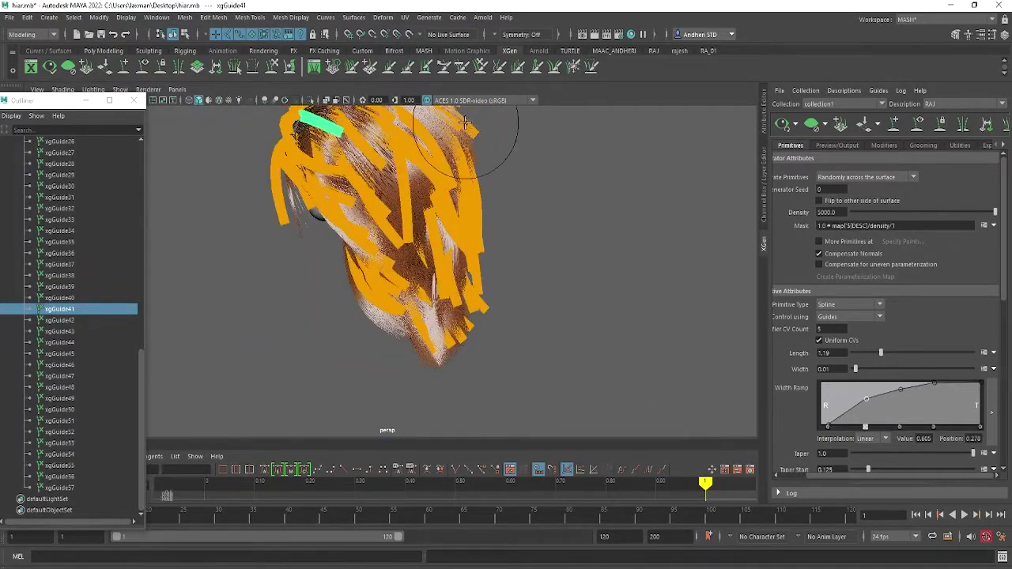
{"action": "mouse_move", "coordinate": [560, 317]}
{"action": "left_mouse_down", "text": "alt"}
{"action": "mouse_move", "coordinate": [554, 343]}
{"action": "mouse_move", "coordinate": [441, 281]}
{"action": "mouse_move", "coordinate": [430, 226]}
{"action": "mouse_move", "coordinate": [440, 197]}
{"action": "mouse_move", "coordinate": [429, 221]}
{"action": "mouse_move", "coordinate": [320, 214]}
{"action": "mouse_move", "coordinate": [355, 129]}
{"action": "mouse_move", "coordinate": [219, 174]}
{"action": "mouse_move", "coordinate": [323, 182]}
{"action": "mouse_move", "coordinate": [498, 260]}
{"action": "mouse_move", "coordinate": [542, 294]}
{"action": "mouse_move", "coordinate": [474, 328]}
{"action": "left_mouse_up", "text": "alt"}
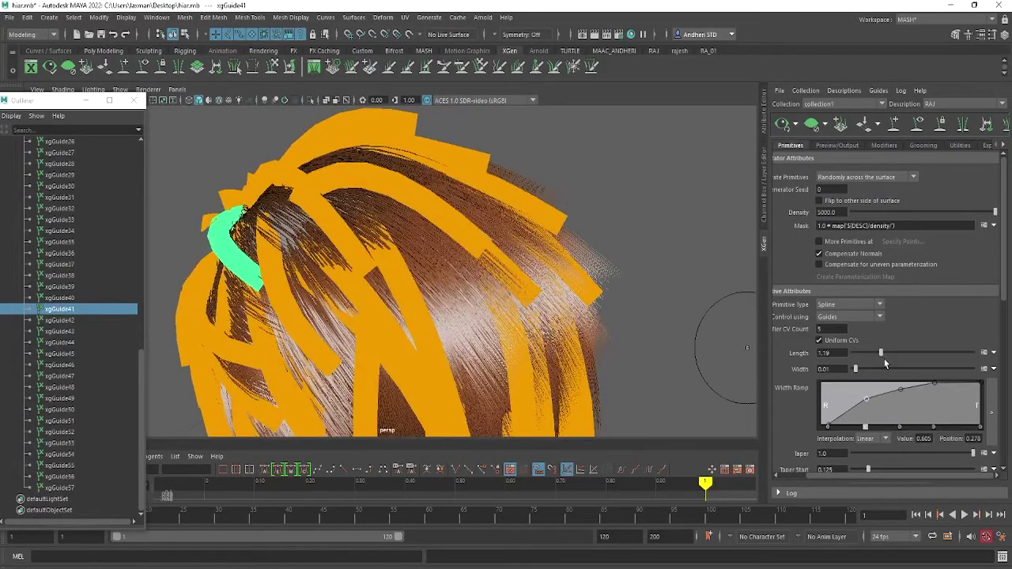
Shorten the hair Length to 1.235.
{"action": "left_click_drag", "start_coordinate": [882, 354], "coordinate": [879, 353]}
{"action": "mouse_move", "coordinate": [472, 260]}
{"action": "left_mouse_down", "text": "alt"}
{"action": "mouse_move", "coordinate": [536, 228]}
{"action": "mouse_move", "coordinate": [583, 294]}
{"action": "mouse_move", "coordinate": [736, 337]}
{"action": "left_mouse_up", "text": "alt"}
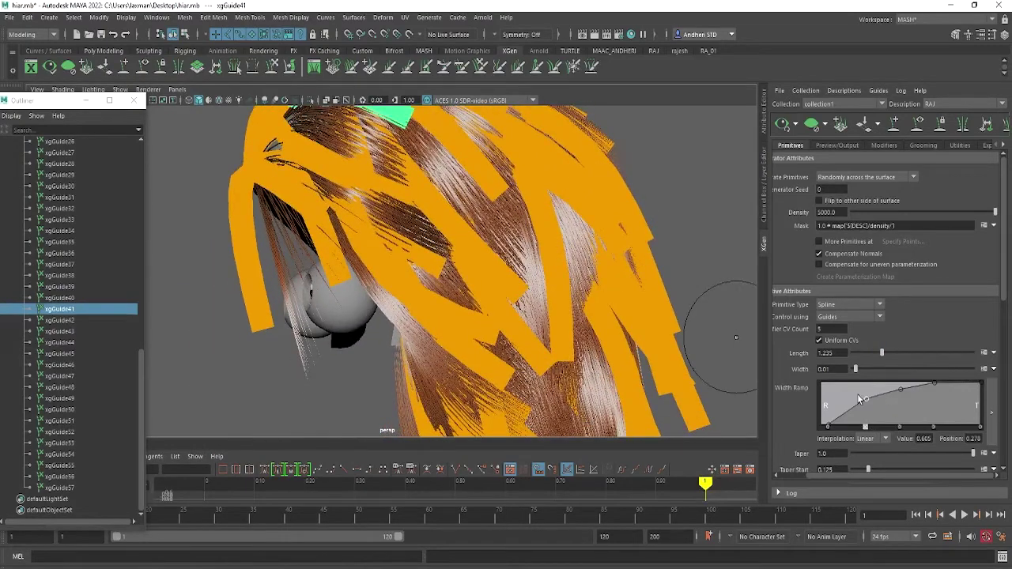
{"action": "scroll", "coordinate": [909, 379], "scroll_direction": "down", "scroll_amount": 3}
{"action": "scroll", "coordinate": [934, 376], "scroll_direction": "down", "scroll_amount": 4}
{"action": "scroll", "coordinate": [932, 377], "scroll_direction": "down", "scroll_amount": 3}
{"action": "scroll", "coordinate": [925, 384], "scroll_direction": "down", "scroll_amount": 1}
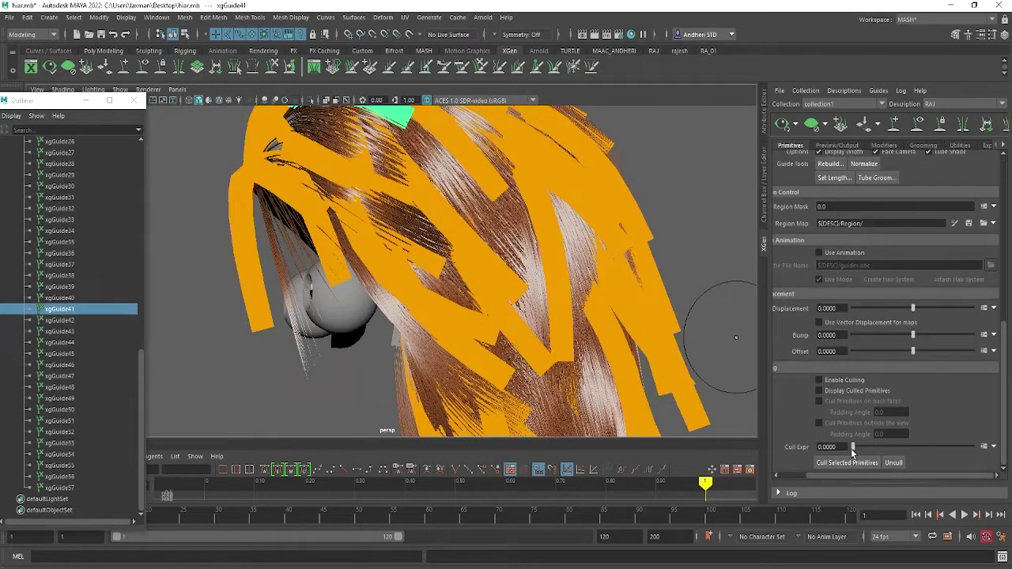
{"action": "scroll", "coordinate": [884, 380], "scroll_direction": "up", "scroll_amount": 4}
{"action": "scroll", "coordinate": [884, 378], "scroll_direction": "up", "scroll_amount": 1}
{"action": "scroll", "coordinate": [886, 376], "scroll_direction": "up", "scroll_amount": 5}
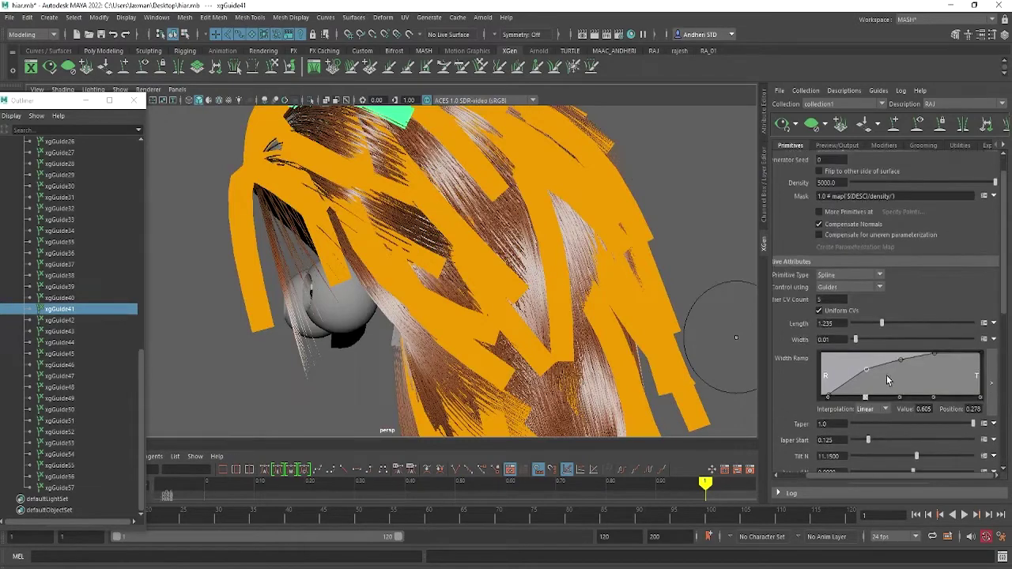
{"action": "scroll", "coordinate": [886, 376], "scroll_direction": "up", "scroll_amount": 1}
Review the expression types on the Expressions page, keeping Float.
{"action": "left_click", "coordinate": [987, 149]}
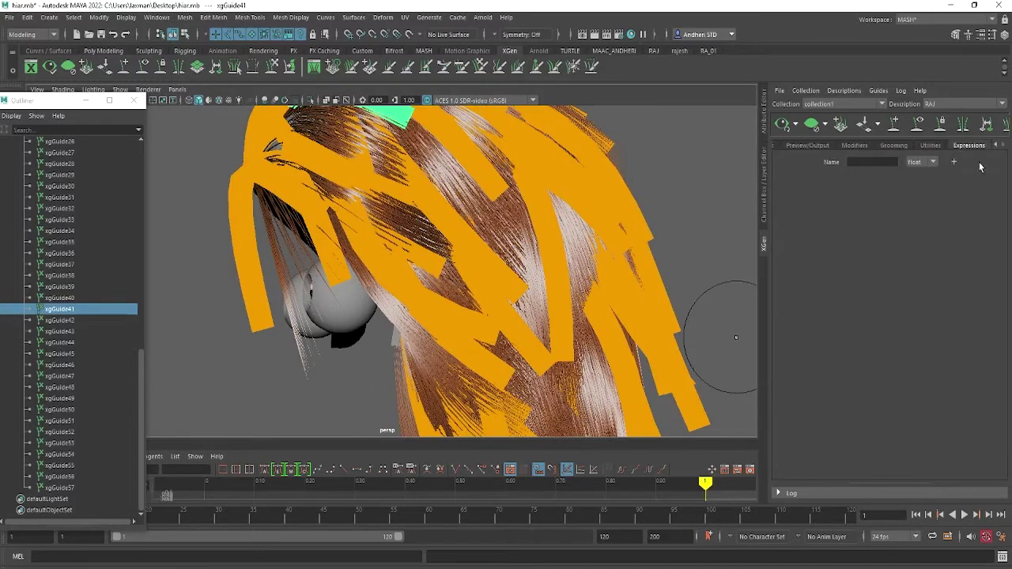
{"action": "left_click", "coordinate": [920, 164]}
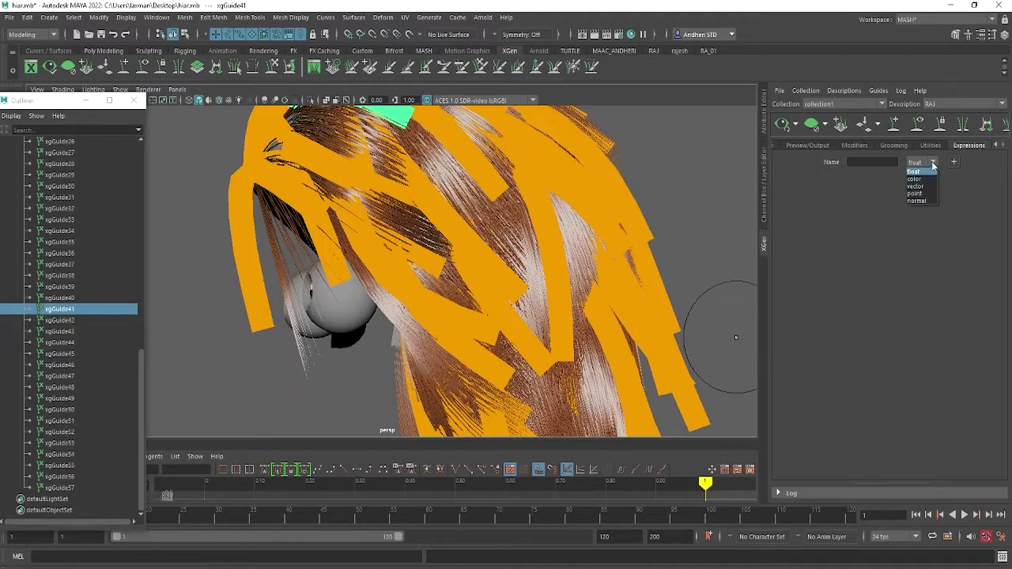
{"action": "left_click", "coordinate": [923, 171]}
On Preview/Output, select the primitive and guide colour expressions, then try raising Start Percent and undo it.
{"action": "left_click", "coordinate": [795, 148]}
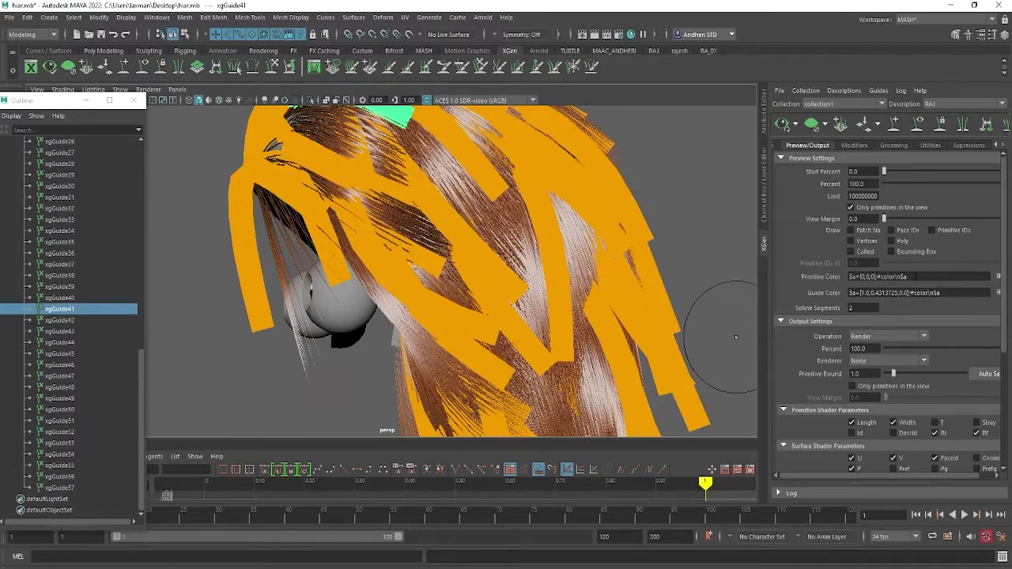
{"action": "key", "text": "ctrl+a"}
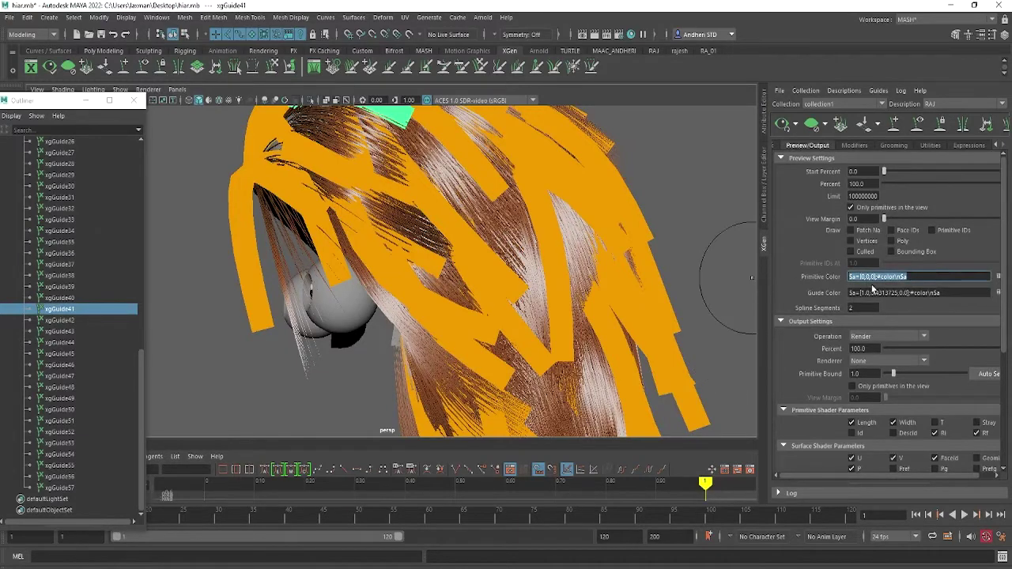
{"action": "triple_click", "coordinate": [944, 294]}
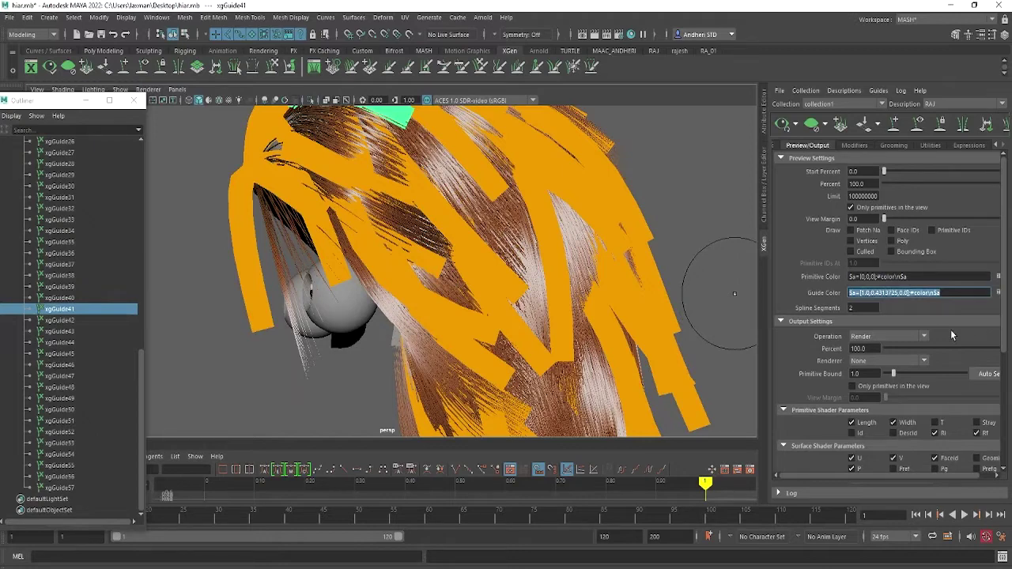
{"action": "scroll", "coordinate": [924, 392], "scroll_direction": "down", "scroll_amount": 5}
{"action": "scroll", "coordinate": [940, 317], "scroll_direction": "up", "scroll_amount": 5}
{"action": "left_click_drag", "start_coordinate": [885, 174], "coordinate": [894, 178]}
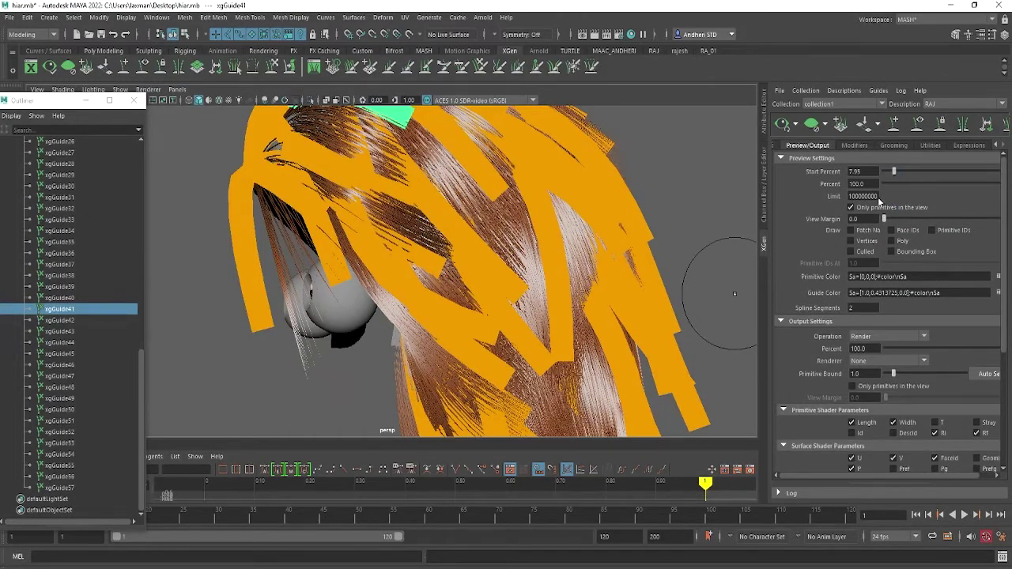
{"action": "key", "text": "ctrl+z"}
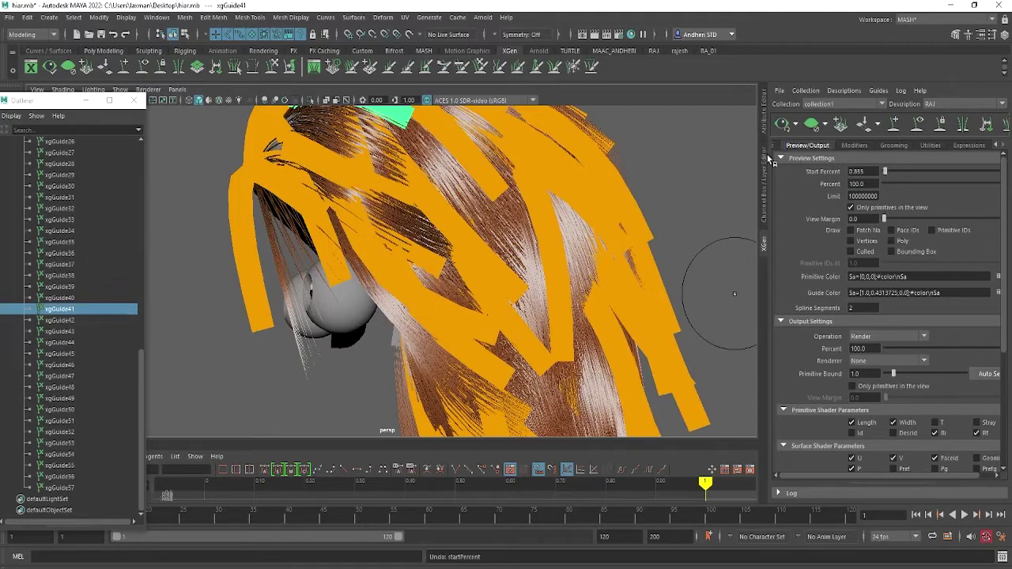
Browse the Add Modifier window without adding a modifier, then switch to the Utilities page.
{"action": "left_click", "coordinate": [860, 146]}
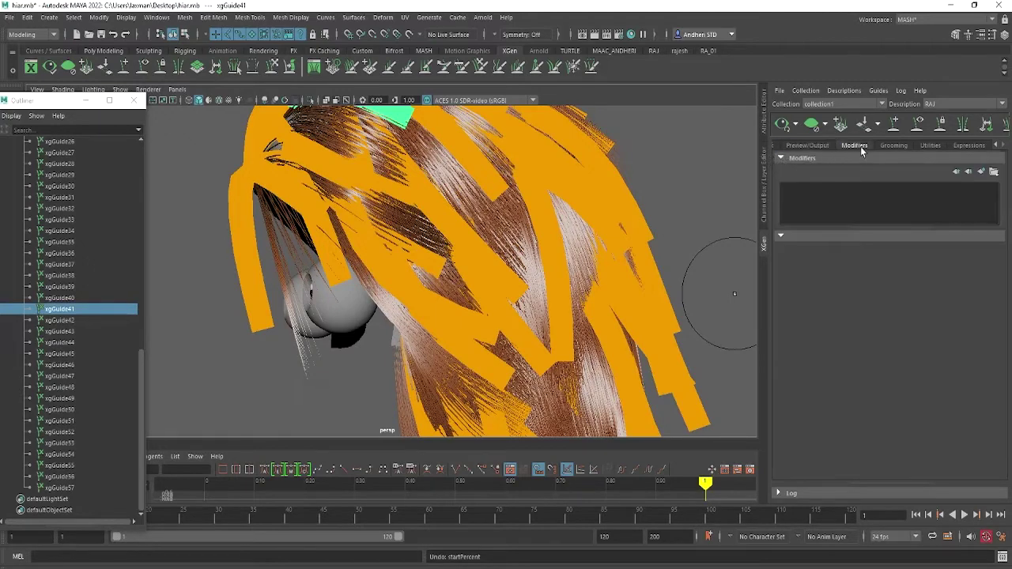
{"action": "left_click", "coordinate": [982, 173]}
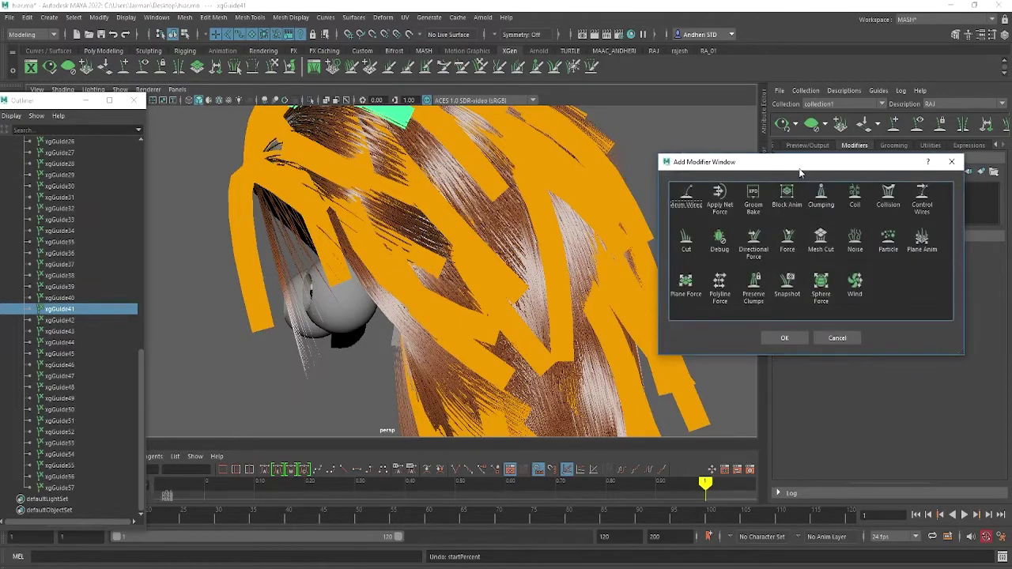
{"action": "left_click_drag", "start_coordinate": [798, 168], "coordinate": [544, 167]}
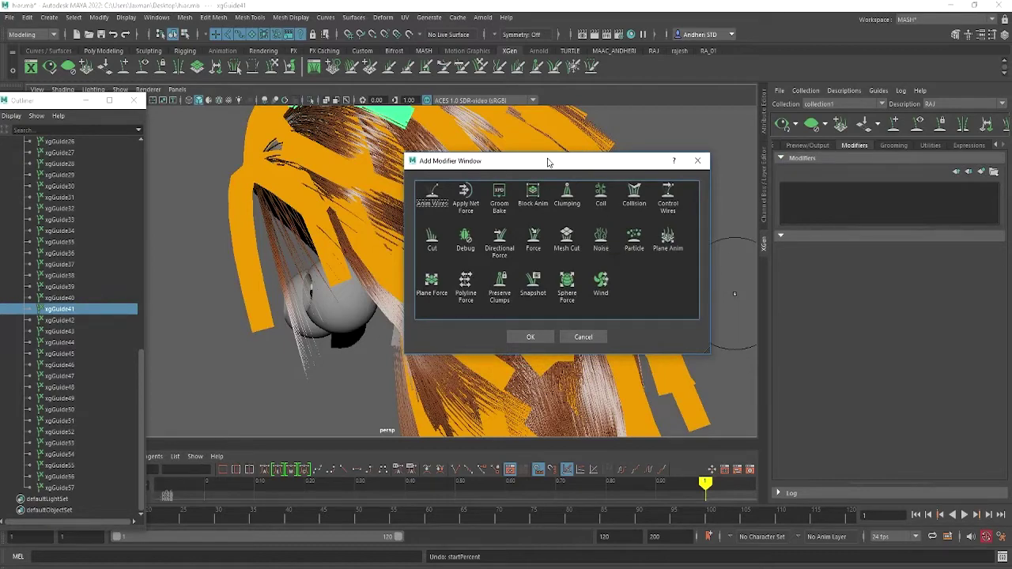
{"action": "left_click_drag", "start_coordinate": [549, 163], "coordinate": [556, 187]}
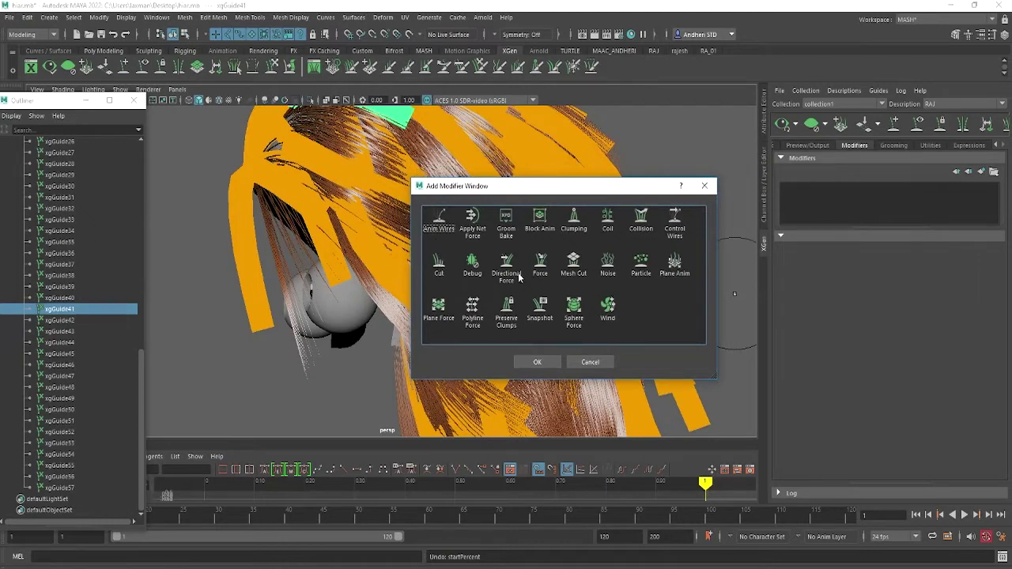
{"action": "left_click", "coordinate": [705, 185]}
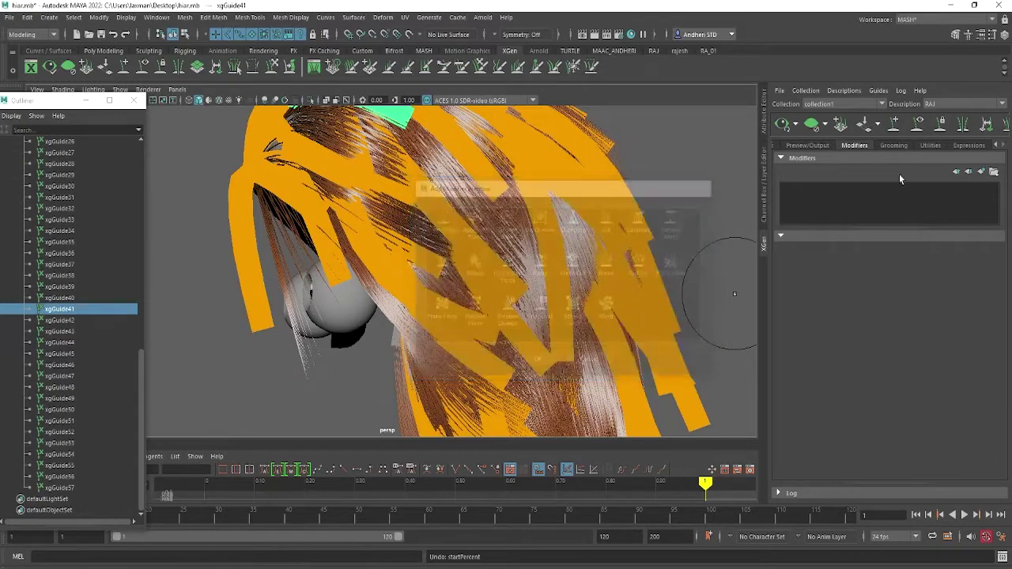
{"action": "left_click", "coordinate": [931, 145]}
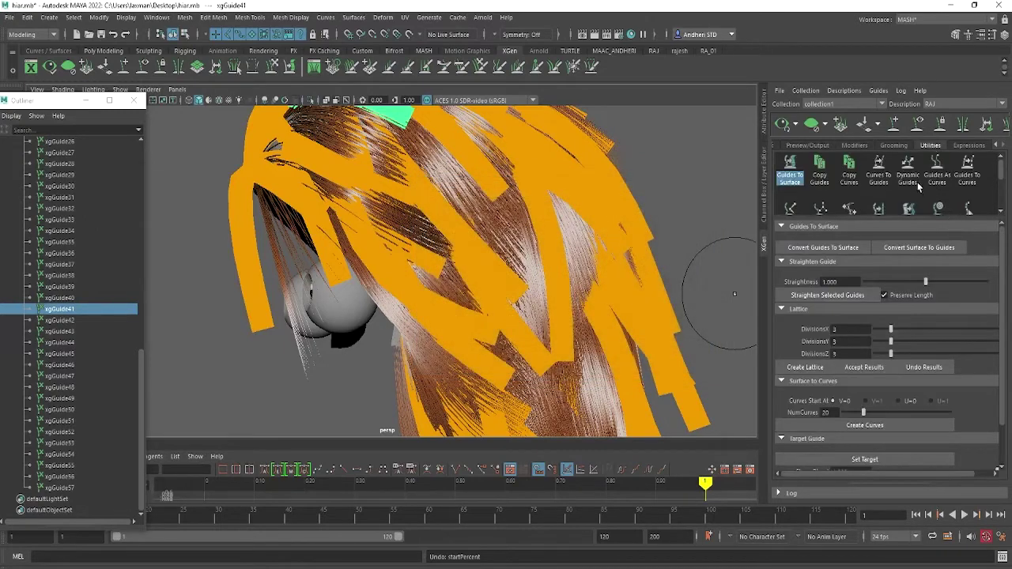
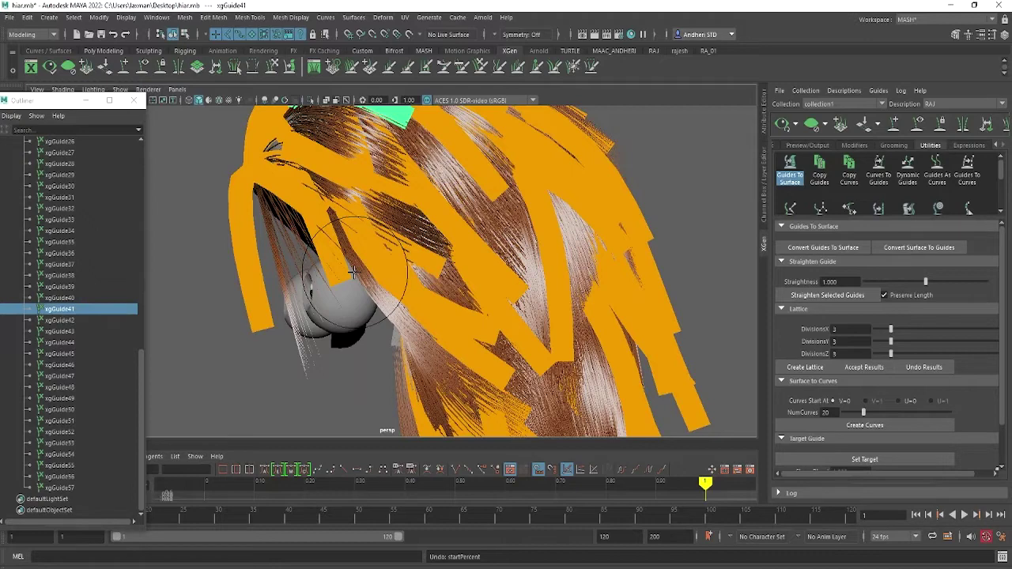
Orbit around the head to inspect the hair guides and check the selected guide's channel attributes.
{"action": "mouse_move", "coordinate": [605, 251]}
{"action": "left_mouse_down", "text": "alt"}
{"action": "mouse_move", "coordinate": [370, 285]}
{"action": "mouse_move", "coordinate": [284, 187]}
{"action": "left_mouse_up", "text": "alt"}
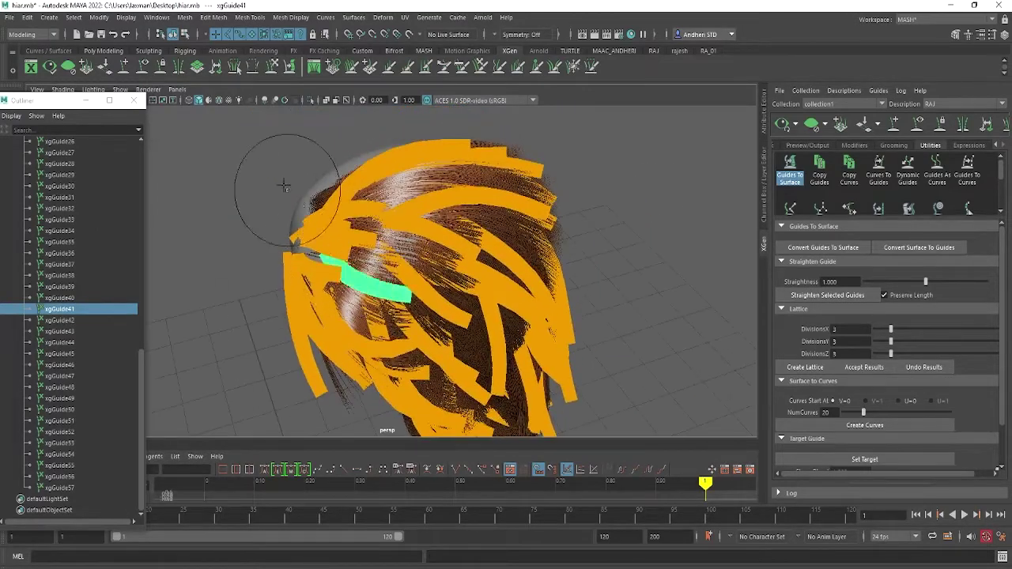
{"action": "left_click_drag", "start_coordinate": [345, 320], "coordinate": [464, 290], "text": "alt"}
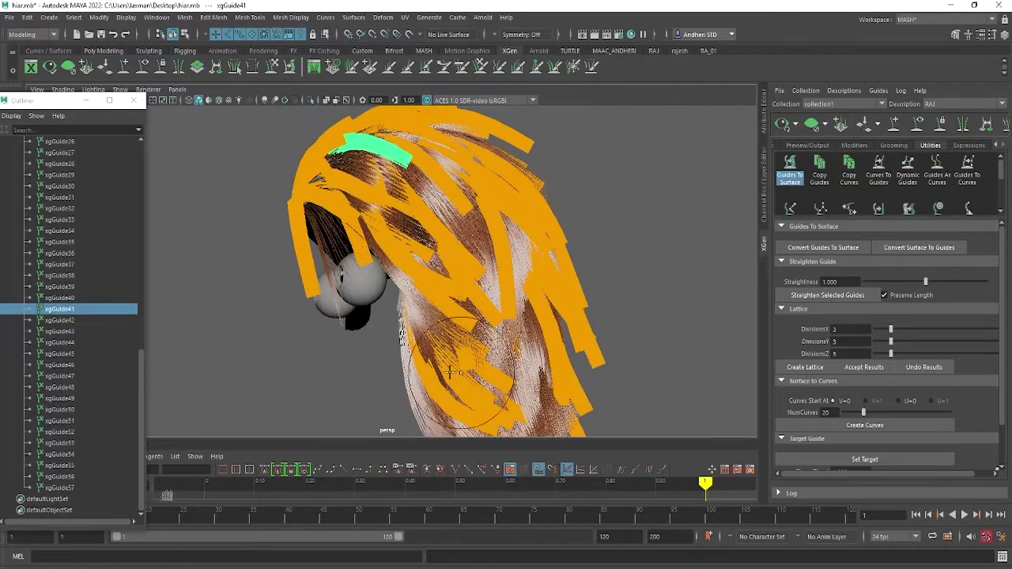
{"action": "left_click_drag", "start_coordinate": [448, 372], "coordinate": [361, 351], "text": "alt"}
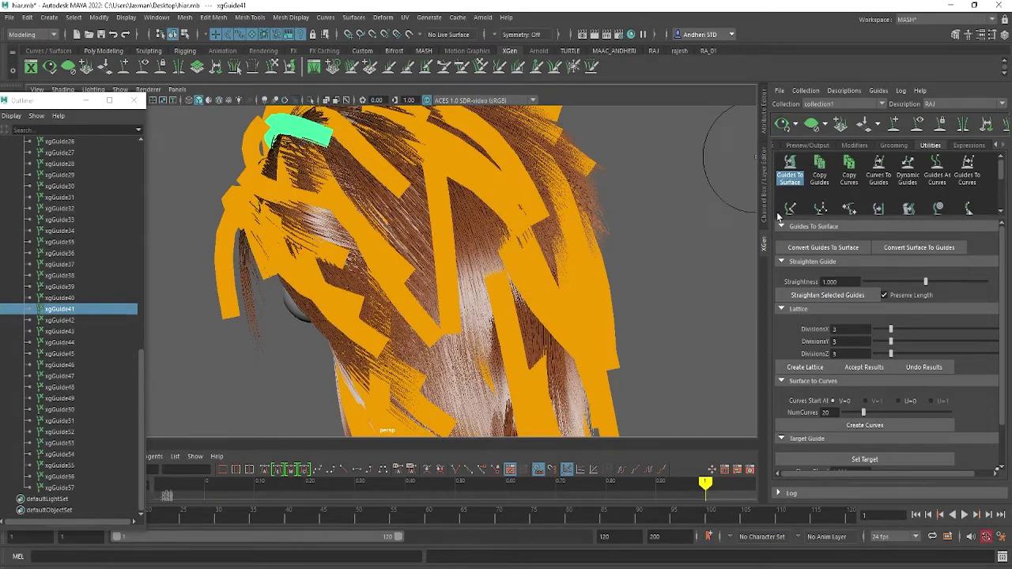
{"action": "left_click", "coordinate": [769, 156]}
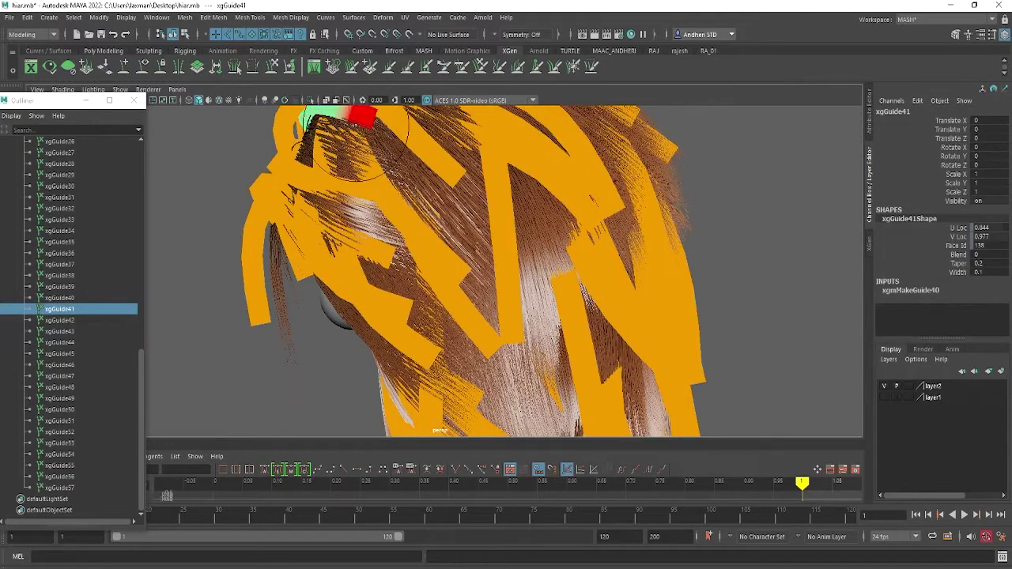
{"action": "left_click", "coordinate": [870, 242]}
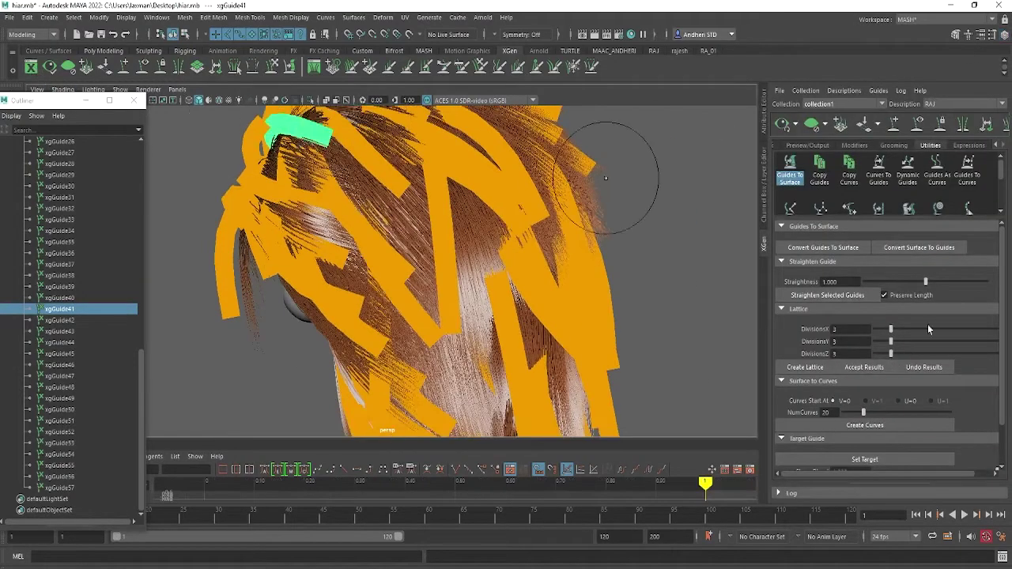
{"action": "scroll", "coordinate": [944, 282], "scroll_direction": "down", "scroll_amount": 1}
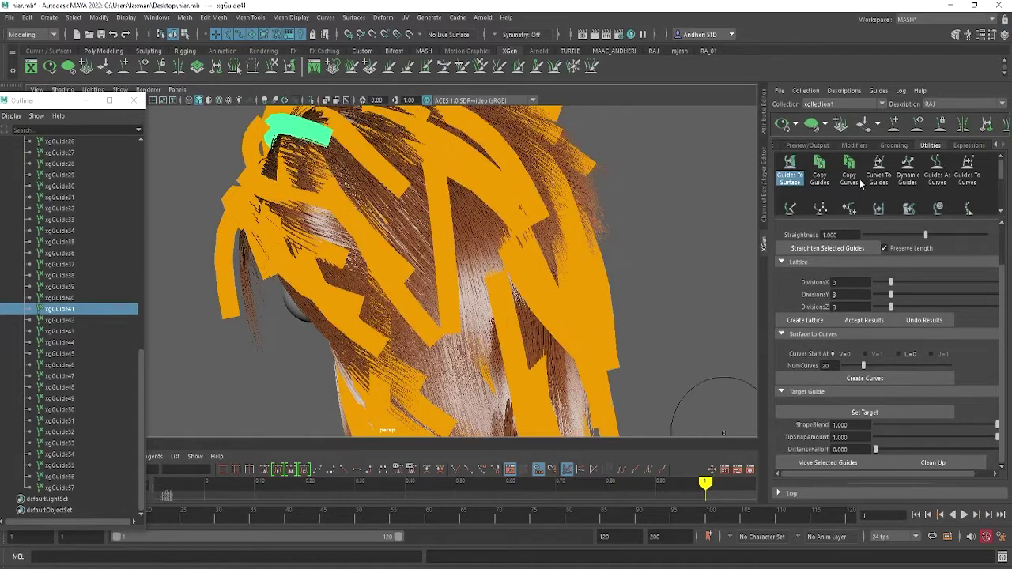
Show the hair description's Primitives attributes, scrolled down to the Taper and Guide Tools section.
{"action": "left_click", "coordinate": [783, 149]}
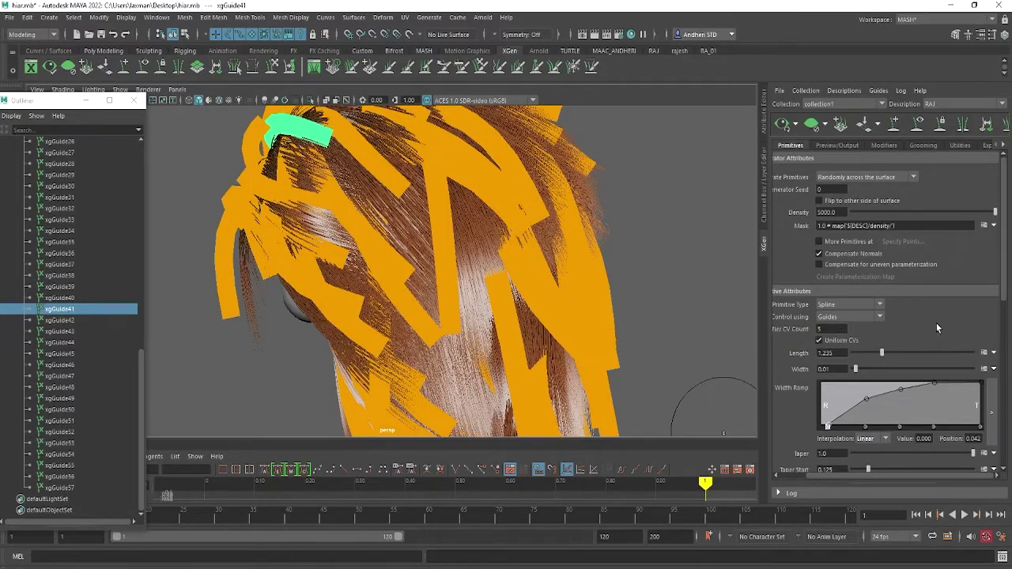
{"action": "scroll", "coordinate": [937, 323], "scroll_direction": "down", "scroll_amount": 5}
{"action": "scroll", "coordinate": [1010, 394], "scroll_direction": "down", "scroll_amount": 3}
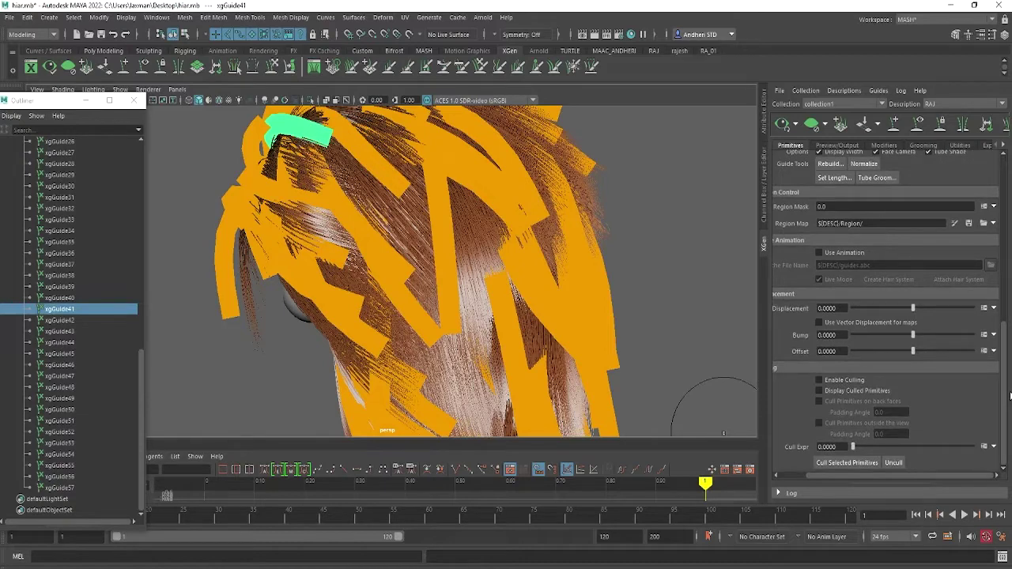
{"action": "left_click_drag", "start_coordinate": [1010, 395], "coordinate": [1010, 346]}
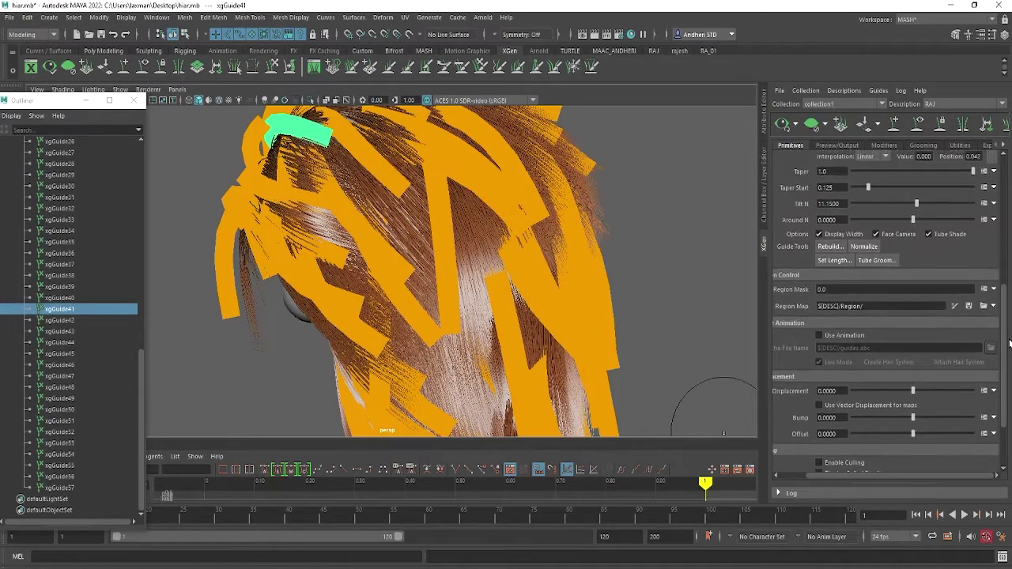
{"action": "left_click_drag", "start_coordinate": [1010, 346], "coordinate": [1009, 327]}
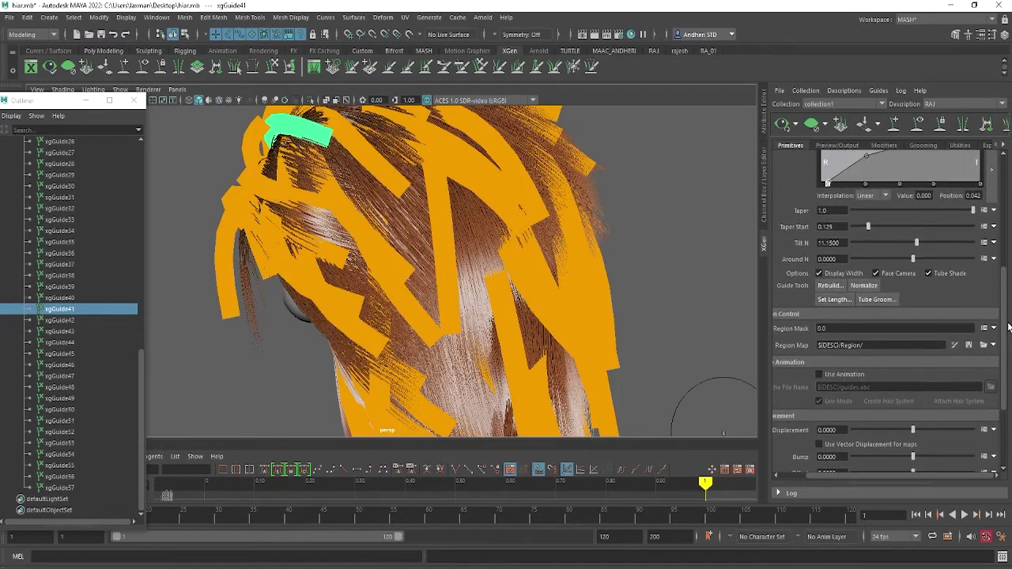
Rebuild the selected hair guides, then cancel Tube Groom without generating anything.
{"action": "left_click", "coordinate": [830, 286]}
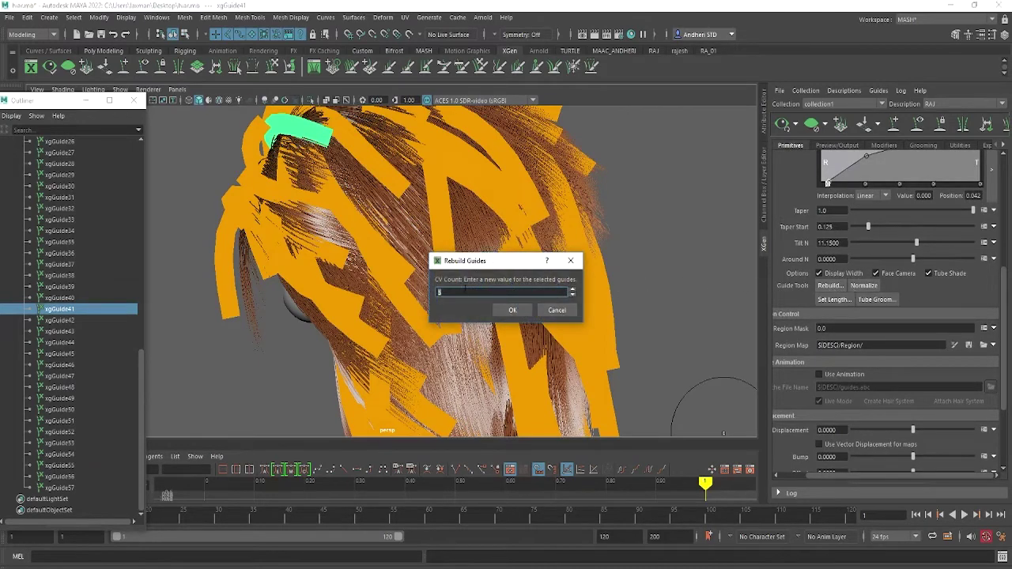
{"action": "left_click", "coordinate": [510, 309]}
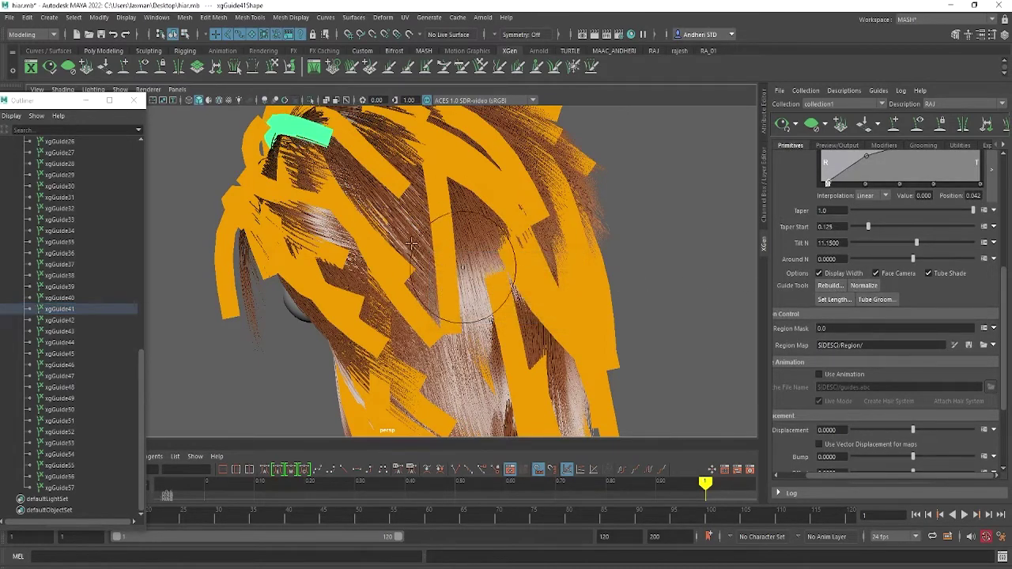
{"action": "left_click", "coordinate": [870, 302]}
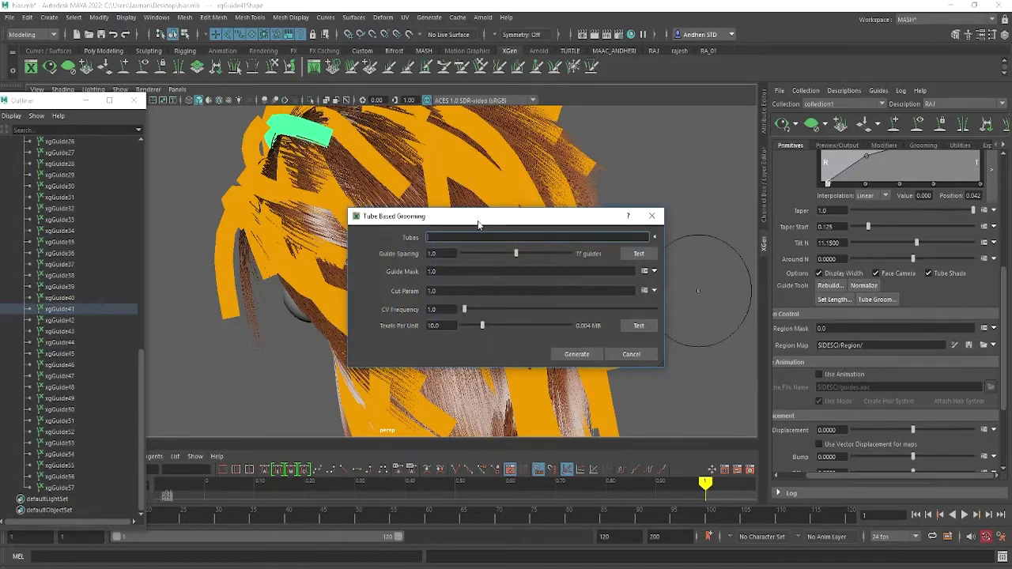
{"action": "left_click_drag", "start_coordinate": [477, 224], "coordinate": [538, 233]}
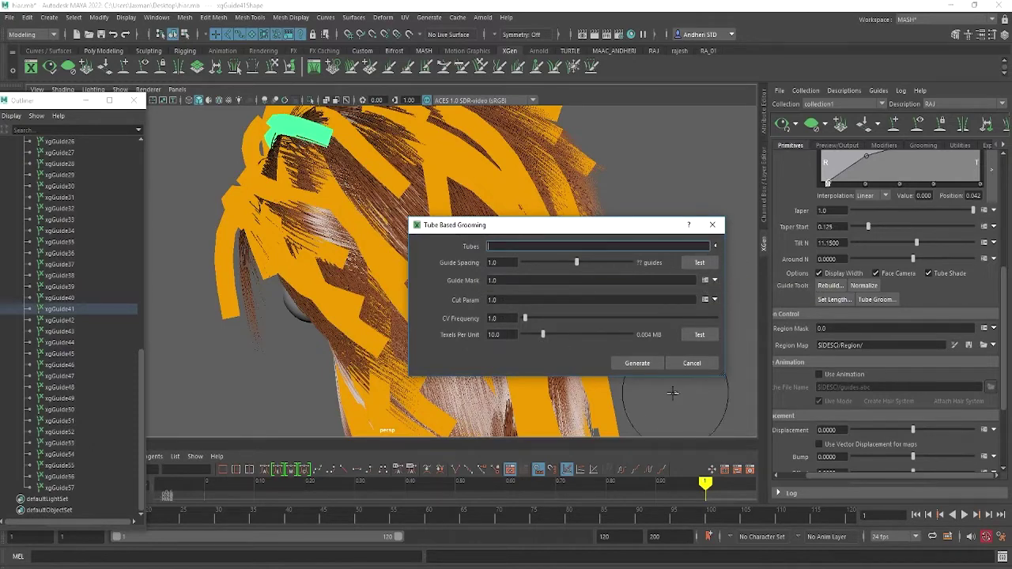
{"action": "left_click", "coordinate": [687, 363]}
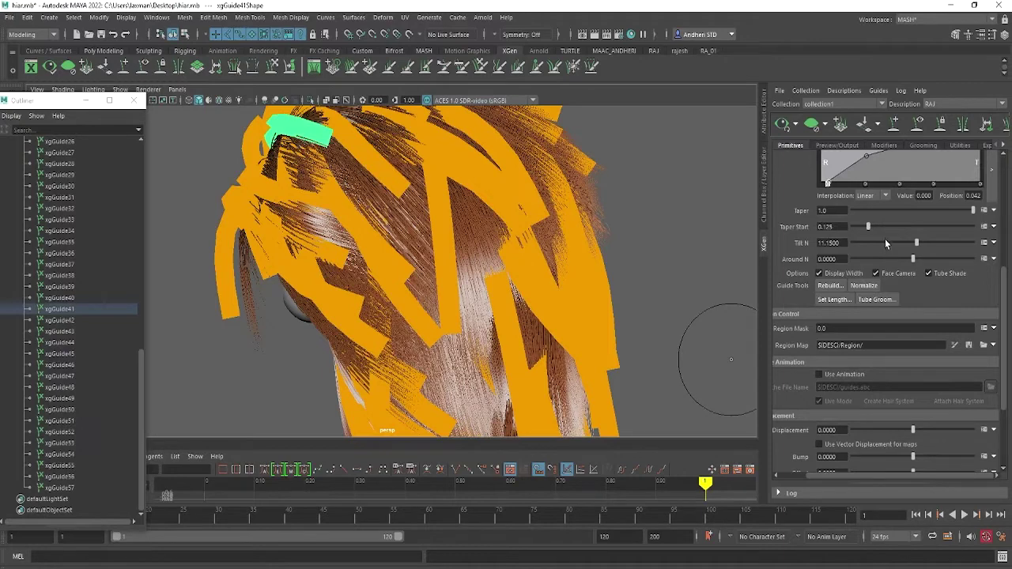
Bring the hair's Taper Start down to 0 and set Tilt N to -15.
{"action": "mouse_move", "coordinate": [868, 227]}
{"action": "left_mouse_down"}
{"action": "mouse_move", "coordinate": [882, 227]}
{"action": "mouse_move", "coordinate": [852, 227]}
{"action": "left_mouse_up"}
{"action": "mouse_move", "coordinate": [427, 231]}
{"action": "left_mouse_down", "text": "alt"}
{"action": "mouse_move", "coordinate": [456, 281]}
{"action": "mouse_move", "coordinate": [429, 293]}
{"action": "left_mouse_up", "text": "alt"}
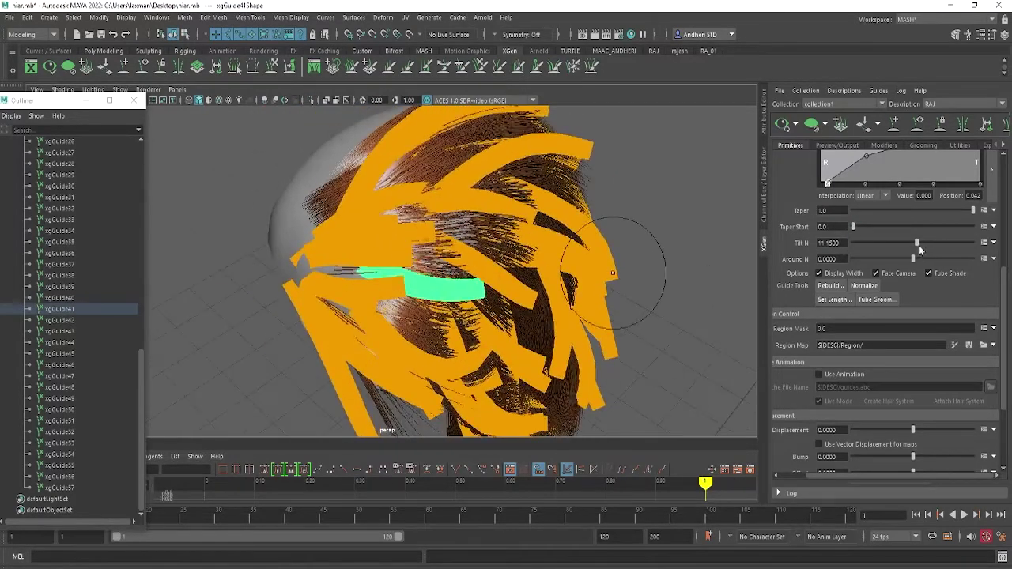
{"action": "left_click_drag", "start_coordinate": [919, 242], "coordinate": [905, 243]}
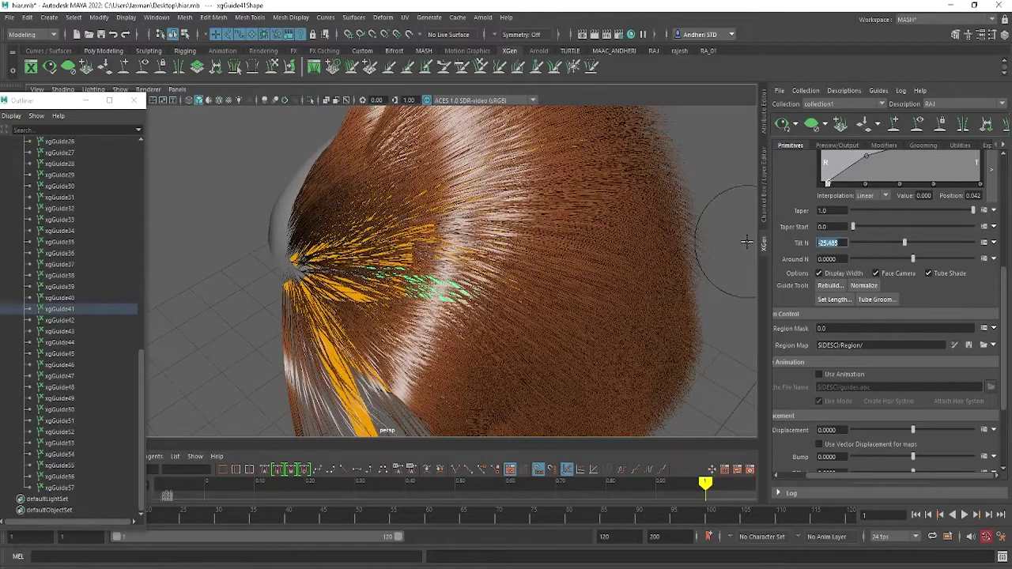
{"action": "type", "text": "-15"}
{"action": "key", "text": "Return"}
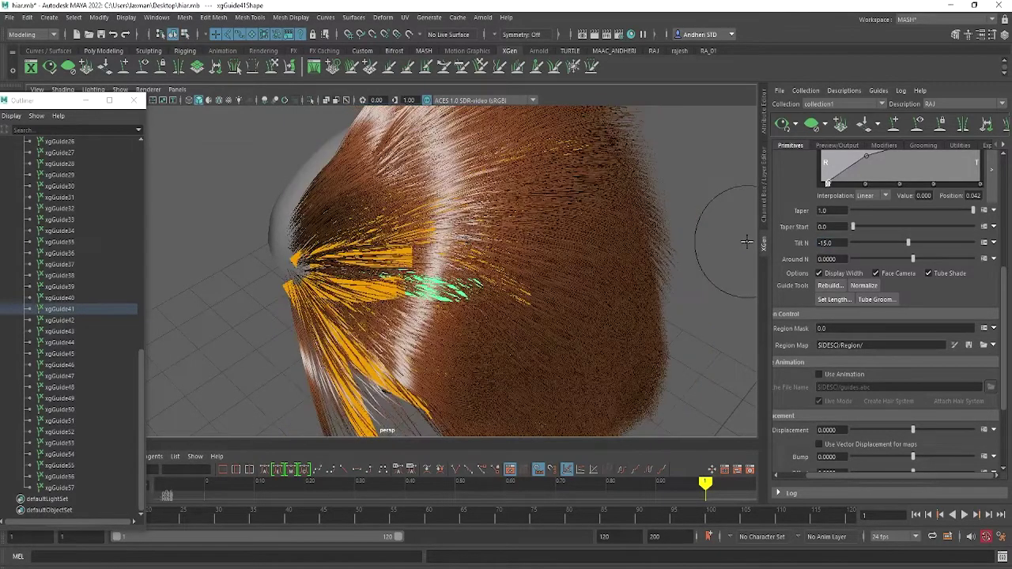
Set the hair Length to 1.2 and view the result from around the head.
{"action": "mouse_move", "coordinate": [427, 284]}
{"action": "left_mouse_down", "text": "alt"}
{"action": "mouse_move", "coordinate": [367, 185]}
{"action": "mouse_move", "coordinate": [351, 190]}
{"action": "mouse_move", "coordinate": [501, 190]}
{"action": "mouse_move", "coordinate": [546, 221]}
{"action": "mouse_move", "coordinate": [413, 239]}
{"action": "mouse_move", "coordinate": [420, 260]}
{"action": "mouse_move", "coordinate": [444, 253]}
{"action": "mouse_move", "coordinate": [496, 296]}
{"action": "left_mouse_up", "text": "alt"}
{"action": "scroll", "coordinate": [886, 317], "scroll_direction": "up", "scroll_amount": 3}
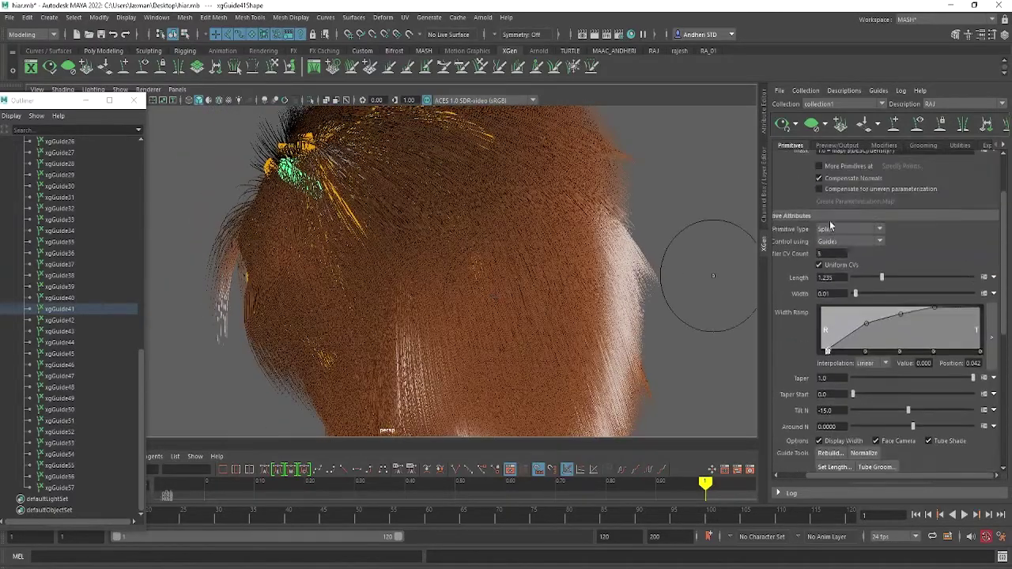
{"action": "scroll", "coordinate": [886, 316], "scroll_direction": "up", "scroll_amount": 3}
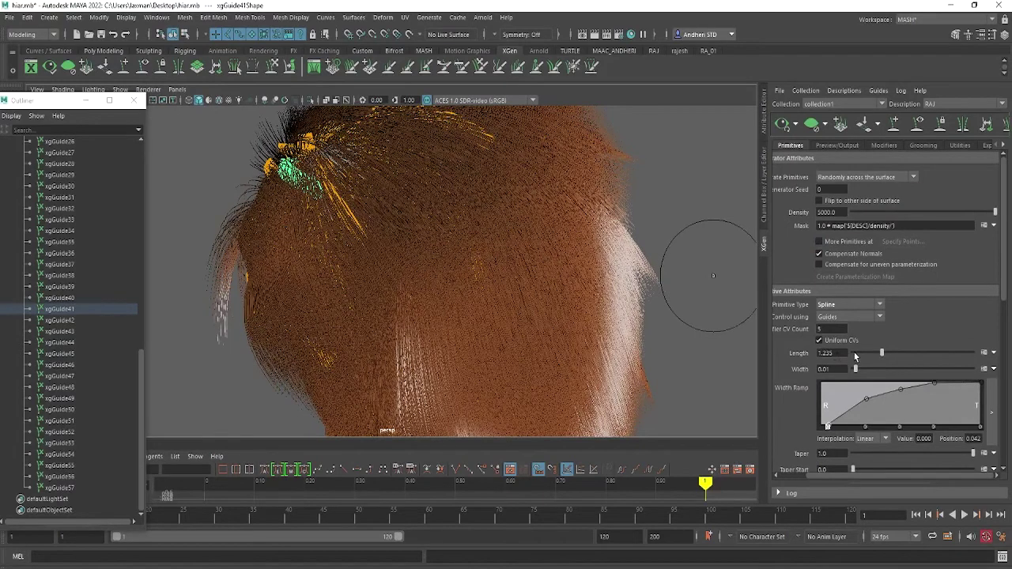
{"action": "double_click", "coordinate": [829, 353]}
{"action": "type", "text": "1"}
{"action": "key", "text": "Return"}
{"action": "mouse_move", "coordinate": [475, 280]}
{"action": "left_mouse_down", "text": "alt"}
{"action": "mouse_move", "coordinate": [456, 263]}
{"action": "mouse_move", "coordinate": [538, 300]}
{"action": "left_mouse_up", "text": "alt"}
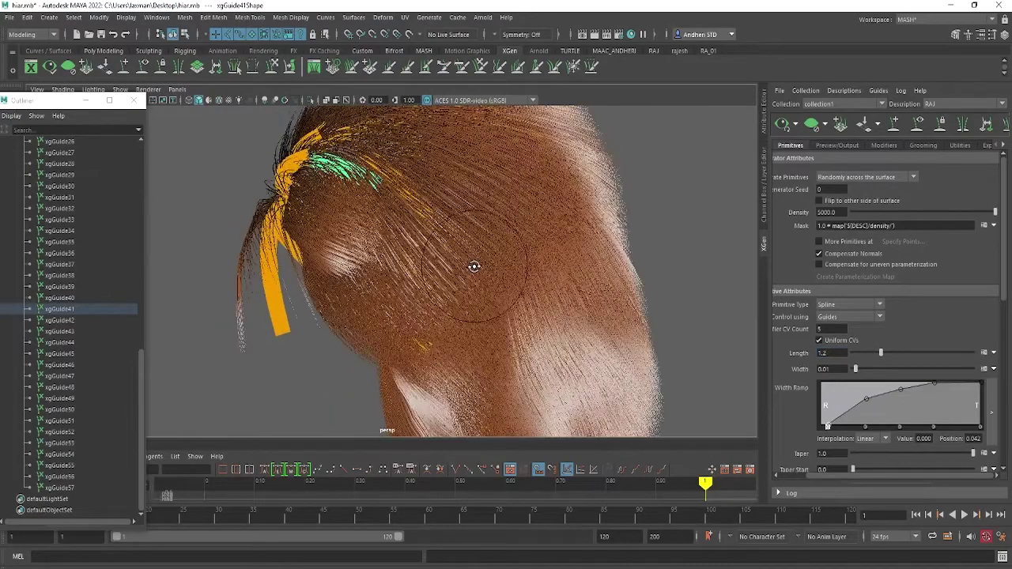
{"action": "scroll", "coordinate": [878, 380], "scroll_direction": "down", "scroll_amount": 2}
{"action": "scroll", "coordinate": [878, 380], "scroll_direction": "down", "scroll_amount": 2}
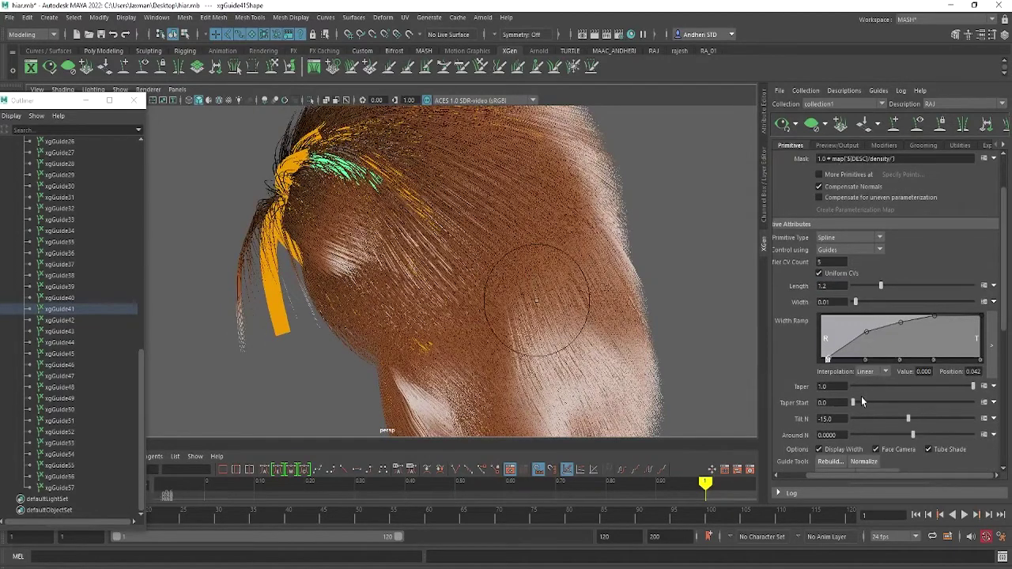
{"action": "left_click", "coordinate": [986, 388]}
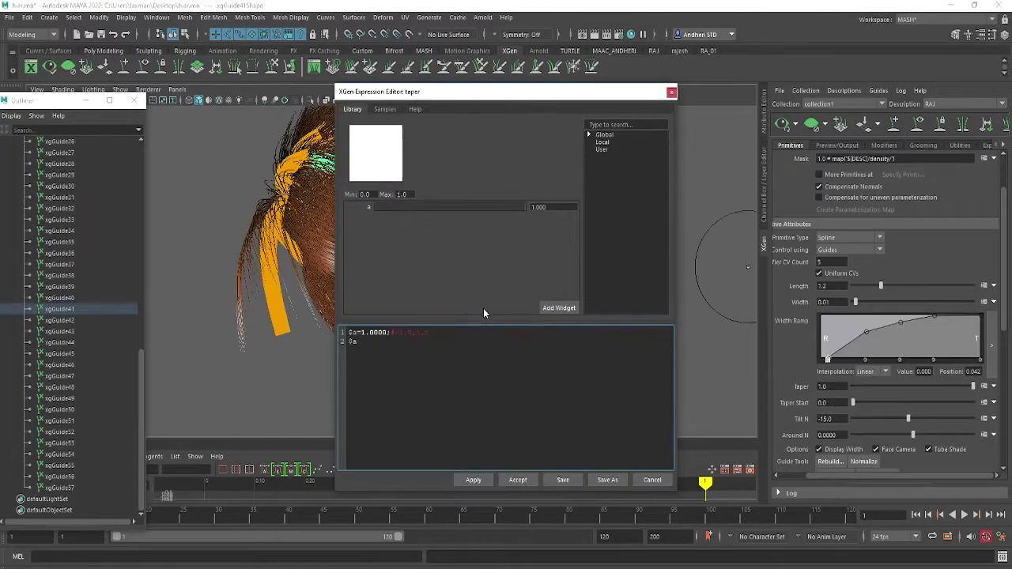
{"action": "key", "text": "ctrl+a"}
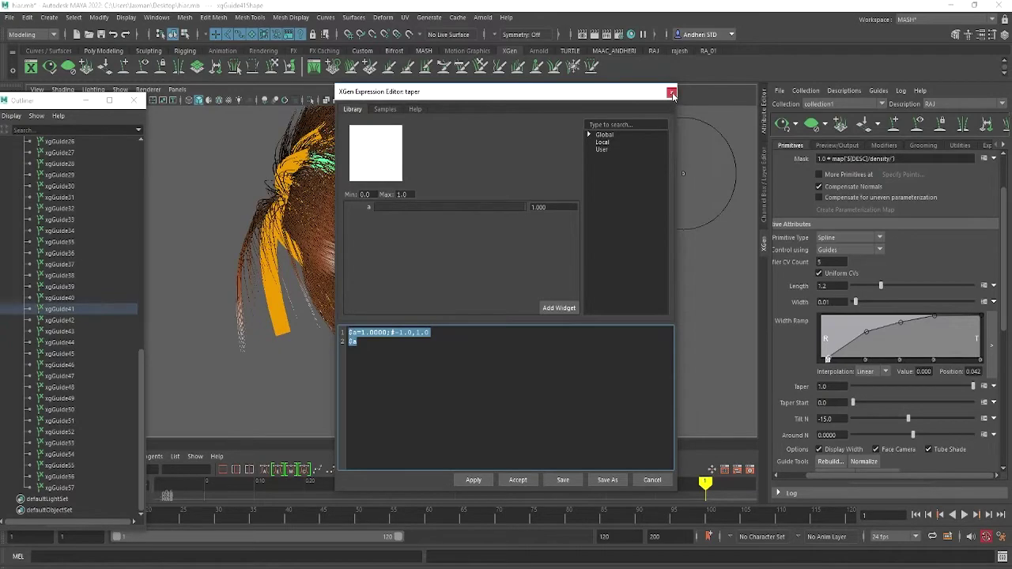
{"action": "left_click", "coordinate": [672, 94]}
{"action": "scroll", "coordinate": [586, 325], "scroll_direction": "down", "scroll_amount": 3}
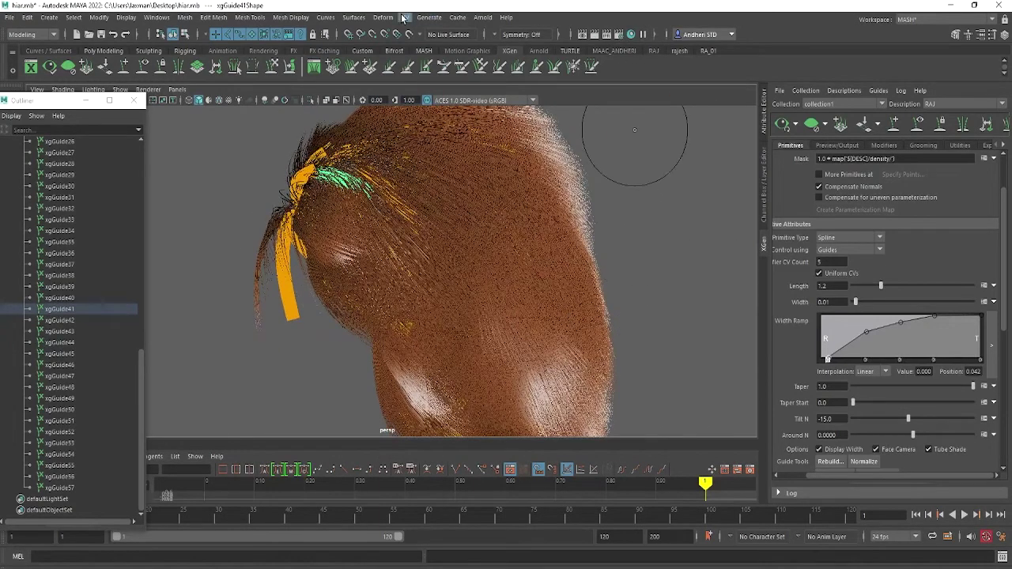
Add an Arnold Skydome Light to the scene from the Arnold > Lights menu.
{"action": "left_click", "coordinate": [483, 18]}
{"action": "mouse_move", "coordinate": [501, 63]}
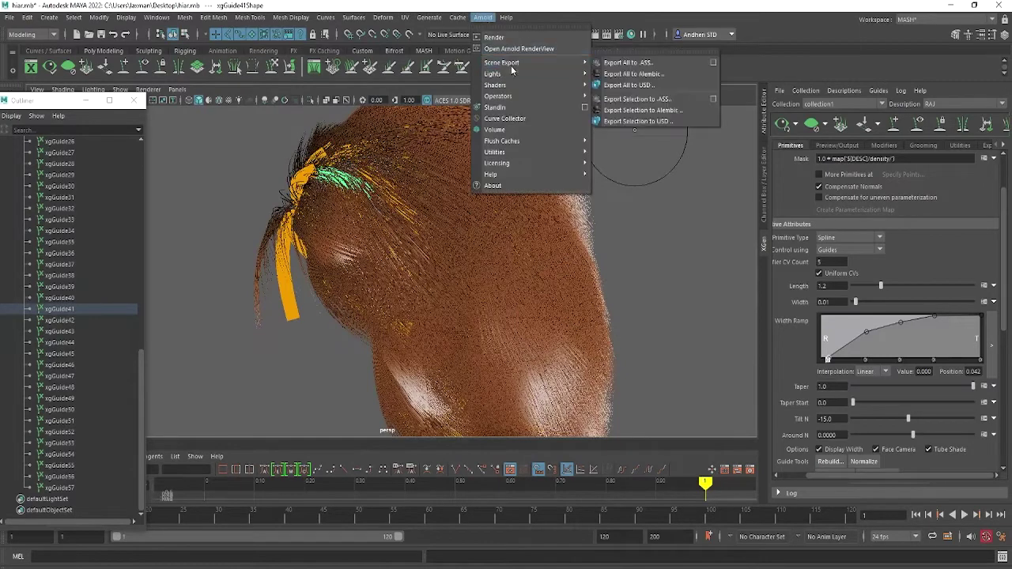
{"action": "left_click", "coordinate": [643, 87]}
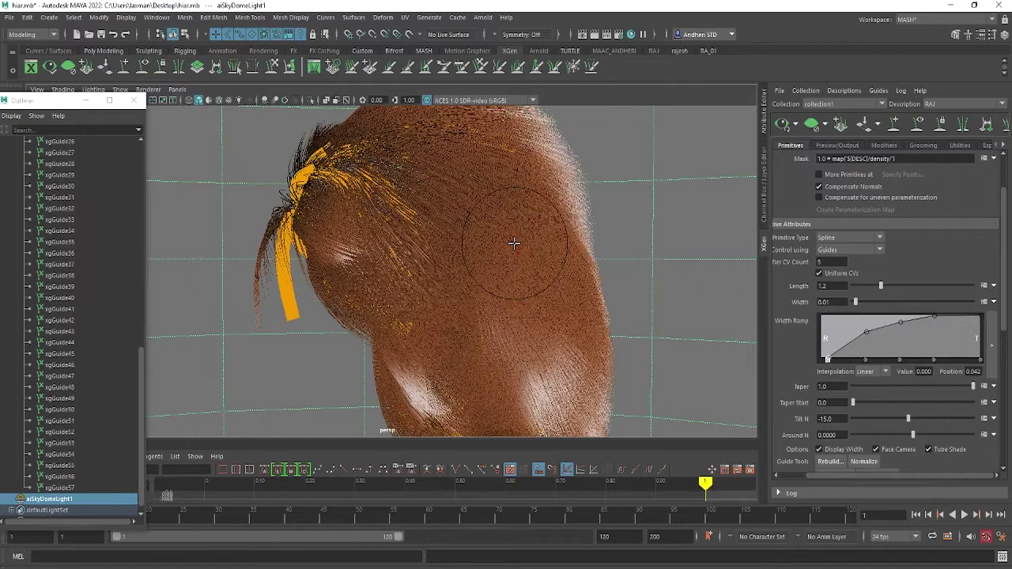
Render the current frame with Arnold from the persp camera.
{"action": "left_click", "coordinate": [584, 35]}
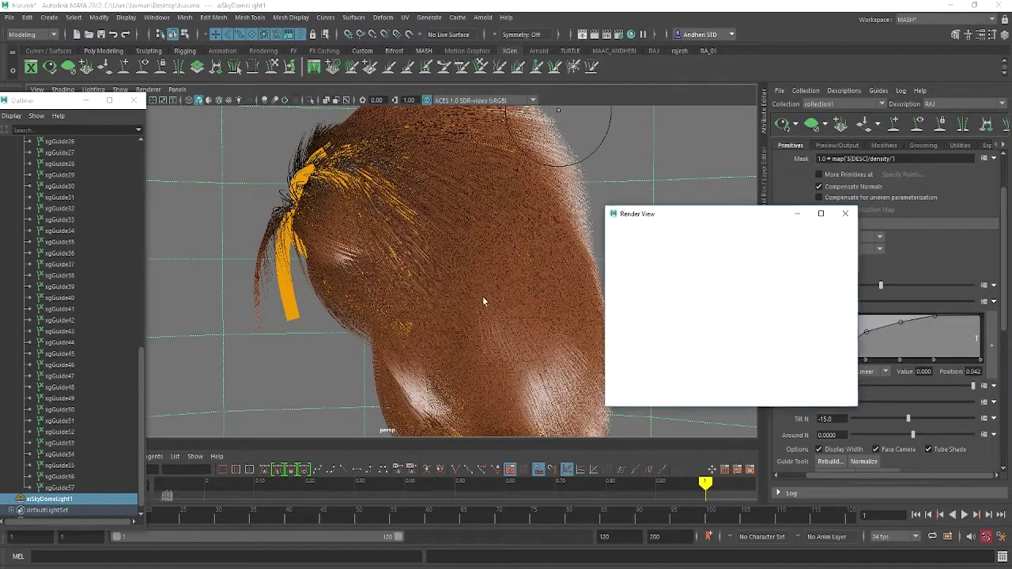
{"action": "left_click_drag", "start_coordinate": [690, 215], "coordinate": [134, 130]}
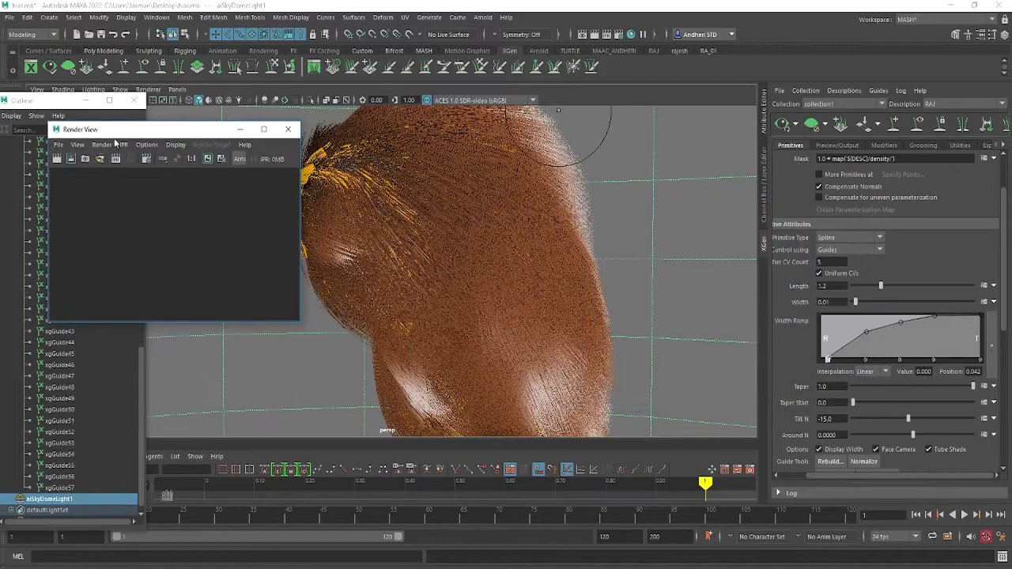
{"action": "right_click", "coordinate": [57, 162]}
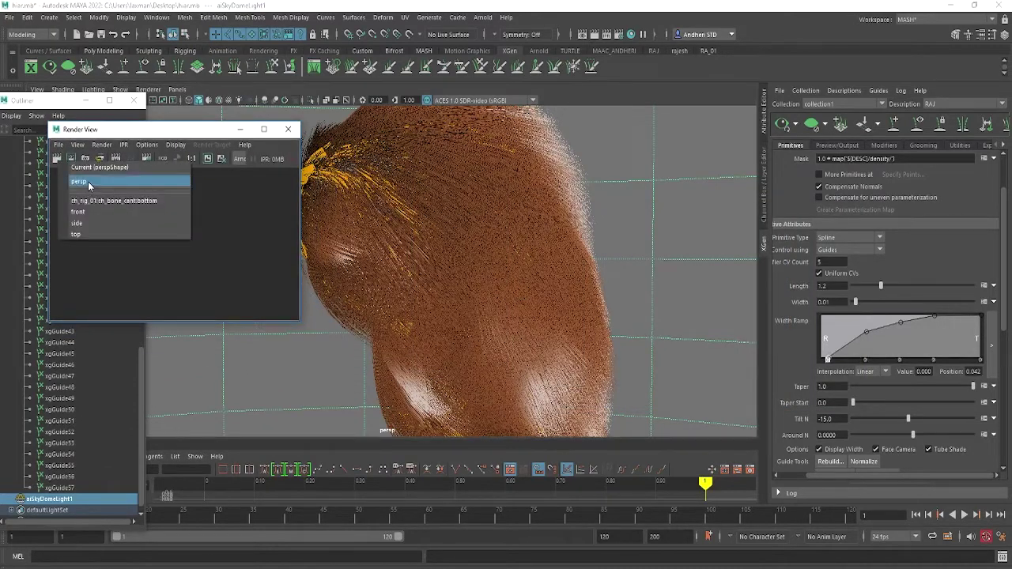
{"action": "left_click", "coordinate": [79, 182]}
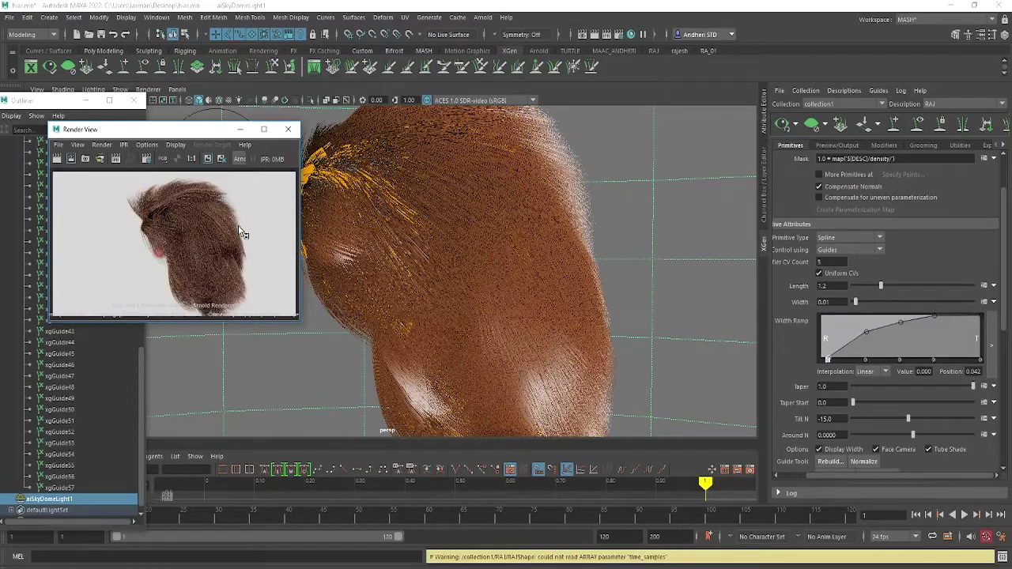
Zoom into the rendered hair image, maximize Render View to inspect it, then restore it.
{"action": "scroll", "coordinate": [238, 225], "scroll_direction": "up", "scroll_amount": 2}
{"action": "scroll", "coordinate": [235, 226], "scroll_direction": "up", "scroll_amount": 1}
{"action": "scroll", "coordinate": [198, 226], "scroll_direction": "up", "scroll_amount": 1}
{"action": "scroll", "coordinate": [199, 226], "scroll_direction": "down", "scroll_amount": 2}
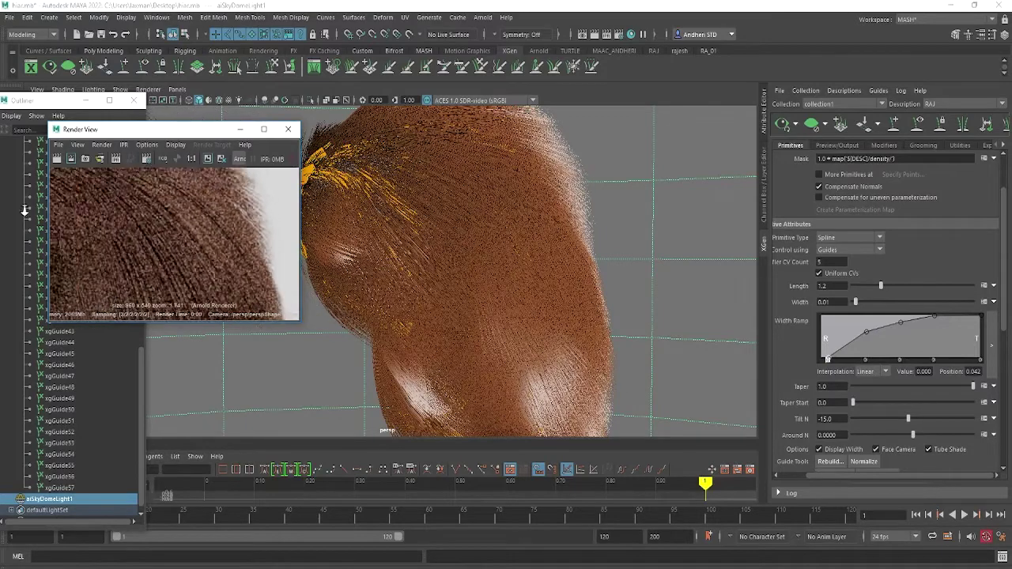
{"action": "scroll", "coordinate": [153, 228], "scroll_direction": "down", "scroll_amount": 2}
{"action": "scroll", "coordinate": [176, 255], "scroll_direction": "down", "scroll_amount": 2}
{"action": "left_click", "coordinate": [264, 129]}
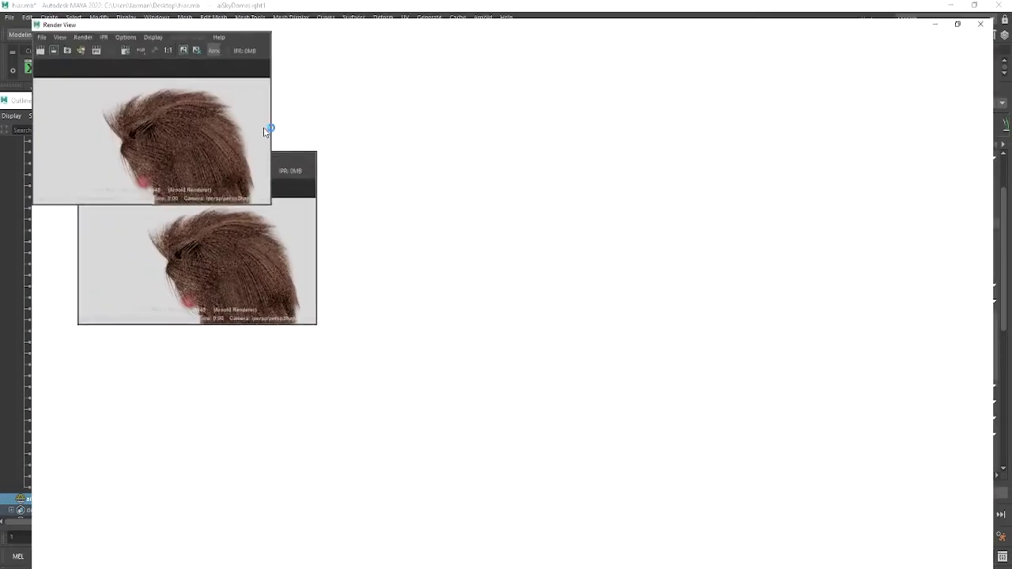
{"action": "scroll", "coordinate": [443, 285], "scroll_direction": "up", "scroll_amount": 1}
{"action": "middle_click_drag", "start_coordinate": [609, 306], "coordinate": [430, 293]}
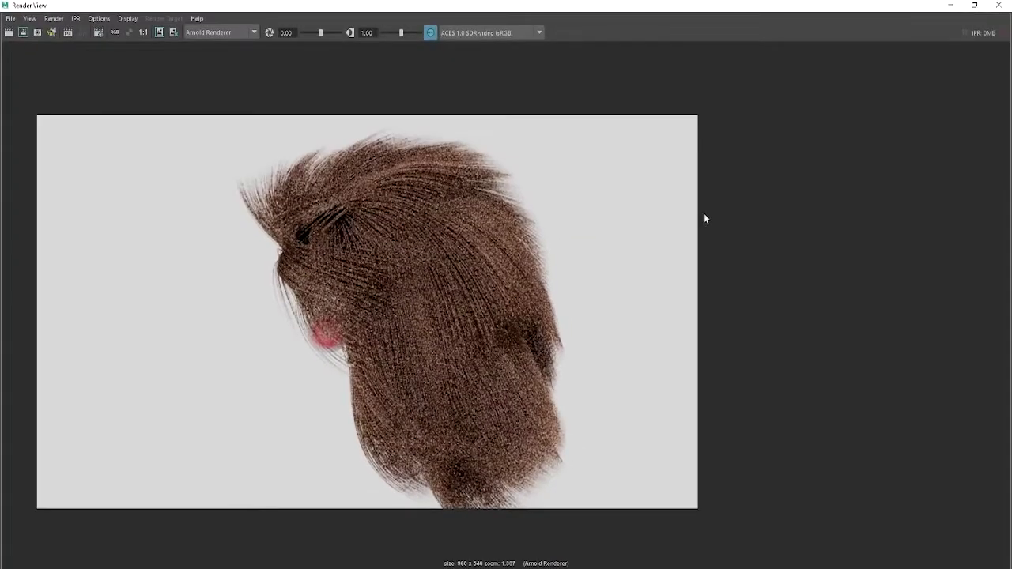
{"action": "left_click", "coordinate": [975, 5]}
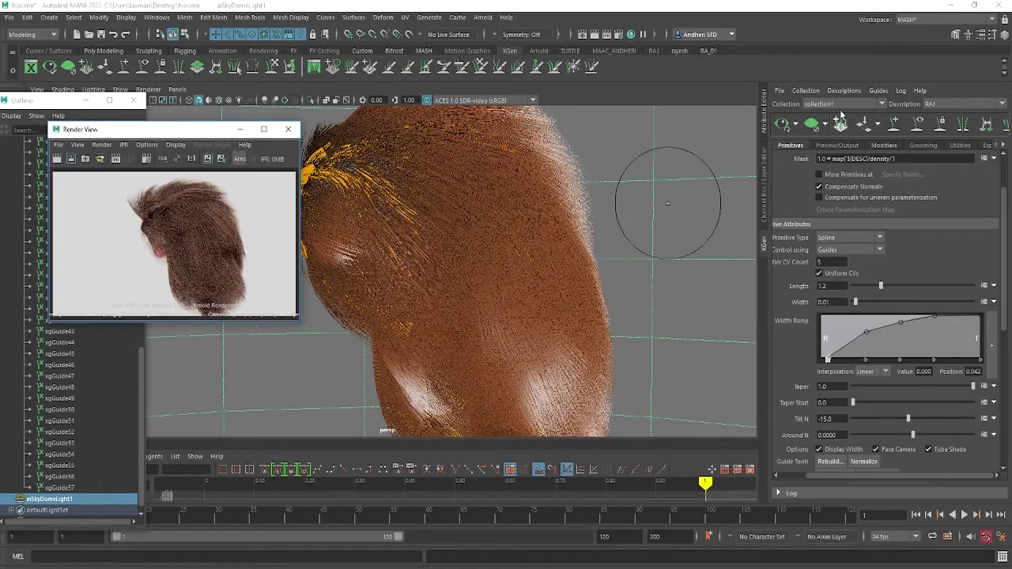
Replace the XGen panel with the Attribute Editor showing aiSkyDomeLight1.
{"action": "left_click", "coordinate": [1005, 36]}
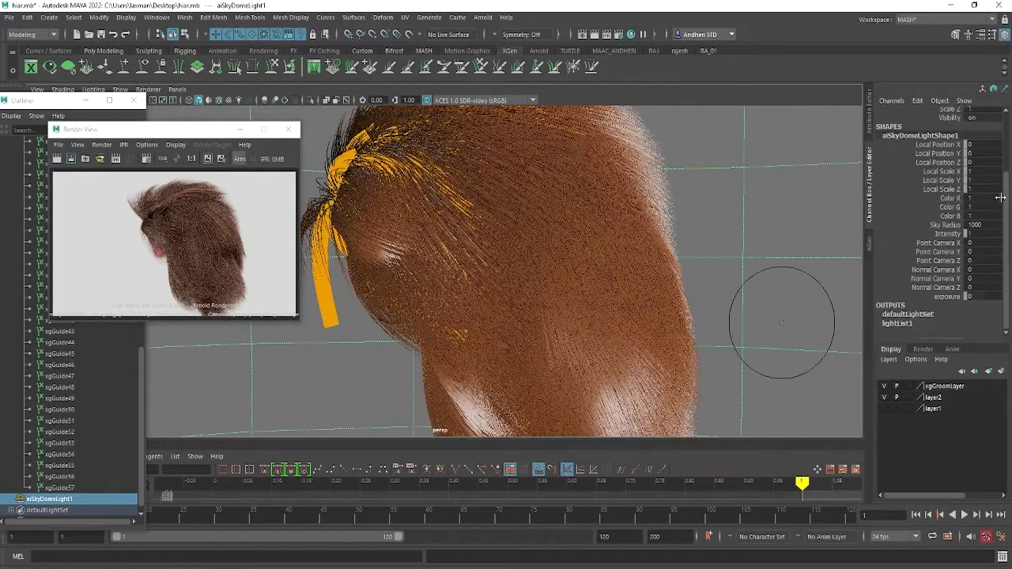
{"action": "left_click", "coordinate": [981, 36]}
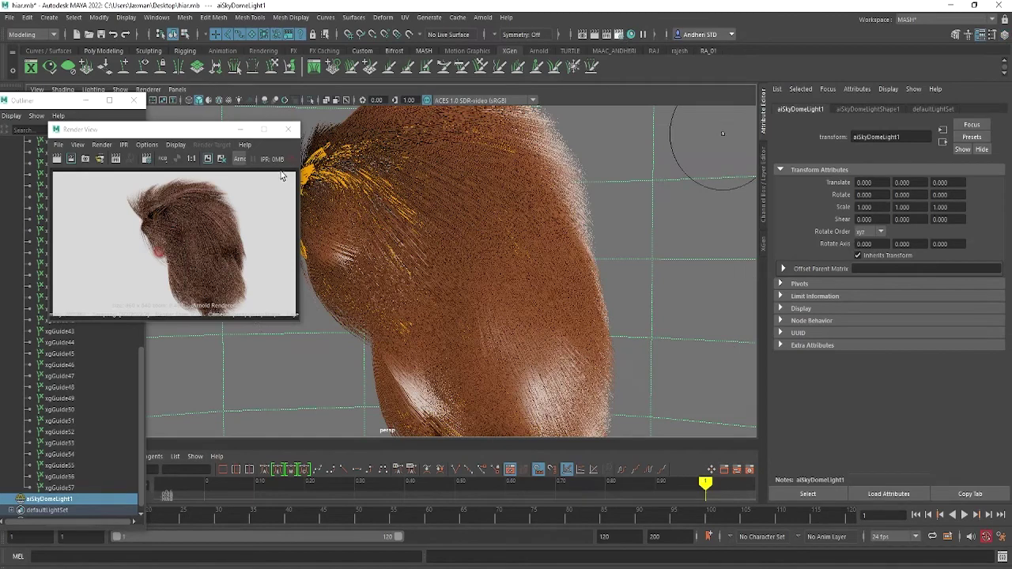
In the Arnold Renderer sampling settings, set Camera (AA) samples to 5.
{"action": "left_click", "coordinate": [614, 37]}
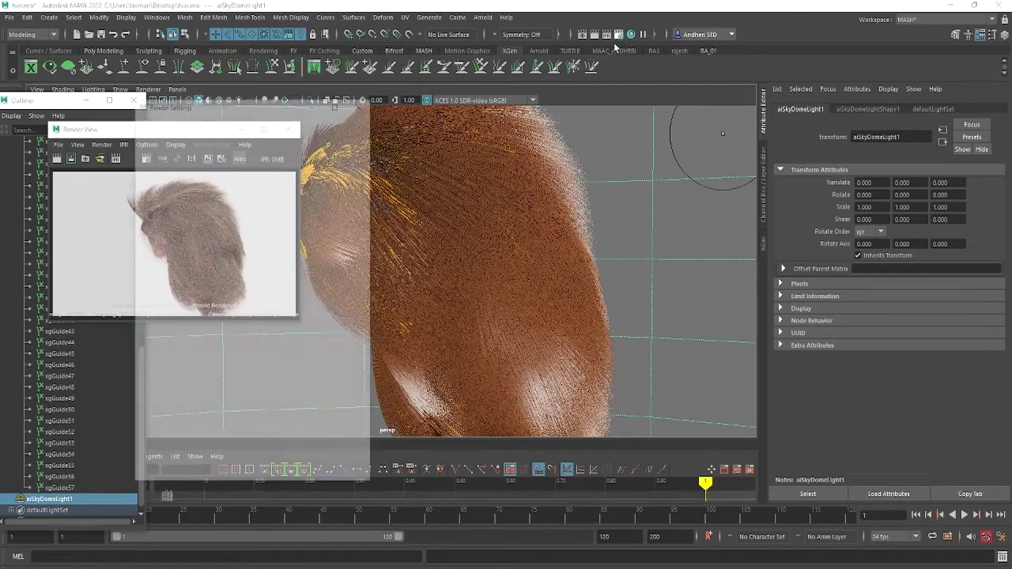
{"action": "left_click", "coordinate": [208, 162]}
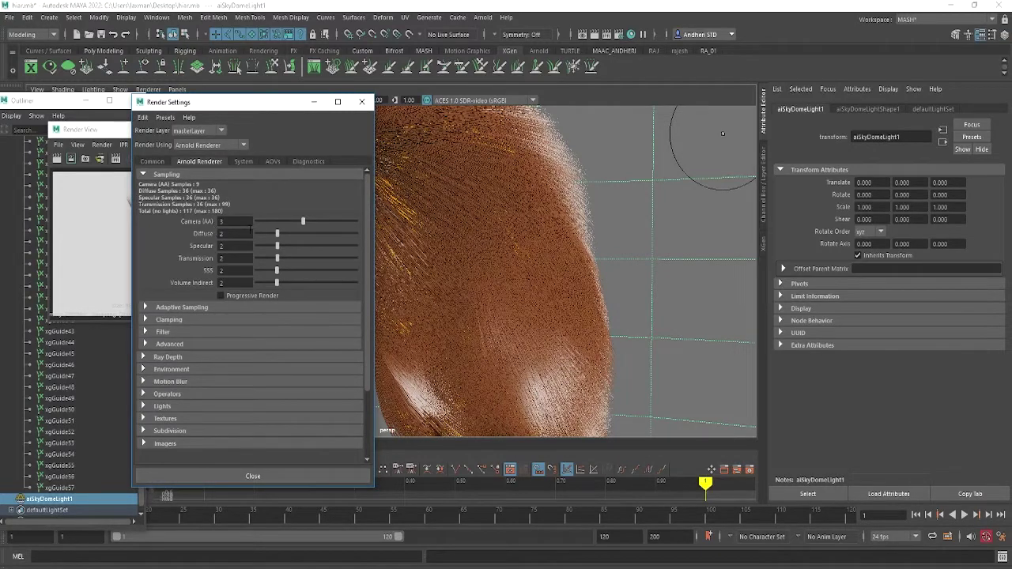
{"action": "left_click_drag", "start_coordinate": [233, 223], "coordinate": [195, 224]}
{"action": "left_click_drag", "start_coordinate": [222, 109], "coordinate": [452, 129]}
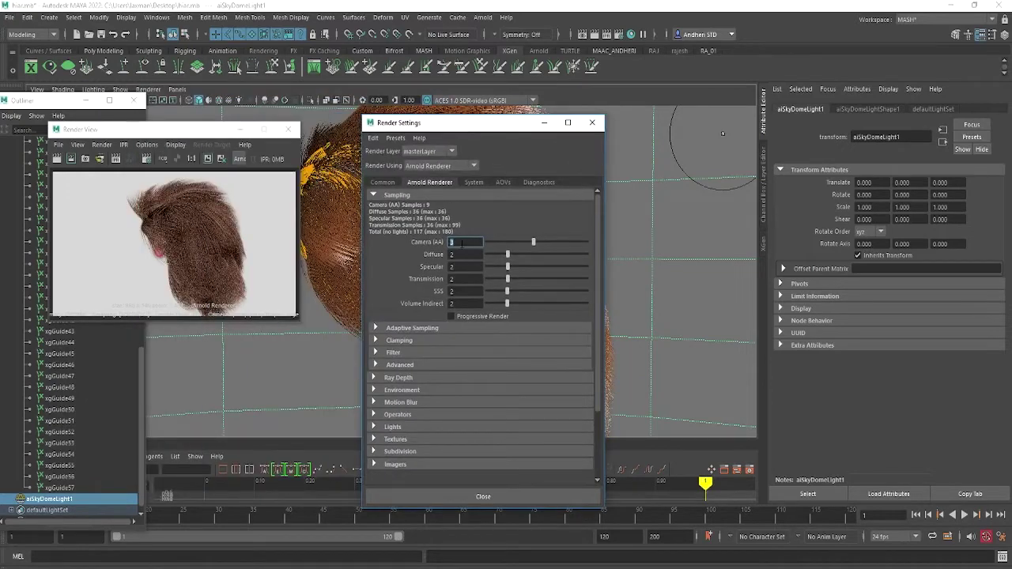
{"action": "type", "text": "5"}
{"action": "key", "text": "Return"}
Set Diffuse samples to 3 and change Camera (AA) samples to 3.
{"action": "key", "text": "Tab"}
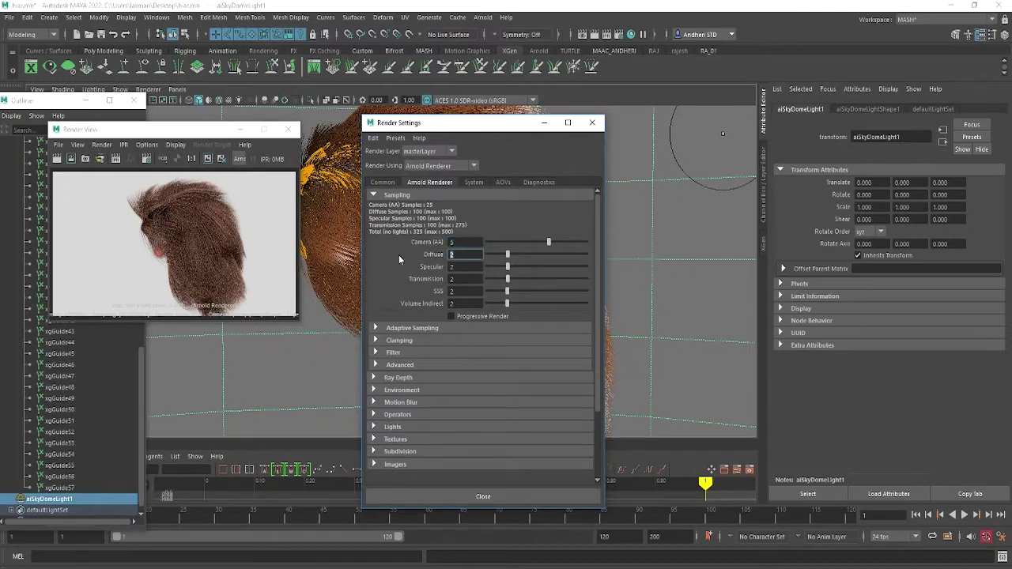
{"action": "type", "text": "3"}
{"action": "key", "text": "Return"}
{"action": "left_click", "coordinate": [453, 267]}
{"action": "left_click", "coordinate": [466, 254]}
{"action": "left_click", "coordinate": [462, 243]}
{"action": "type", "text": "3"}
{"action": "left_click", "coordinate": [297, 318]}
Choose the HD_720 image size preset (1280×720) and enlarge the Render View window.
{"action": "left_click", "coordinate": [382, 182]}
{"action": "scroll", "coordinate": [532, 465], "scroll_direction": "down", "scroll_amount": 5}
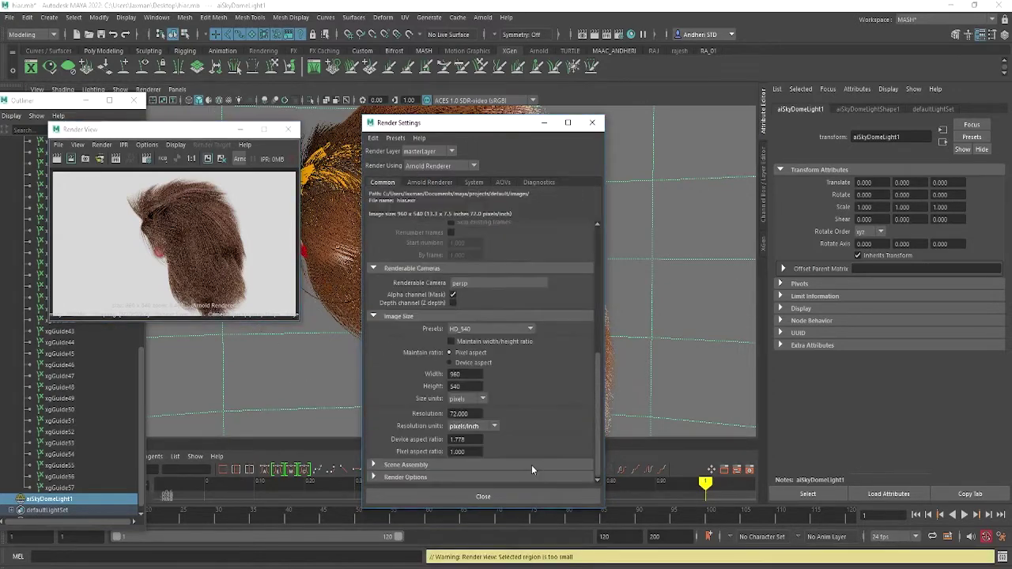
{"action": "left_click", "coordinate": [477, 328]}
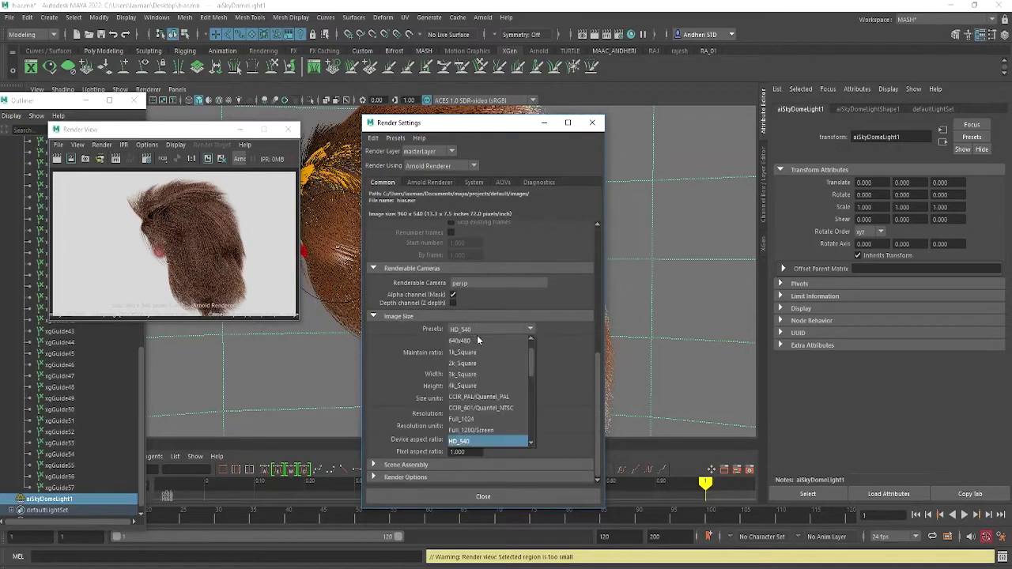
{"action": "scroll", "coordinate": [480, 391], "scroll_direction": "up", "scroll_amount": 5}
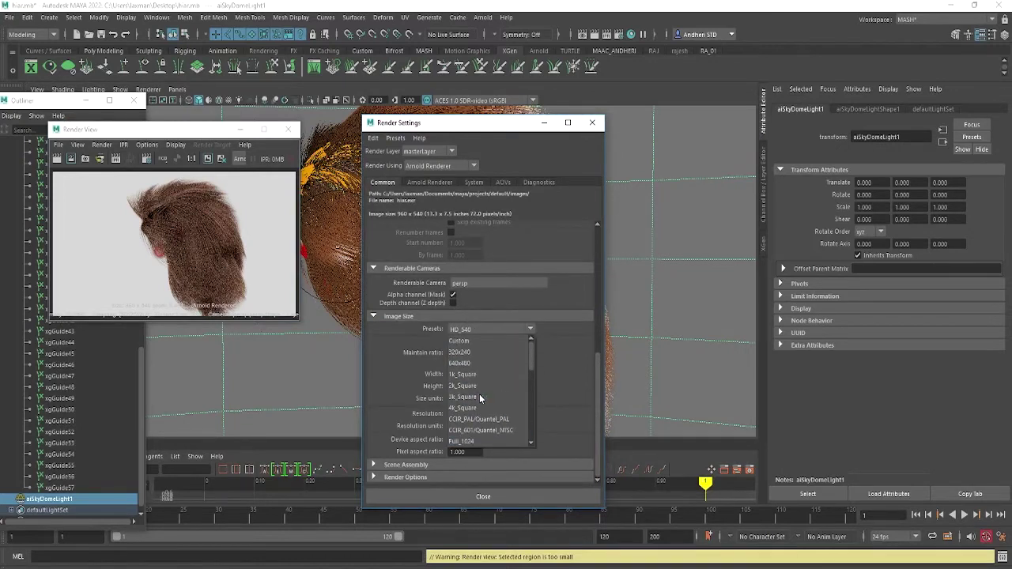
{"action": "scroll", "coordinate": [480, 394], "scroll_direction": "down", "scroll_amount": 3}
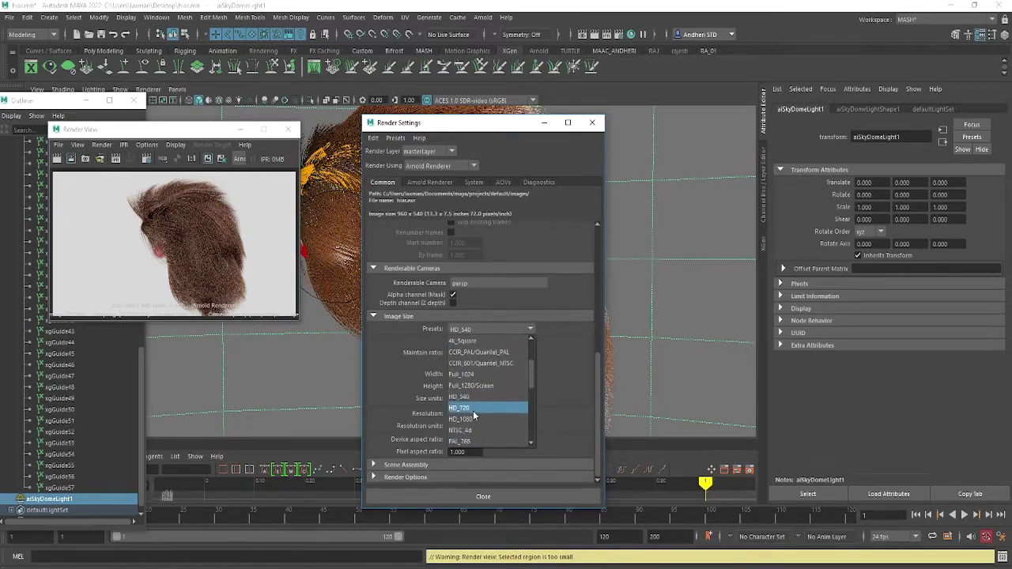
{"action": "left_click", "coordinate": [474, 412]}
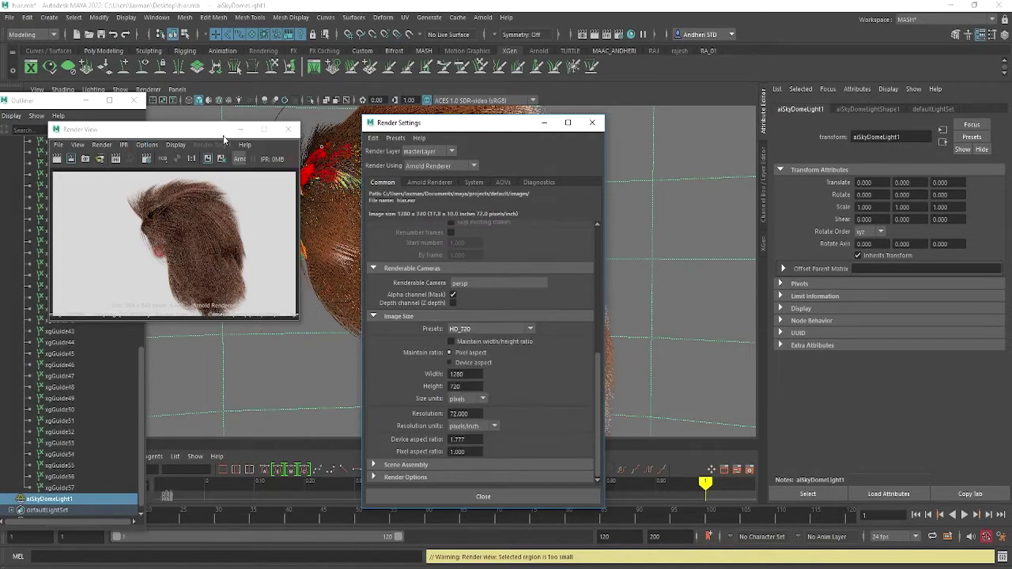
{"action": "left_click_drag", "start_coordinate": [212, 122], "coordinate": [212, 97]}
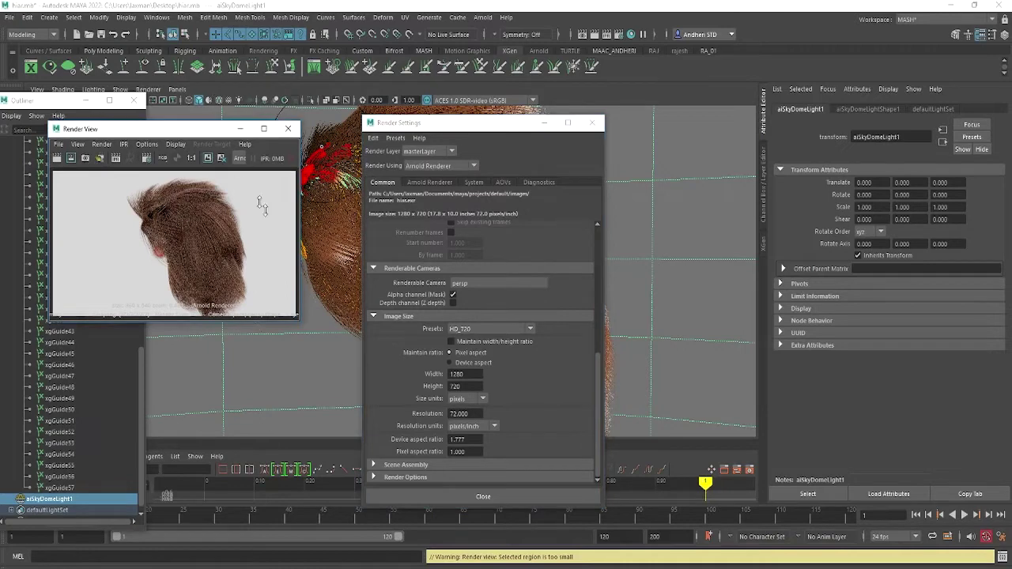
{"action": "left_click_drag", "start_coordinate": [298, 324], "coordinate": [492, 456]}
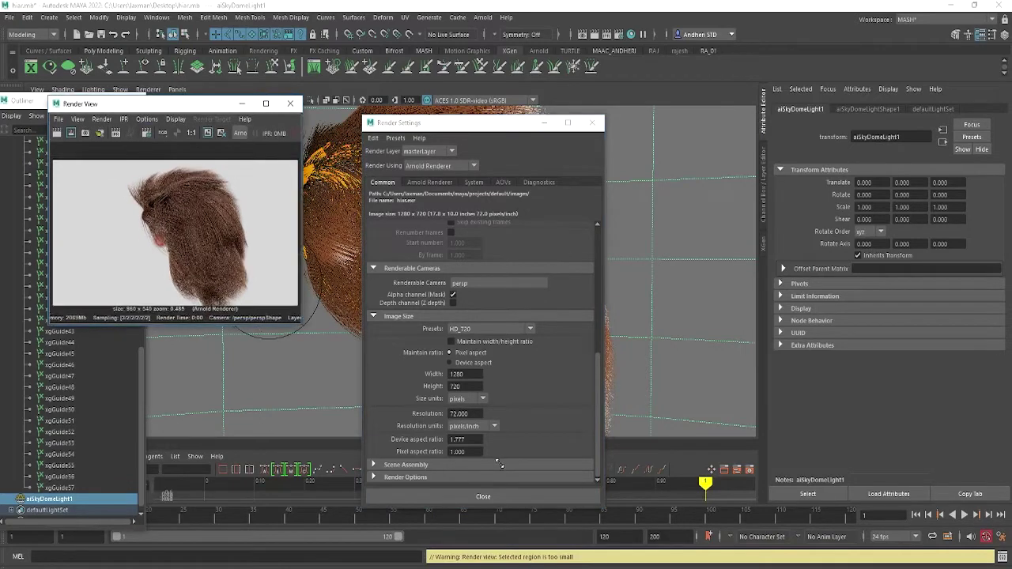
Zoom in and out on the rendered hair, then dock Render View with Render Settings.
{"action": "right_click", "coordinate": [56, 133]}
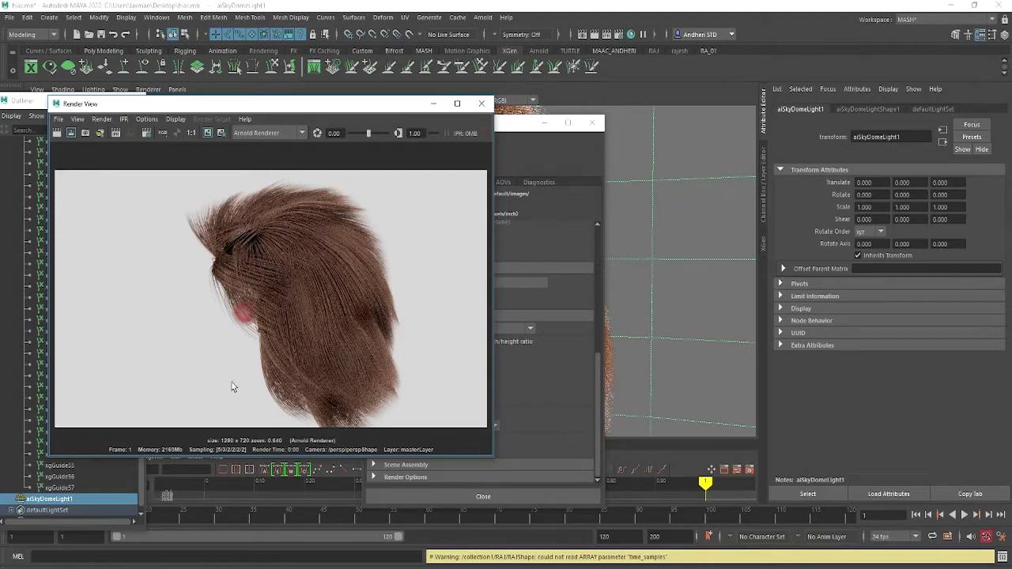
{"action": "mouse_move", "coordinate": [227, 384]}
{"action": "right_mouse_down", "text": "alt"}
{"action": "mouse_move", "coordinate": [384, 327]}
{"action": "mouse_move", "coordinate": [294, 407]}
{"action": "mouse_move", "coordinate": [339, 306]}
{"action": "right_mouse_up", "text": "alt"}
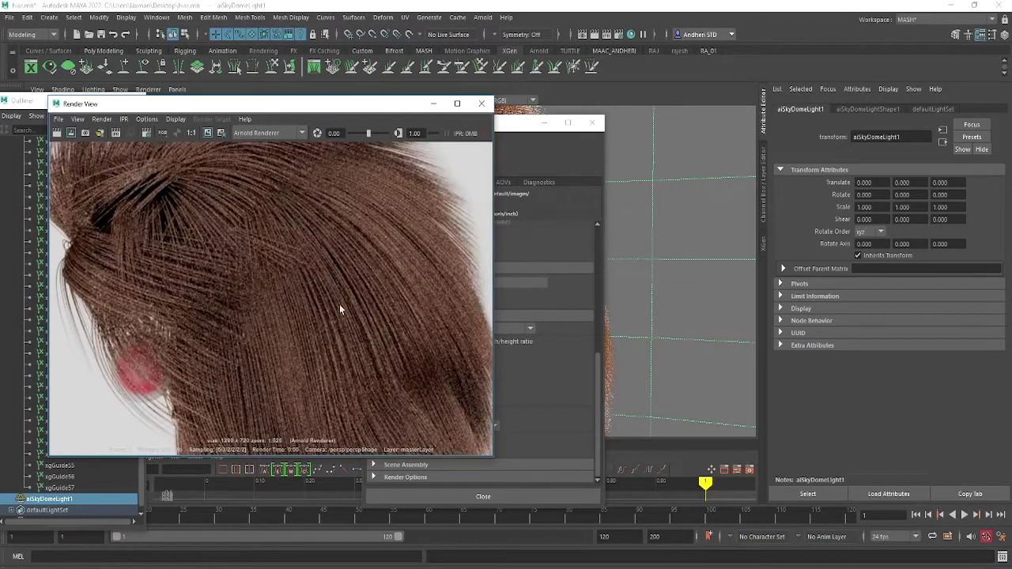
{"action": "right_click_drag", "start_coordinate": [253, 263], "coordinate": [149, 266], "text": "alt"}
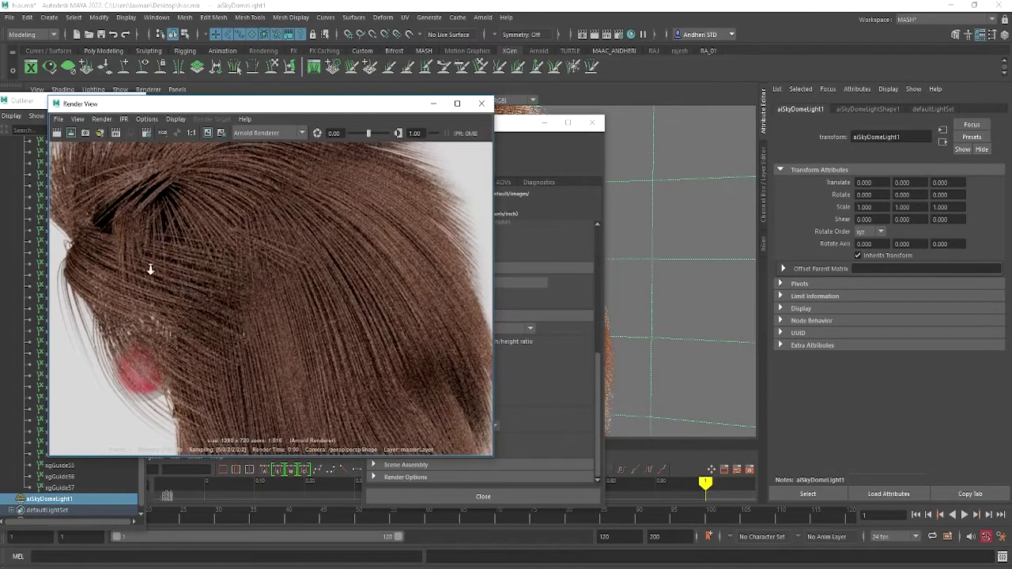
{"action": "mouse_move", "coordinate": [332, 287]}
{"action": "right_mouse_down", "text": "alt"}
{"action": "mouse_move", "coordinate": [233, 279]}
{"action": "mouse_move", "coordinate": [162, 237]}
{"action": "right_mouse_up", "text": "alt"}
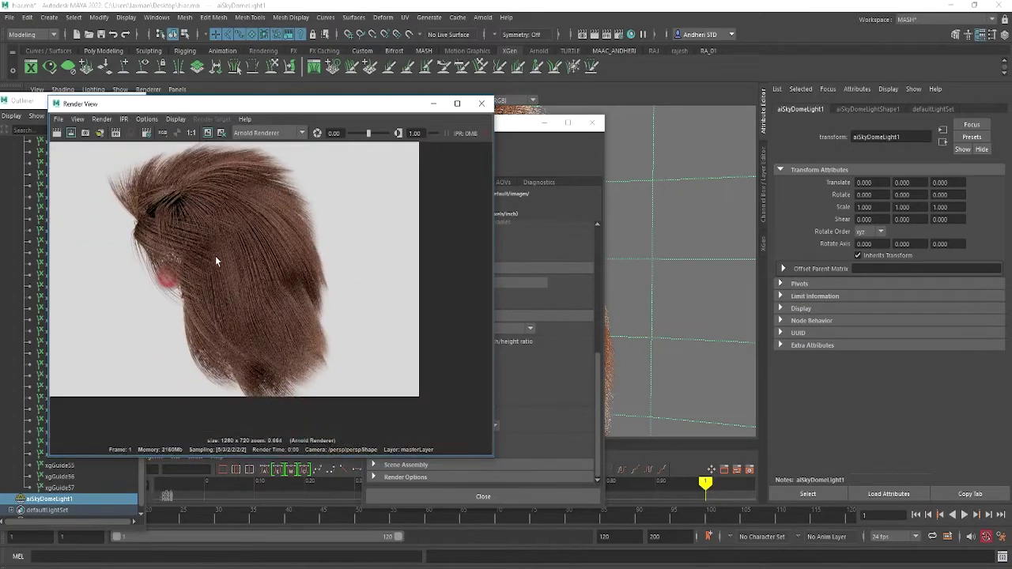
{"action": "middle_click_drag", "start_coordinate": [248, 283], "coordinate": [267, 293], "text": "alt"}
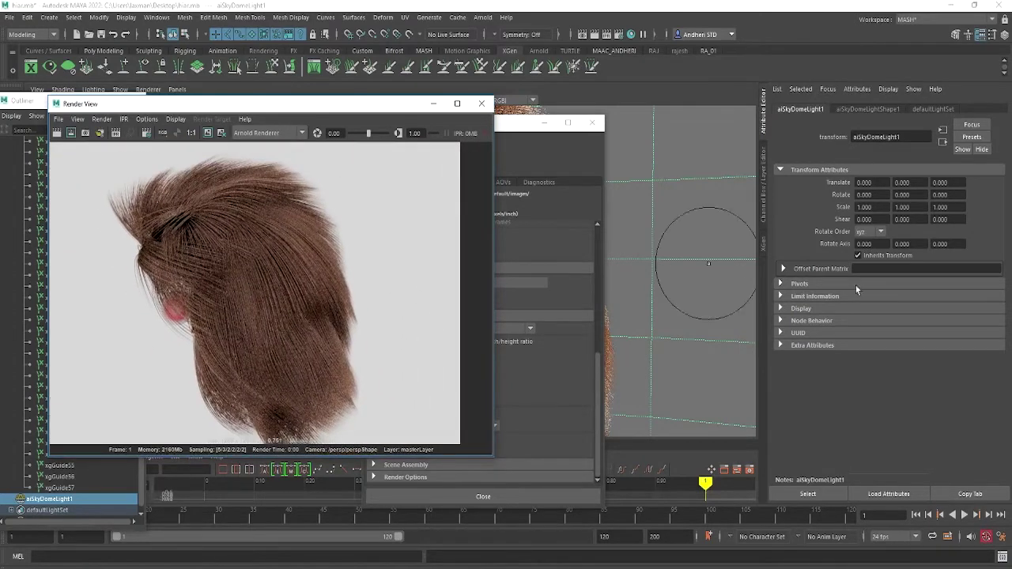
{"action": "left_click_drag", "start_coordinate": [439, 104], "coordinate": [363, 184]}
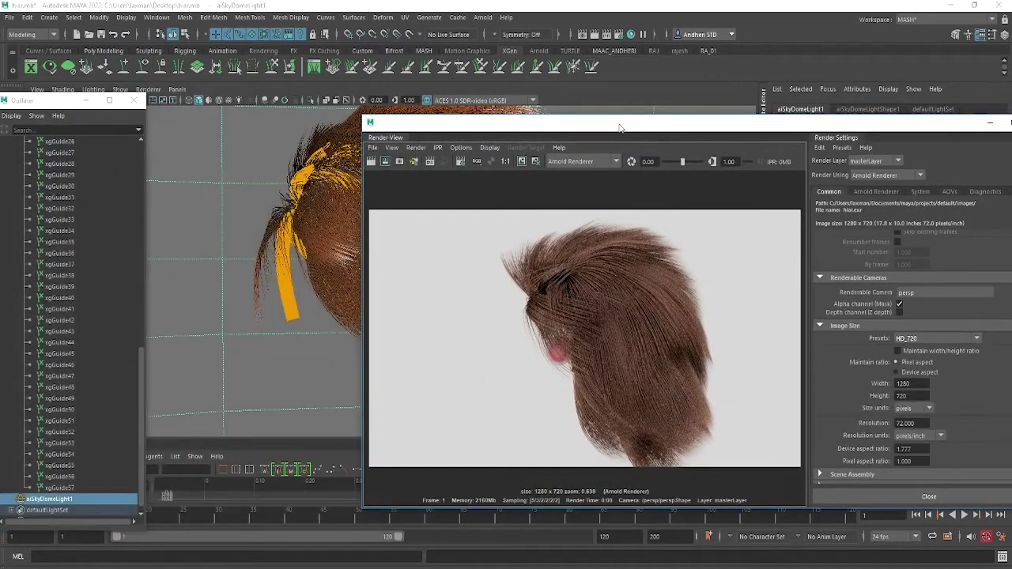
{"action": "left_click_drag", "start_coordinate": [619, 127], "coordinate": [324, 141]}
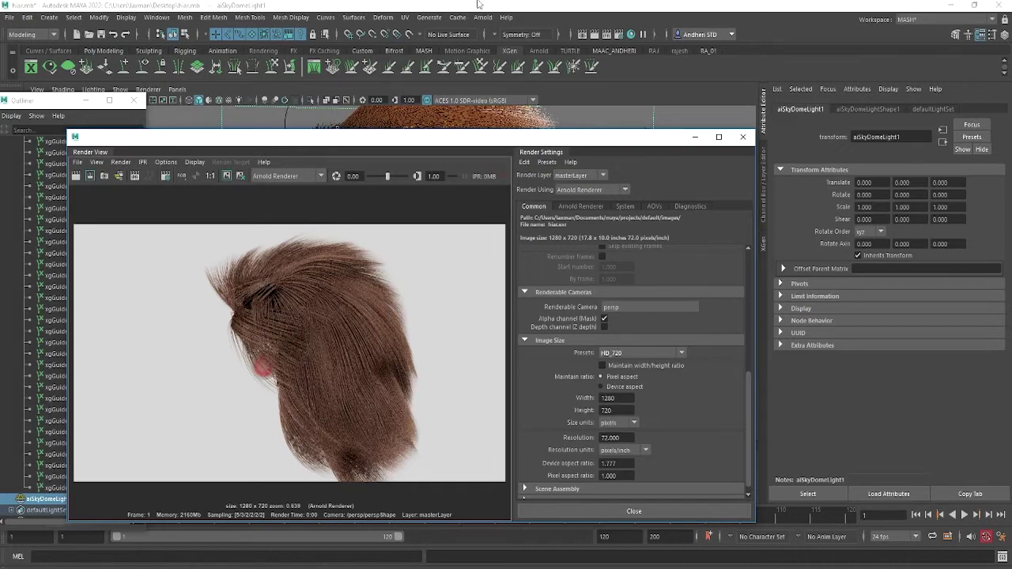
Move the render window down to reveal the viewport and marquee-select with the Select tool (Q).
{"action": "left_click_drag", "start_coordinate": [380, 151], "coordinate": [370, 275]}
{"action": "left_click", "coordinate": [237, 179]}
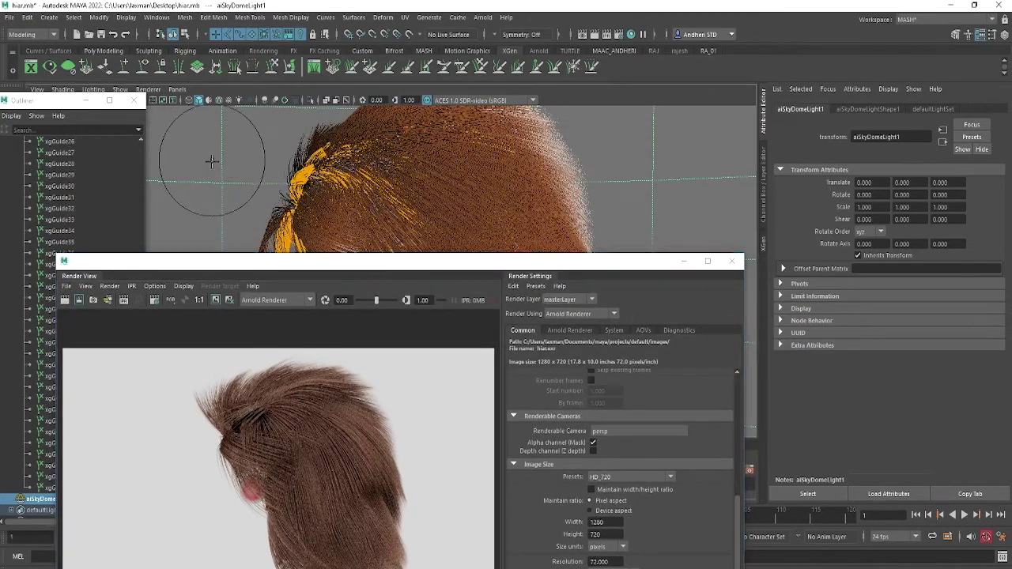
{"action": "key", "text": "q"}
{"action": "left_click_drag", "start_coordinate": [230, 187], "coordinate": [188, 150]}
Set the aiSkyDomeLightShape1 Samples to 5.
{"action": "left_click", "coordinate": [868, 109]}
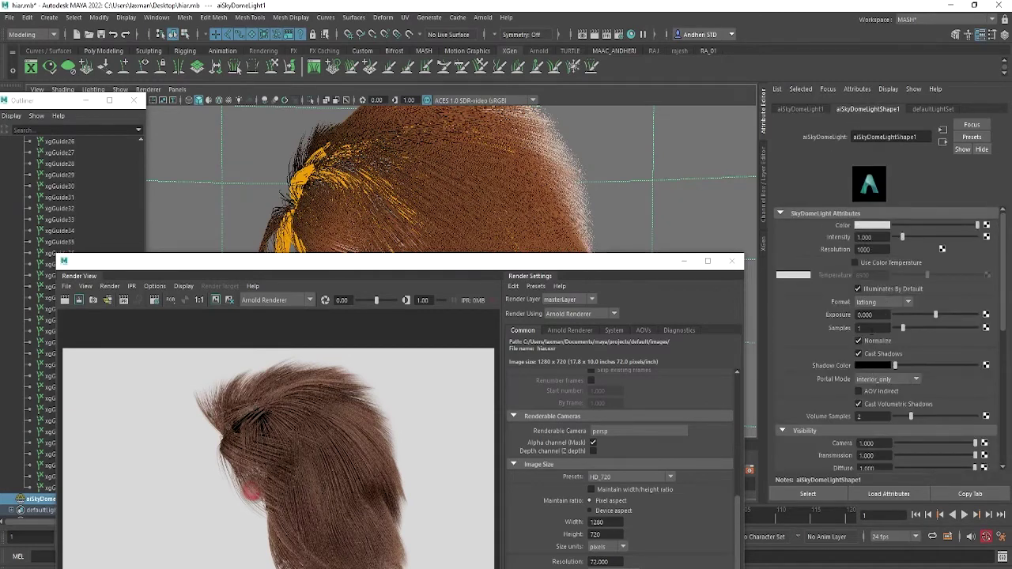
{"action": "left_click", "coordinate": [869, 327]}
{"action": "type", "text": "5"}
{"action": "key", "text": "Return"}
Keep the current render image and draw a render region around the hair.
{"action": "left_click_drag", "start_coordinate": [340, 261], "coordinate": [348, 114]}
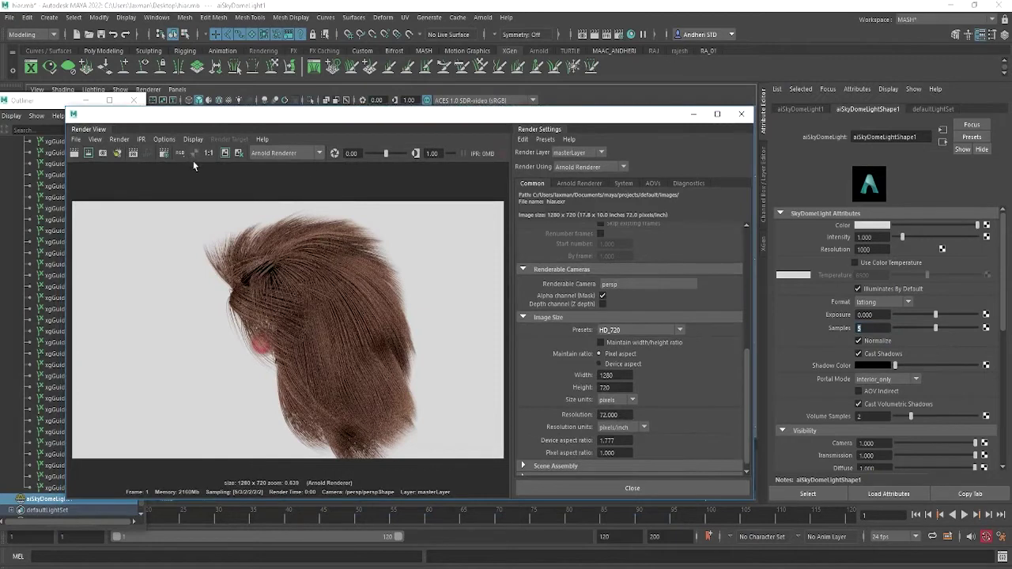
{"action": "left_click", "coordinate": [225, 153]}
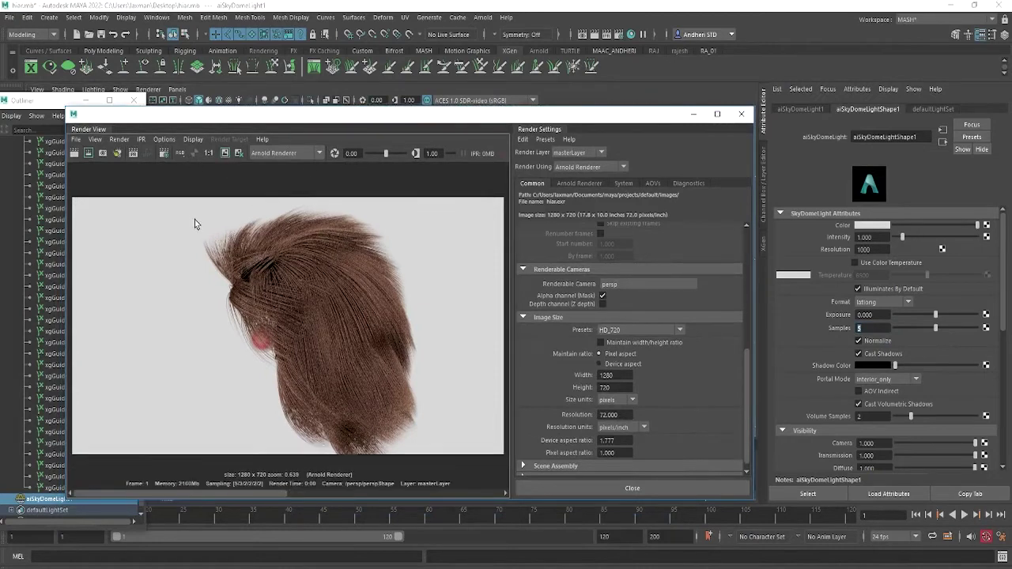
{"action": "left_click_drag", "start_coordinate": [182, 210], "coordinate": [455, 454]}
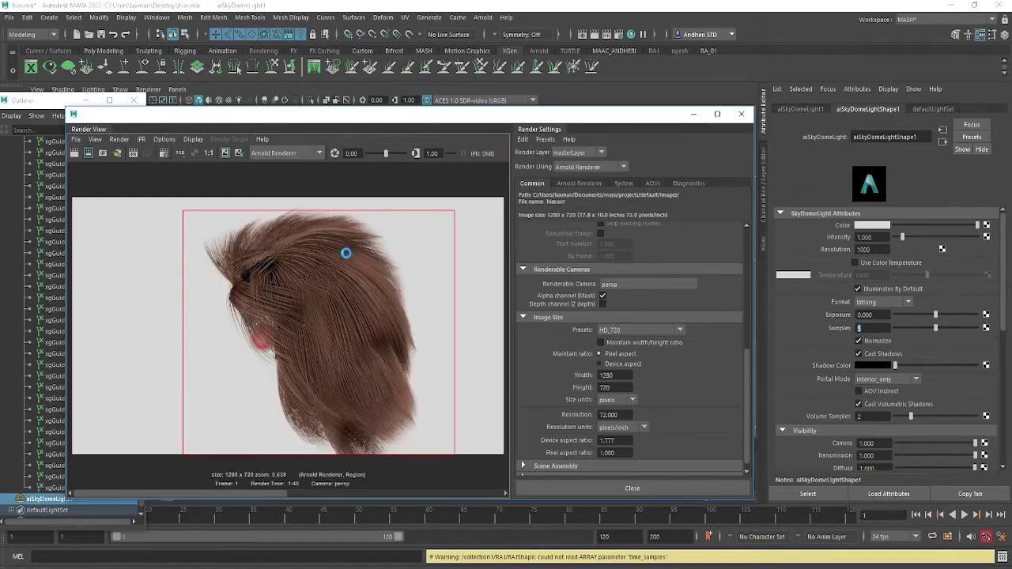
Zoom in on the Render View image.
{"action": "scroll", "coordinate": [346, 253], "scroll_direction": "up", "scroll_amount": 3}
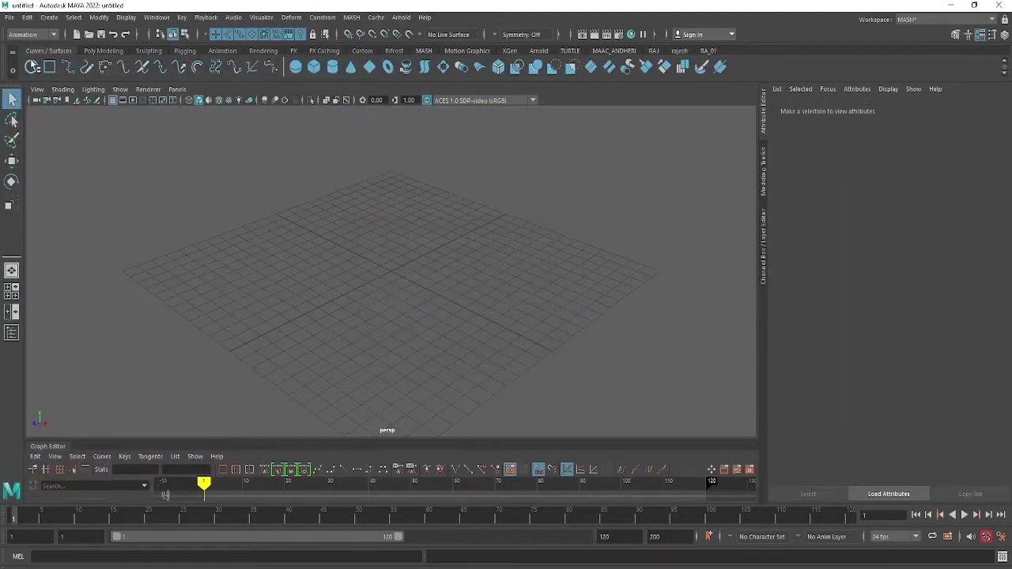
Switch to the FX menu set and tear off the Bifrost Fluids menu as a floating panel over the viewport.
{"action": "left_click", "coordinate": [32, 35]}
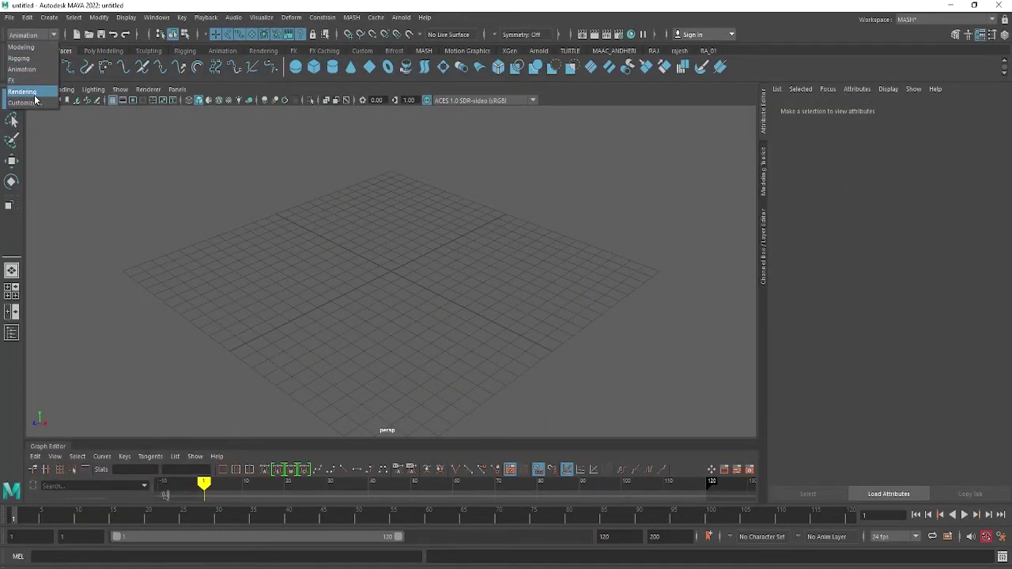
{"action": "left_click", "coordinate": [29, 80]}
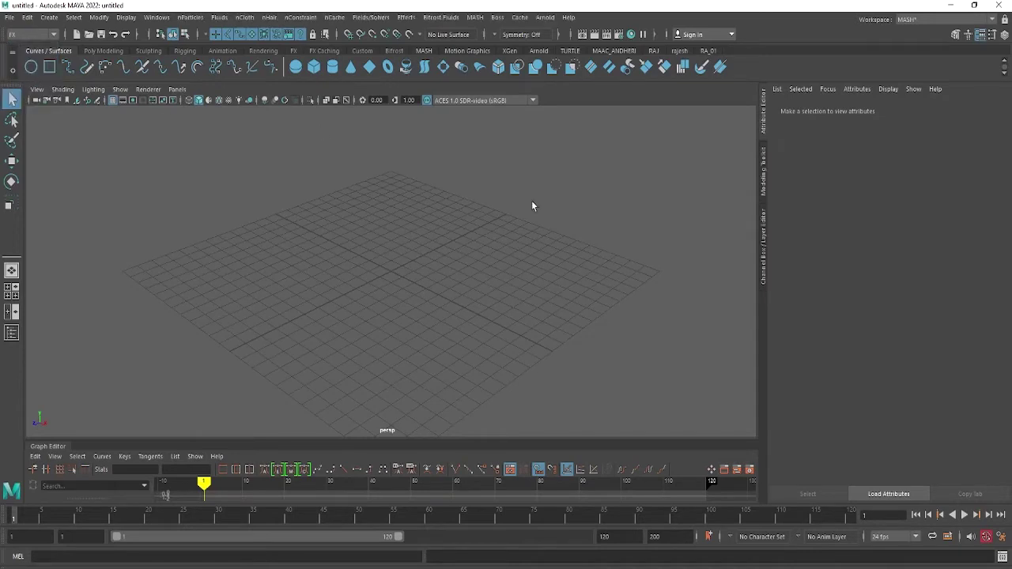
{"action": "left_click", "coordinate": [439, 17]}
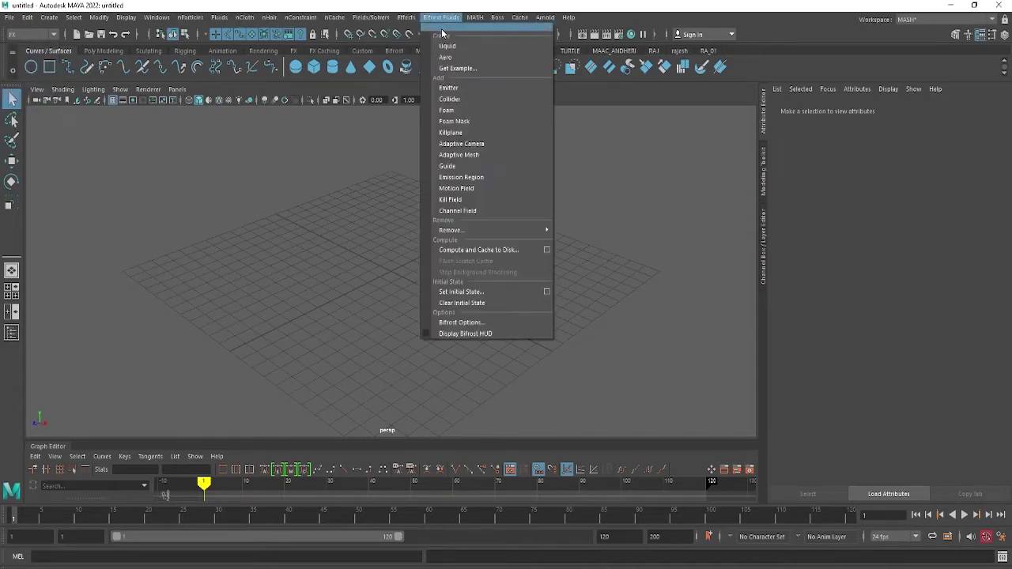
{"action": "left_click", "coordinate": [438, 29]}
{"action": "left_click_drag", "start_coordinate": [431, 8], "coordinate": [427, 115]}
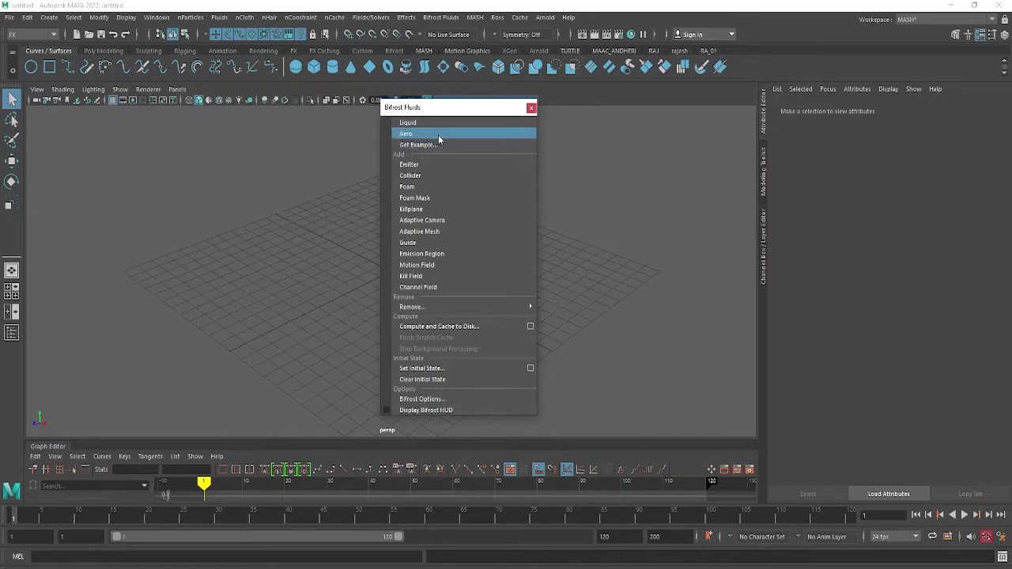
Open Bifrost Fluids Get Example, browse the example folders, and settle on the Bifrost Fluids examples.
{"action": "left_click", "coordinate": [437, 146]}
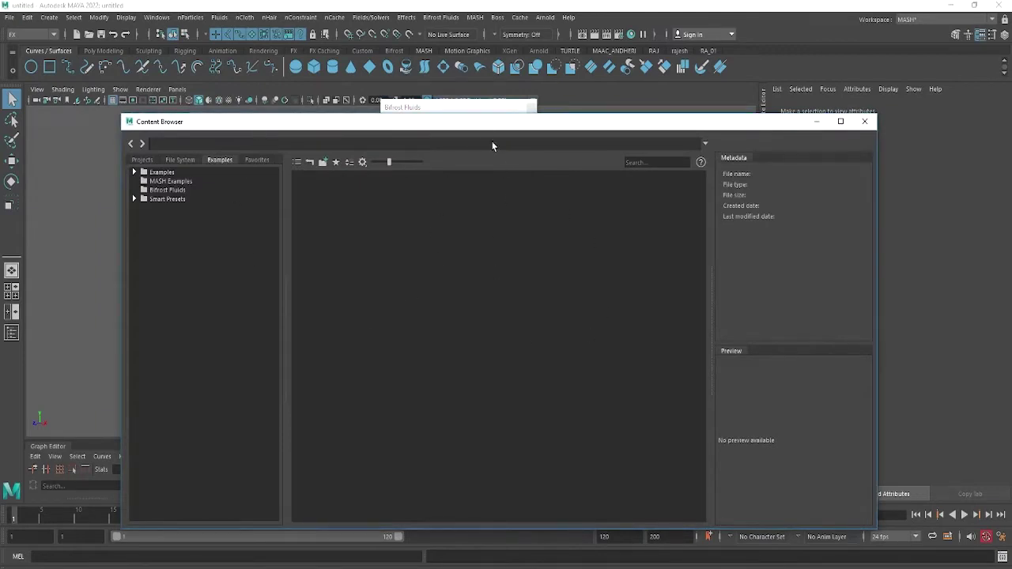
{"action": "left_click_drag", "start_coordinate": [481, 125], "coordinate": [449, 108]}
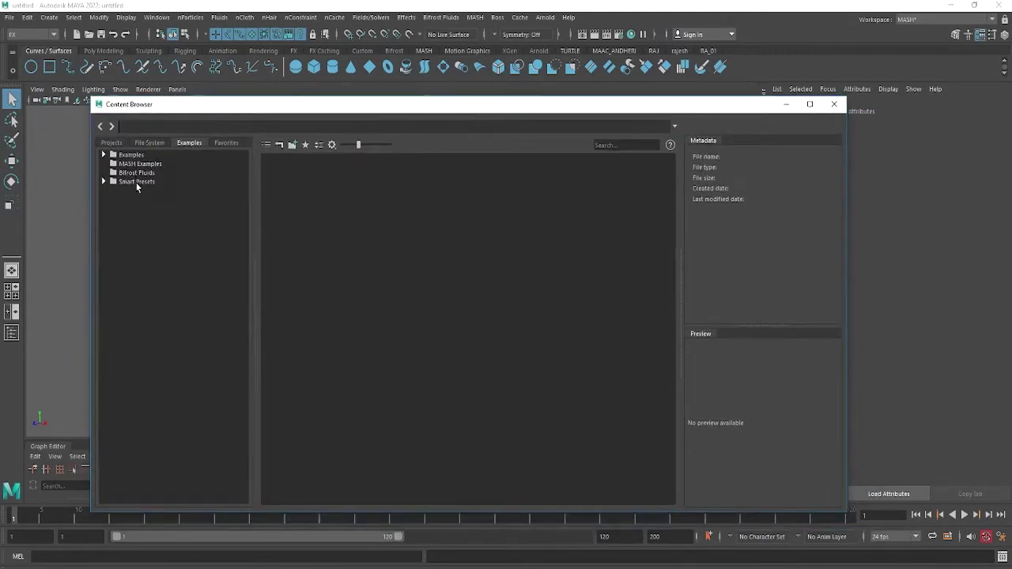
{"action": "left_click", "coordinate": [137, 174]}
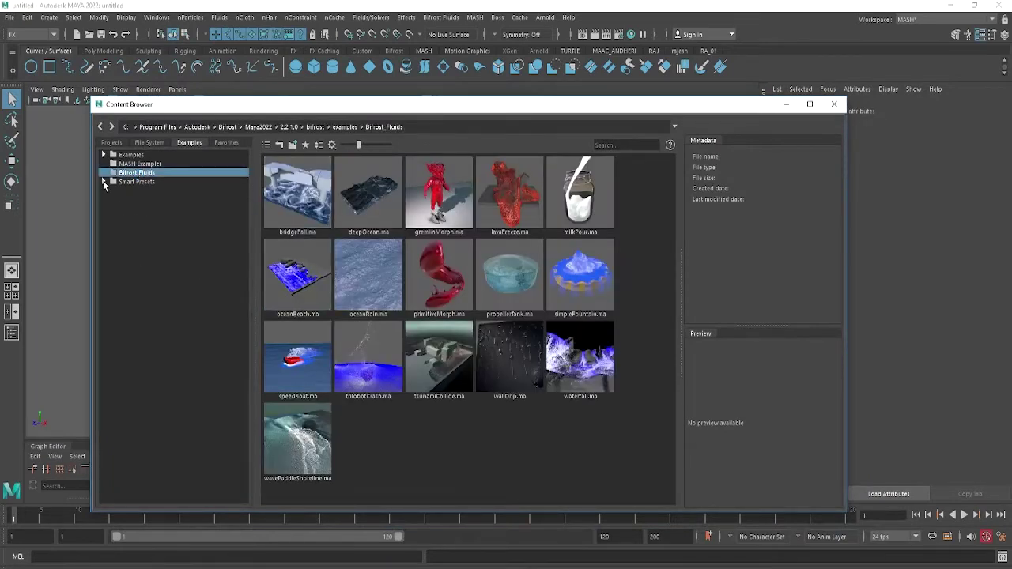
{"action": "left_click", "coordinate": [104, 182]}
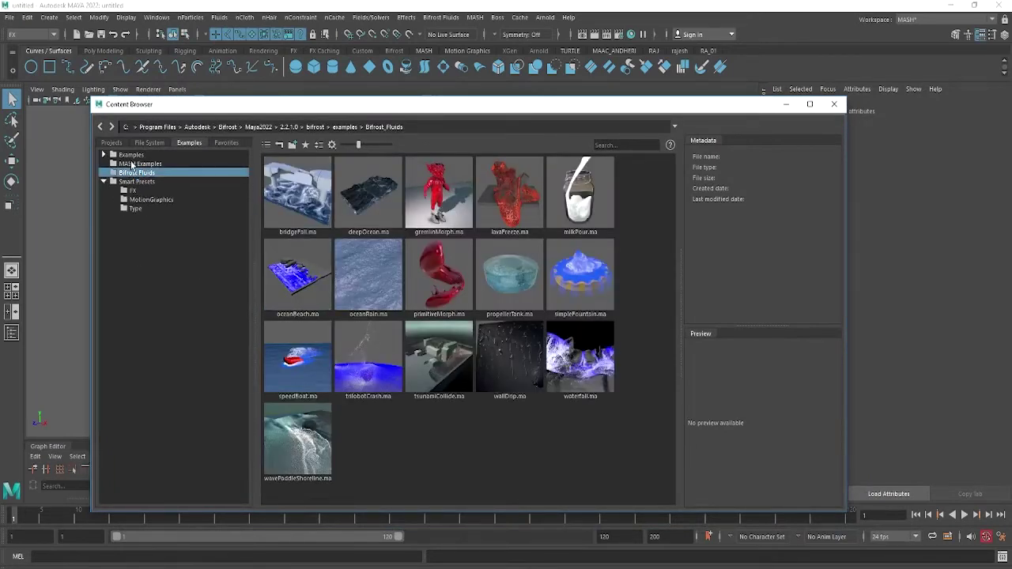
{"action": "left_click", "coordinate": [133, 164]}
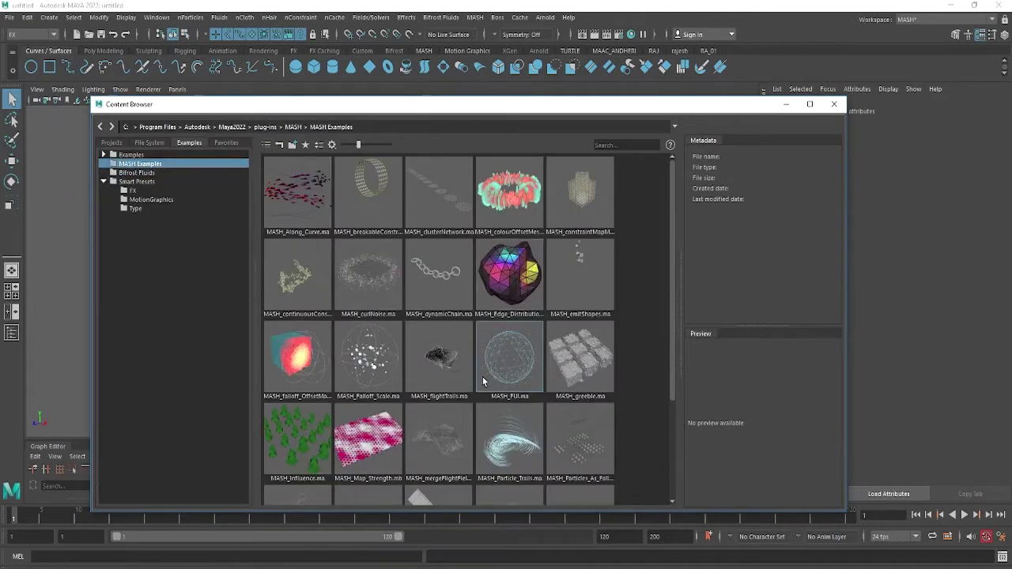
{"action": "scroll", "coordinate": [443, 332], "scroll_direction": "down", "scroll_amount": 2}
{"action": "scroll", "coordinate": [501, 324], "scroll_direction": "up", "scroll_amount": 2}
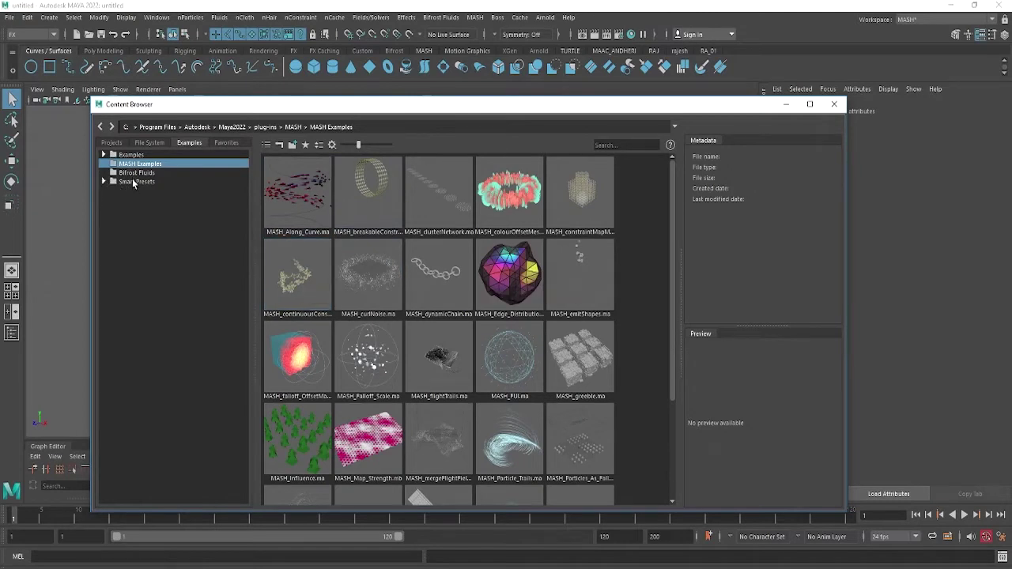
{"action": "left_click", "coordinate": [134, 173]}
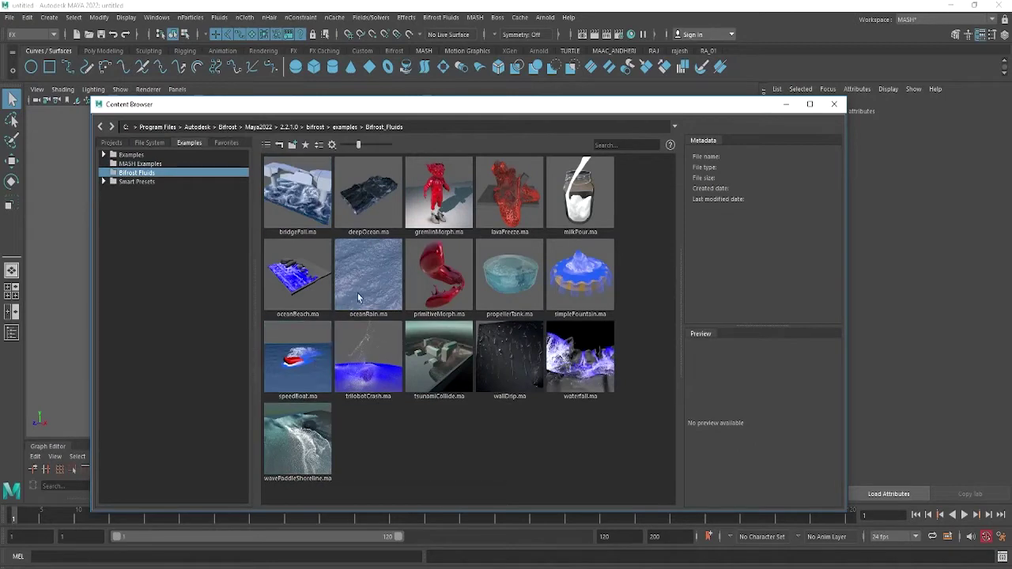
Load oceanBeach.ma into the scene and close the Content Browser.
{"action": "double_click", "coordinate": [300, 278]}
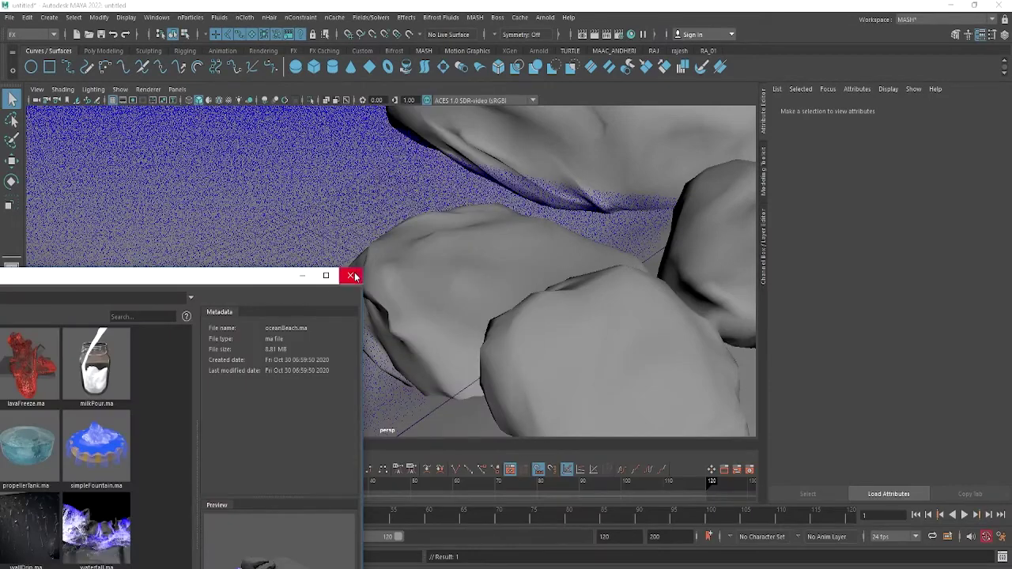
{"action": "left_click", "coordinate": [353, 276]}
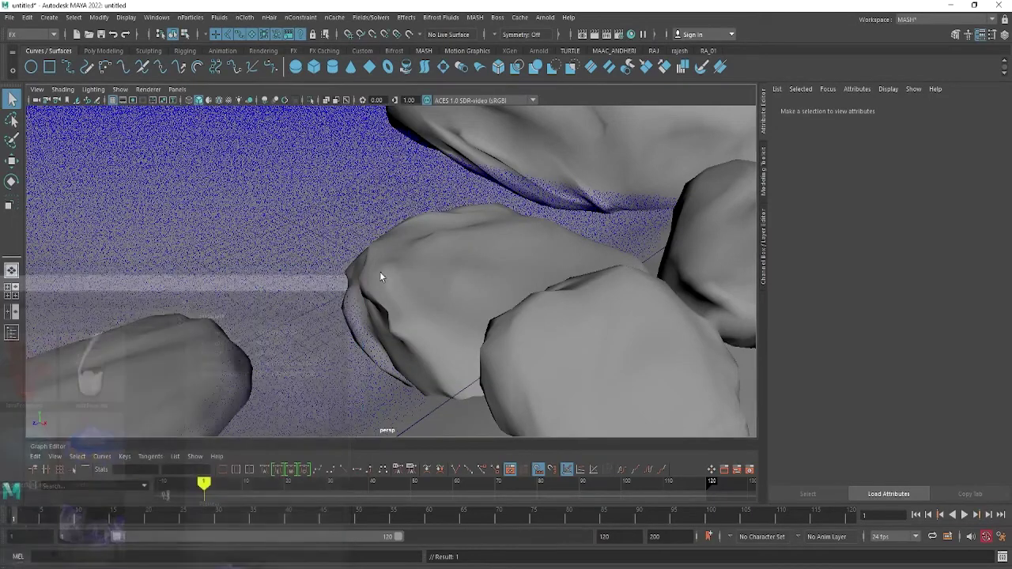
Show the beach scene in wireframe through the oceanBeachCam camera, with nothing selected.
{"action": "left_click", "coordinate": [326, 211]}
{"action": "key", "text": "4"}
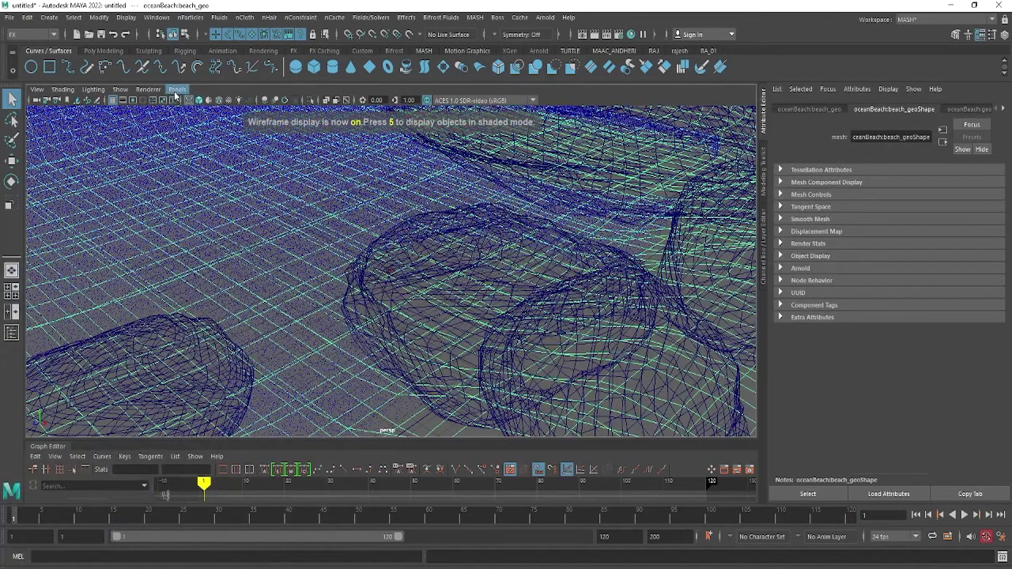
{"action": "left_click", "coordinate": [176, 90]}
{"action": "left_click", "coordinate": [316, 103]}
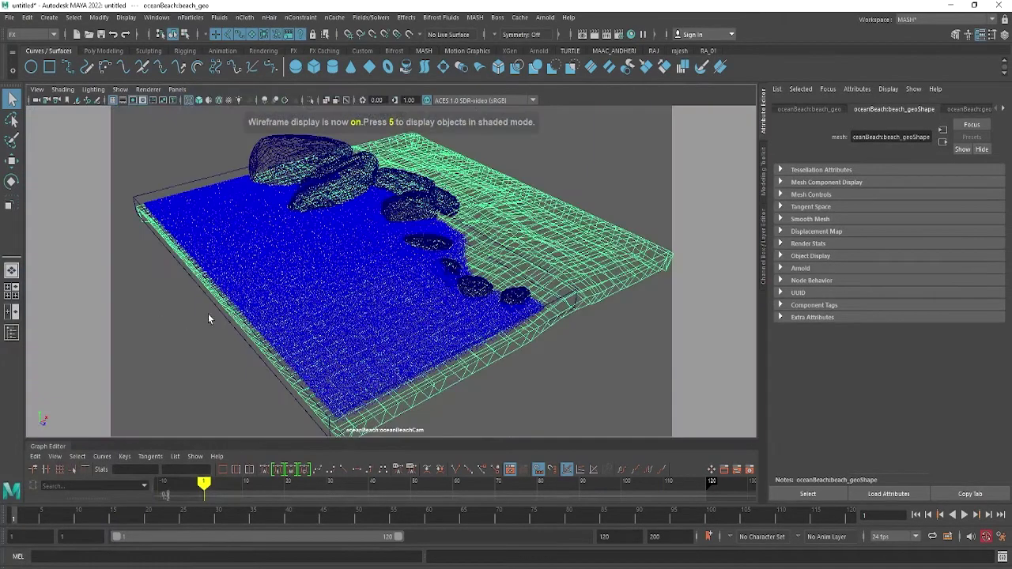
{"action": "left_click", "coordinate": [579, 385]}
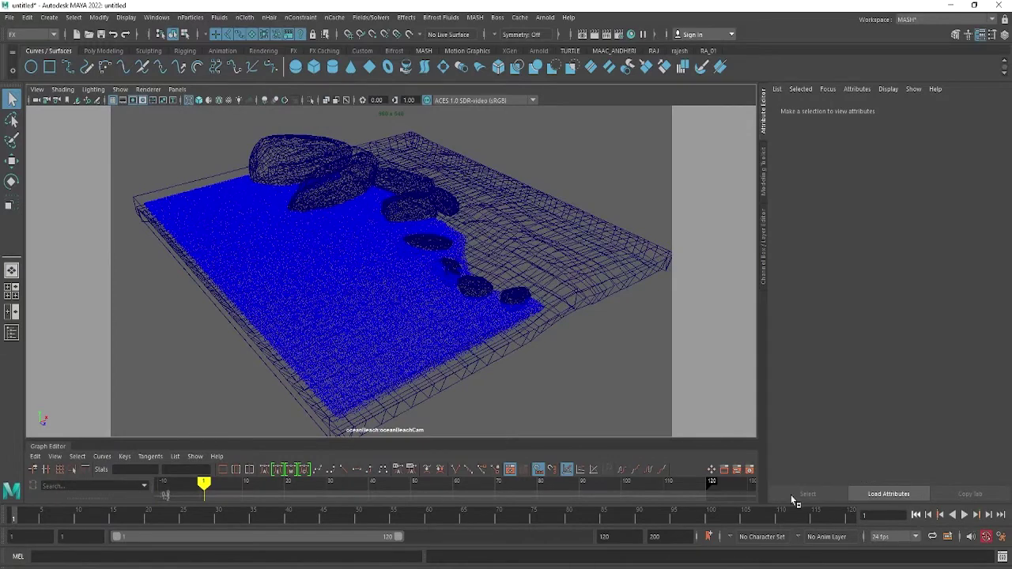
Playblast the scene animation from the time slider, then close the preview player.
{"action": "right_click", "coordinate": [58, 513]}
{"action": "left_click", "coordinate": [81, 509]}
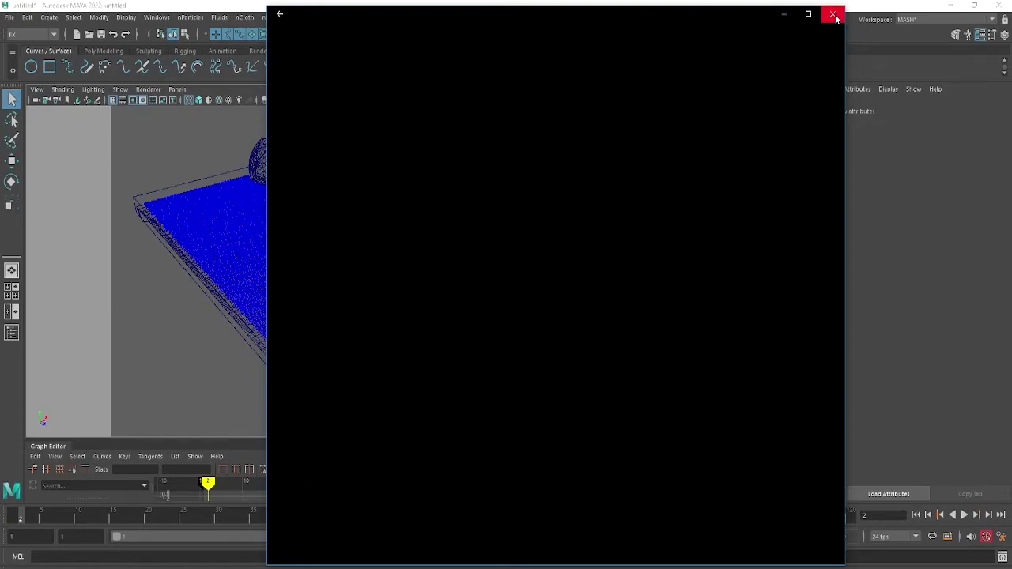
{"action": "left_click", "coordinate": [836, 19]}
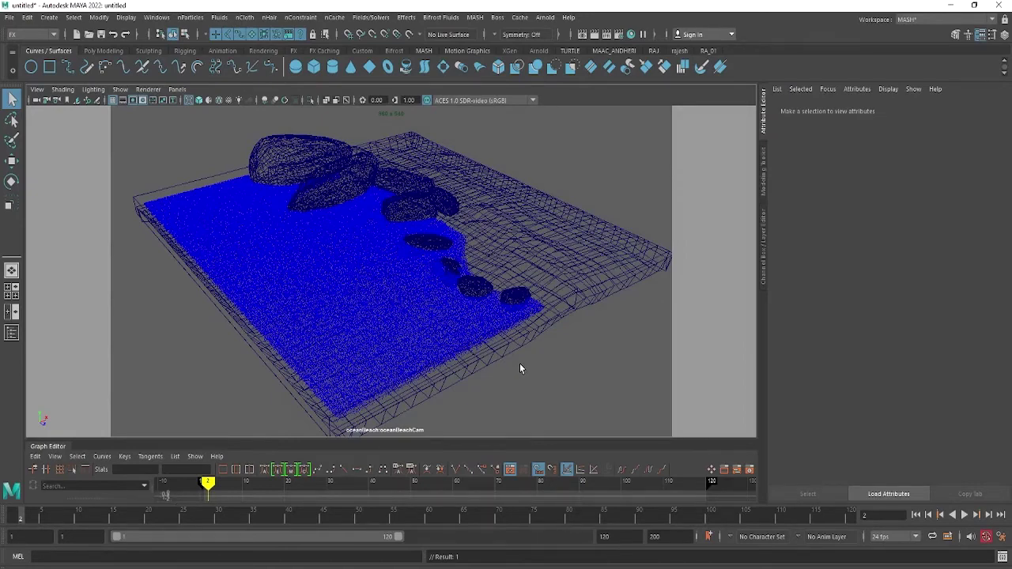
Play the fluid simulation, return to frame 8, and set viewport shading to Bounding Box.
{"action": "key", "text": "alt+v"}
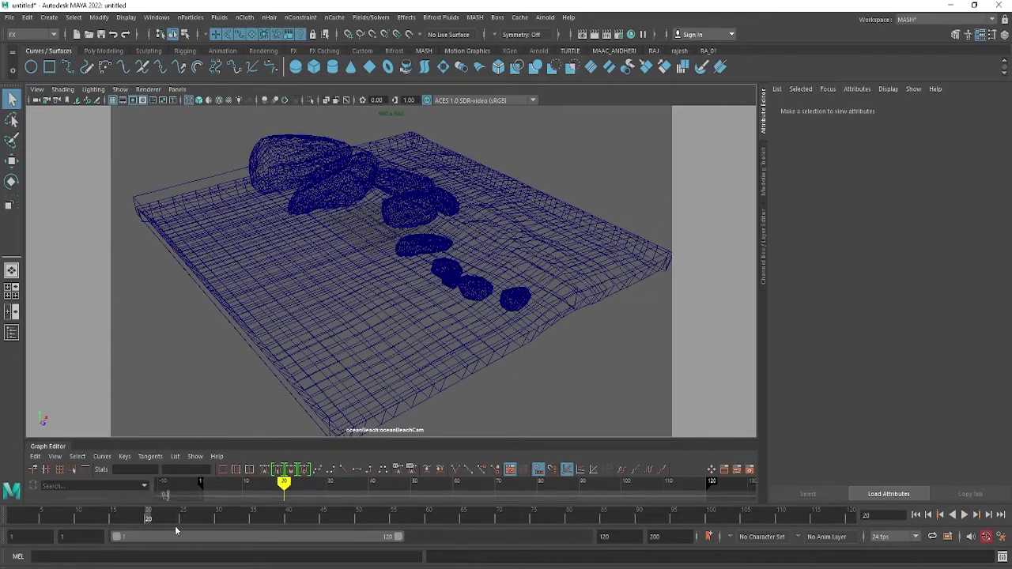
{"action": "left_click", "coordinate": [63, 520]}
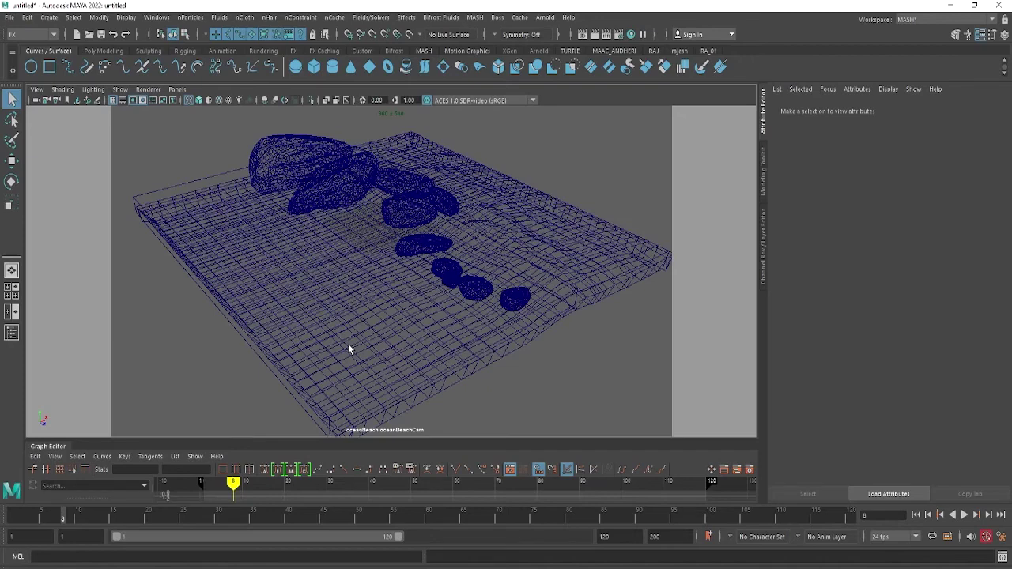
{"action": "left_click", "coordinate": [62, 89]}
{"action": "left_click", "coordinate": [80, 165]}
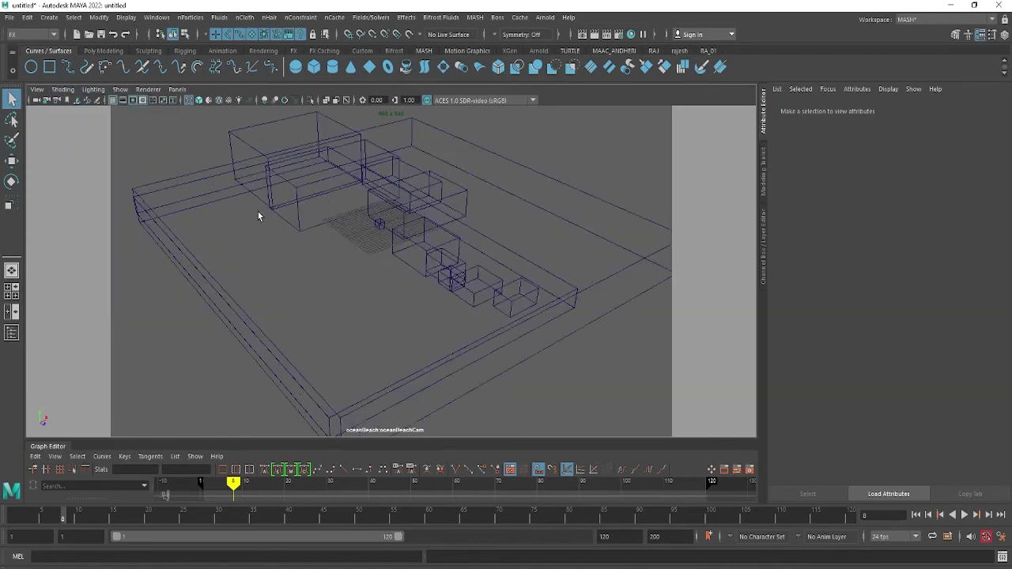